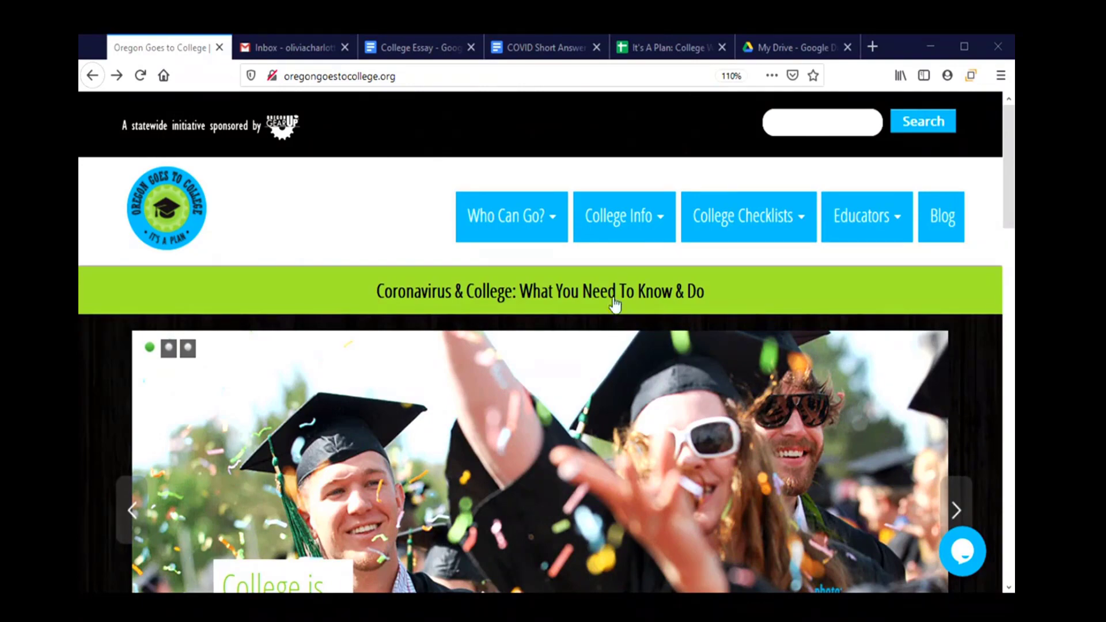
Open Apply to College from College Info and scroll to the community colleges fees and deadlines table.
{"action": "mouse_move", "coordinate": [617, 237]}
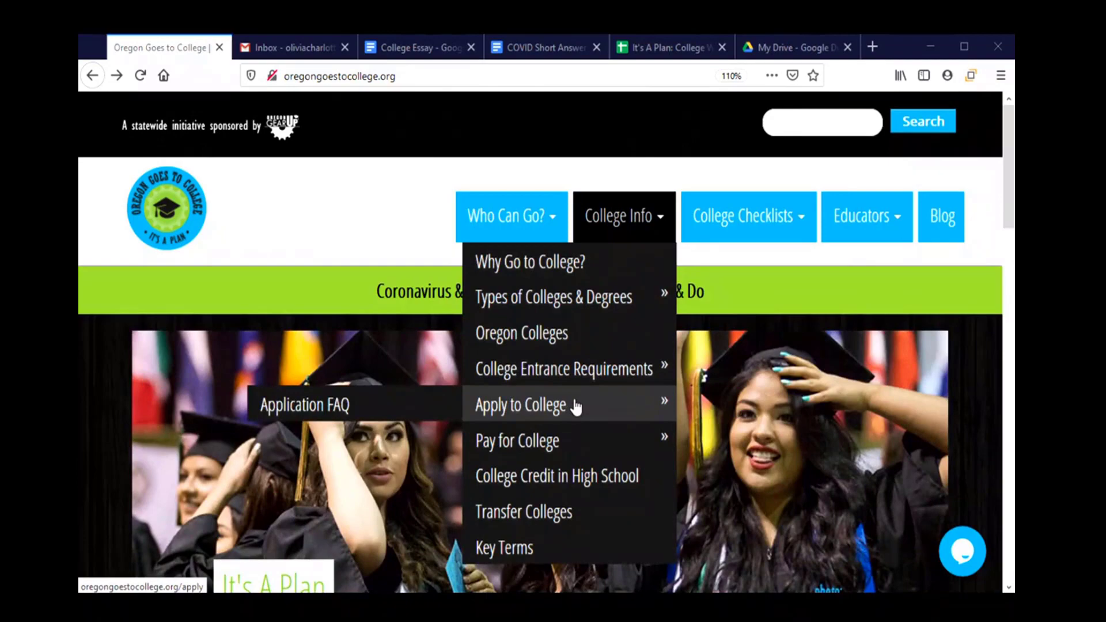
{"action": "left_click", "coordinate": [576, 407]}
{"action": "scroll", "coordinate": [570, 403], "scroll_direction": "down", "scroll_amount": 5}
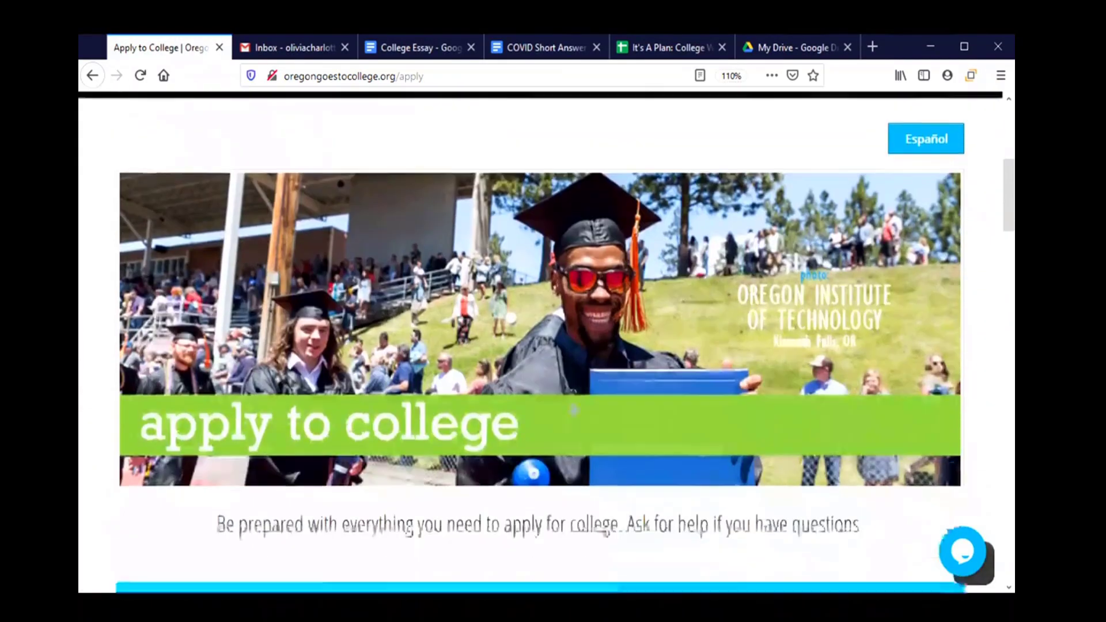
{"action": "scroll", "coordinate": [574, 409], "scroll_direction": "down", "scroll_amount": 4}
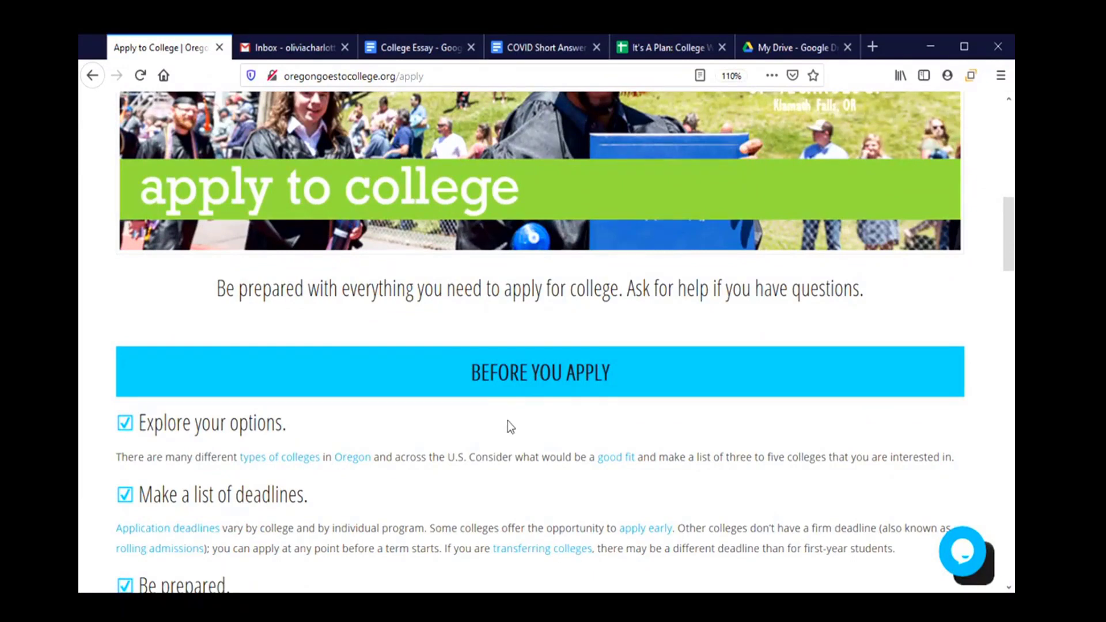
{"action": "scroll", "coordinate": [509, 429], "scroll_direction": "down", "scroll_amount": 5}
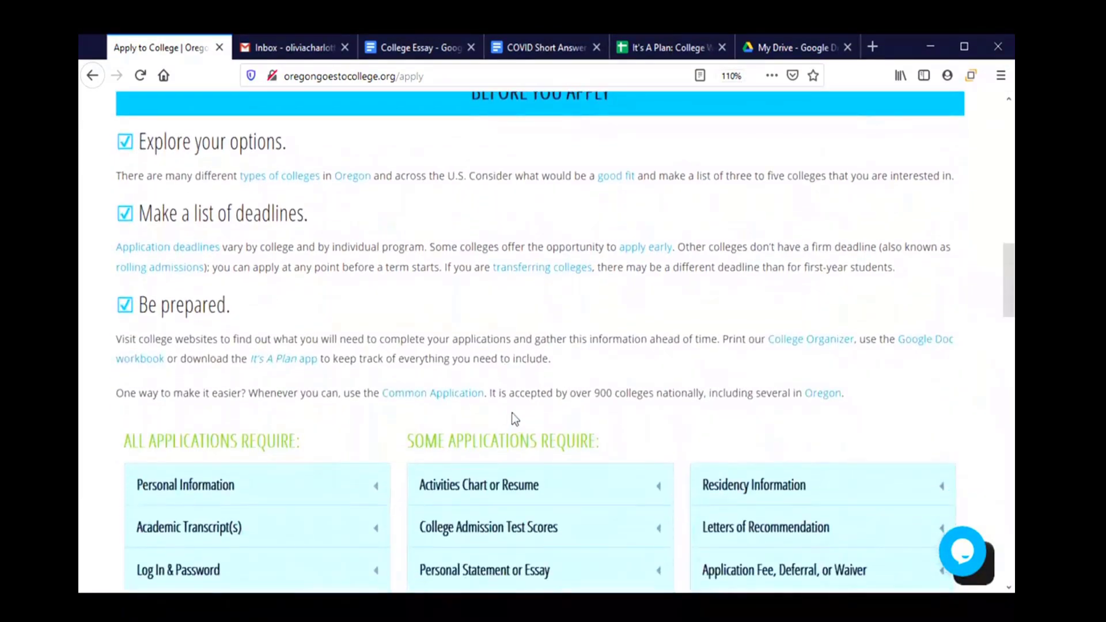
{"action": "scroll", "coordinate": [512, 412], "scroll_direction": "down", "scroll_amount": 2}
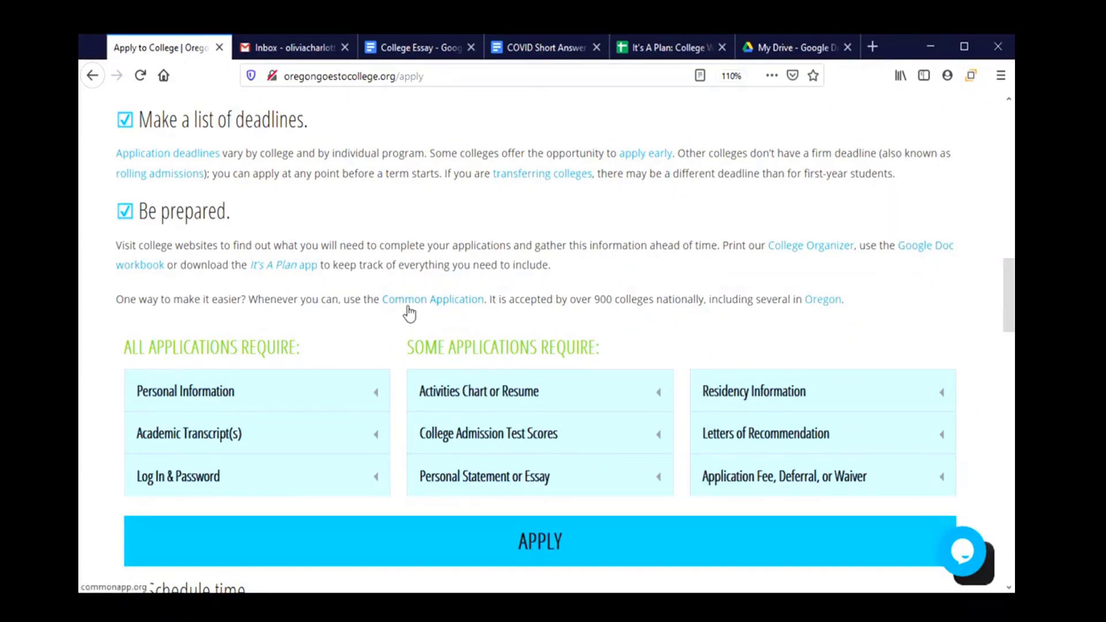
{"action": "scroll", "coordinate": [409, 314], "scroll_direction": "down", "scroll_amount": 10}
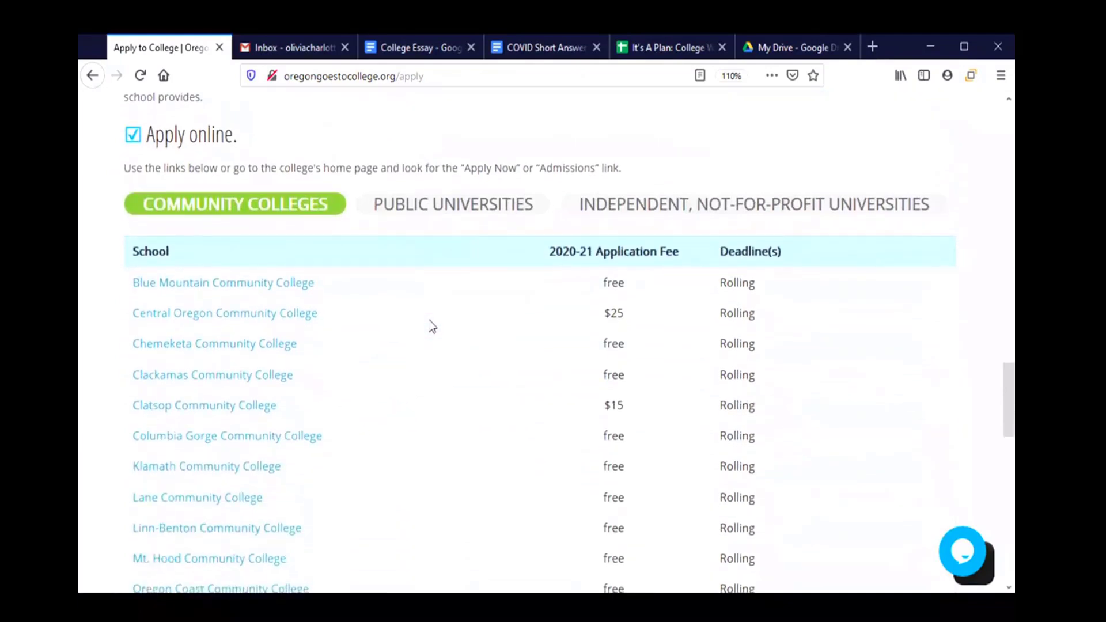
Review the Public Universities and Independent Not-for-Profit lists, then open commonapp.org in a new tab.
{"action": "left_click", "coordinate": [454, 196]}
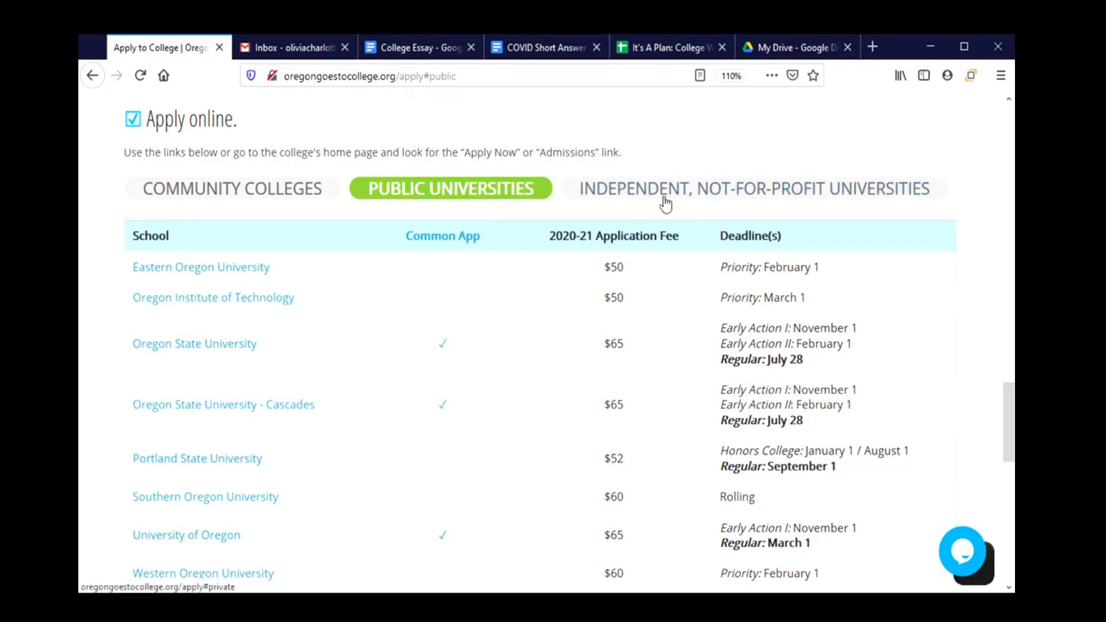
{"action": "left_click", "coordinate": [682, 194]}
{"action": "scroll", "coordinate": [461, 441], "scroll_direction": "down", "scroll_amount": 3}
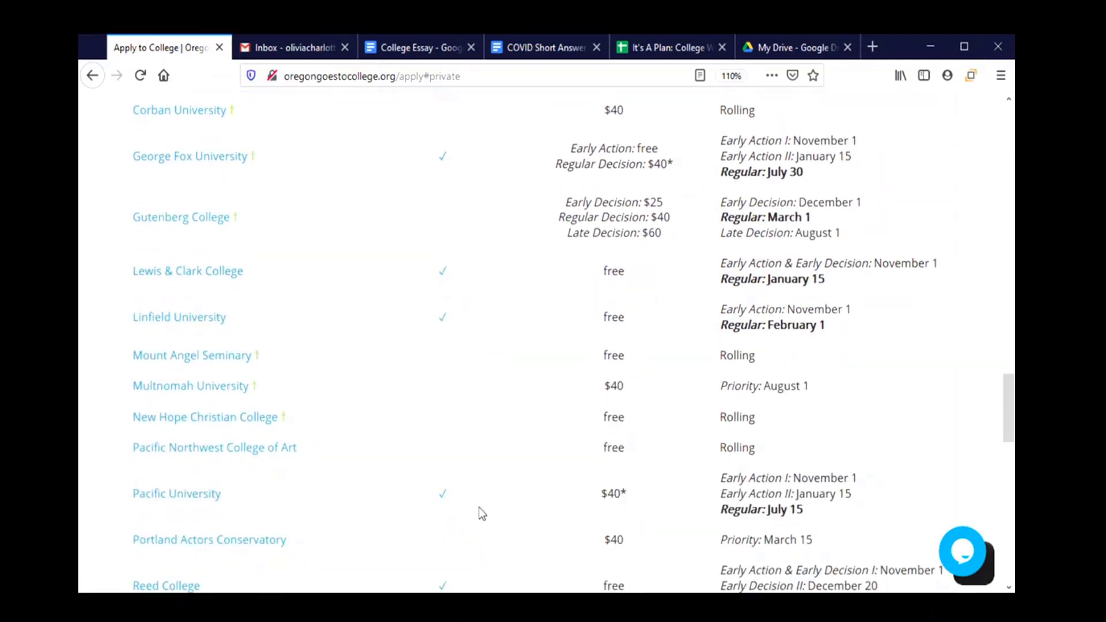
{"action": "scroll", "coordinate": [479, 507], "scroll_direction": "up", "scroll_amount": 3}
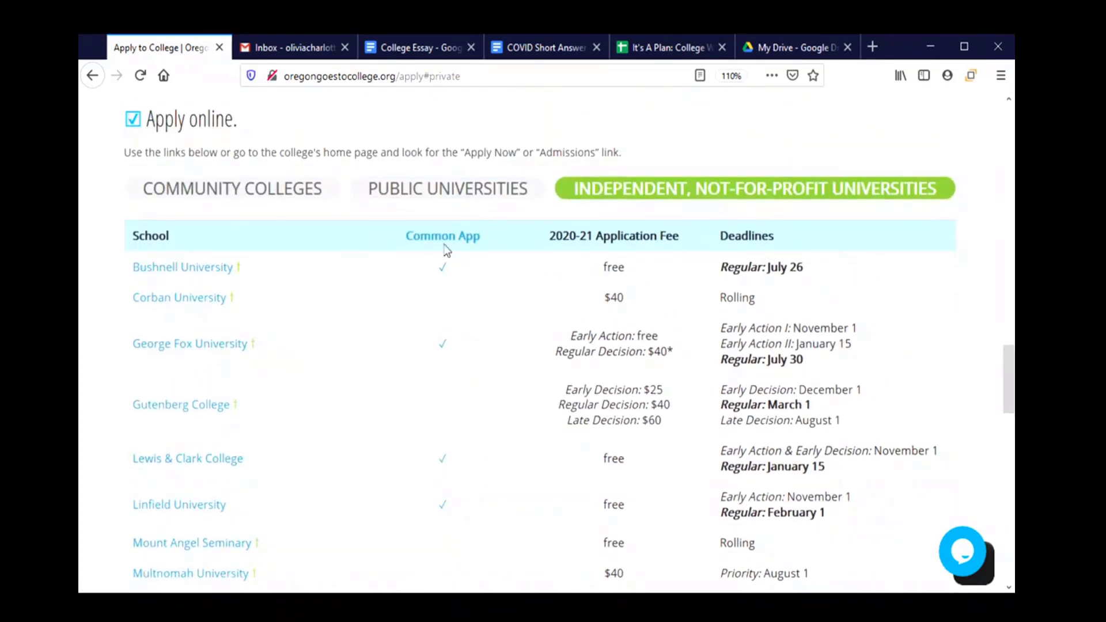
{"action": "left_click", "coordinate": [438, 239]}
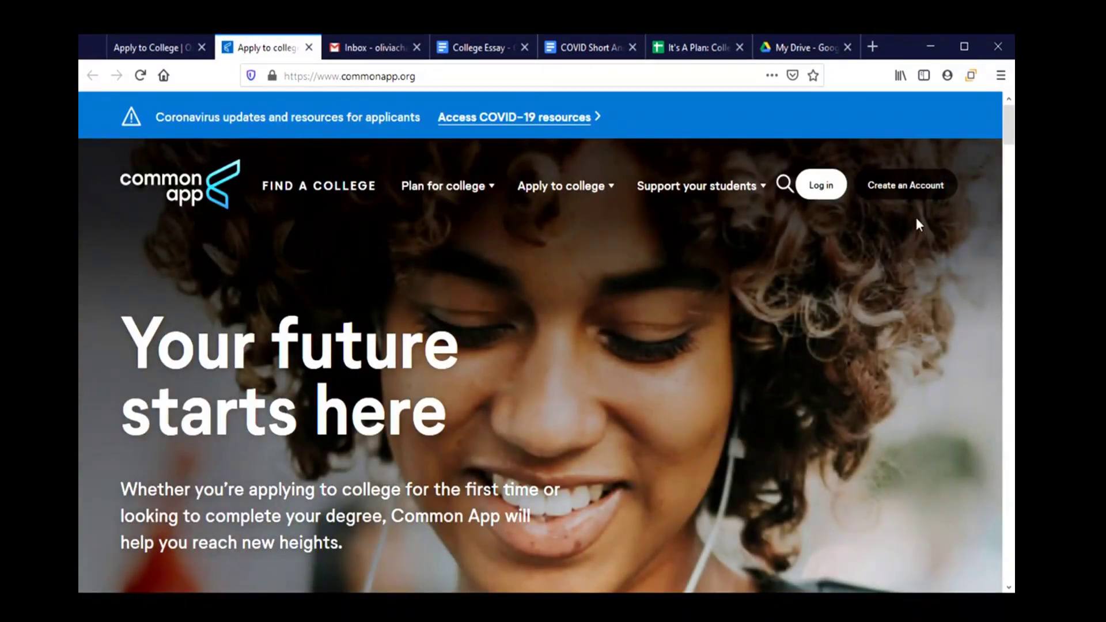
Start a first-year student account and enter the applicant's e-mail address in both e-mail fields.
{"action": "left_click", "coordinate": [915, 186]}
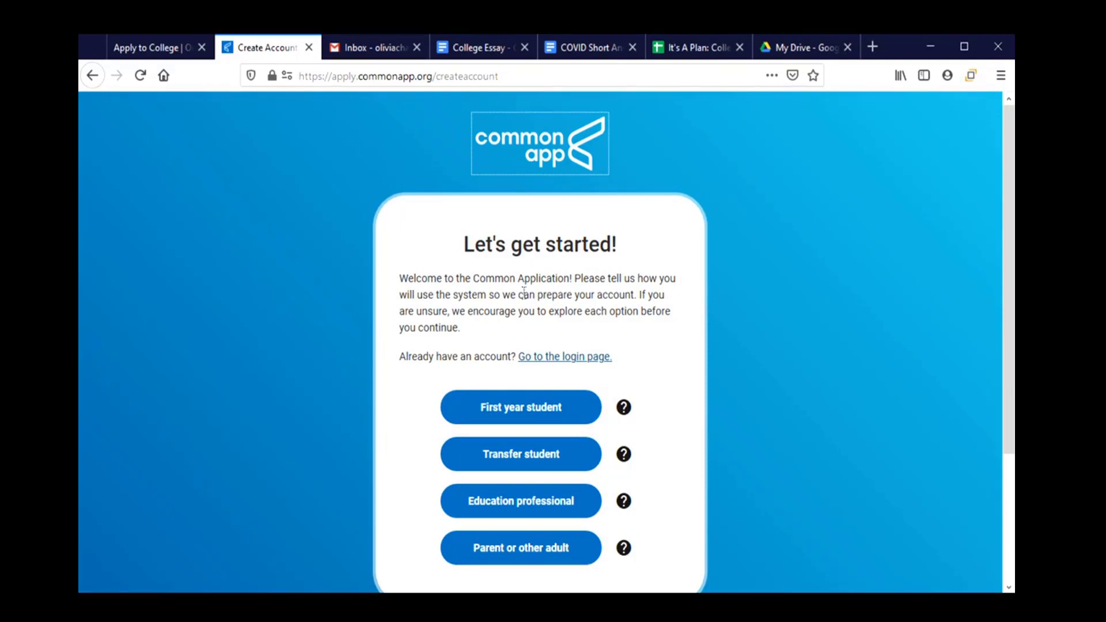
{"action": "left_click", "coordinate": [519, 410]}
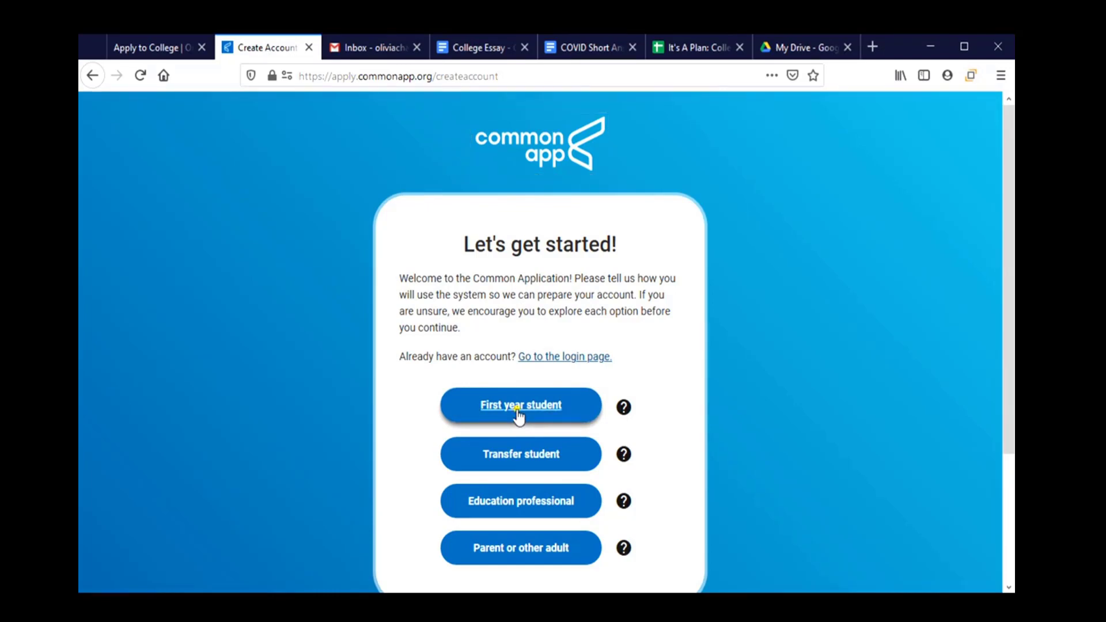
{"action": "left_click", "coordinate": [484, 279]}
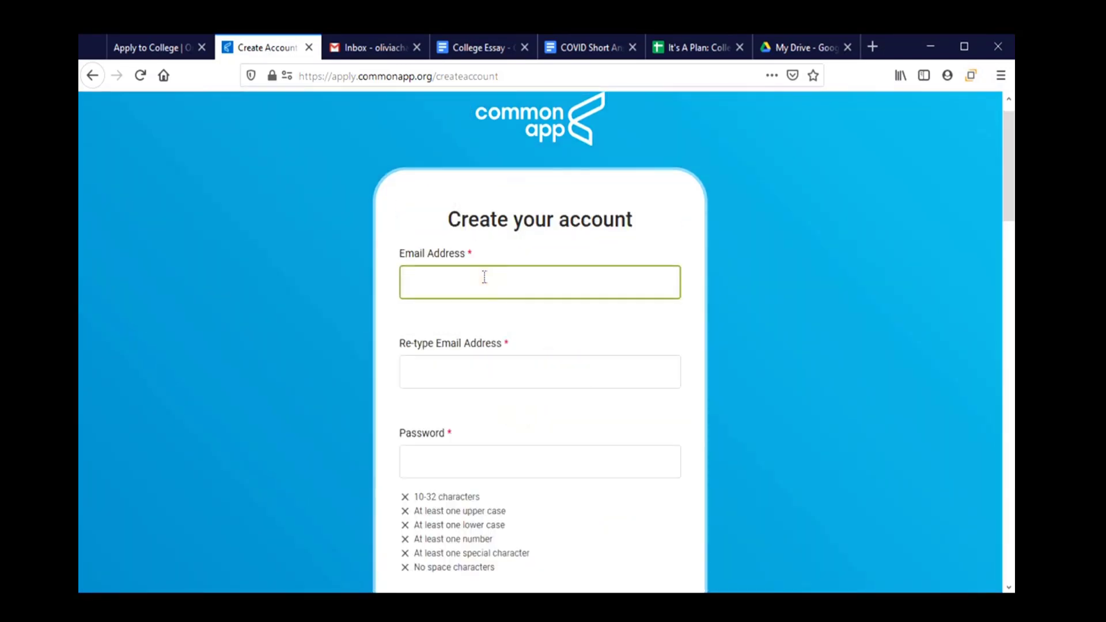
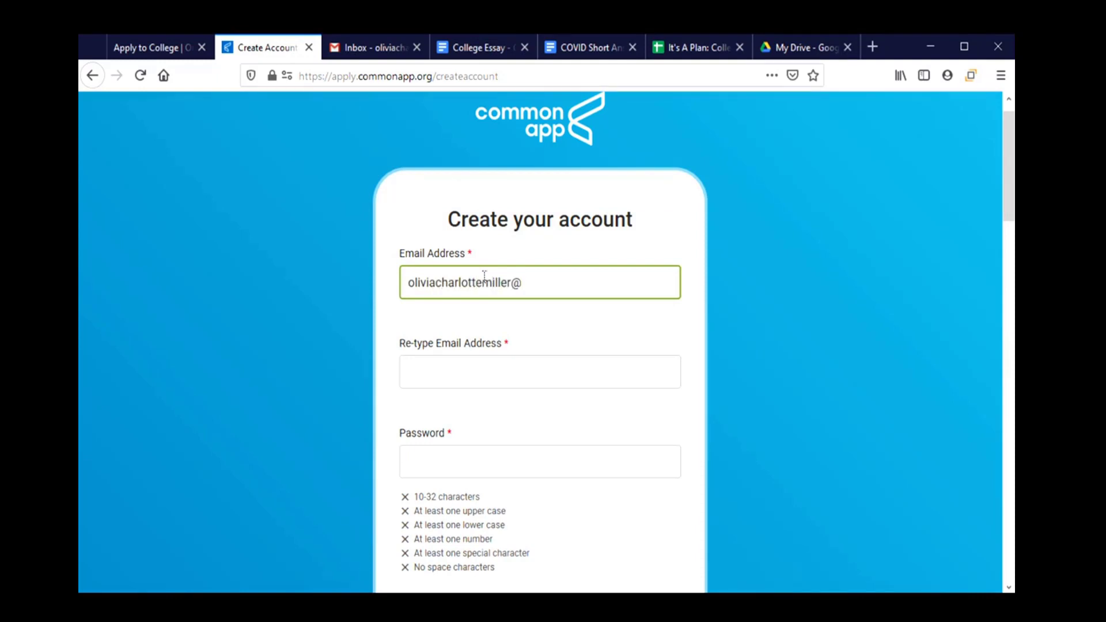
{"action": "key", "text": "Tab"}
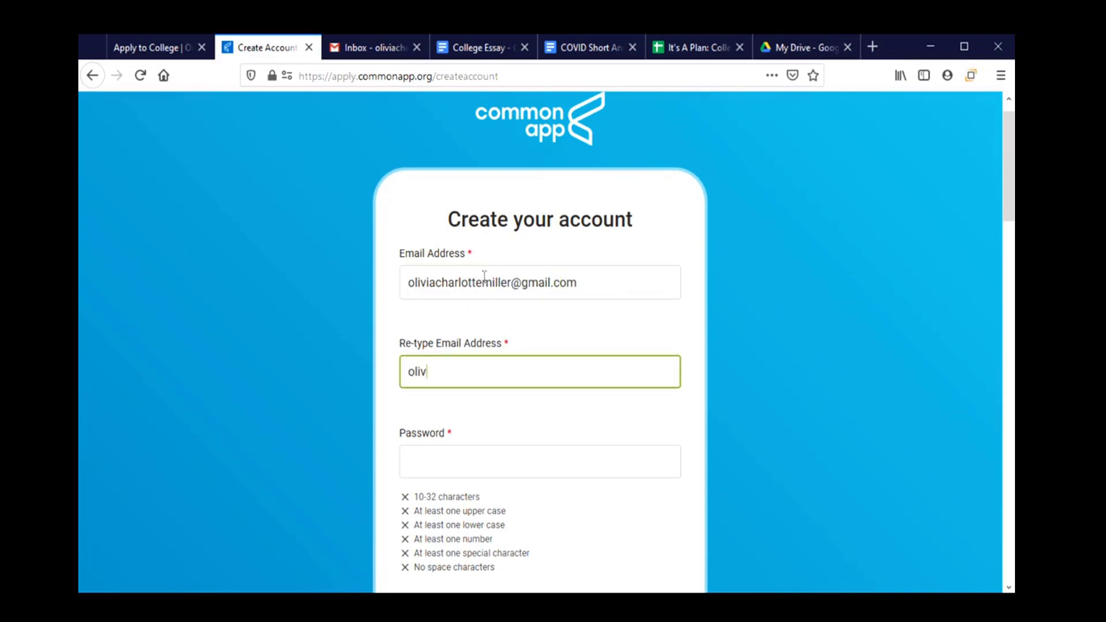
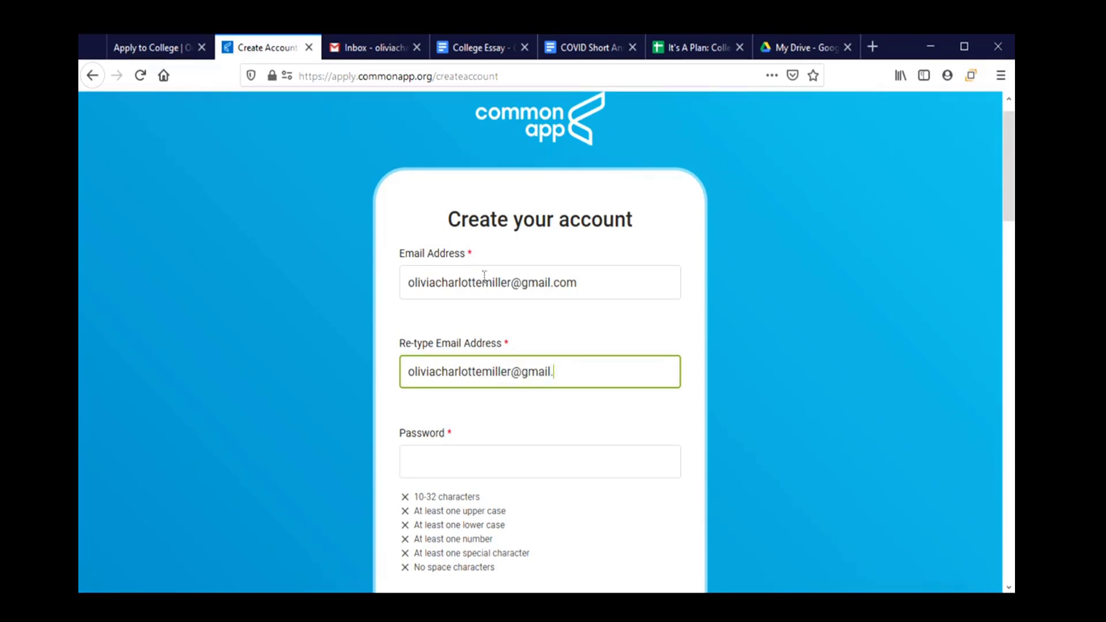
{"action": "key", "text": "Tab"}
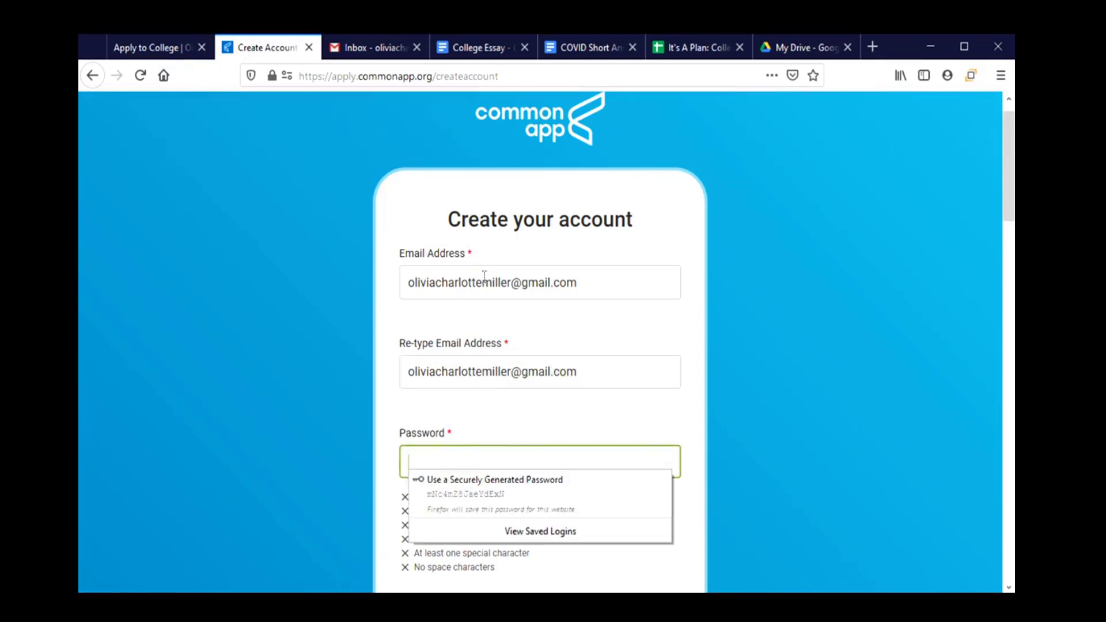
Enter a strong account password and retype it so both password entries match.
{"action": "left_click", "coordinate": [518, 423]}
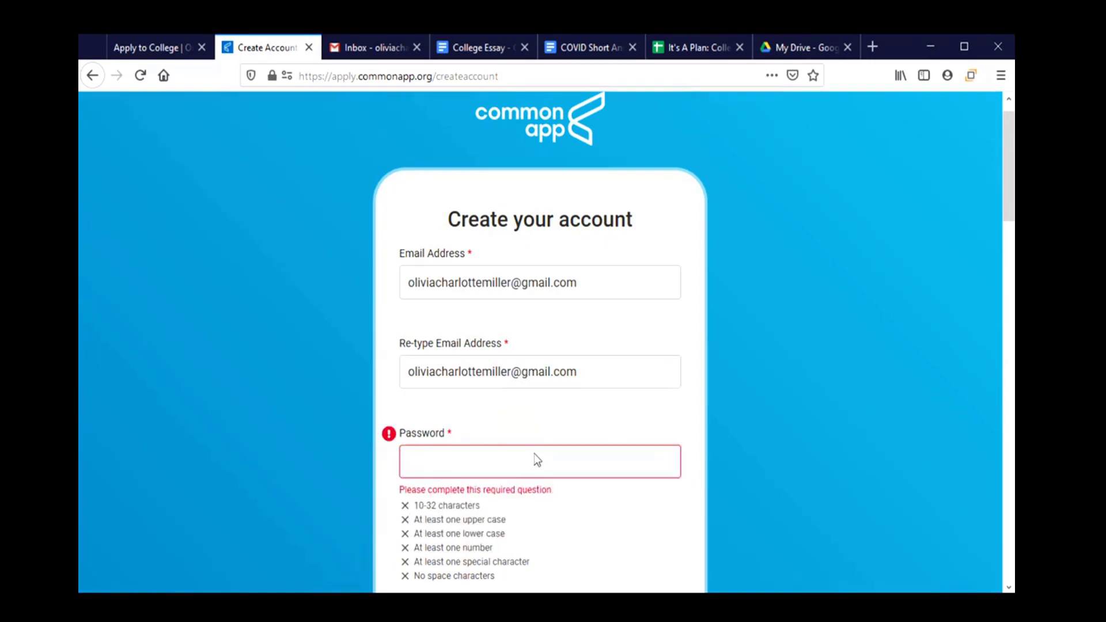
{"action": "scroll", "coordinate": [534, 452], "scroll_direction": "down", "scroll_amount": 2}
{"action": "left_click", "coordinate": [451, 383]}
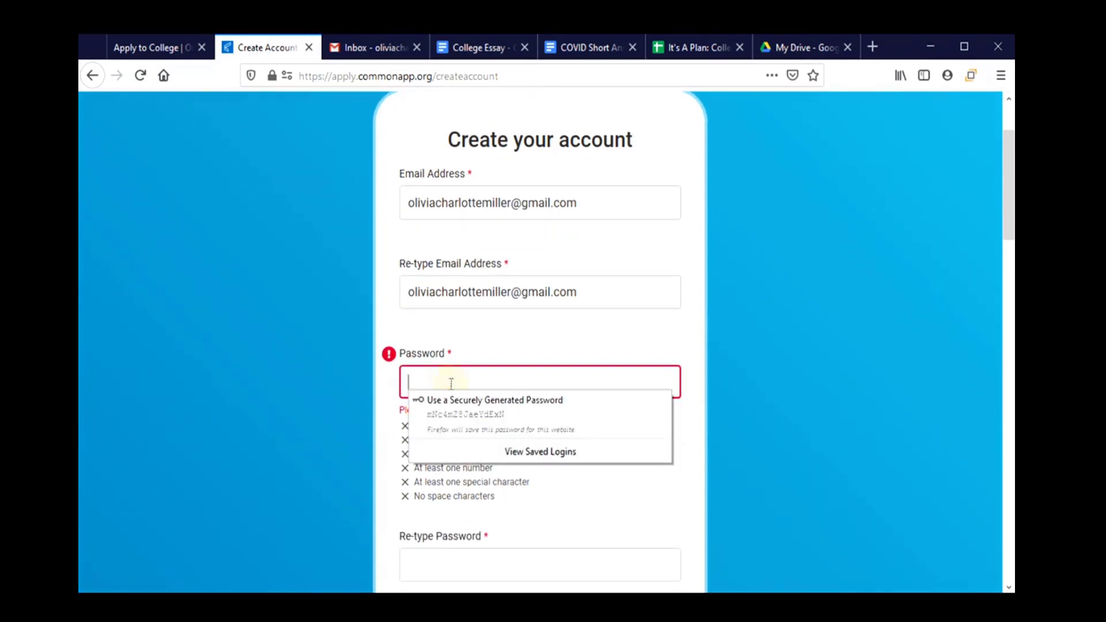
{"action": "type", "text": "•••••••••"}
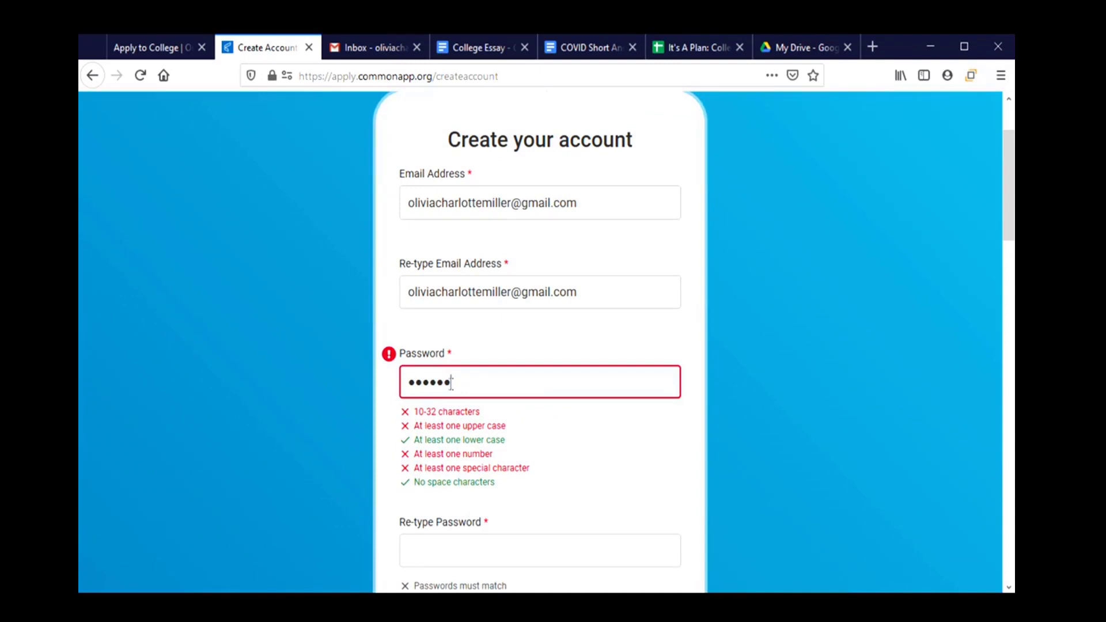
{"action": "type", "text": "••••"}
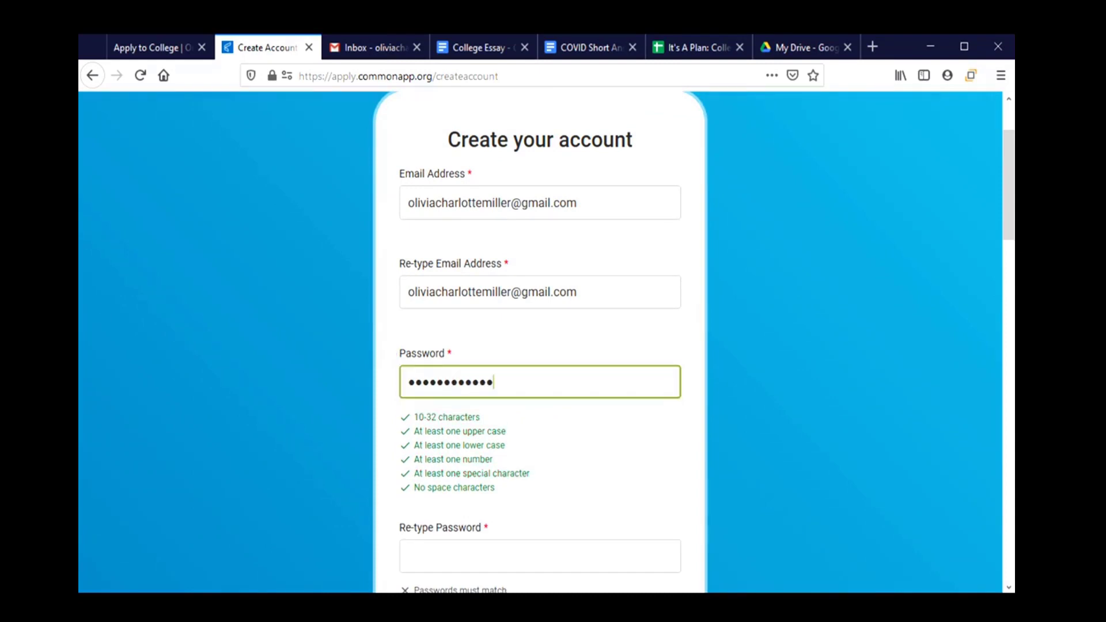
{"action": "left_click", "coordinate": [468, 559]}
{"action": "type", "text": "••••••"}
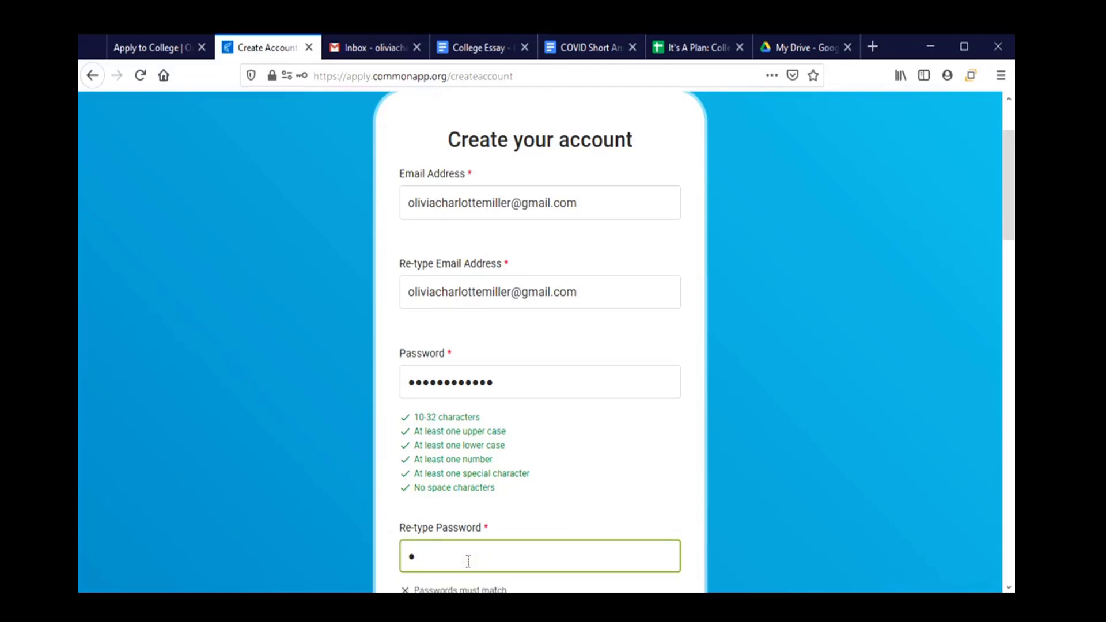
{"action": "type", "text": "••••••"}
{"action": "scroll", "coordinate": [468, 562], "scroll_direction": "down", "scroll_amount": 3}
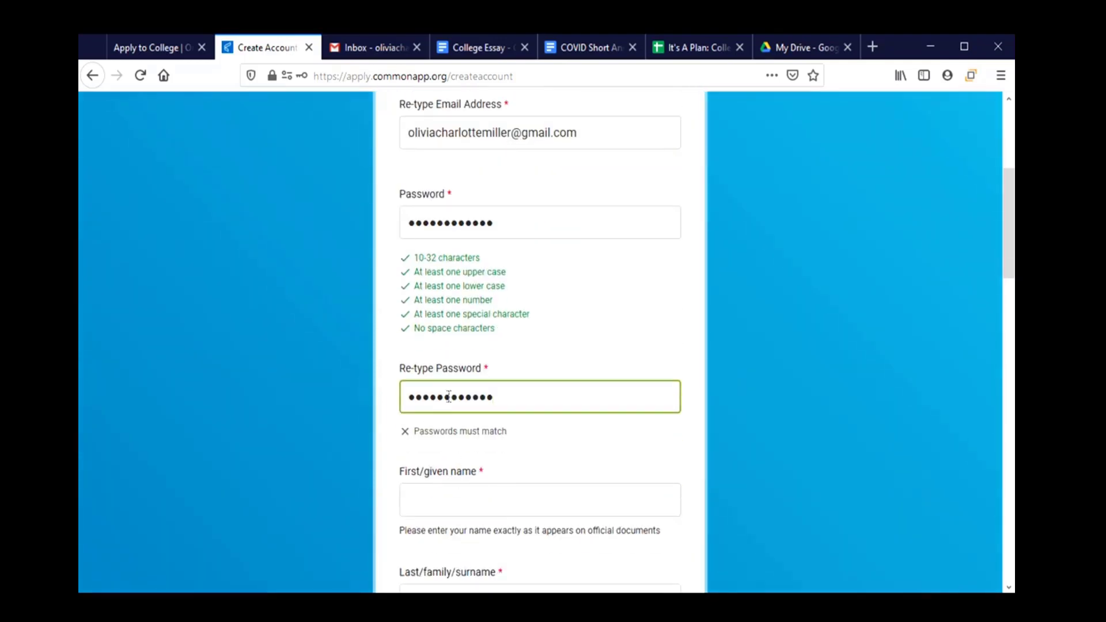
{"action": "key", "text": "ctrl+a"}
{"action": "type", "text": "••••••••••••"}
{"action": "left_click", "coordinate": [512, 523]}
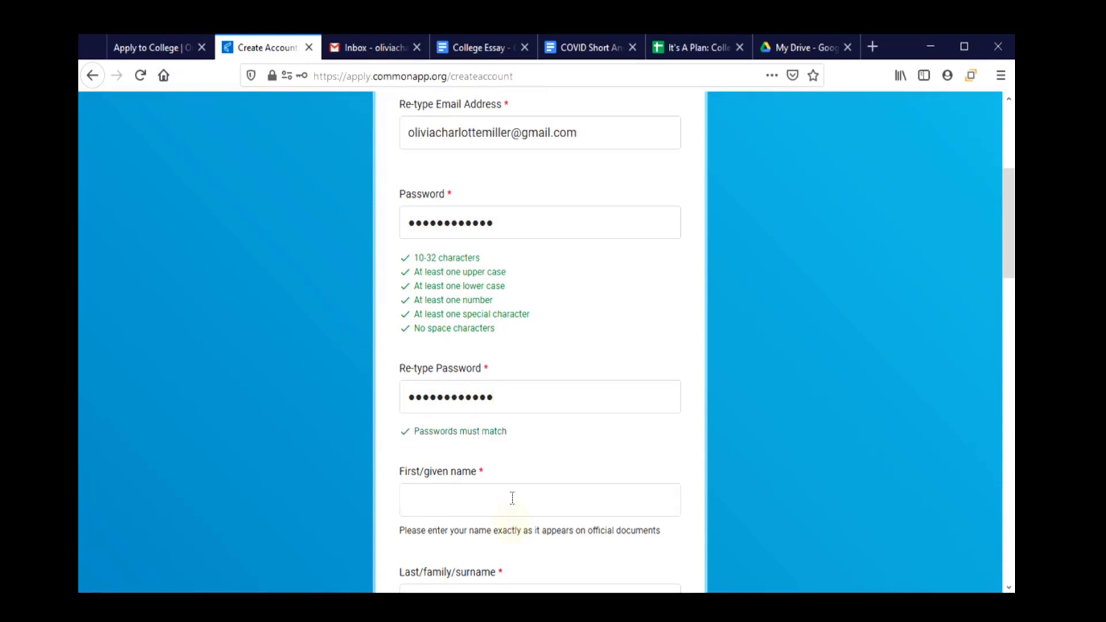
Enter the applicant's first and last name.
{"action": "left_click", "coordinate": [513, 498]}
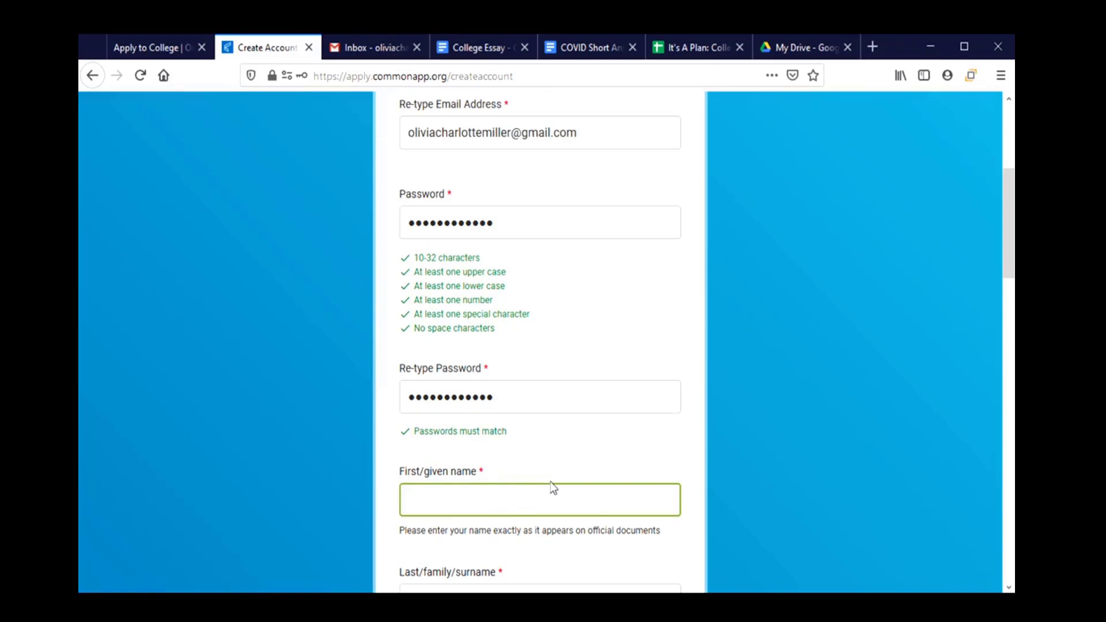
{"action": "key", "text": "Tab"}
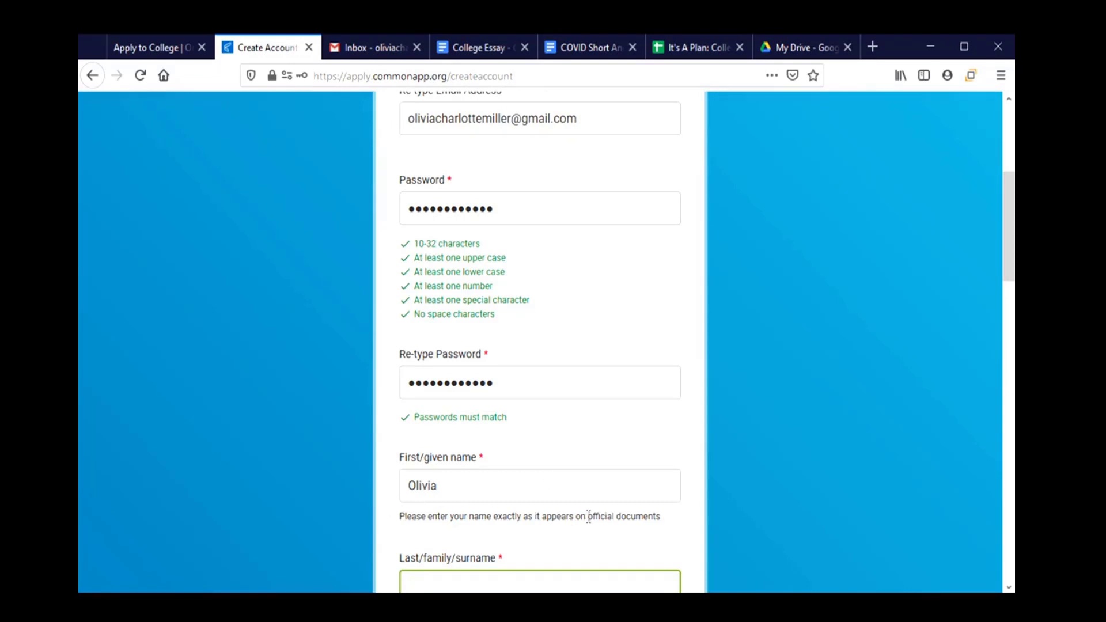
{"action": "scroll", "coordinate": [519, 510], "scroll_direction": "down", "scroll_amount": 2}
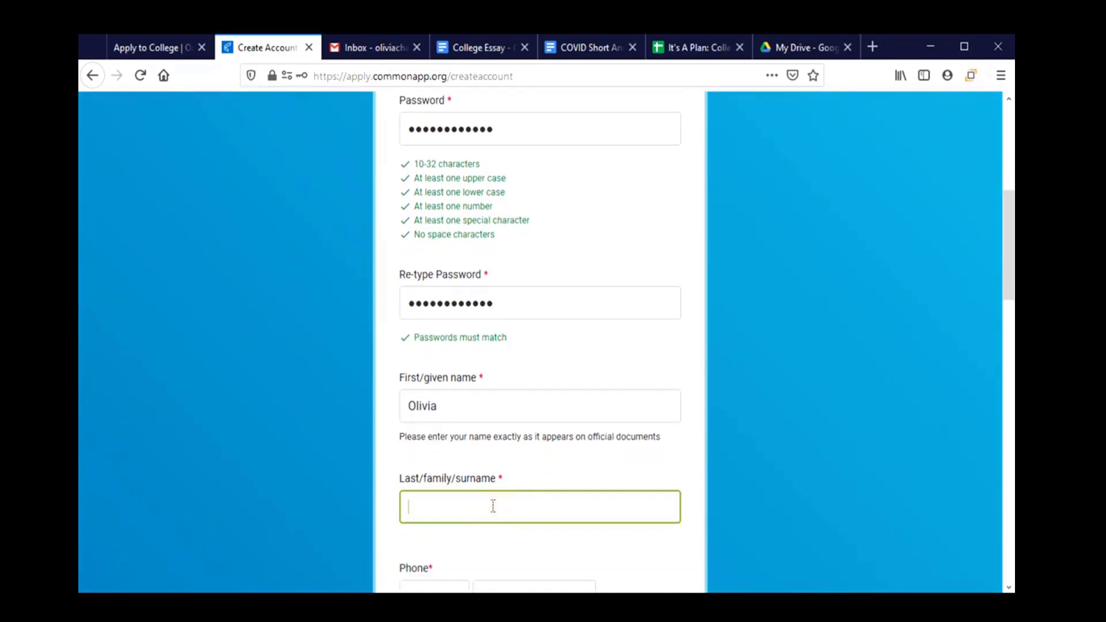
{"action": "scroll", "coordinate": [493, 506], "scroll_direction": "down", "scroll_amount": 5}
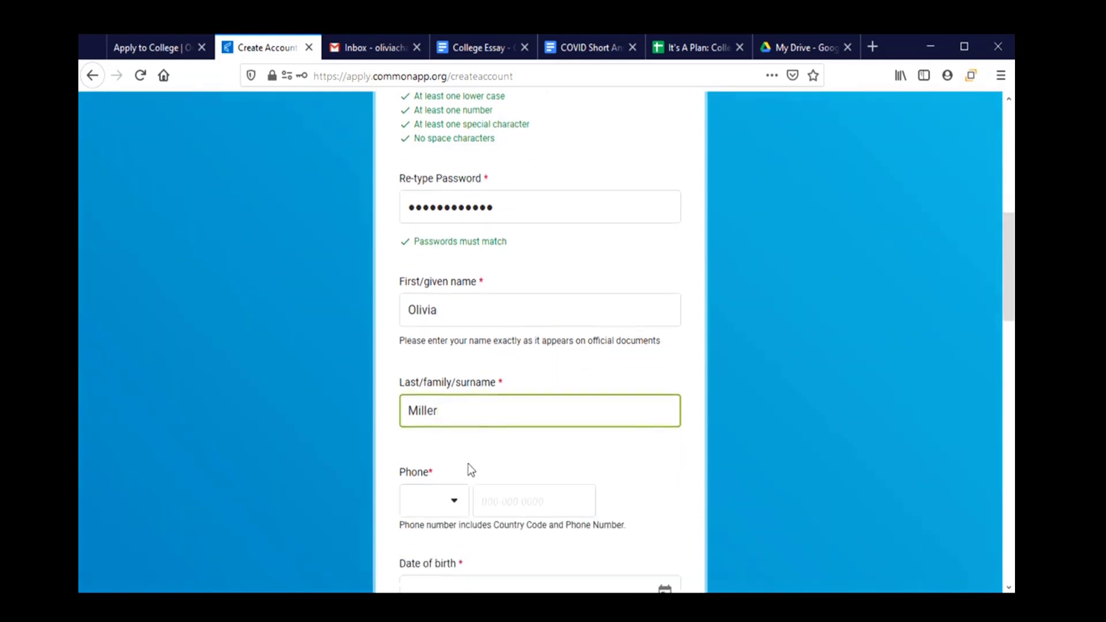
Enter the applicant's phone number with the +1 United States country code.
{"action": "left_click", "coordinate": [445, 367]}
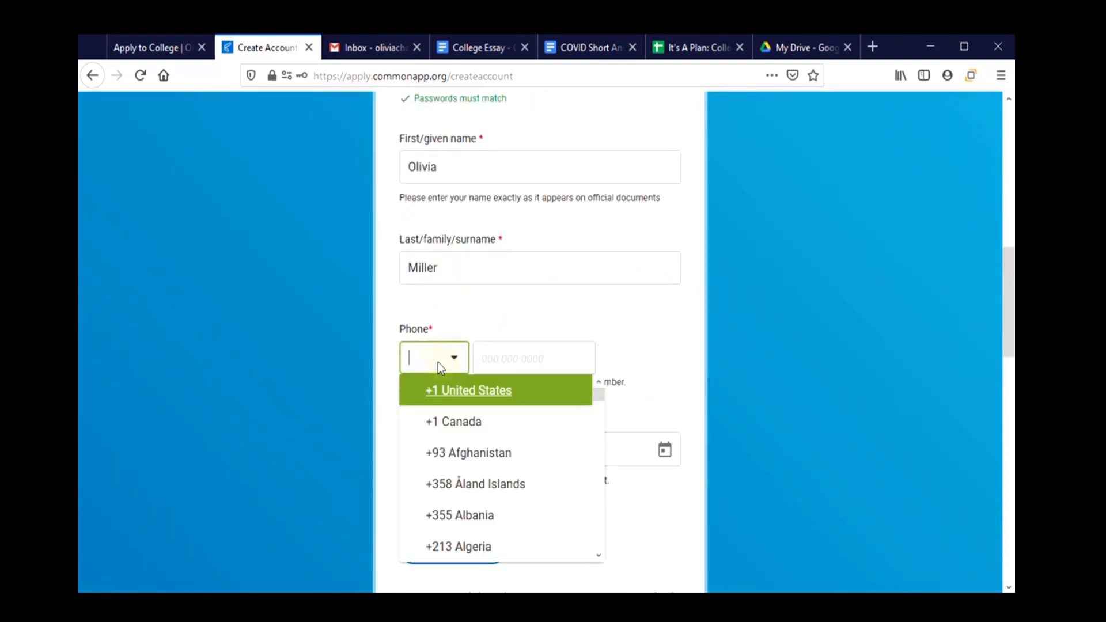
{"action": "left_click", "coordinate": [439, 388]}
{"action": "left_click", "coordinate": [512, 360]}
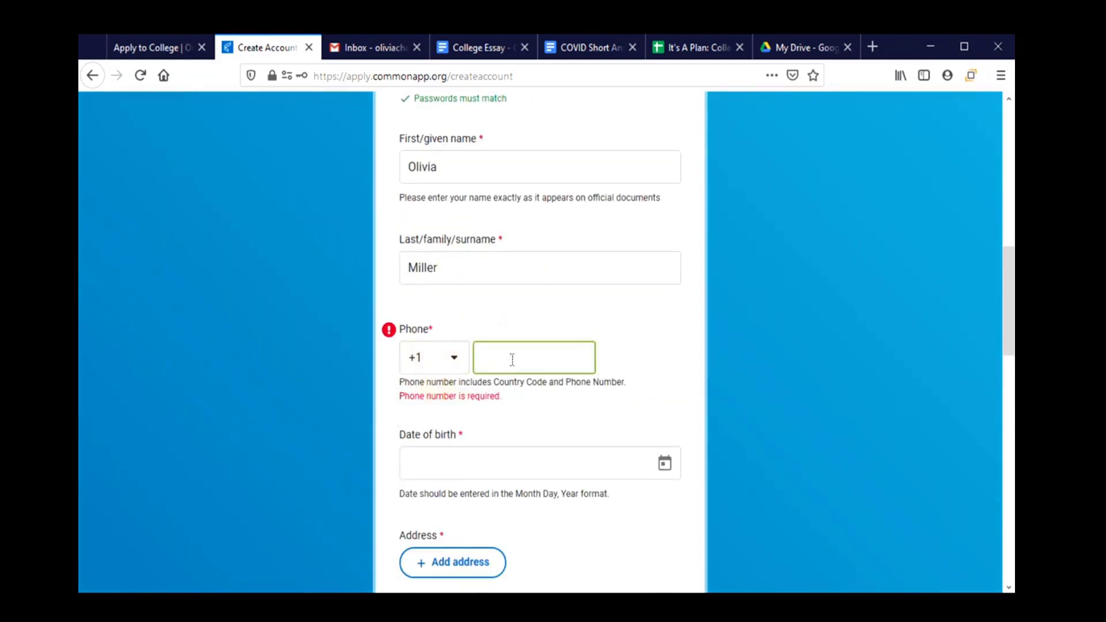
{"action": "type", "text": "5415551234"}
Set the date of birth to January 1, 2003 in the calendar picker.
{"action": "left_click", "coordinate": [502, 455]}
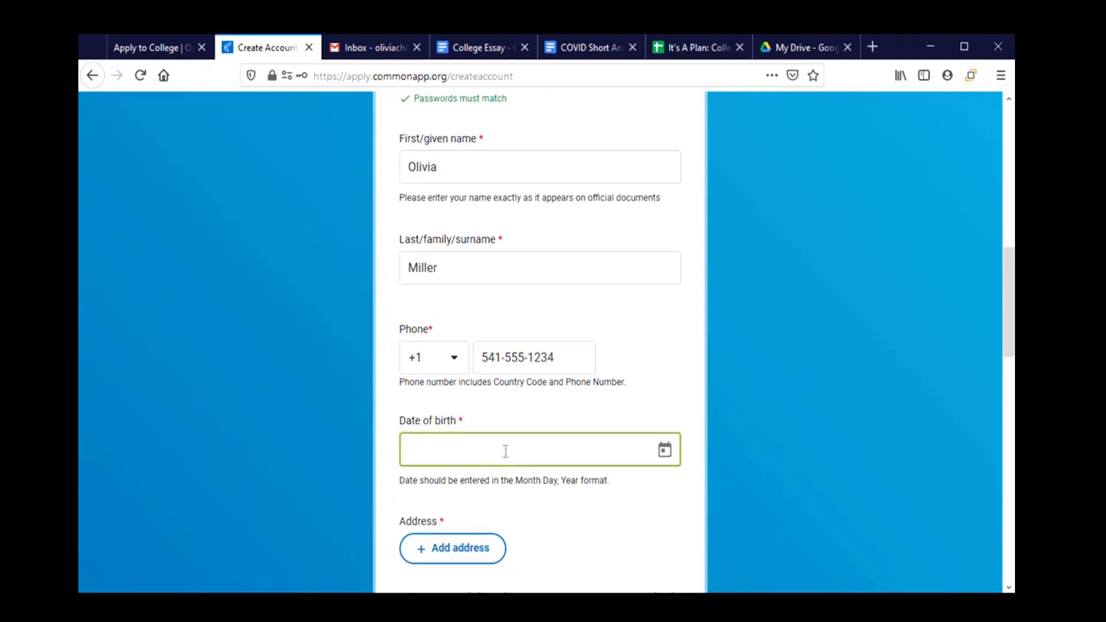
{"action": "left_click", "coordinate": [665, 454]}
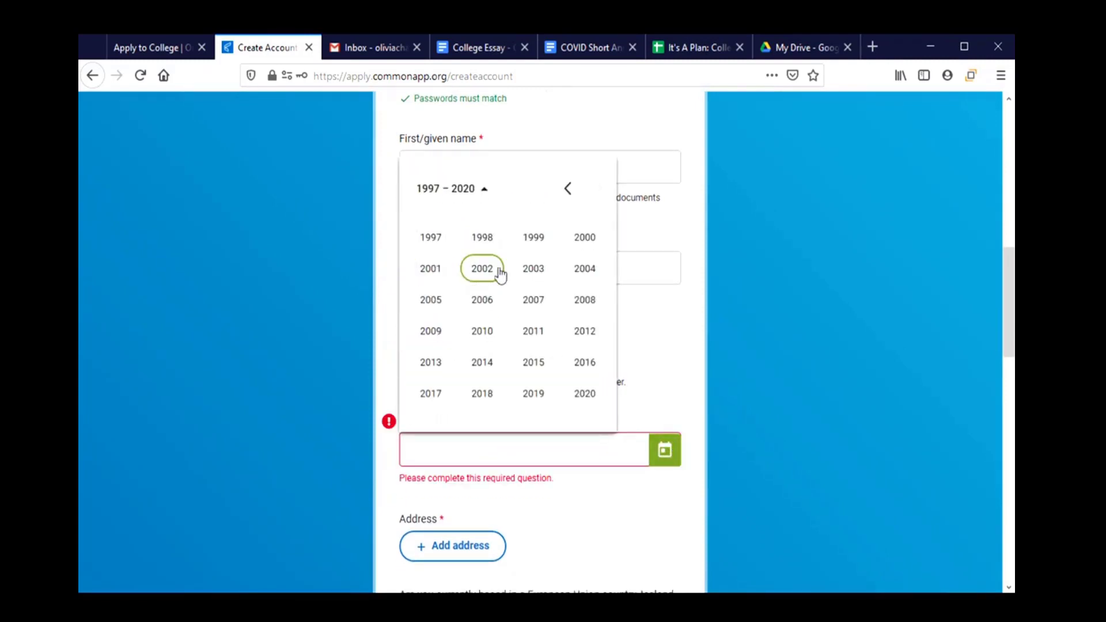
{"action": "left_click", "coordinate": [532, 269]}
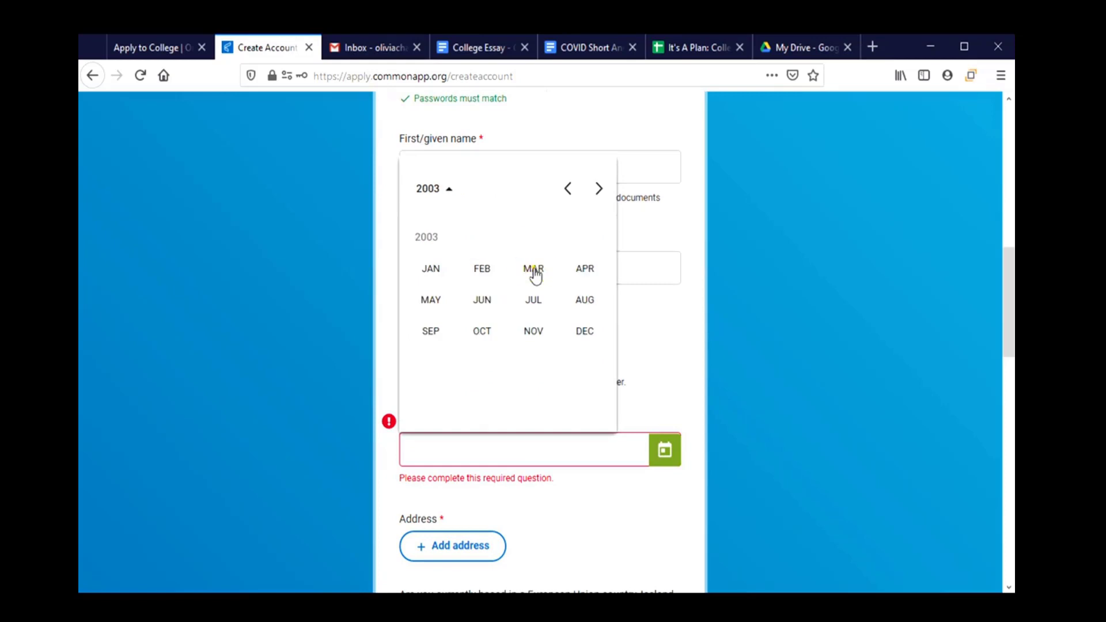
{"action": "left_click", "coordinate": [429, 269]}
{"action": "scroll", "coordinate": [501, 392], "scroll_direction": "down", "scroll_amount": 3}
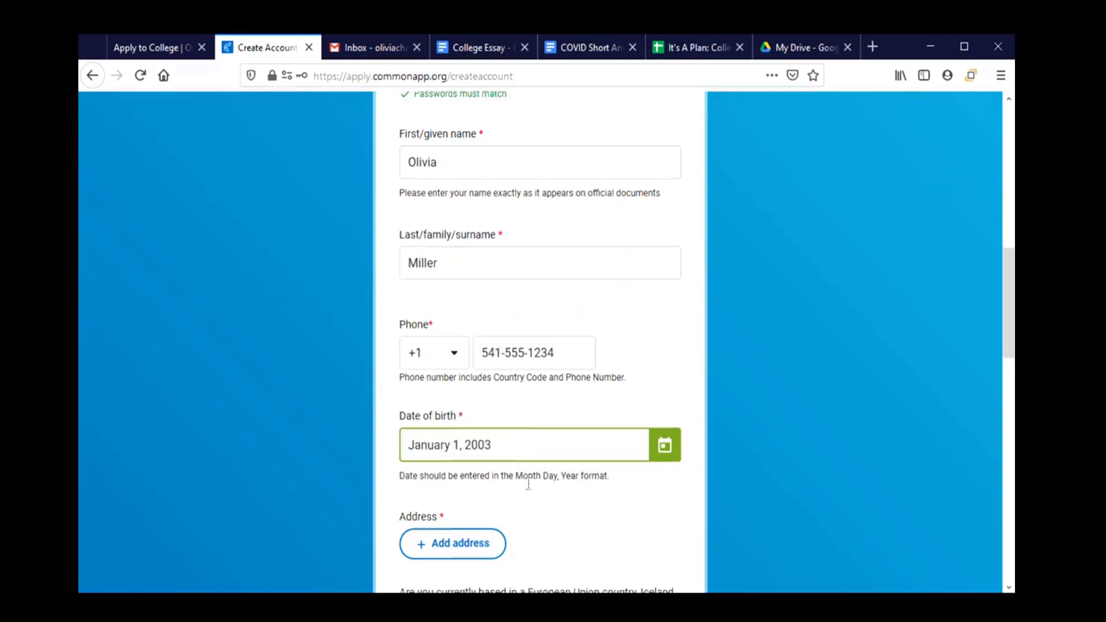
{"action": "left_click", "coordinate": [459, 406]}
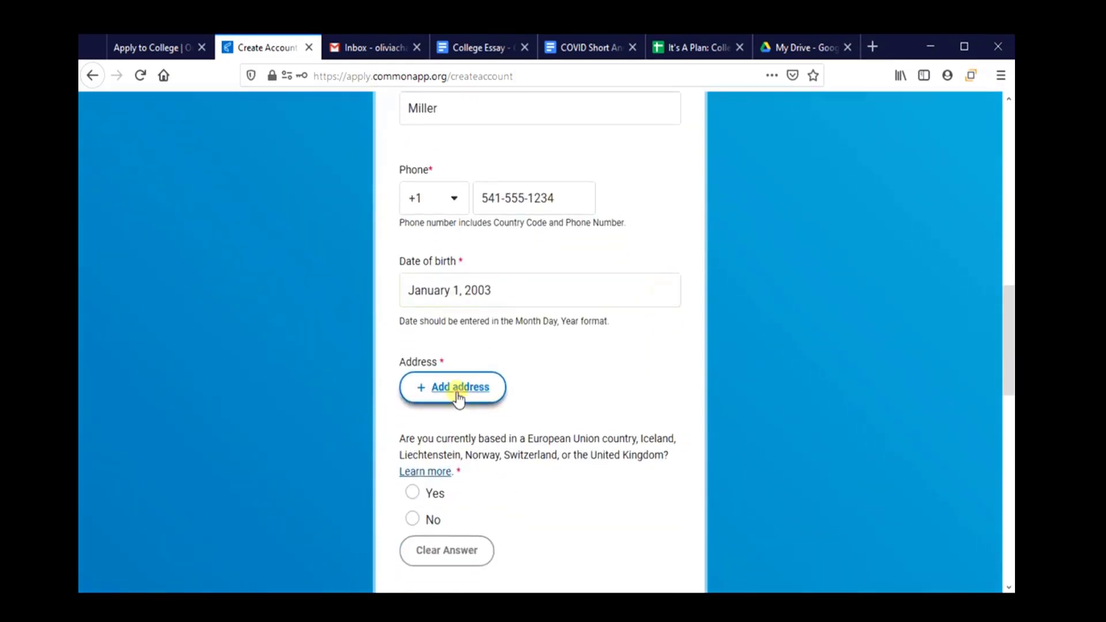
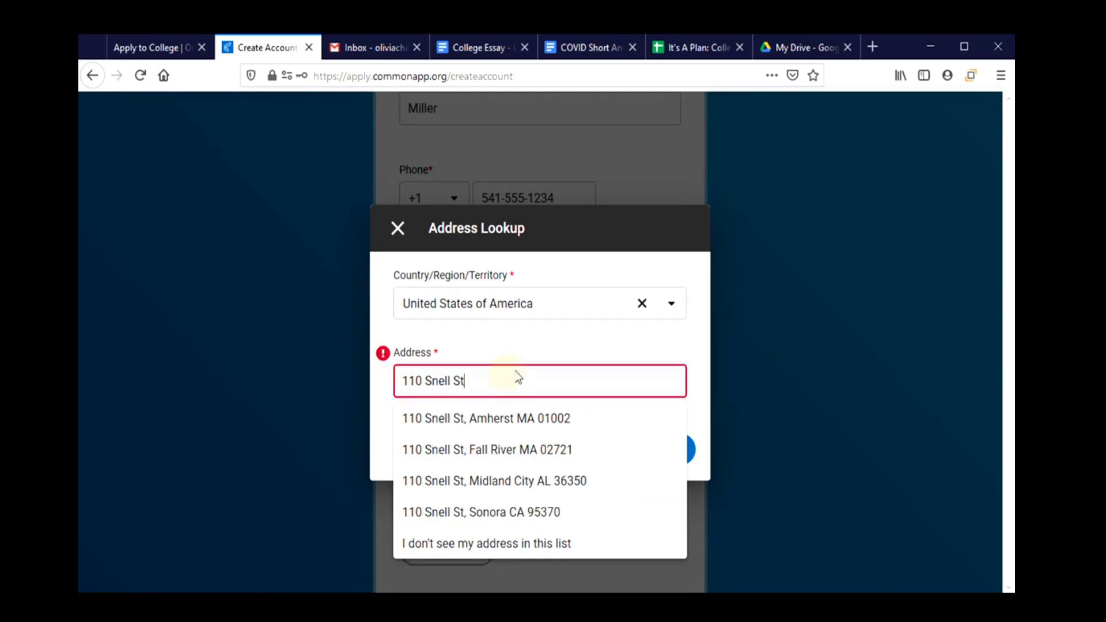
Type the street address, then choose to enter the address manually instead of a suggestion.
{"action": "left_click", "coordinate": [520, 346]}
{"action": "left_click_drag", "start_coordinate": [490, 381], "coordinate": [452, 384]}
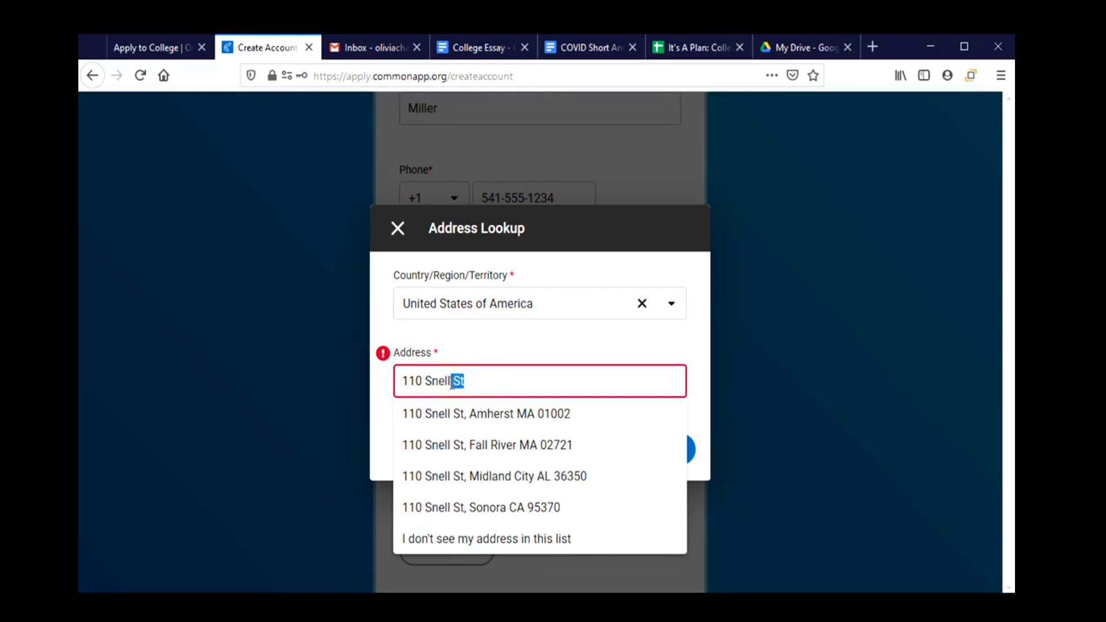
{"action": "left_click", "coordinate": [444, 542]}
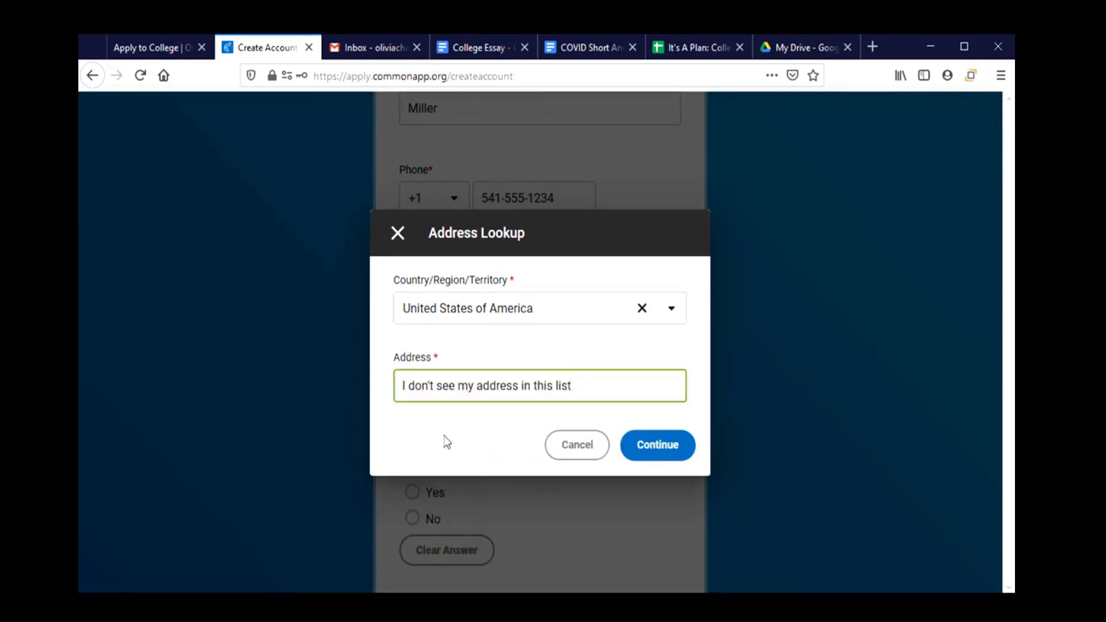
{"action": "left_click", "coordinate": [672, 447]}
Fill in address lines 1 and 2 with the street and apartment number.
{"action": "left_click", "coordinate": [472, 285]}
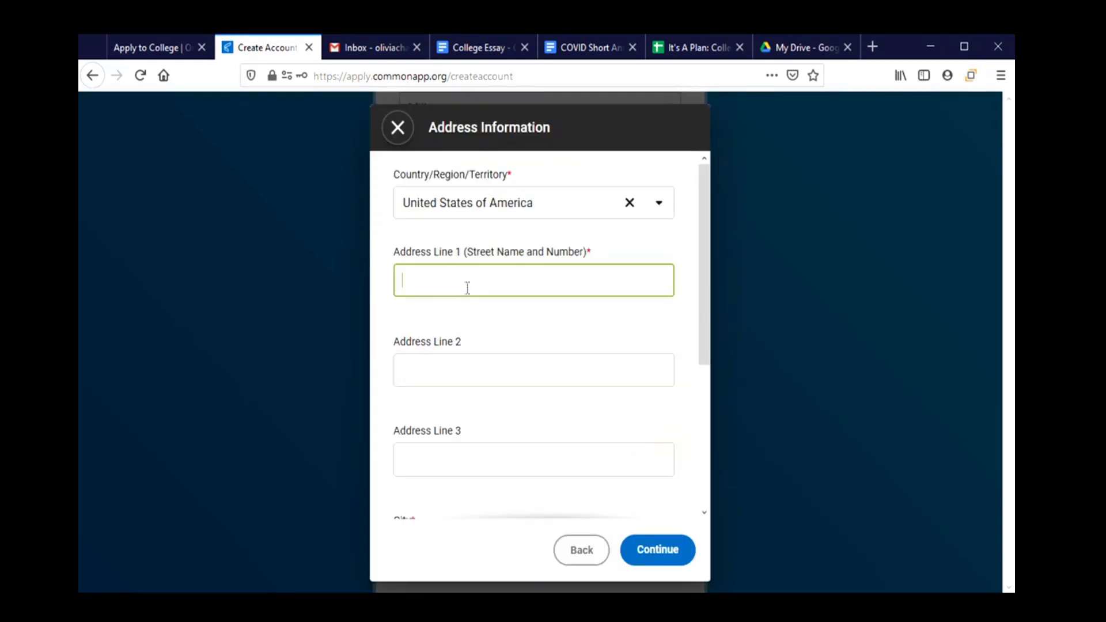
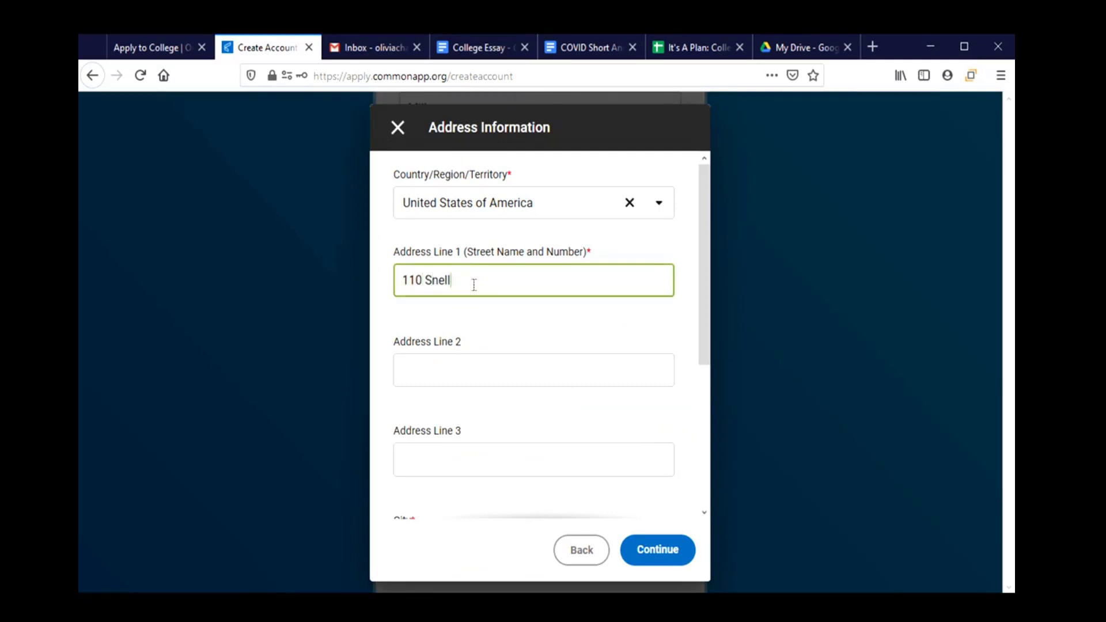
{"action": "key", "text": "Tab"}
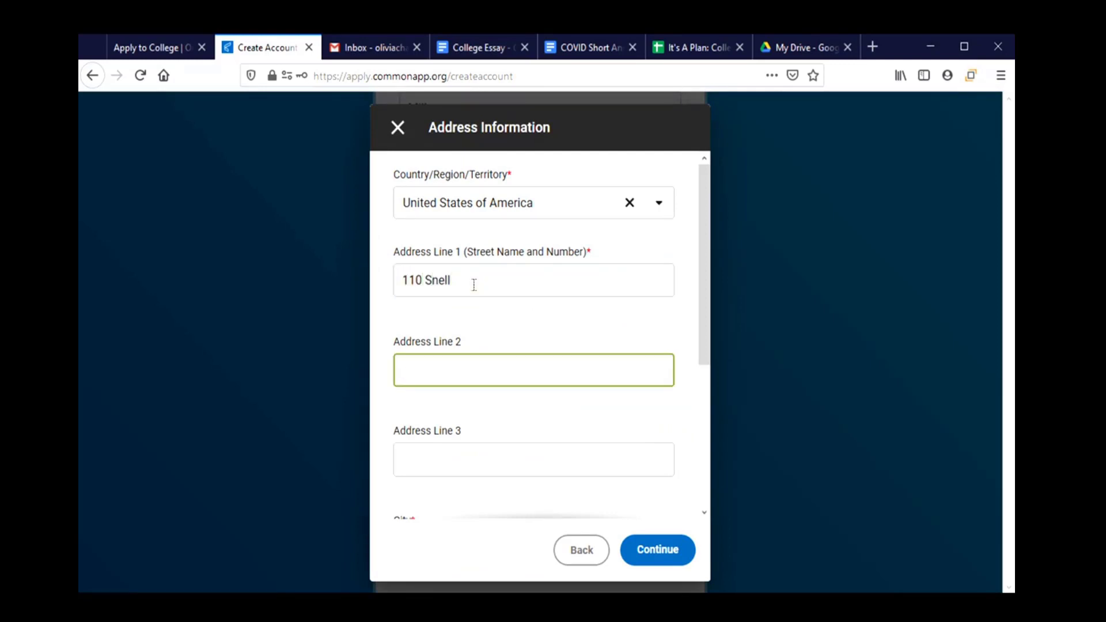
{"action": "scroll", "coordinate": [455, 360], "scroll_direction": "down", "scroll_amount": 3}
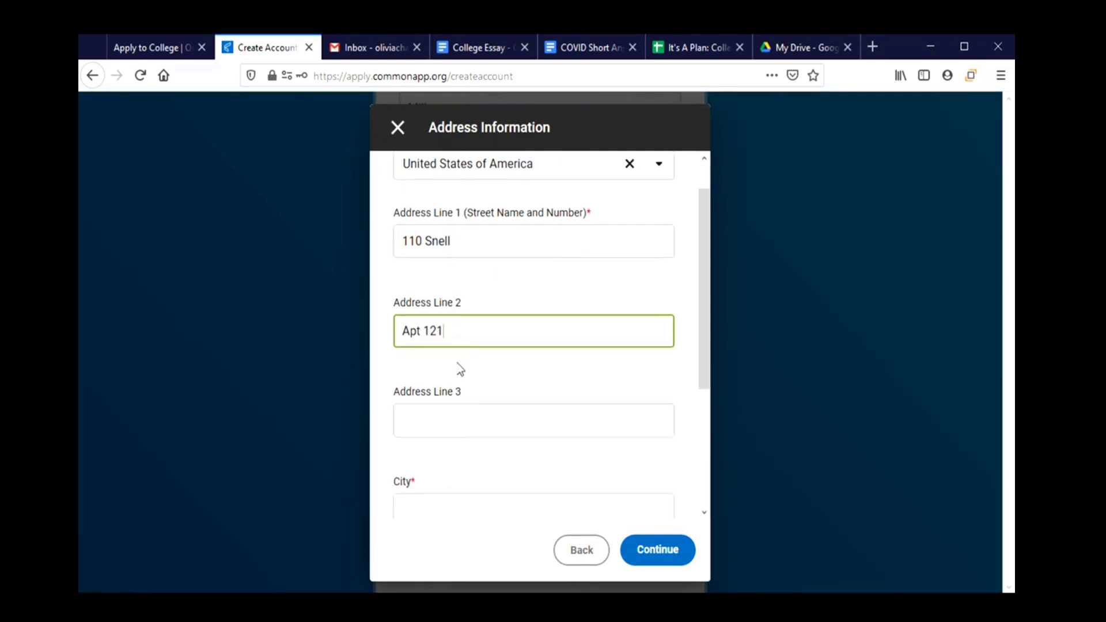
Enter the city, select Oregon as state, add the zip code, and save the address.
{"action": "left_click", "coordinate": [461, 366]}
{"action": "type", "text": "Corvallis"}
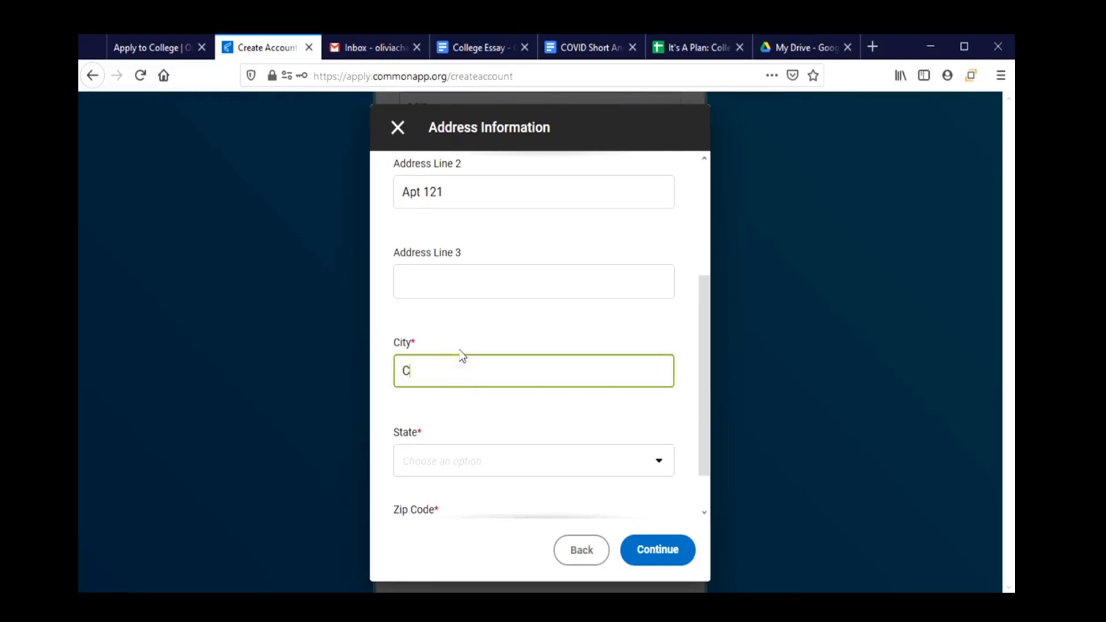
{"action": "key", "text": "Tab"}
{"action": "type", "text": "O"}
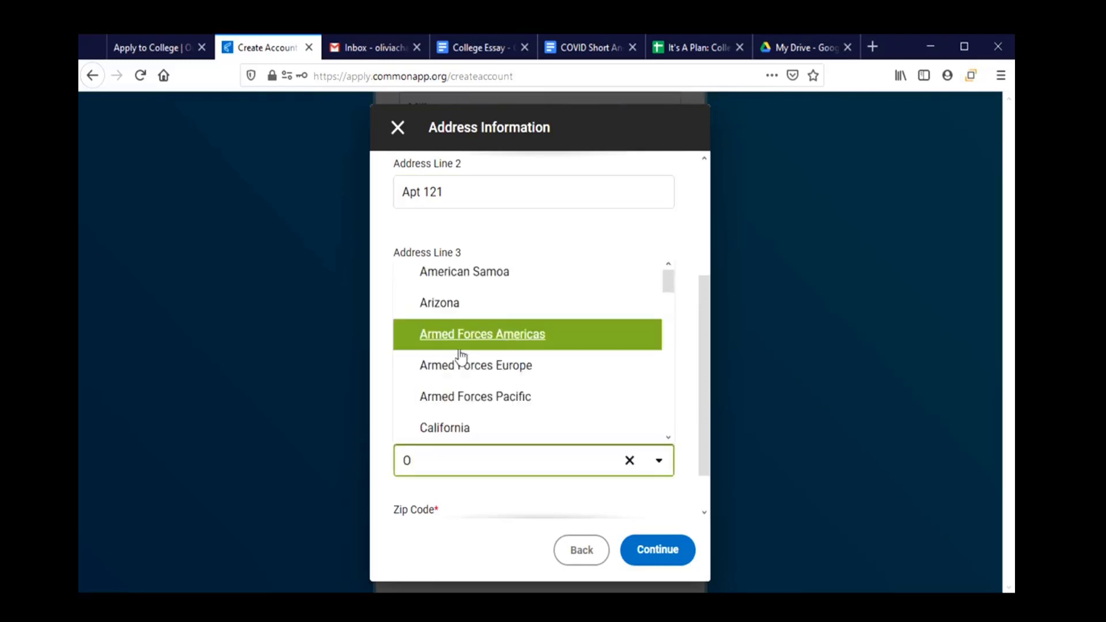
{"action": "type", "text": "Re"}
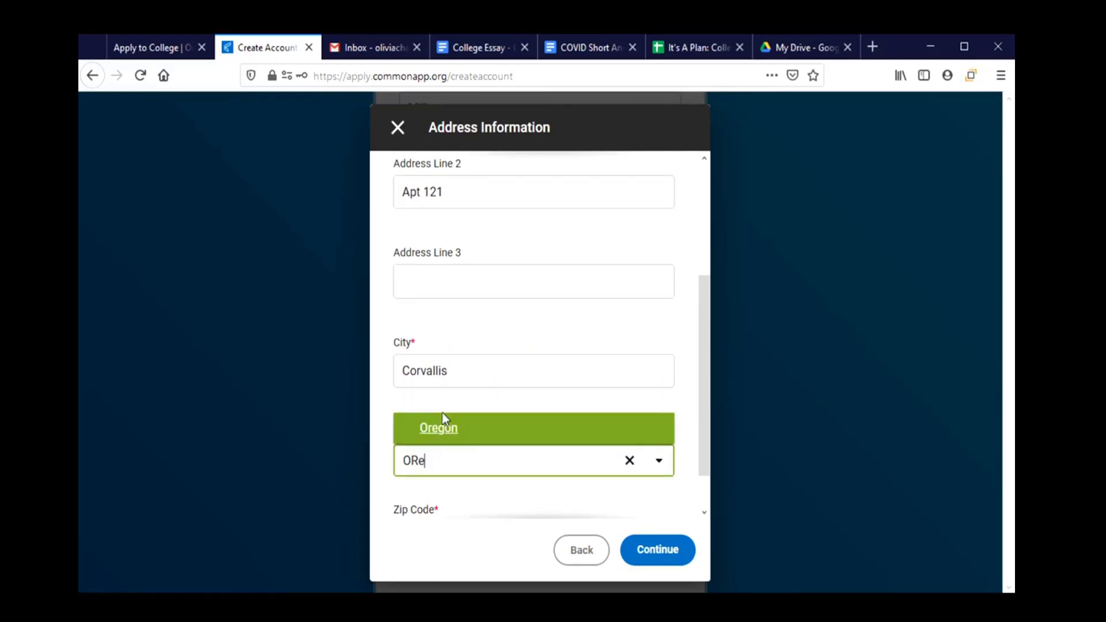
{"action": "left_click", "coordinate": [461, 431]}
{"action": "scroll", "coordinate": [482, 468], "scroll_direction": "down", "scroll_amount": 1}
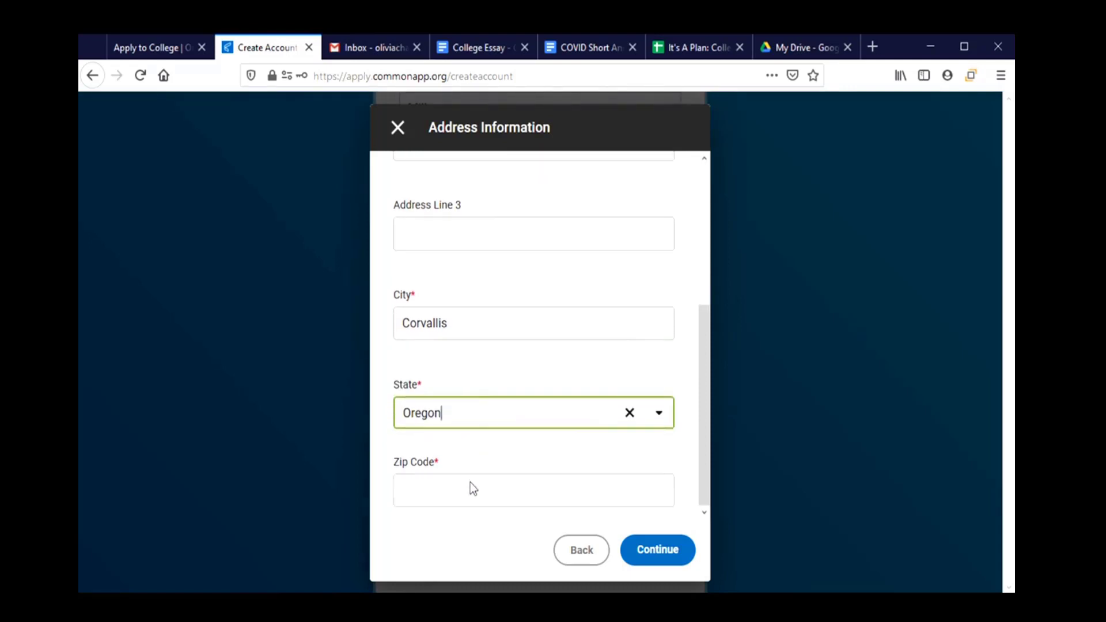
{"action": "left_click", "coordinate": [470, 488]}
{"action": "type", "text": "97331"}
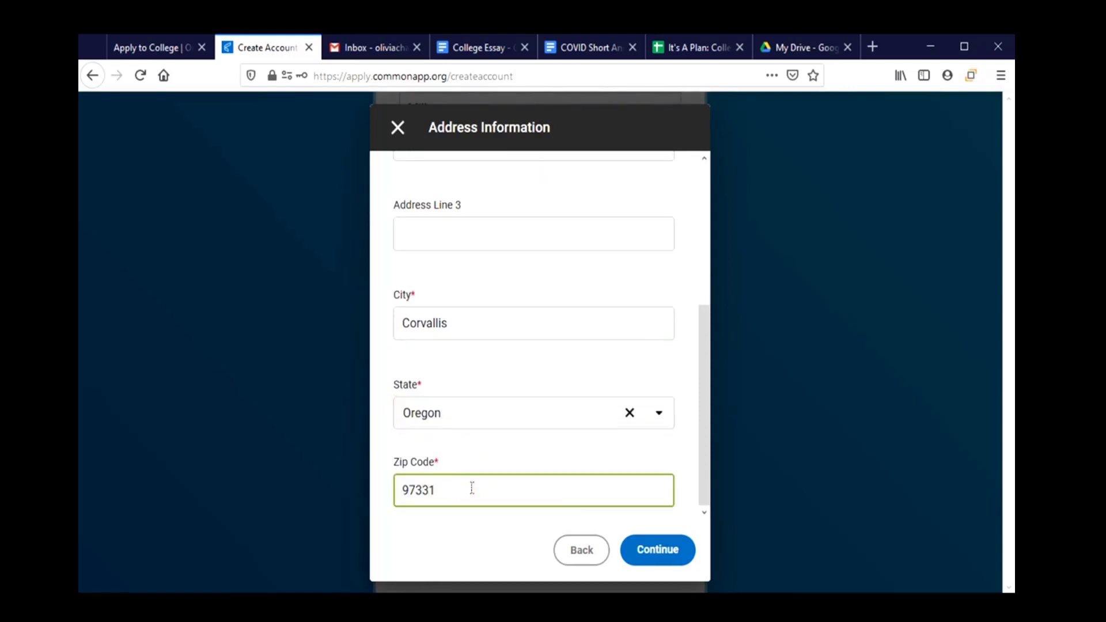
{"action": "left_click", "coordinate": [654, 550]}
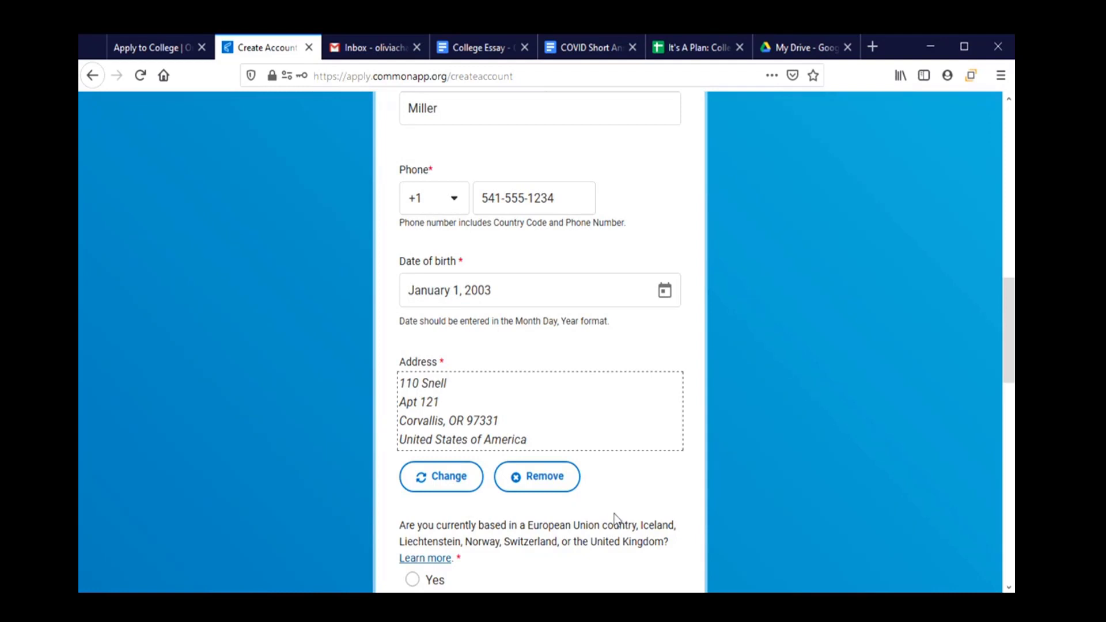
Answer No to the EU residency question and select applying as a first-year student.
{"action": "scroll", "coordinate": [607, 505], "scroll_direction": "down", "scroll_amount": 3}
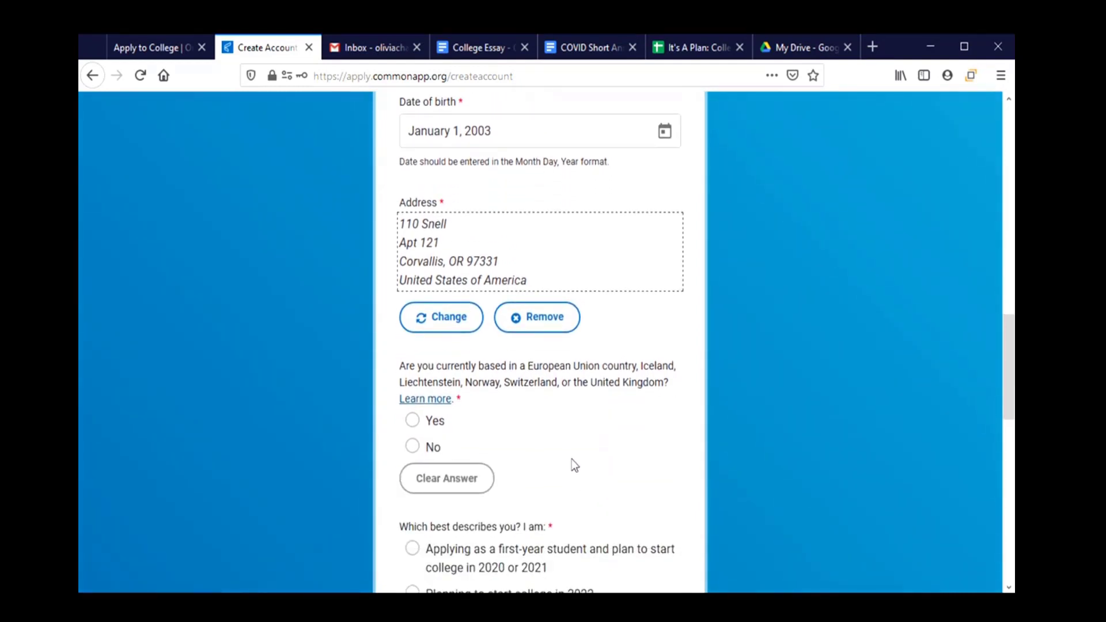
{"action": "scroll", "coordinate": [574, 465], "scroll_direction": "down", "scroll_amount": 2}
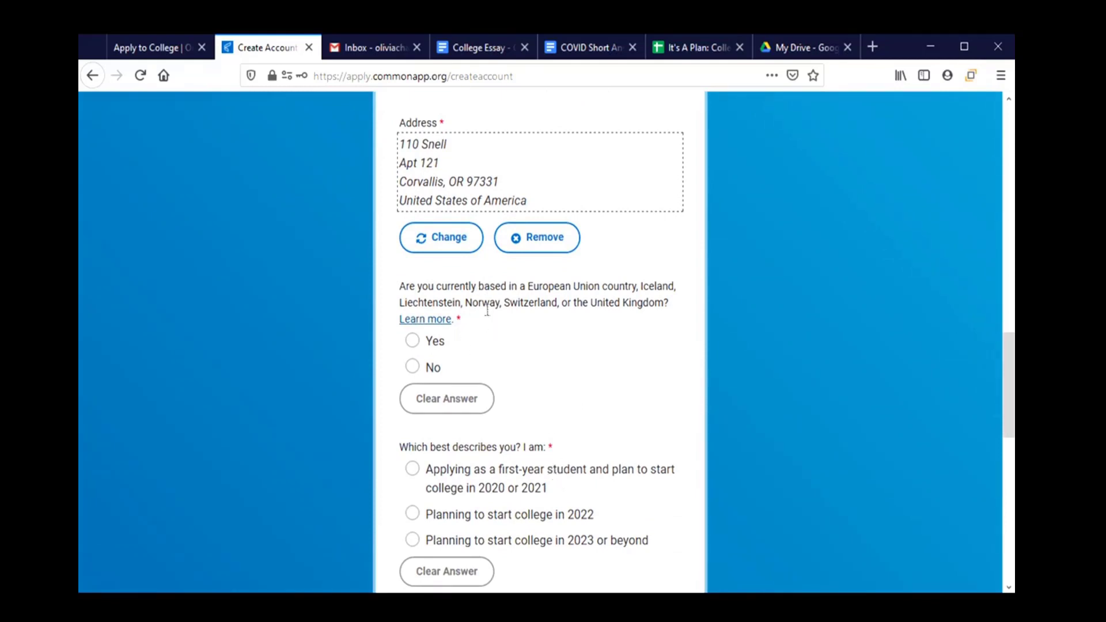
{"action": "left_click", "coordinate": [433, 371]}
{"action": "scroll", "coordinate": [522, 387], "scroll_direction": "down", "scroll_amount": 1}
{"action": "scroll", "coordinate": [536, 389], "scroll_direction": "down", "scroll_amount": 2}
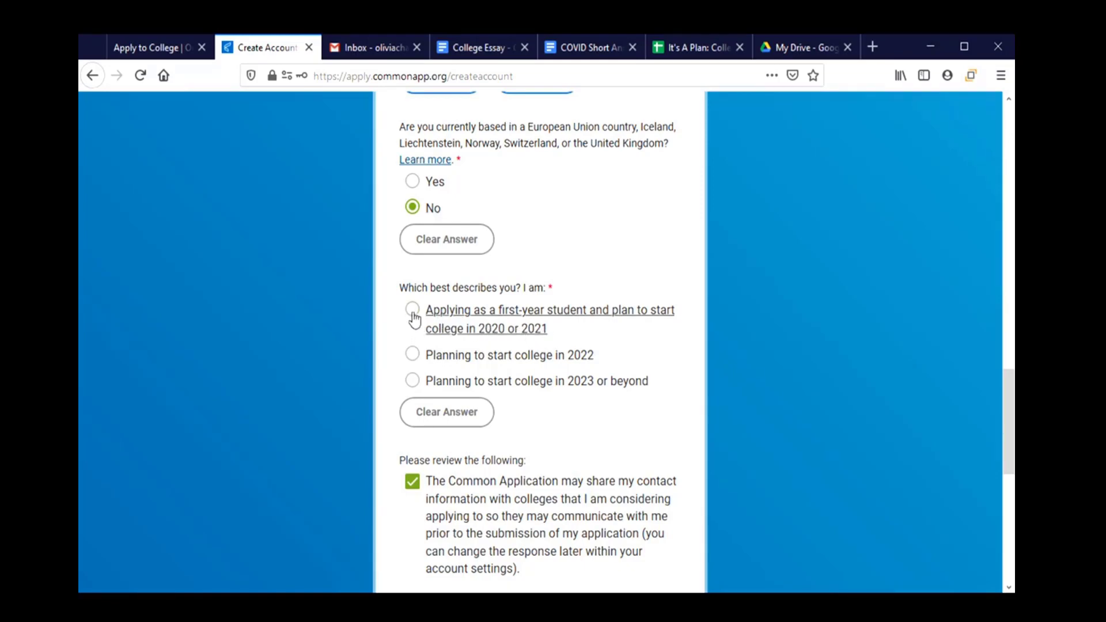
{"action": "left_click", "coordinate": [413, 314]}
Accept the Terms of Use and Privacy Policy and create the account.
{"action": "scroll", "coordinate": [580, 380], "scroll_direction": "down", "scroll_amount": 1}
{"action": "scroll", "coordinate": [580, 380], "scroll_direction": "down", "scroll_amount": 1}
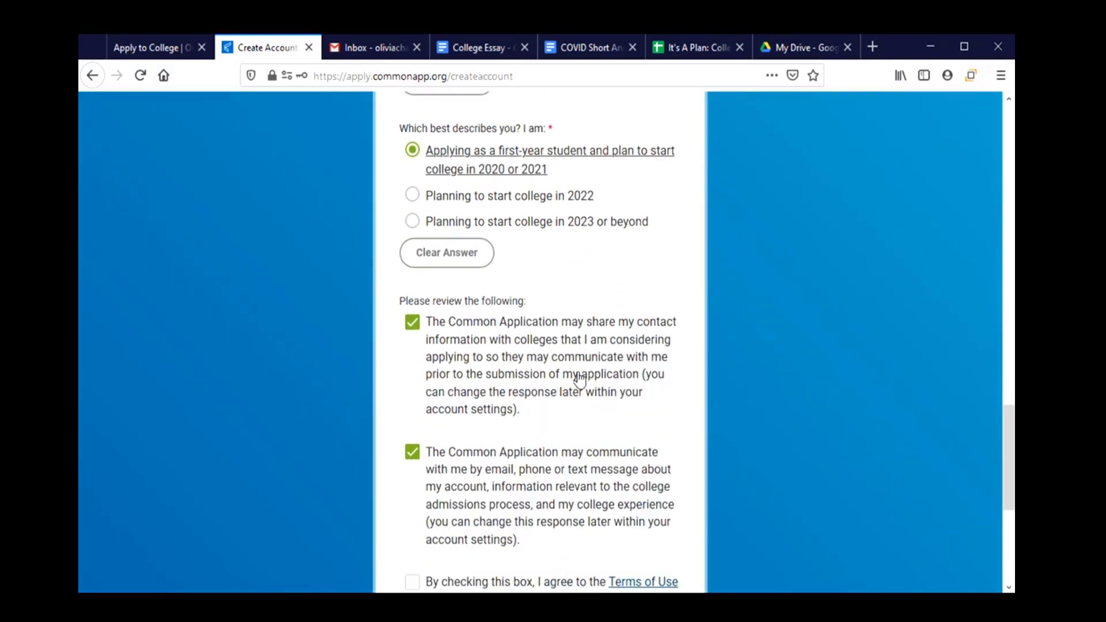
{"action": "scroll", "coordinate": [580, 380], "scroll_direction": "down", "scroll_amount": 1}
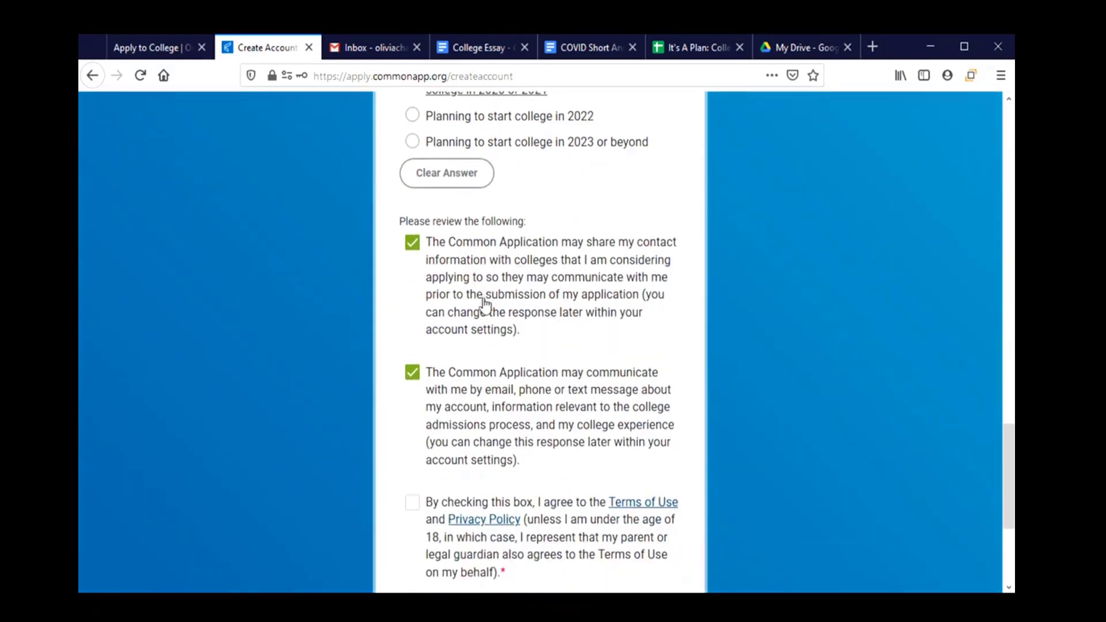
{"action": "scroll", "coordinate": [487, 327], "scroll_direction": "down", "scroll_amount": 2}
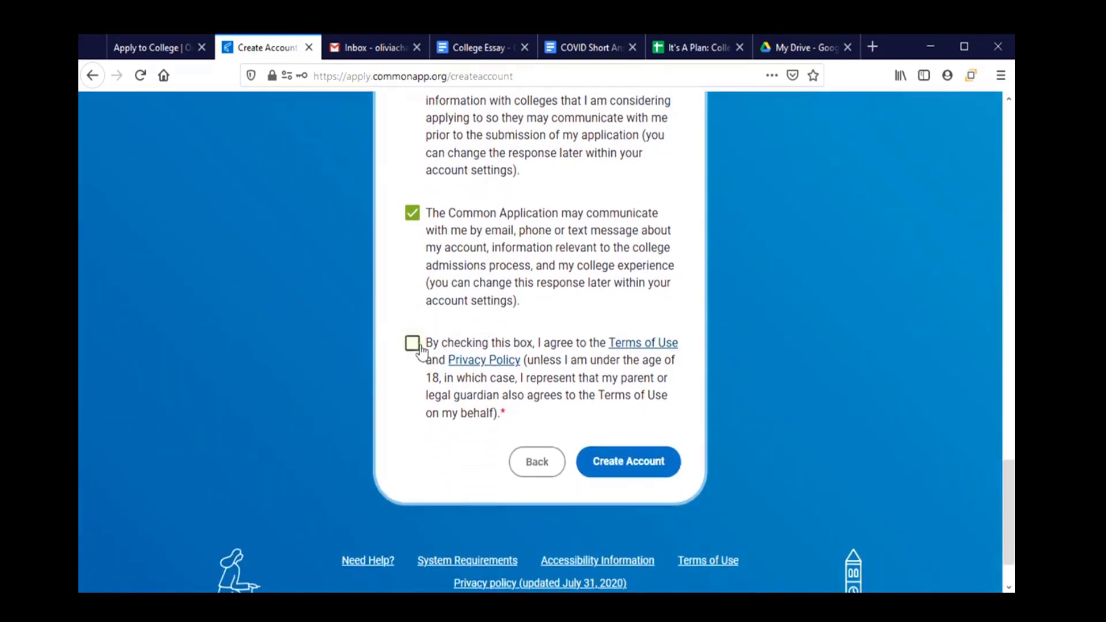
{"action": "left_click", "coordinate": [413, 343]}
{"action": "left_click", "coordinate": [603, 469]}
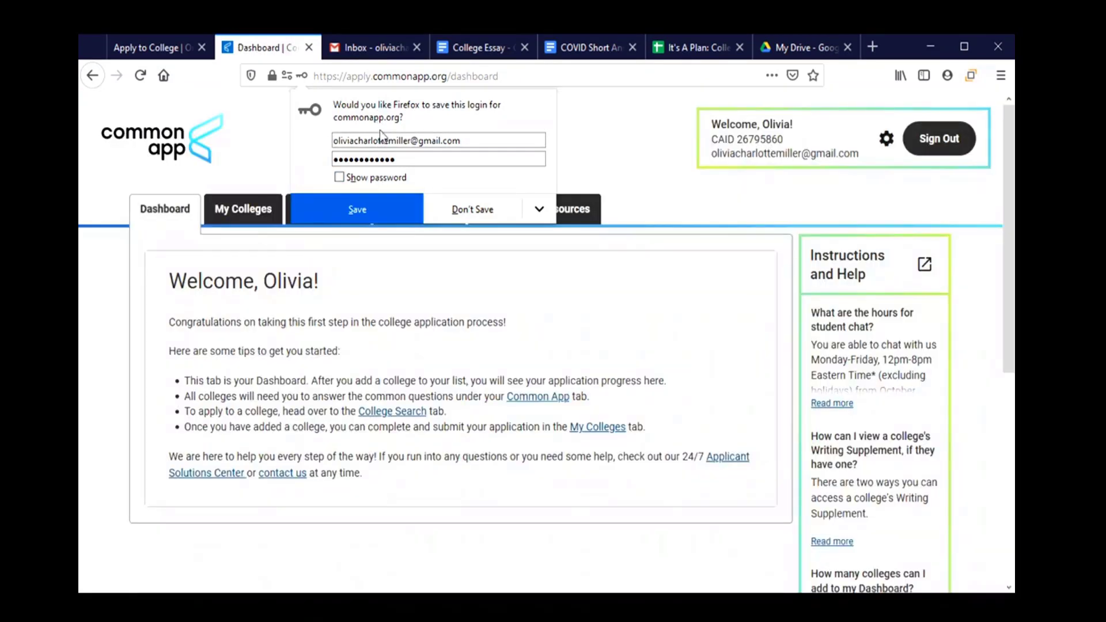
Decline the browser's save-login prompt and go to the My Colleges page.
{"action": "left_click", "coordinate": [459, 209]}
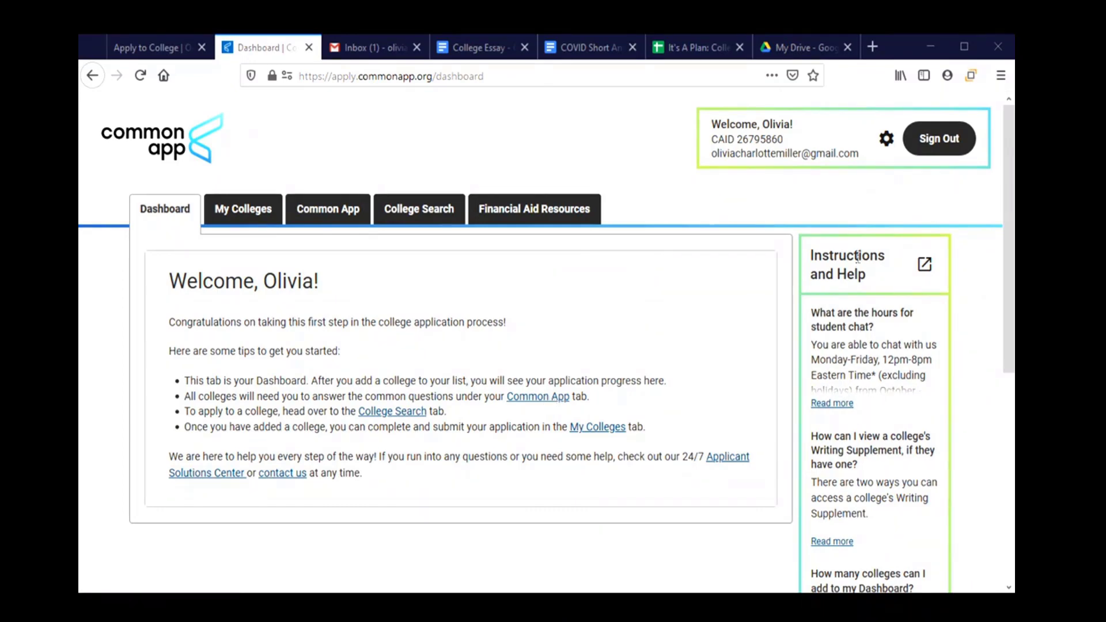
{"action": "scroll", "coordinate": [869, 363], "scroll_direction": "down", "scroll_amount": 2}
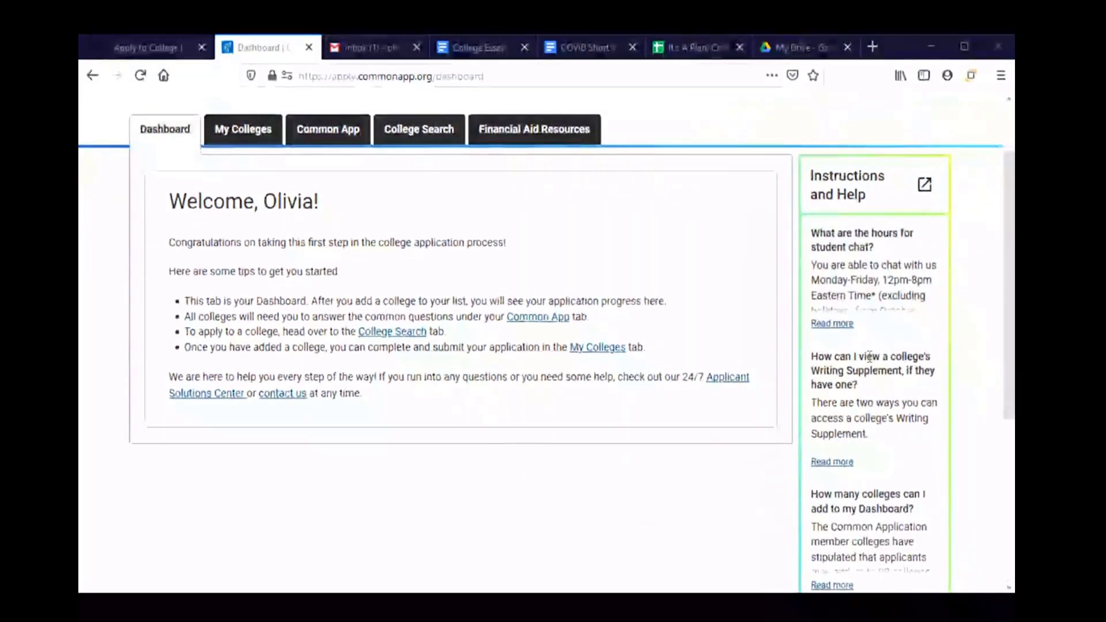
{"action": "scroll", "coordinate": [869, 363], "scroll_direction": "down", "scroll_amount": 3}
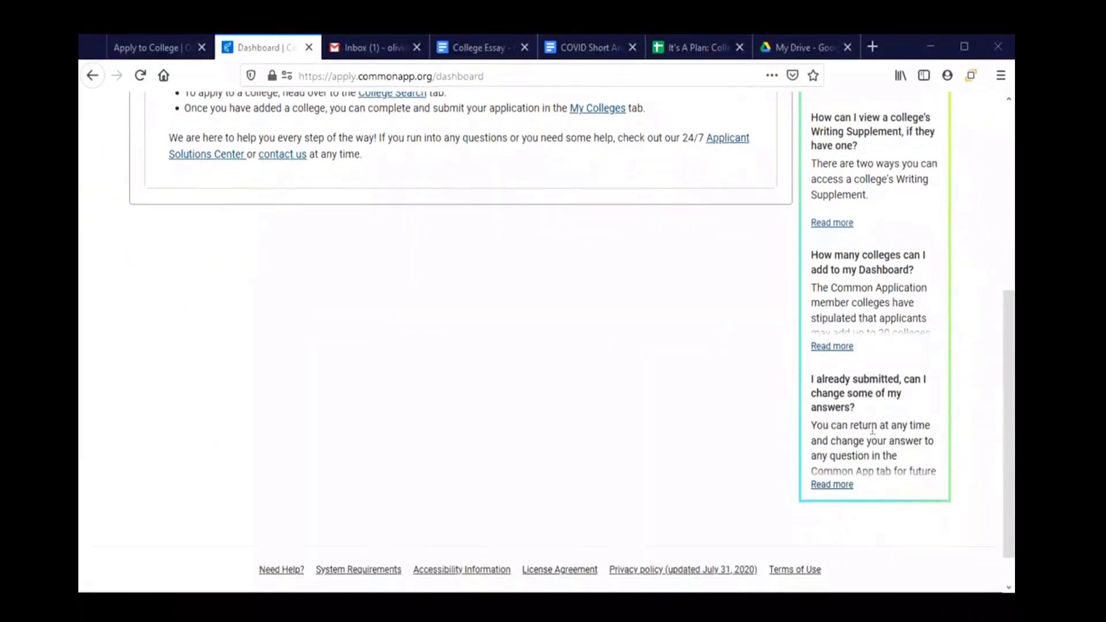
{"action": "scroll", "coordinate": [873, 423], "scroll_direction": "up", "scroll_amount": 5}
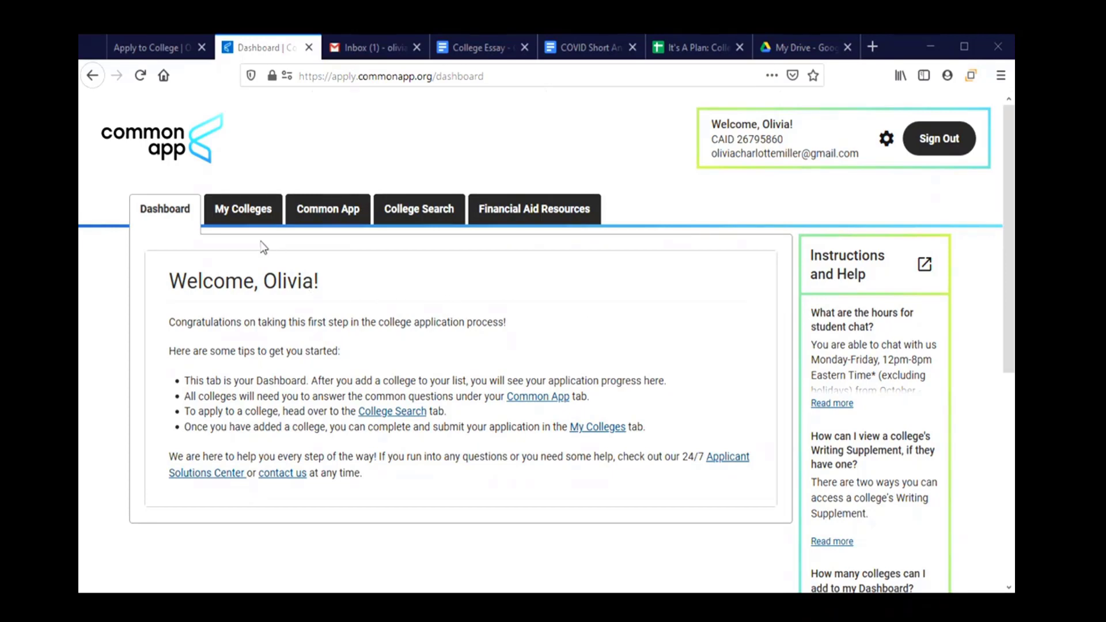
{"action": "left_click", "coordinate": [236, 212]}
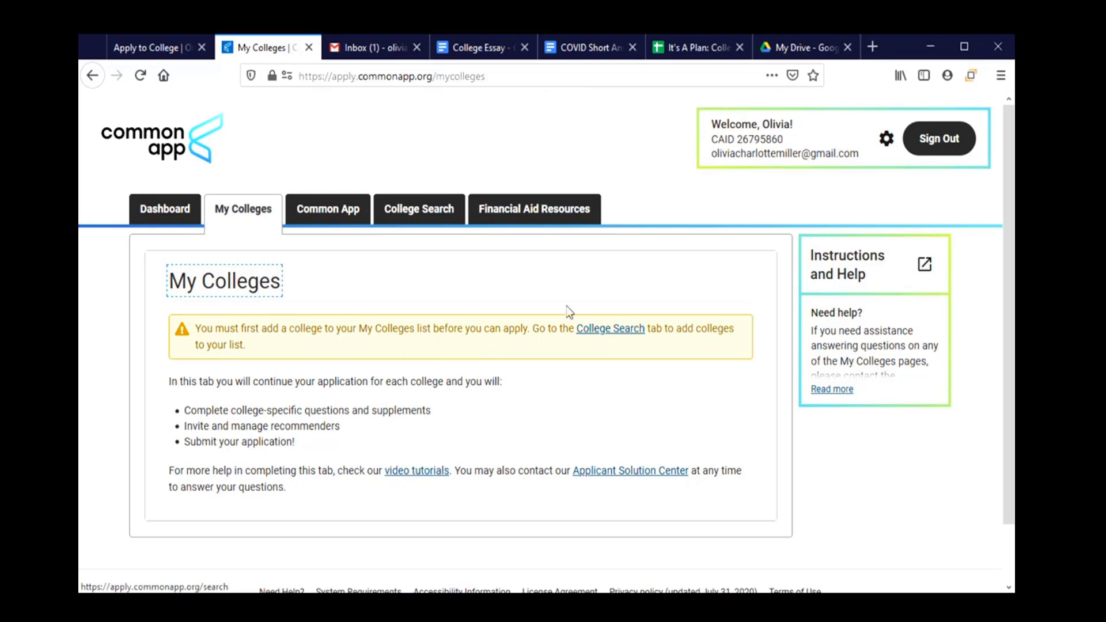
In College Search, filter by US State Oregon under More filters to show 11 colleges.
{"action": "left_click", "coordinate": [421, 221]}
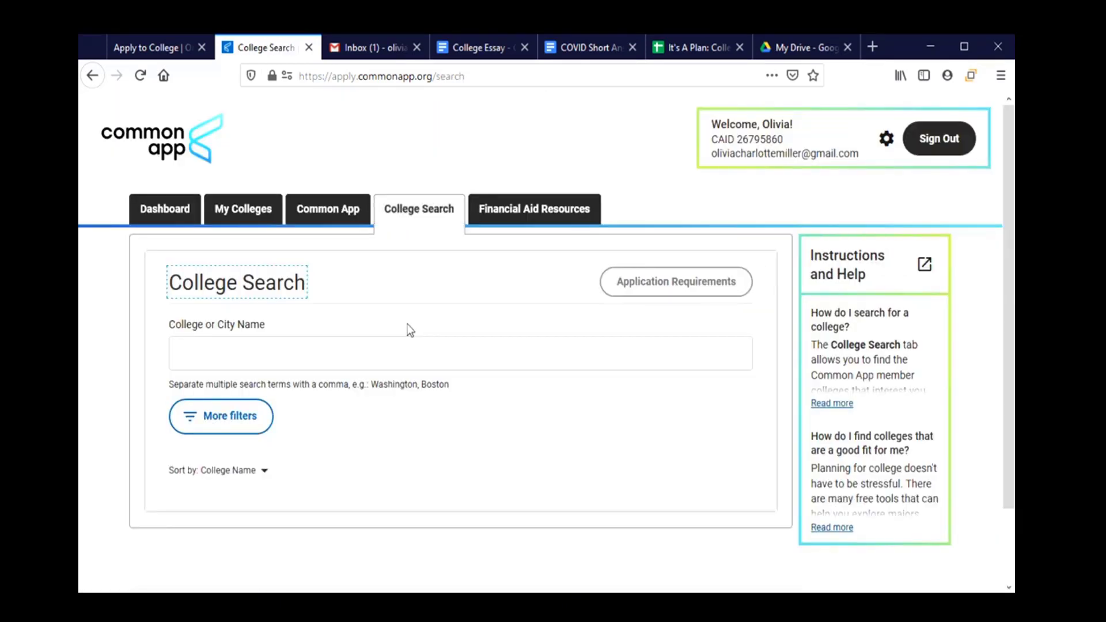
{"action": "scroll", "coordinate": [335, 350], "scroll_direction": "down", "scroll_amount": 2}
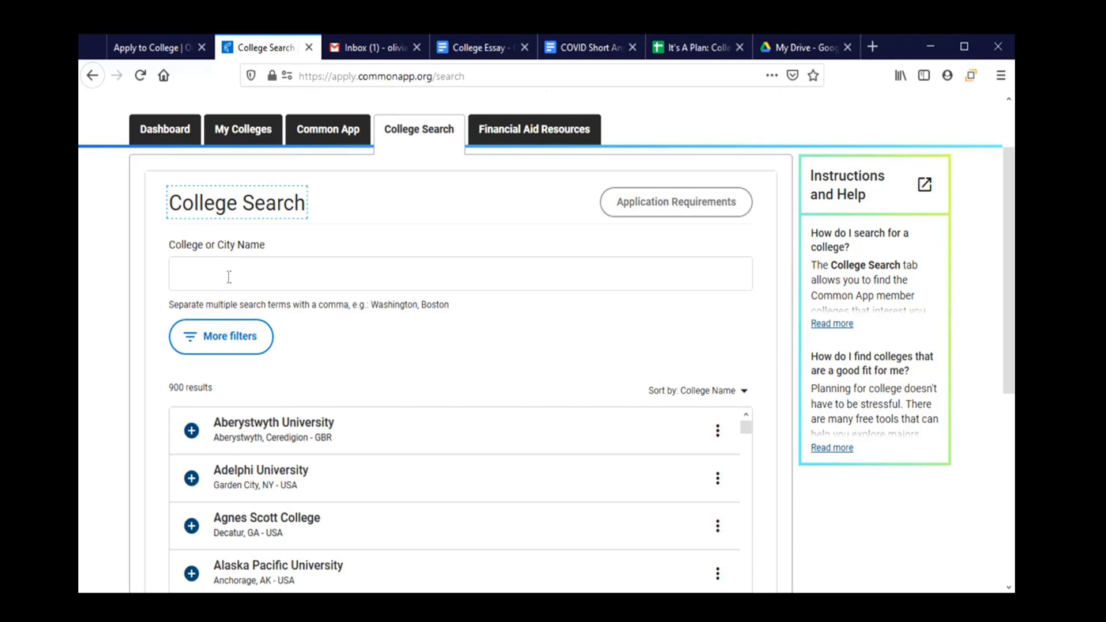
{"action": "left_click", "coordinate": [225, 349]}
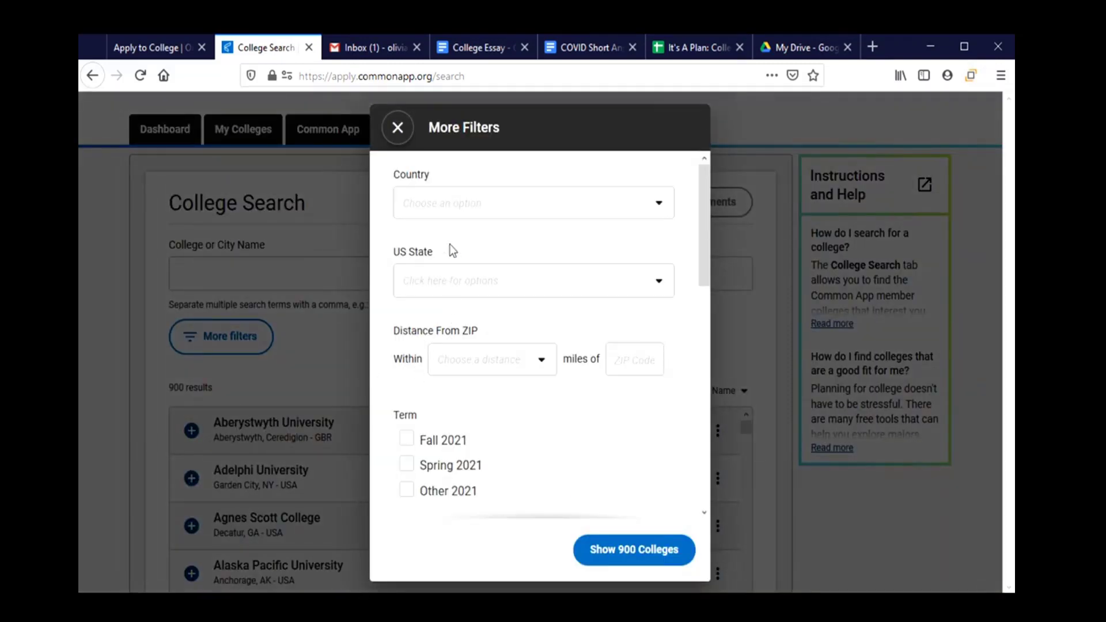
{"action": "left_click", "coordinate": [454, 277]}
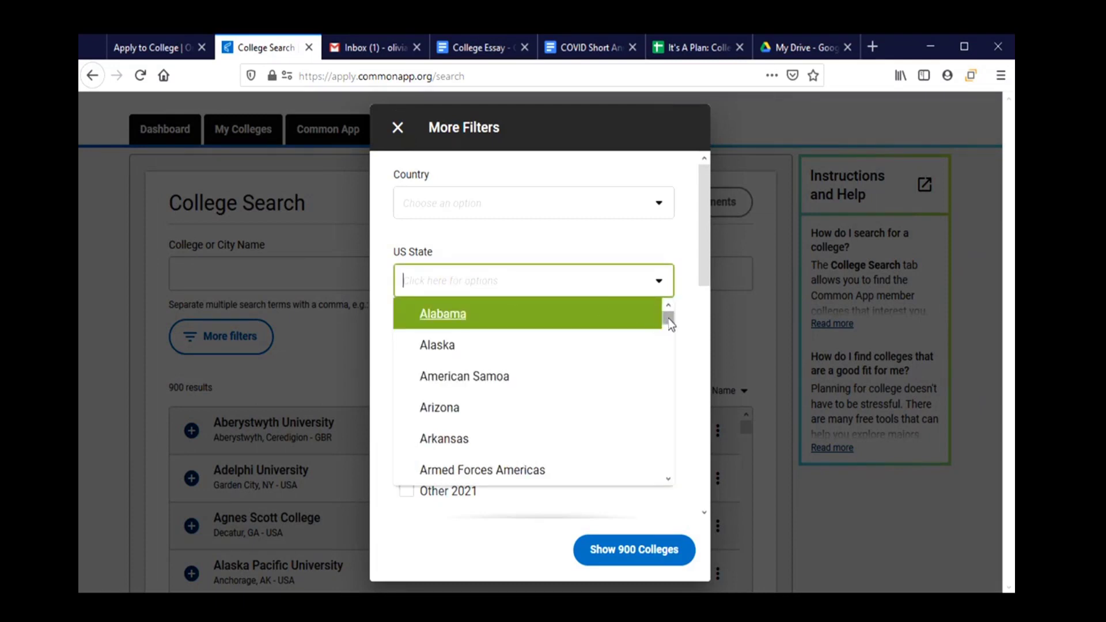
{"action": "left_click_drag", "start_coordinate": [667, 316], "coordinate": [669, 432]}
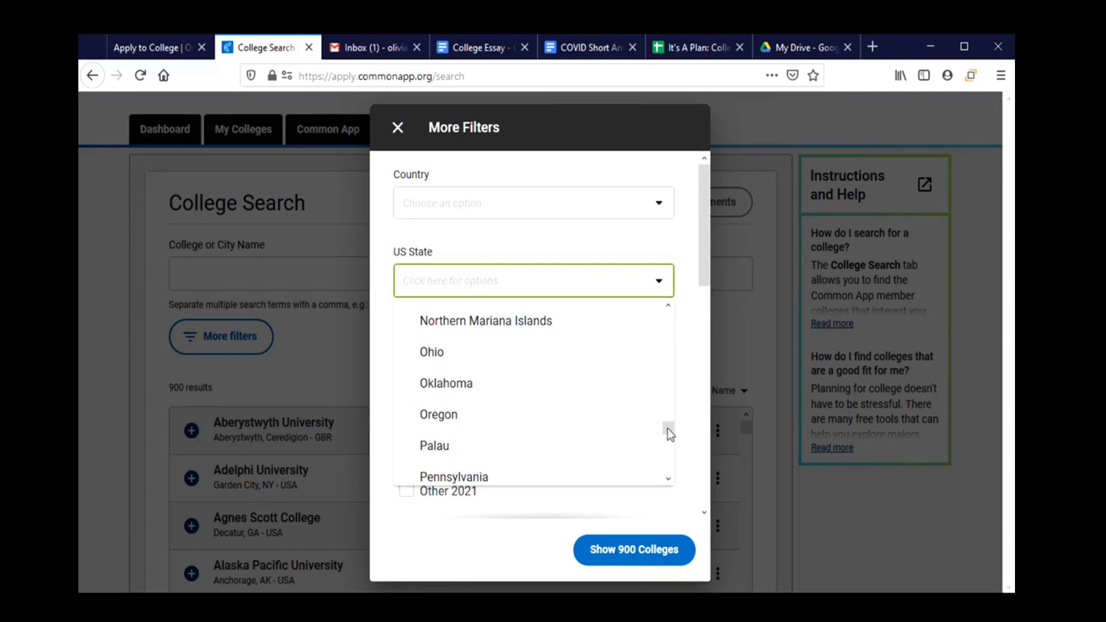
{"action": "left_click", "coordinate": [435, 421]}
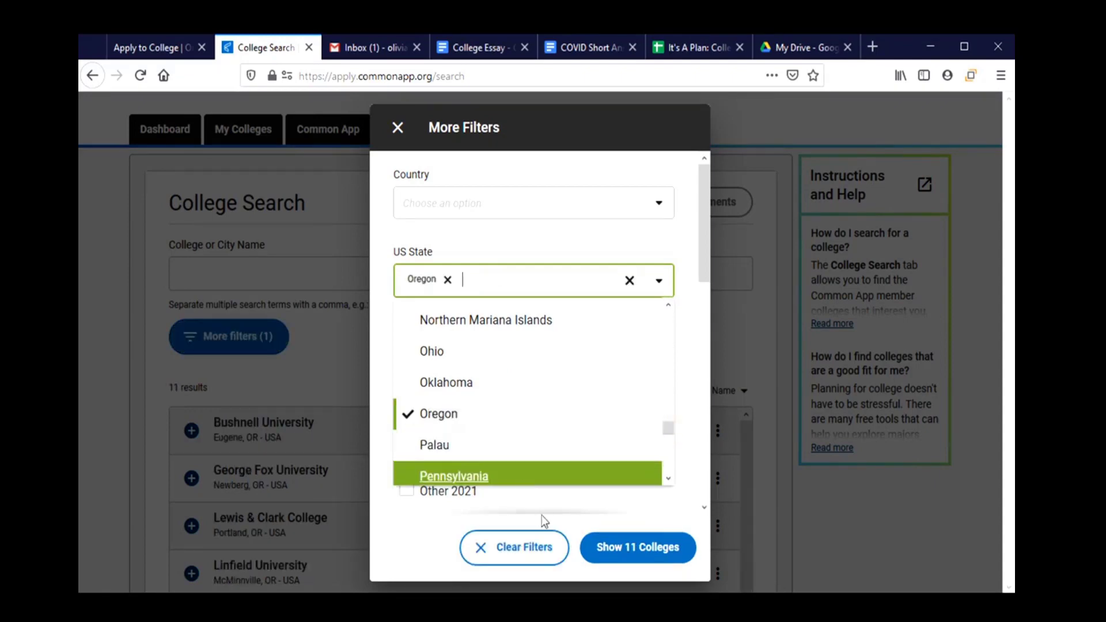
{"action": "left_click", "coordinate": [703, 552]}
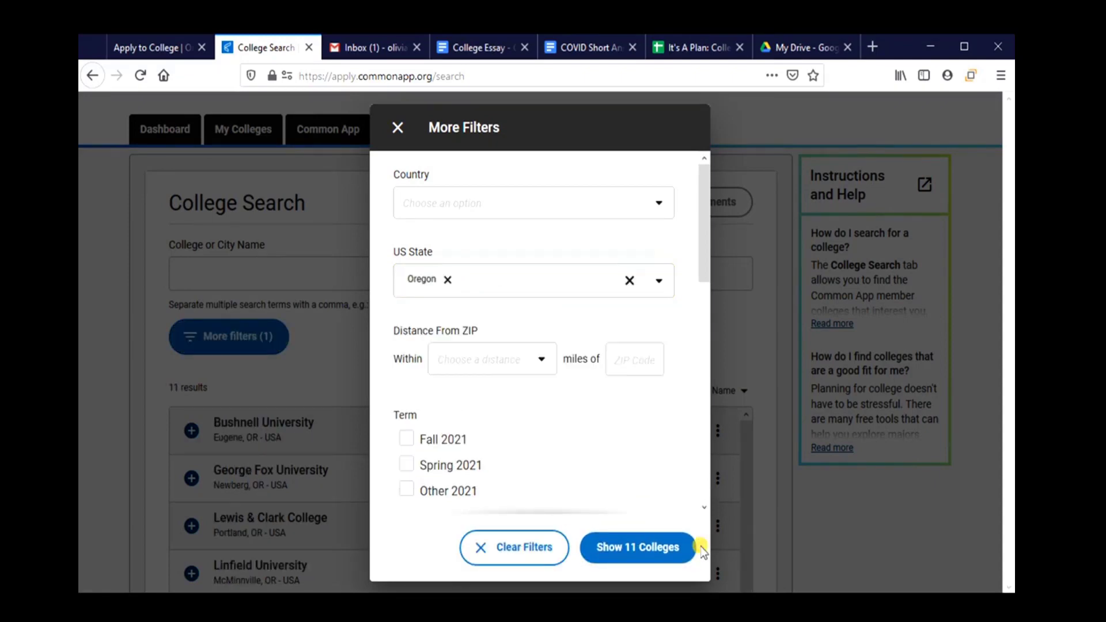
{"action": "left_click", "coordinate": [620, 550]}
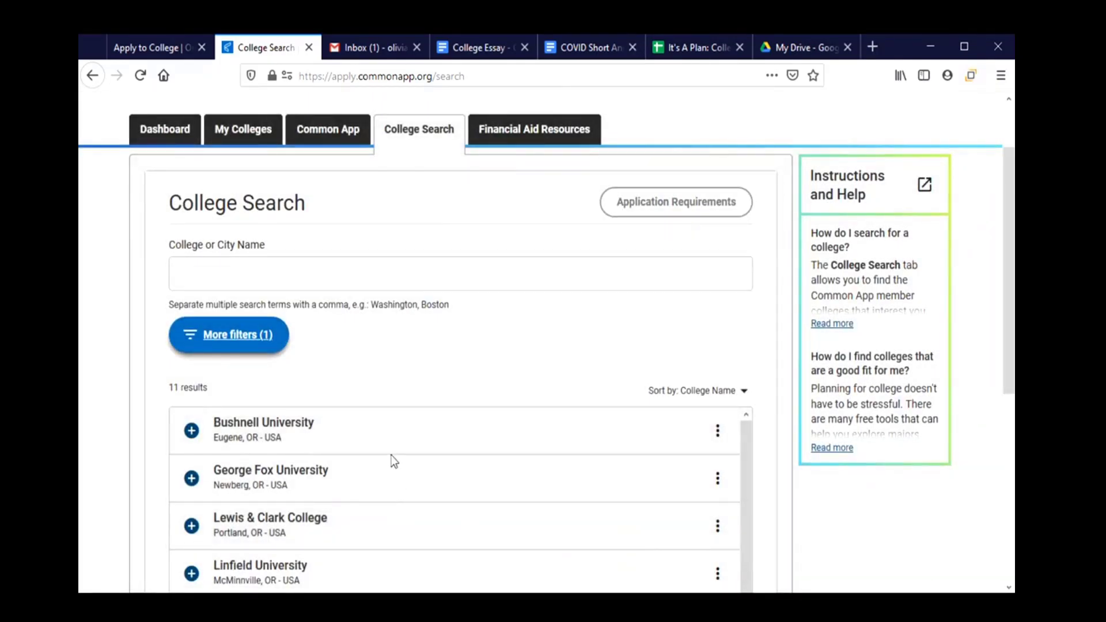
Add Bushnell, George Fox, Lewis & Clark, Linfield, Oregon State and Pacific University Oregon to My Colleges.
{"action": "scroll", "coordinate": [392, 457], "scroll_direction": "down", "scroll_amount": 2}
{"action": "scroll", "coordinate": [392, 457], "scroll_direction": "up", "scroll_amount": 2}
{"action": "left_click", "coordinate": [189, 438]}
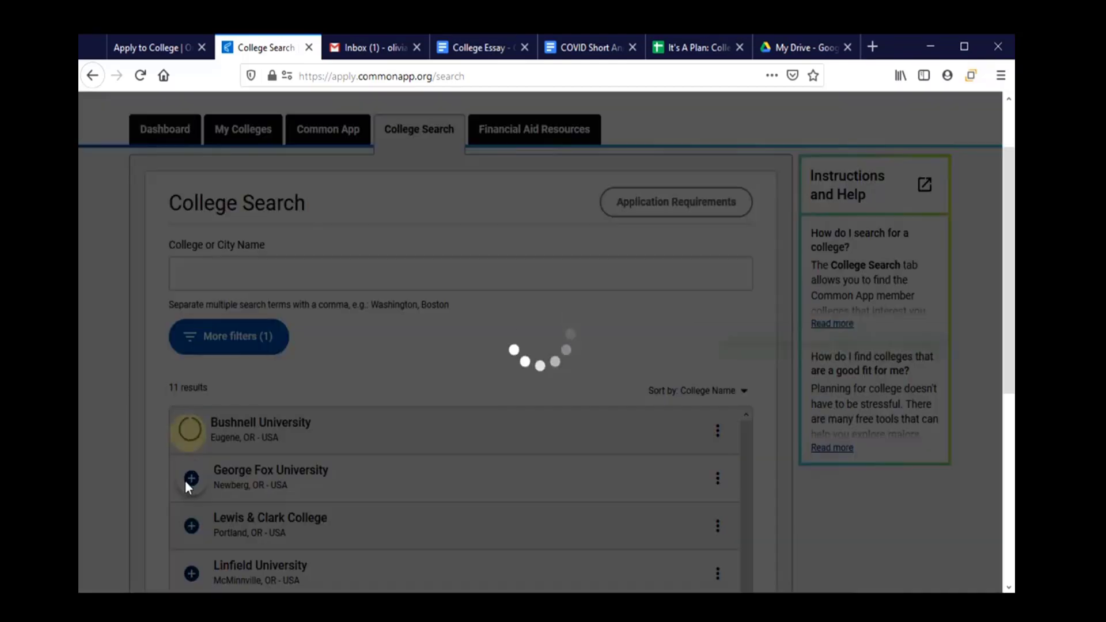
{"action": "left_click", "coordinate": [187, 480]}
{"action": "left_click", "coordinate": [192, 526]}
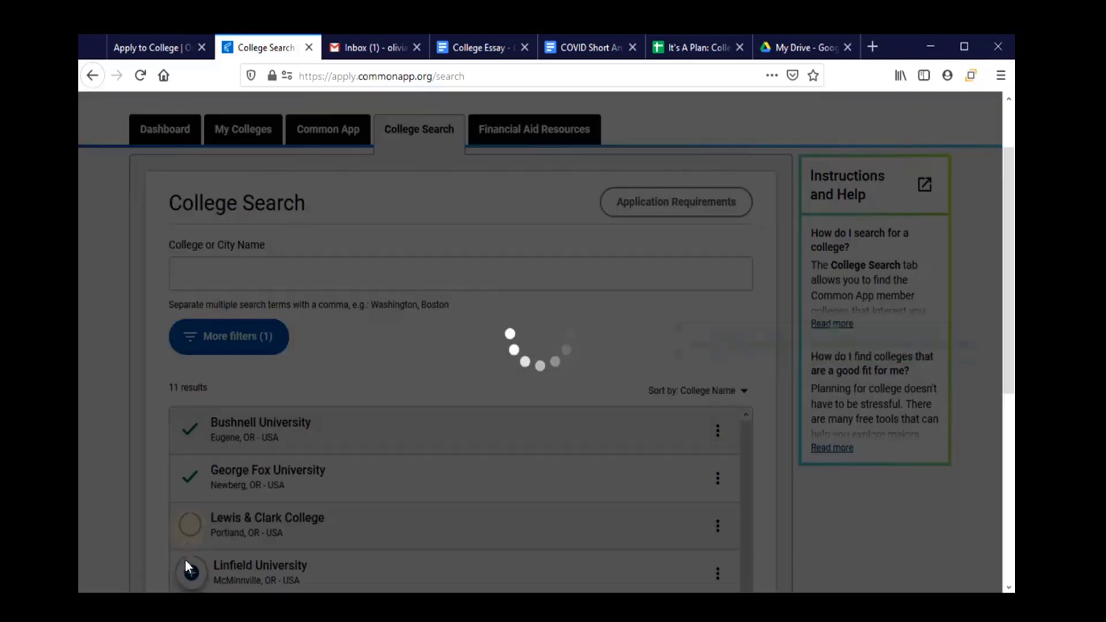
{"action": "left_click", "coordinate": [191, 573]}
{"action": "scroll", "coordinate": [323, 490], "scroll_direction": "down", "scroll_amount": 2}
{"action": "scroll", "coordinate": [323, 466], "scroll_direction": "down", "scroll_amount": 2}
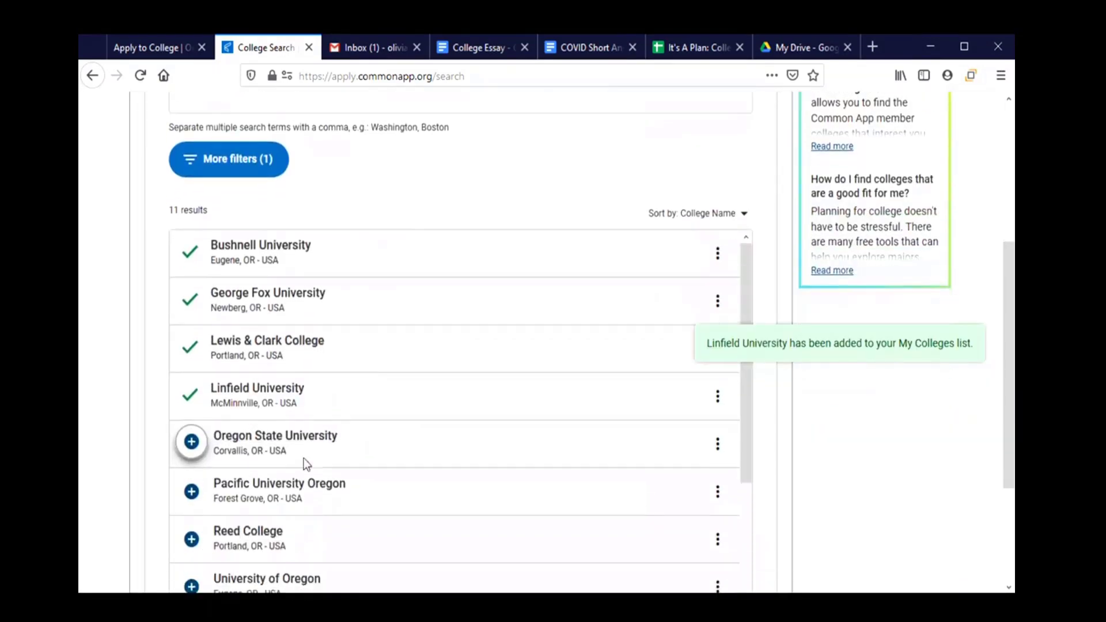
{"action": "left_click", "coordinate": [191, 414]}
{"action": "left_click", "coordinate": [191, 467]}
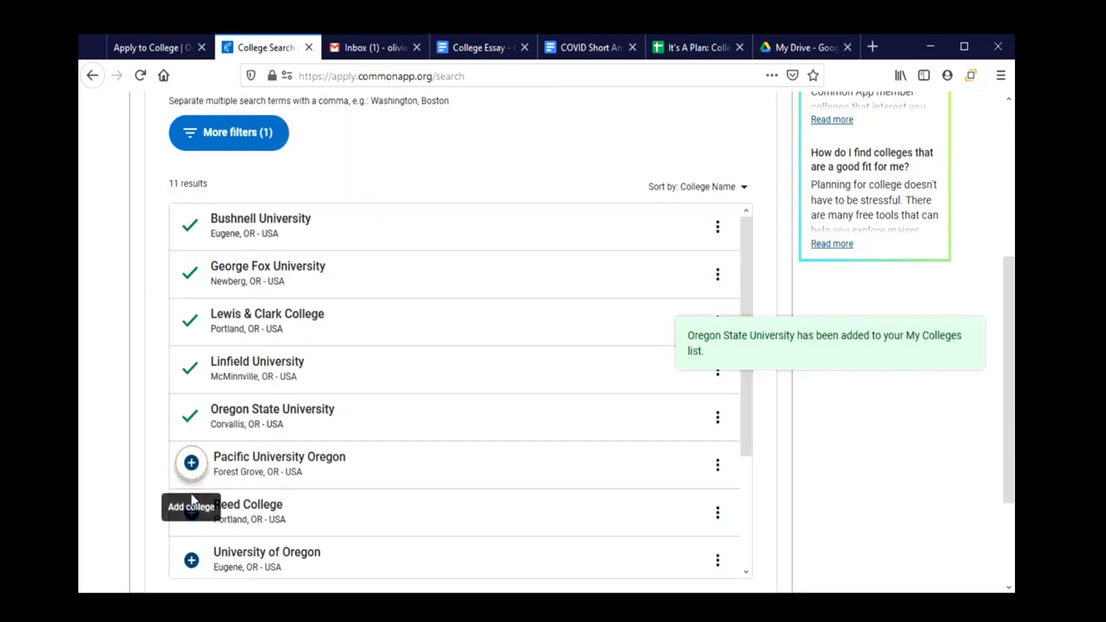
{"action": "left_click", "coordinate": [191, 465]}
Add Reed, University of Oregon, University of Portland, Warner Pacific and Willamette, then view My Colleges.
{"action": "left_click", "coordinate": [193, 516]}
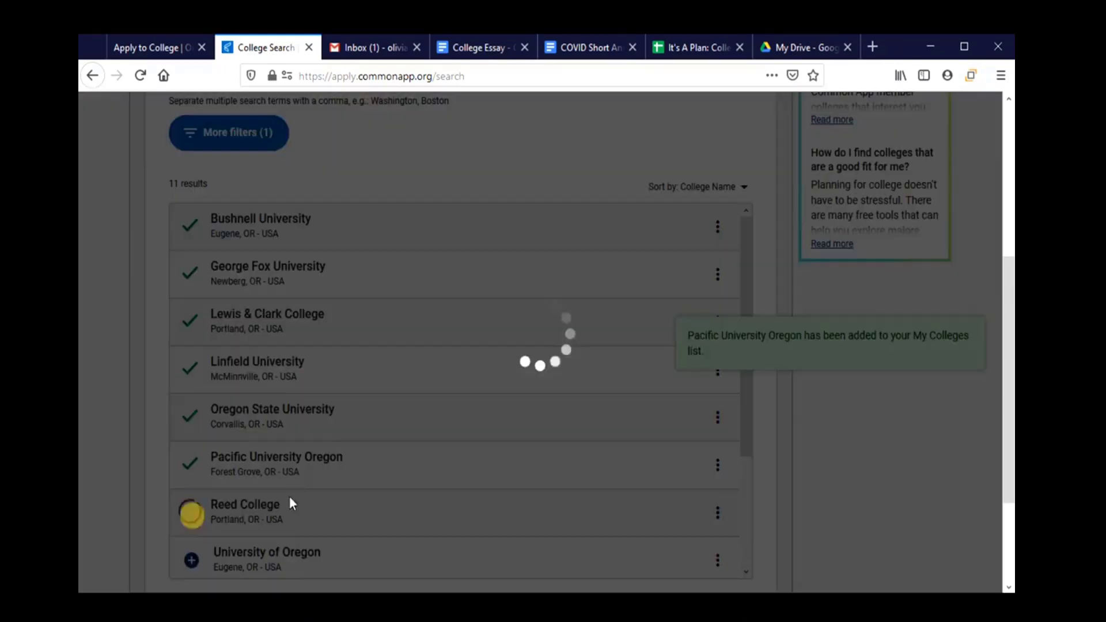
{"action": "scroll", "coordinate": [510, 489], "scroll_direction": "down", "scroll_amount": 3}
{"action": "left_click", "coordinate": [188, 411]}
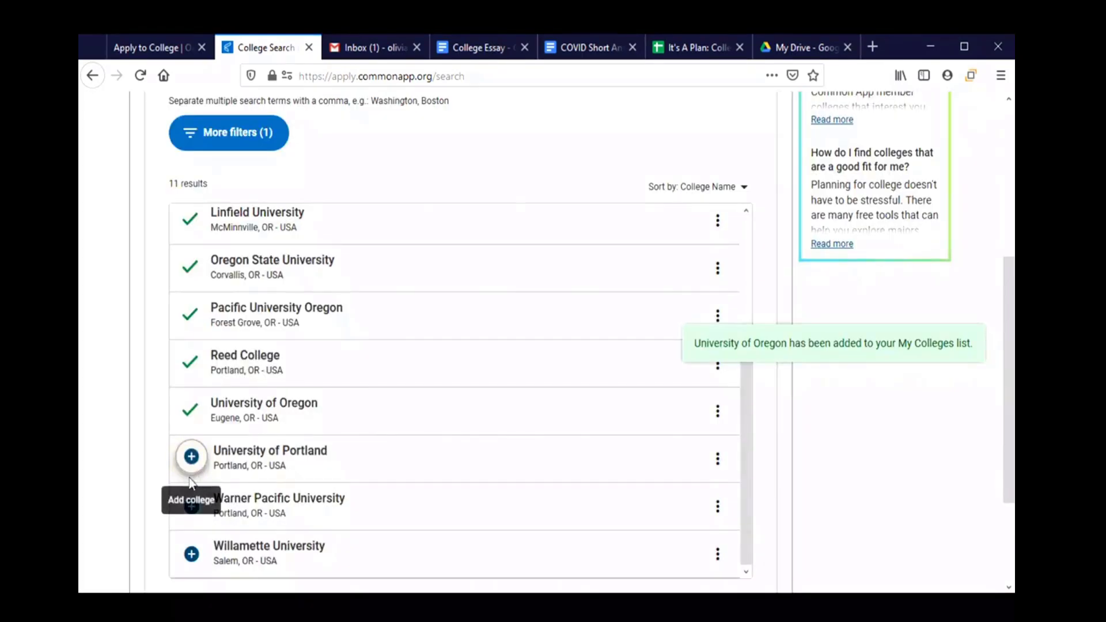
{"action": "left_click", "coordinate": [190, 460]}
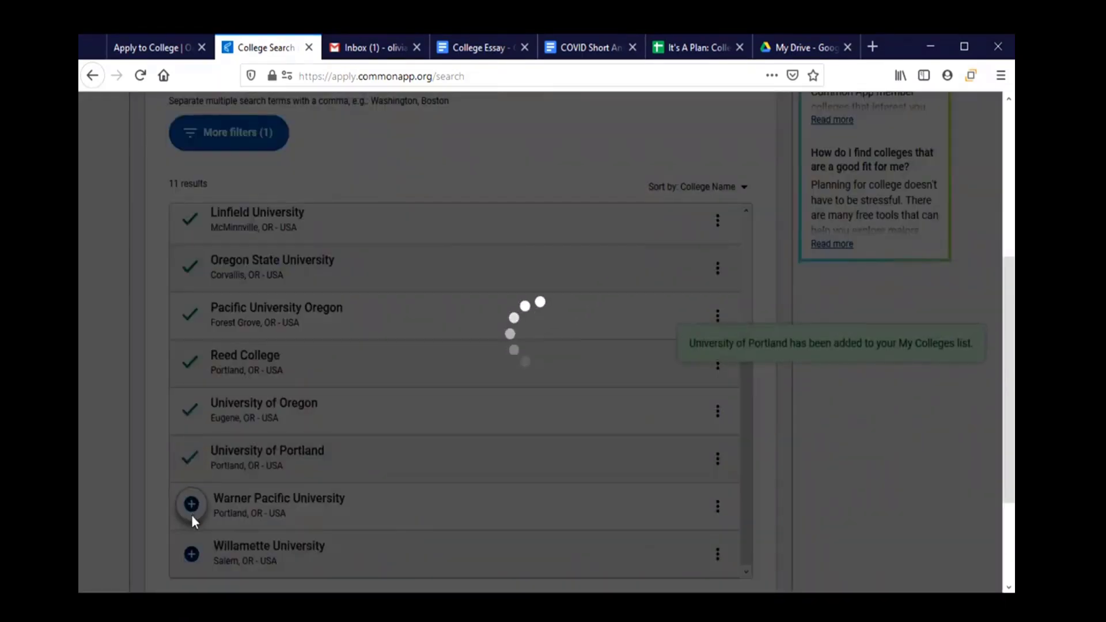
{"action": "left_click", "coordinate": [192, 507]}
{"action": "scroll", "coordinate": [487, 519], "scroll_direction": "down", "scroll_amount": 3}
{"action": "scroll", "coordinate": [490, 520], "scroll_direction": "up", "scroll_amount": 2}
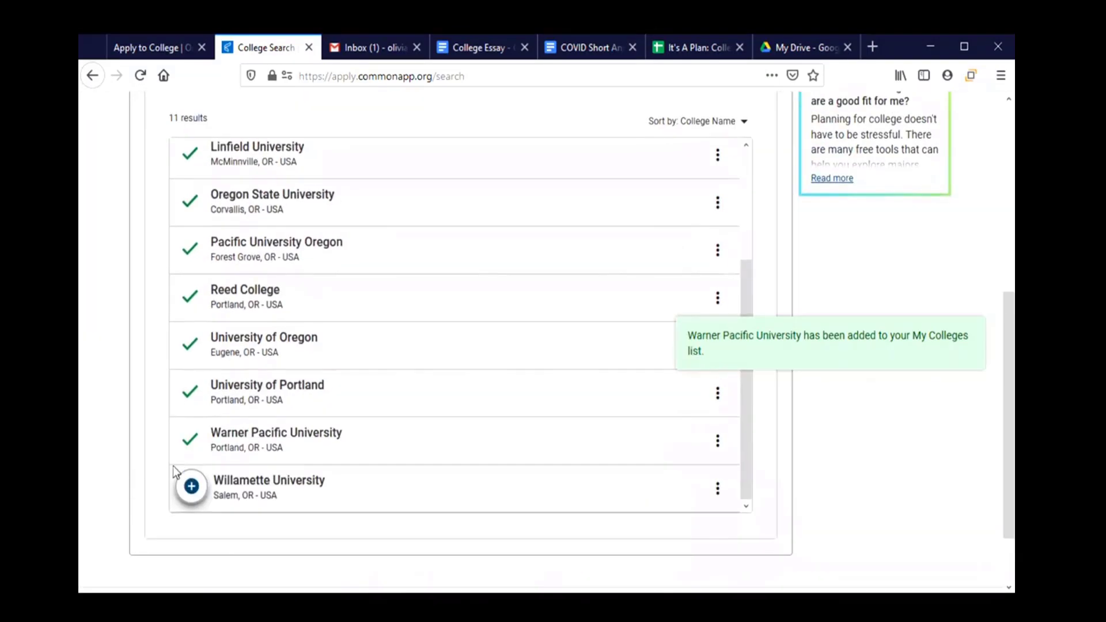
{"action": "left_click", "coordinate": [191, 487]}
{"action": "scroll", "coordinate": [551, 478], "scroll_direction": "up", "scroll_amount": 5}
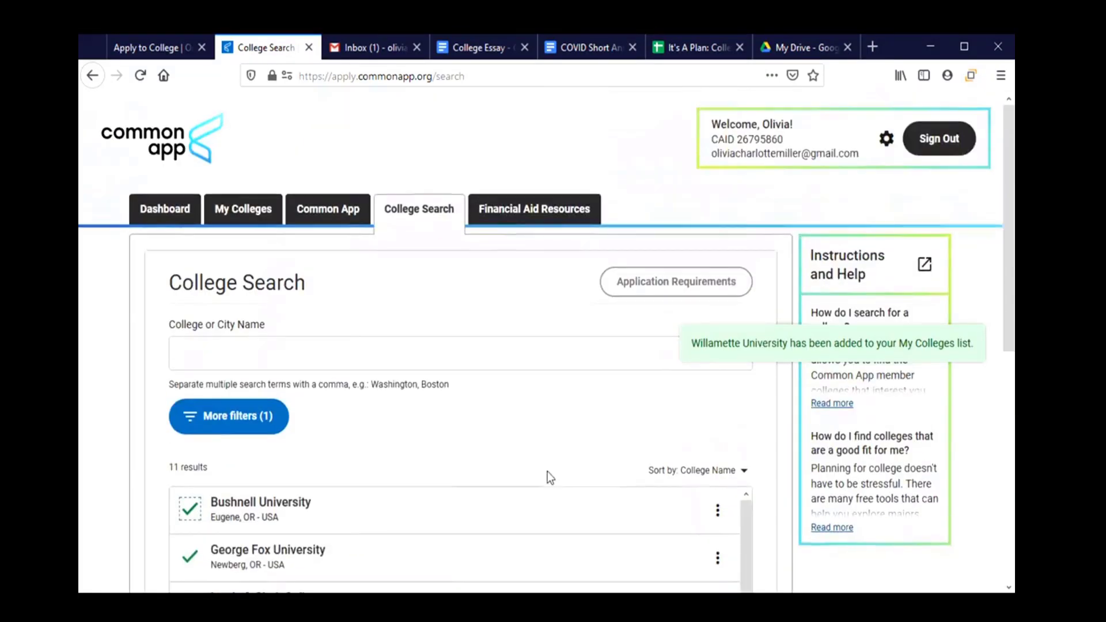
{"action": "left_click", "coordinate": [249, 215]}
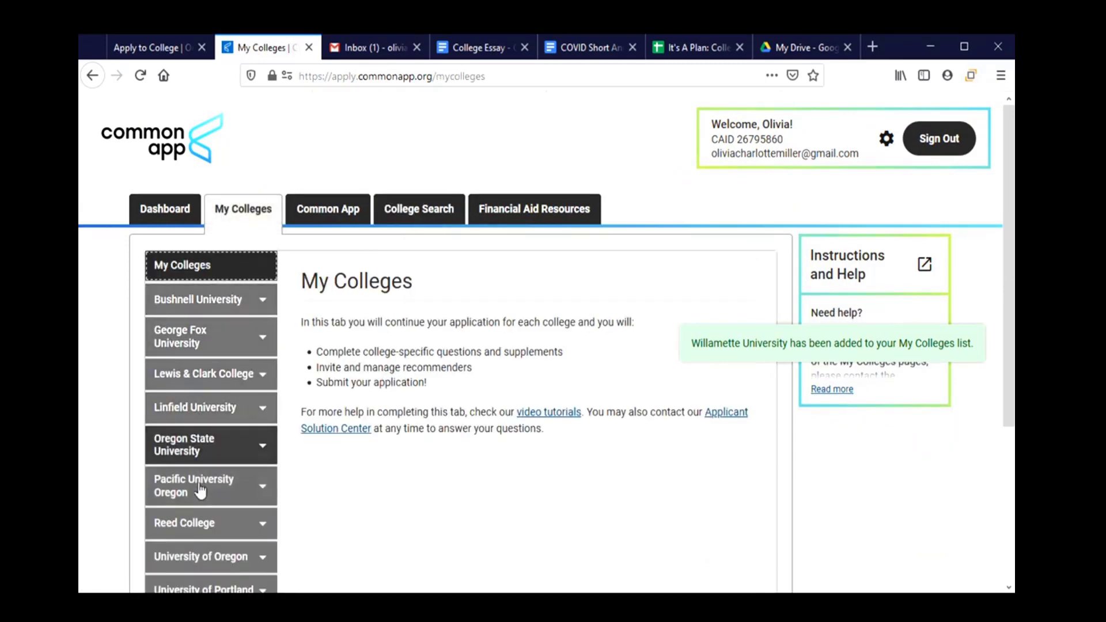
Open Bushnell University's College Information page and review its $0 fees, rolling deadlines and writing requirements.
{"action": "scroll", "coordinate": [203, 514], "scroll_direction": "down", "scroll_amount": 3}
{"action": "scroll", "coordinate": [204, 542], "scroll_direction": "down", "scroll_amount": 3}
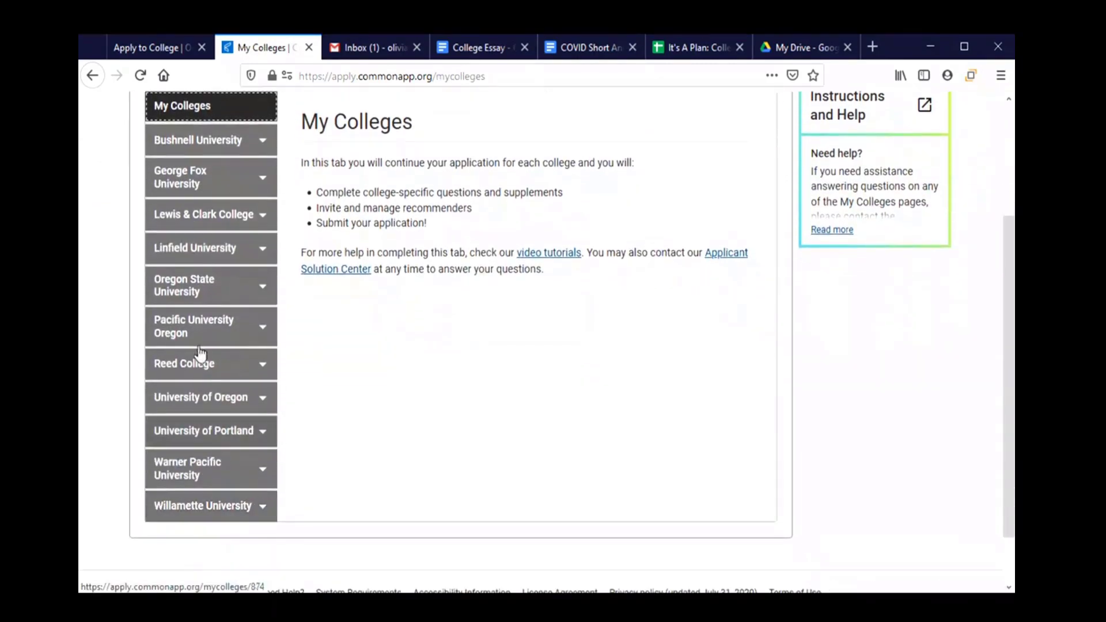
{"action": "left_click", "coordinate": [205, 147]}
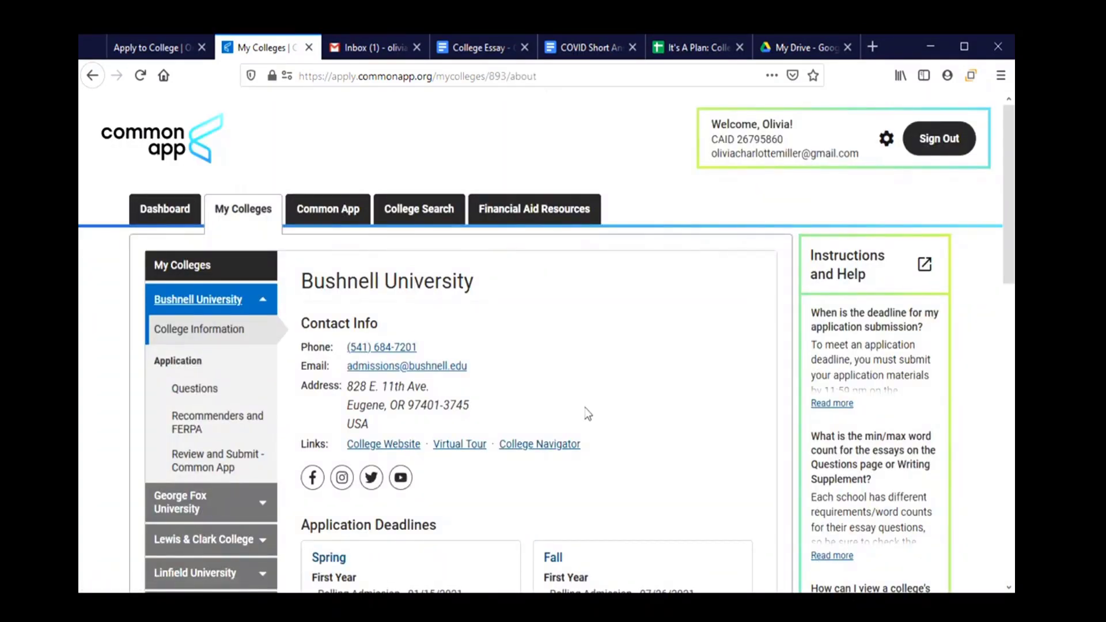
{"action": "scroll", "coordinate": [584, 418], "scroll_direction": "down", "scroll_amount": 3}
{"action": "scroll", "coordinate": [584, 419], "scroll_direction": "down", "scroll_amount": 5}
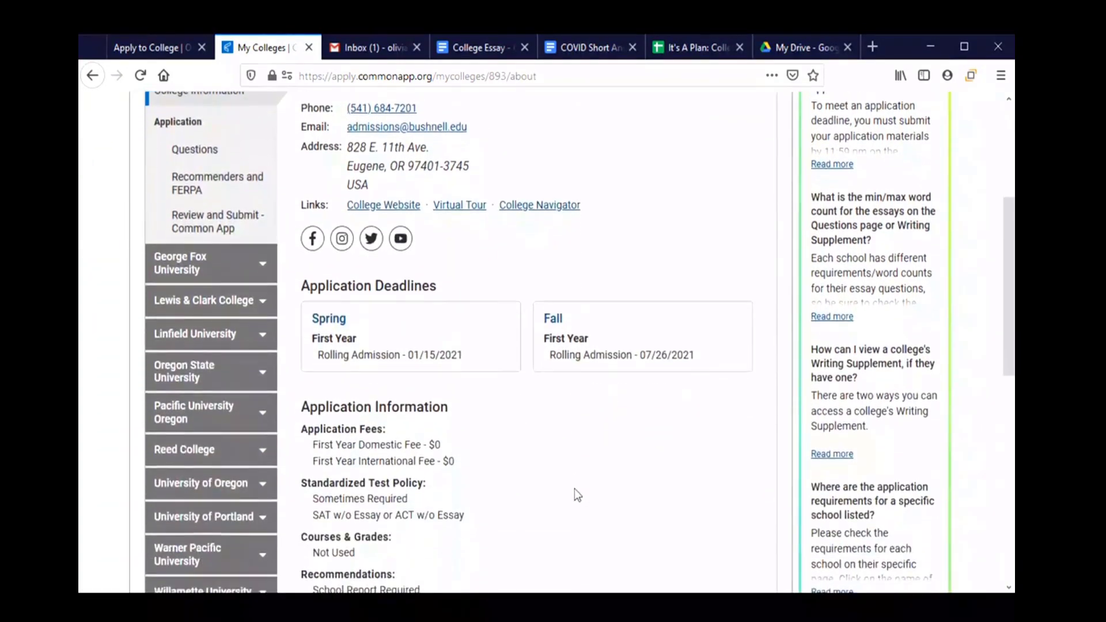
{"action": "scroll", "coordinate": [575, 486], "scroll_direction": "down", "scroll_amount": 1}
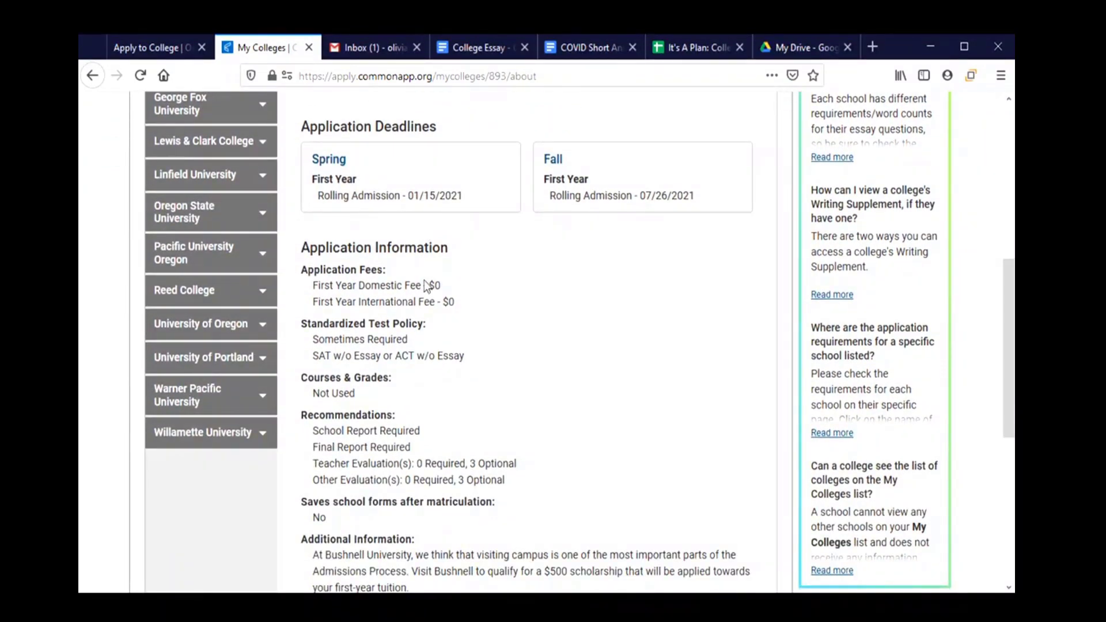
{"action": "scroll", "coordinate": [431, 300], "scroll_direction": "down", "scroll_amount": 2}
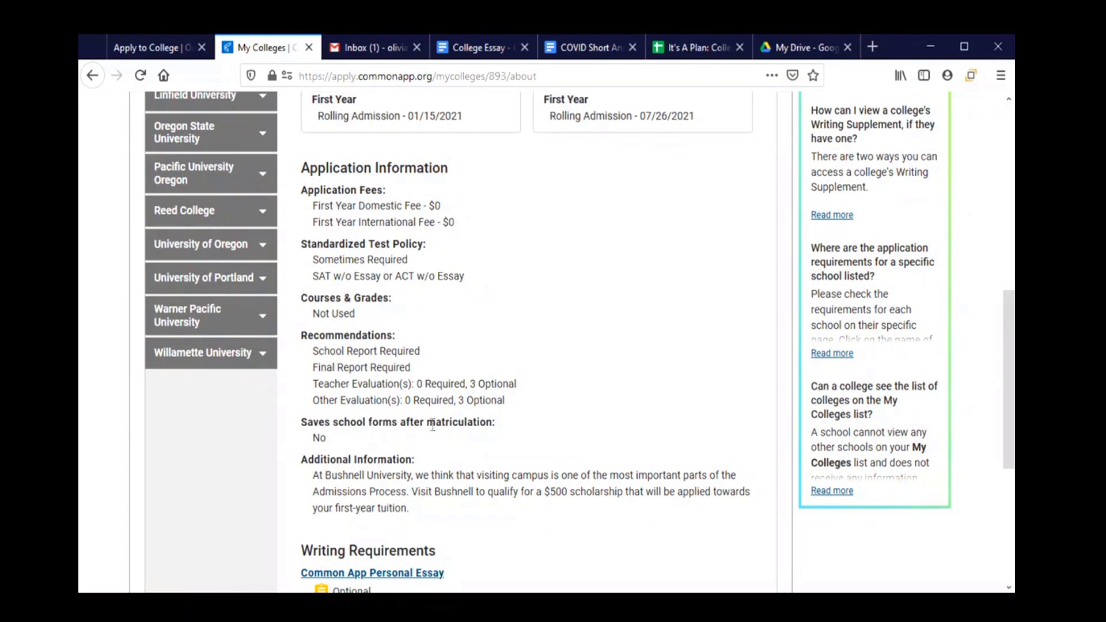
{"action": "scroll", "coordinate": [440, 447], "scroll_direction": "down", "scroll_amount": 4}
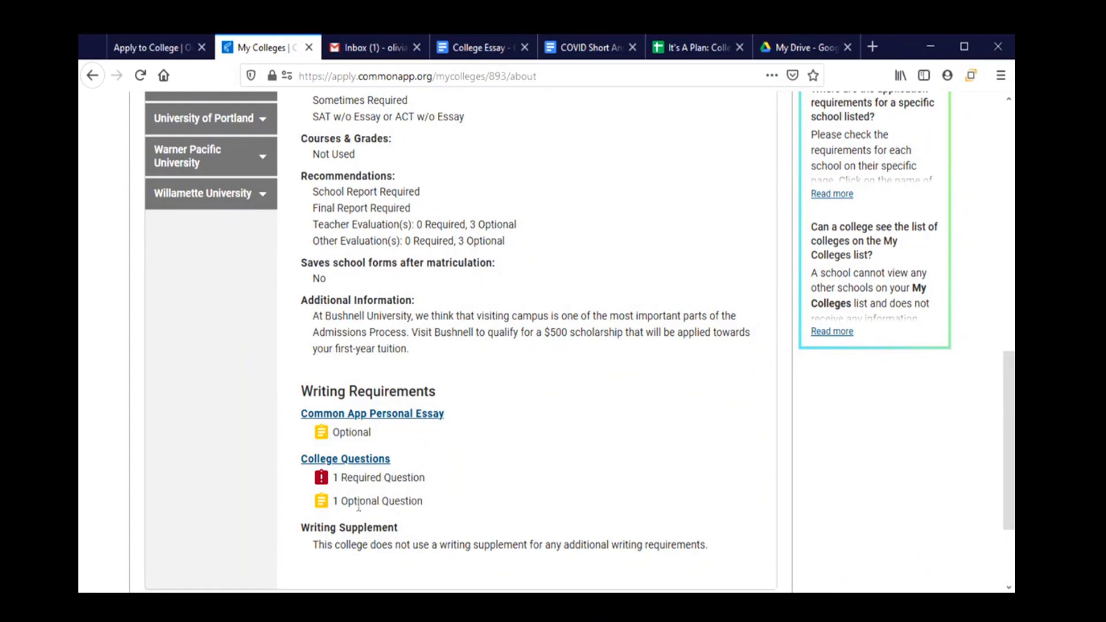
{"action": "scroll", "coordinate": [445, 496], "scroll_direction": "up", "scroll_amount": 15}
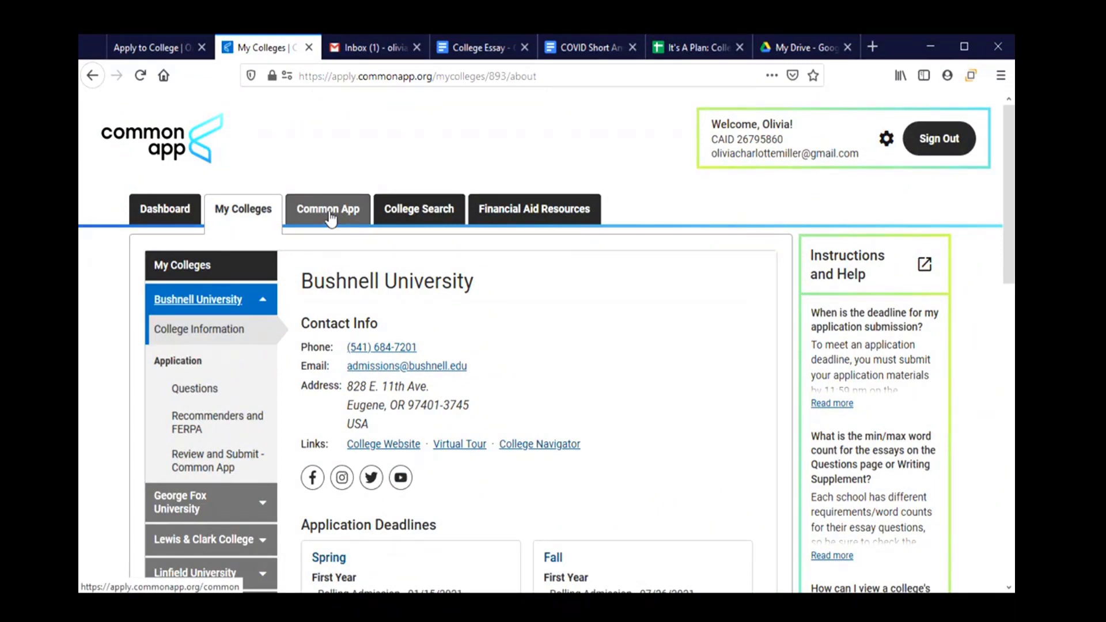
Switch to the Common App tab and bring up the Profile's Personal Information name fields.
{"action": "left_click", "coordinate": [330, 213]}
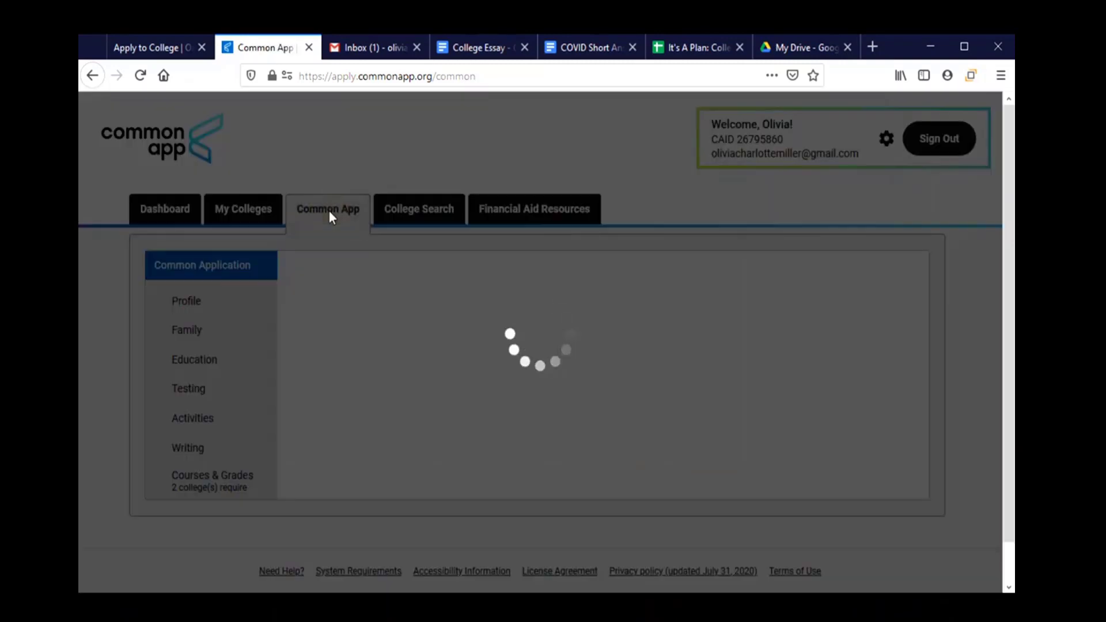
{"action": "scroll", "coordinate": [619, 513], "scroll_direction": "down", "scroll_amount": 2}
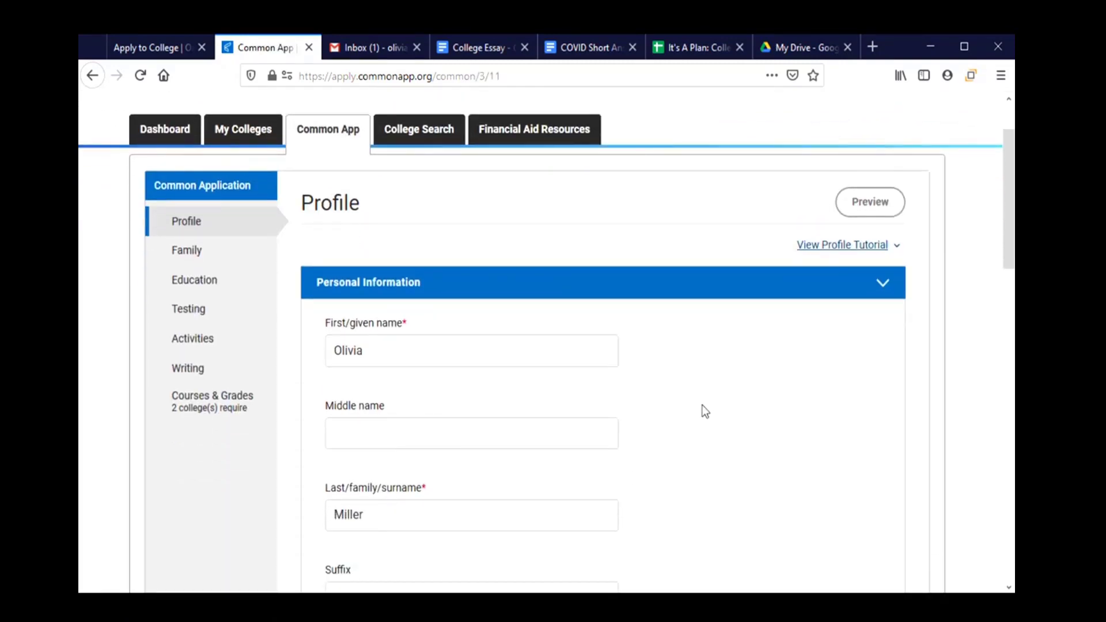
{"action": "scroll", "coordinate": [719, 412], "scroll_direction": "down", "scroll_amount": 2}
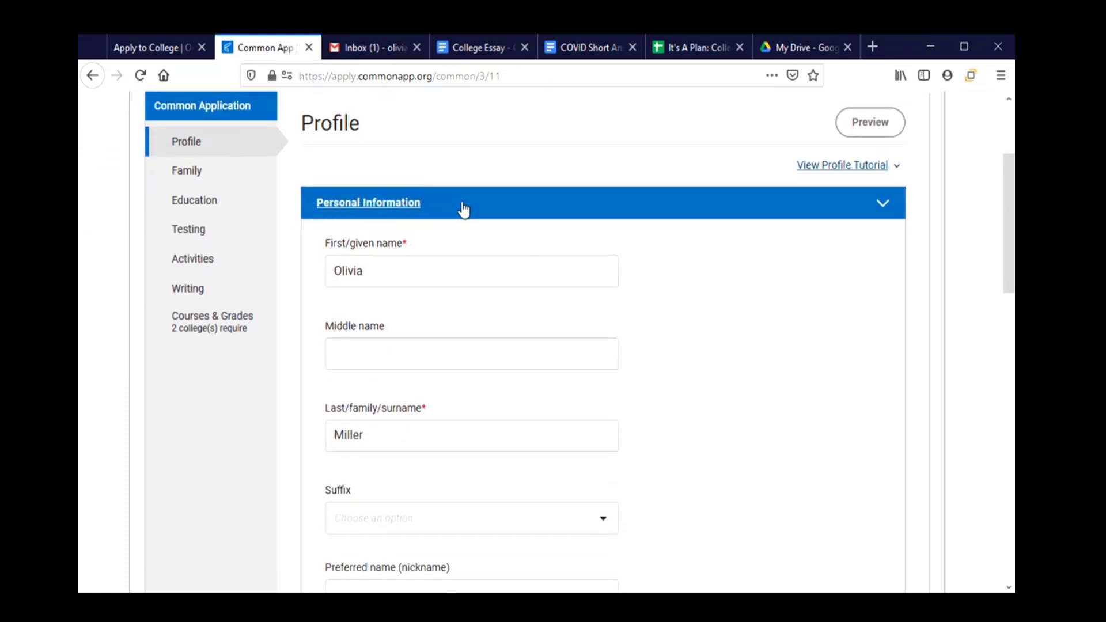
{"action": "left_click", "coordinate": [432, 270]}
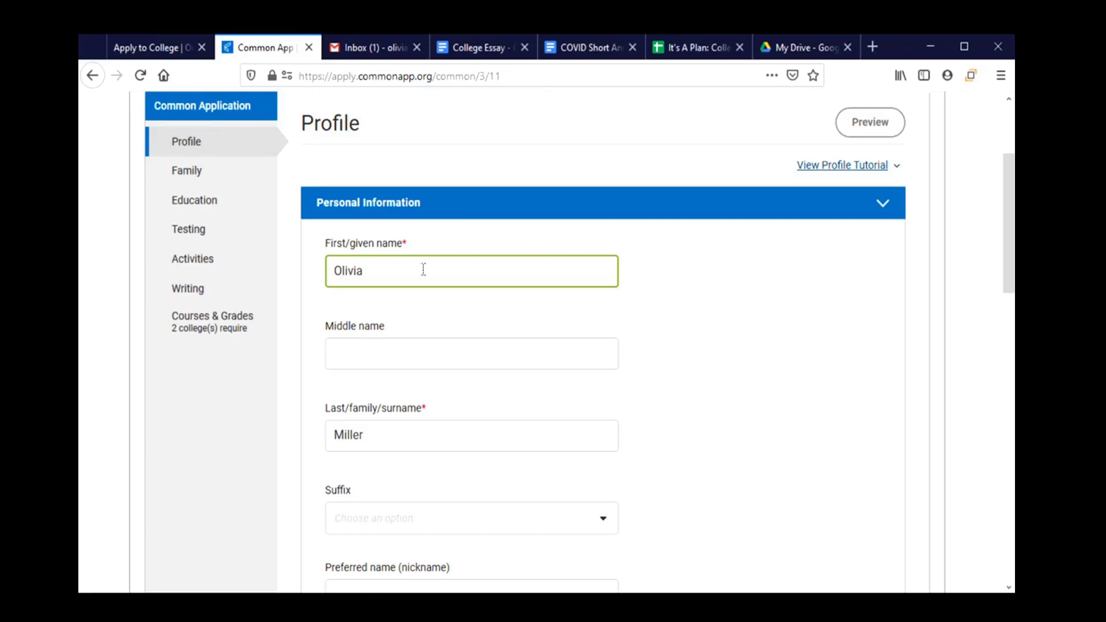
Enter the applicant's middle name and leave the Suffix dropdown blank.
{"action": "left_click", "coordinate": [375, 354]}
{"action": "type", "text": "Charlotte"}
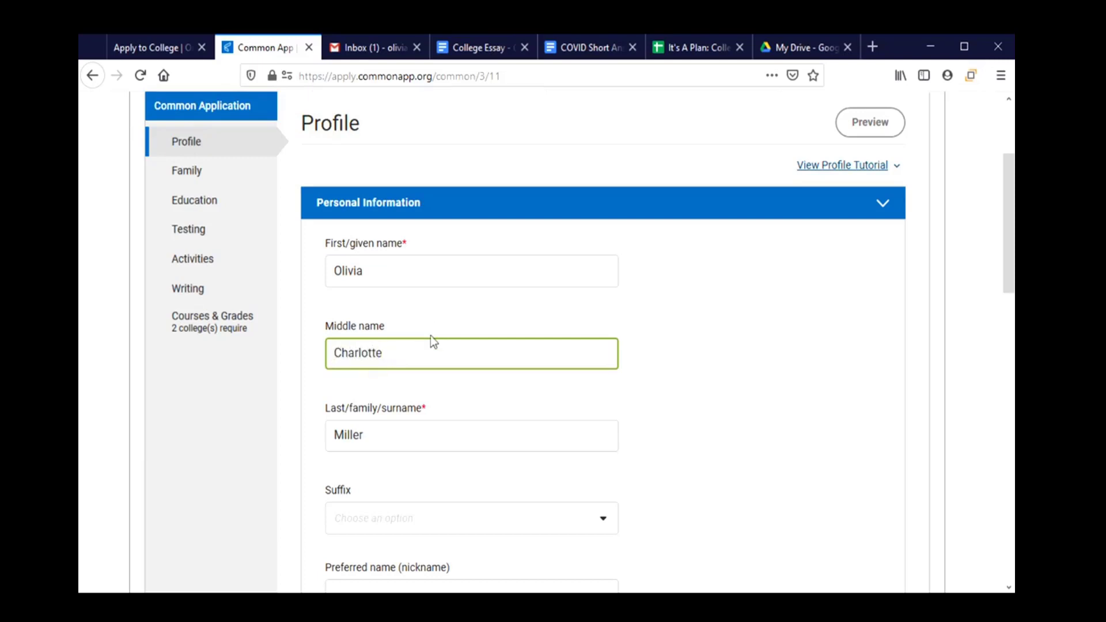
{"action": "scroll", "coordinate": [447, 341], "scroll_direction": "down", "scroll_amount": 3}
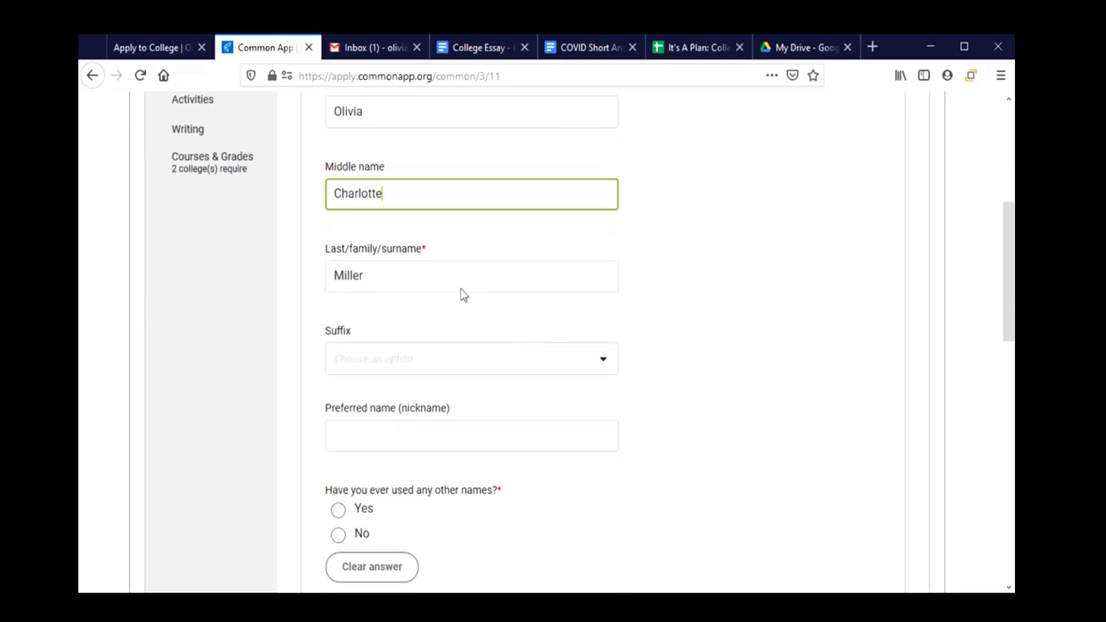
{"action": "left_click", "coordinate": [599, 358]}
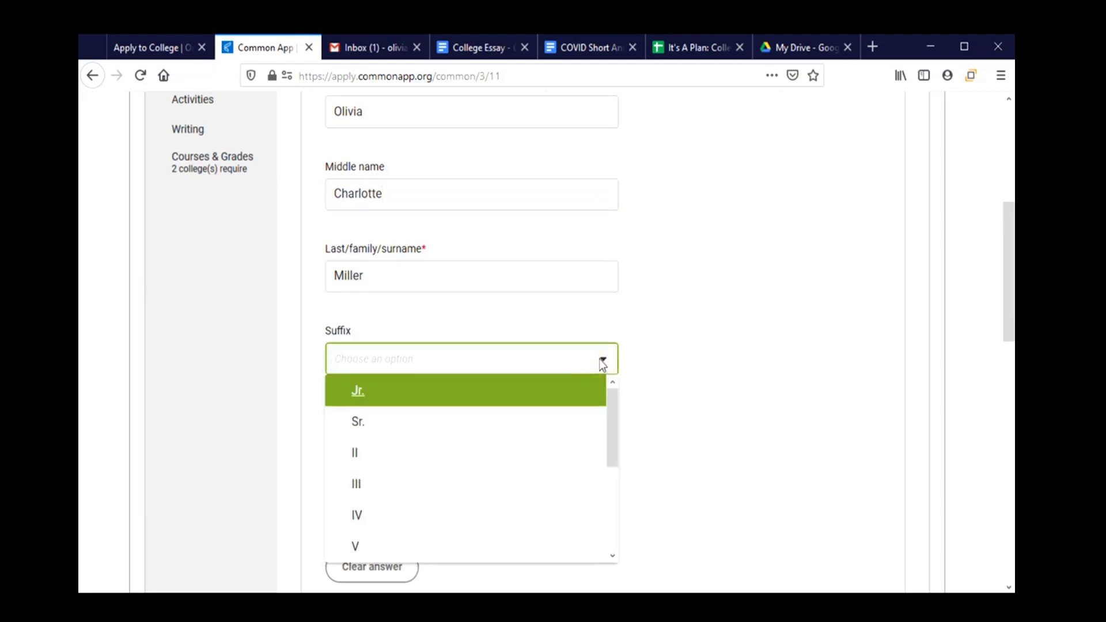
{"action": "left_click", "coordinate": [602, 364]}
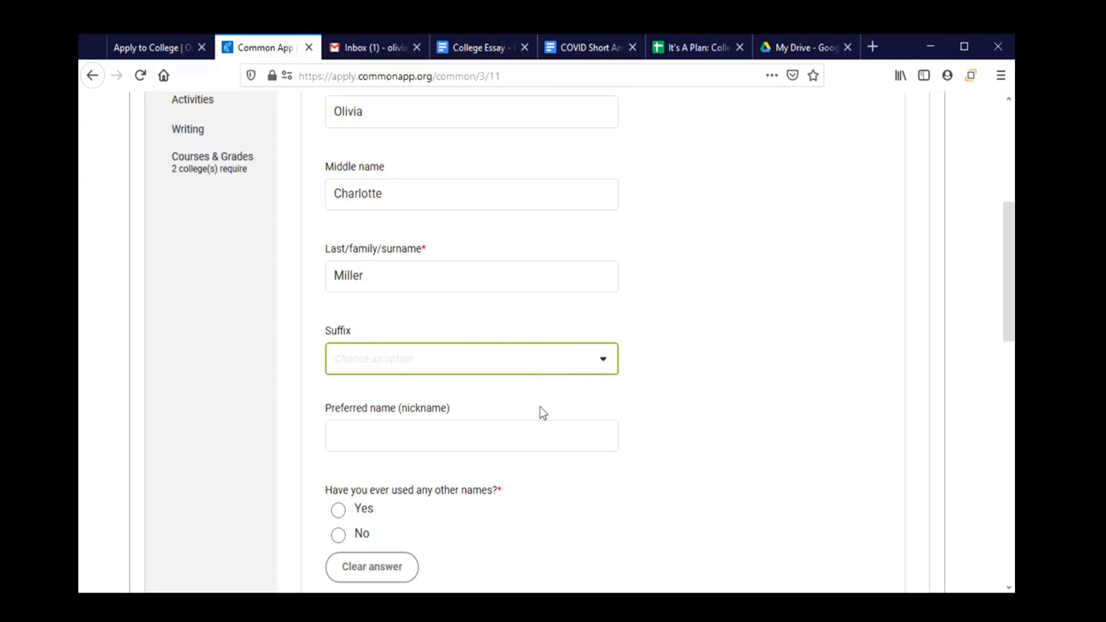
Enter the applicant's nickname in the Preferred name field.
{"action": "left_click", "coordinate": [497, 443]}
{"action": "type", "text": "Livvy"}
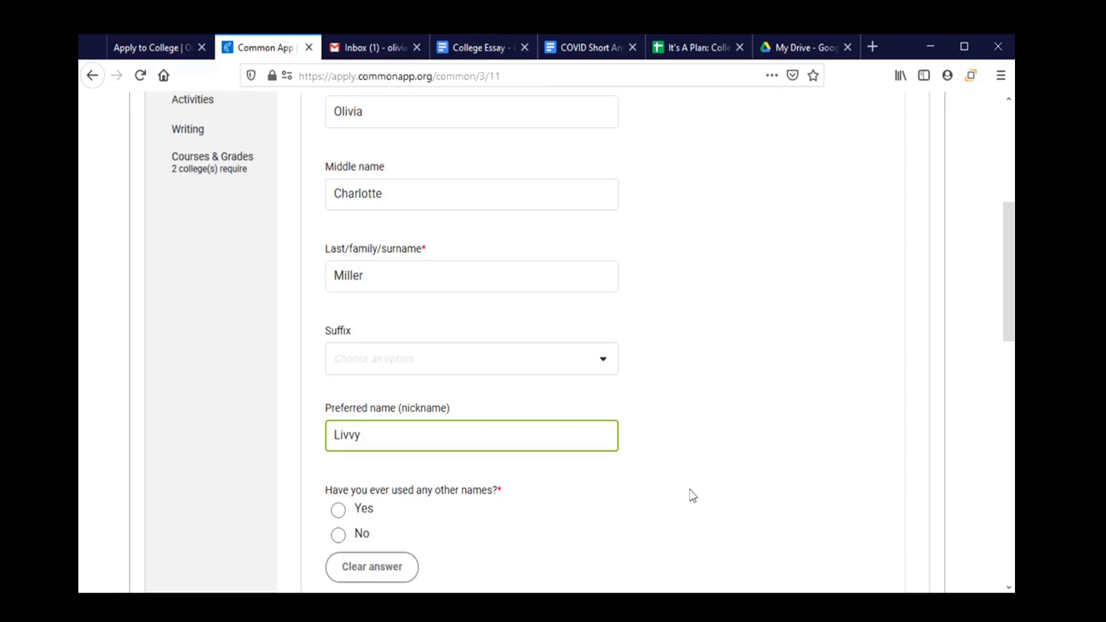
{"action": "scroll", "coordinate": [680, 487], "scroll_direction": "down", "scroll_amount": 2}
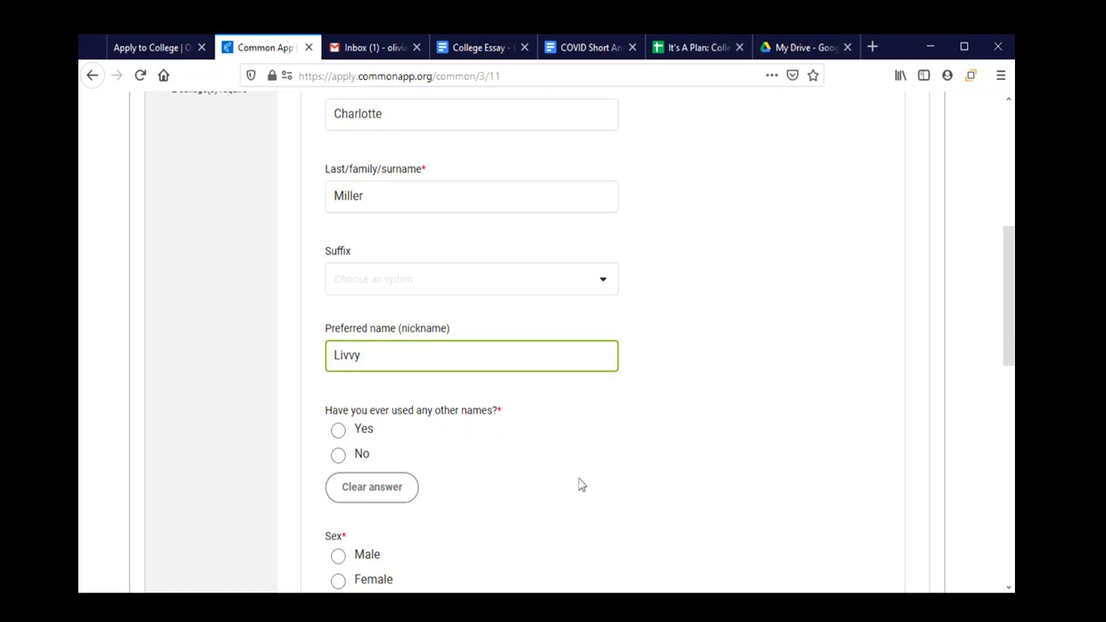
{"action": "scroll", "coordinate": [562, 471], "scroll_direction": "down", "scroll_amount": 4}
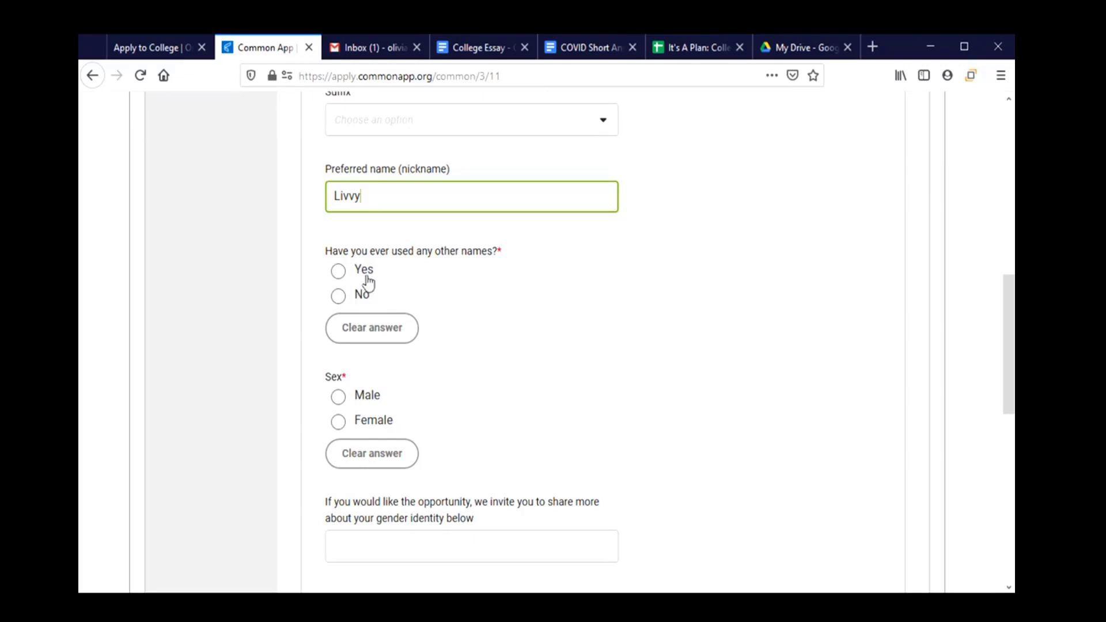
Answer No to 'Have you ever used any other names?'.
{"action": "left_click", "coordinate": [368, 283]}
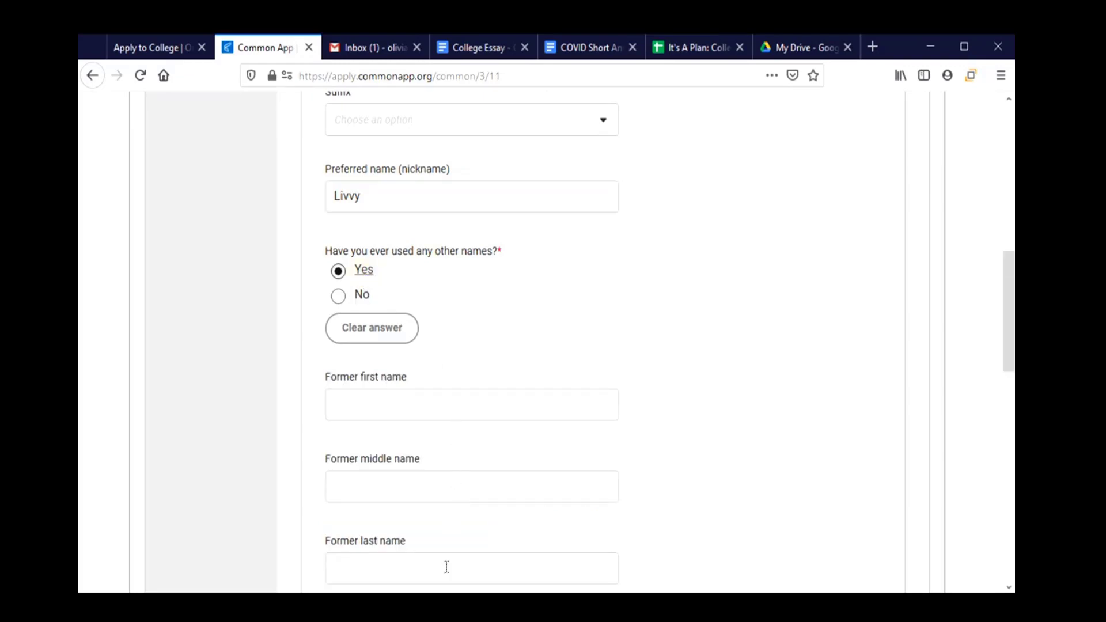
{"action": "scroll", "coordinate": [444, 570], "scroll_direction": "down", "scroll_amount": 1}
{"action": "scroll", "coordinate": [442, 502], "scroll_direction": "up", "scroll_amount": 1}
{"action": "left_click", "coordinate": [338, 297]}
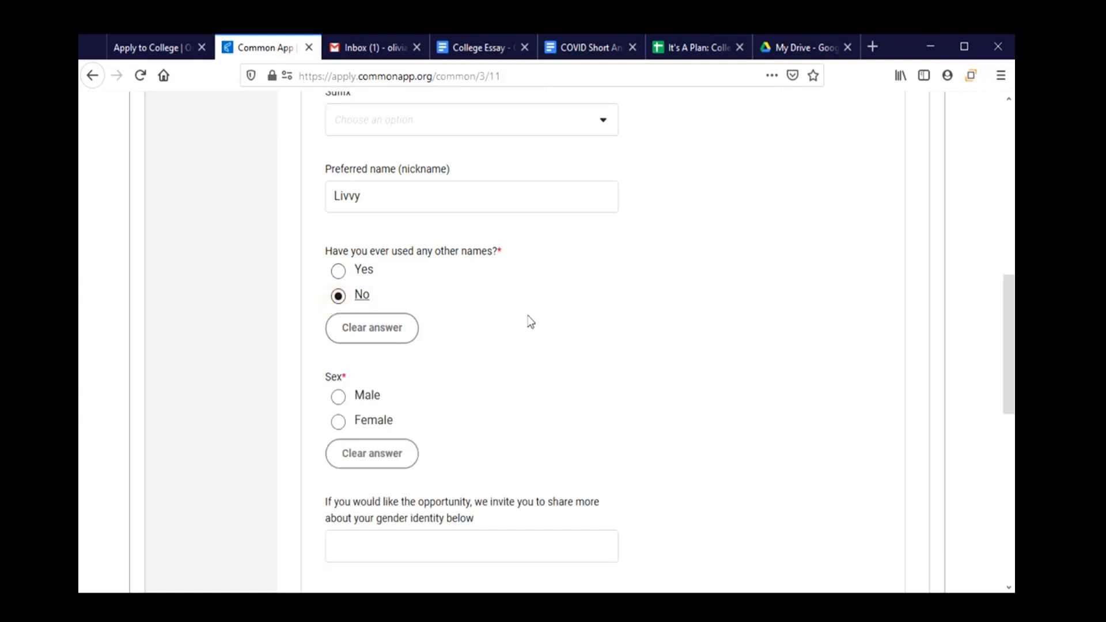
{"action": "scroll", "coordinate": [539, 330], "scroll_direction": "down", "scroll_amount": 3}
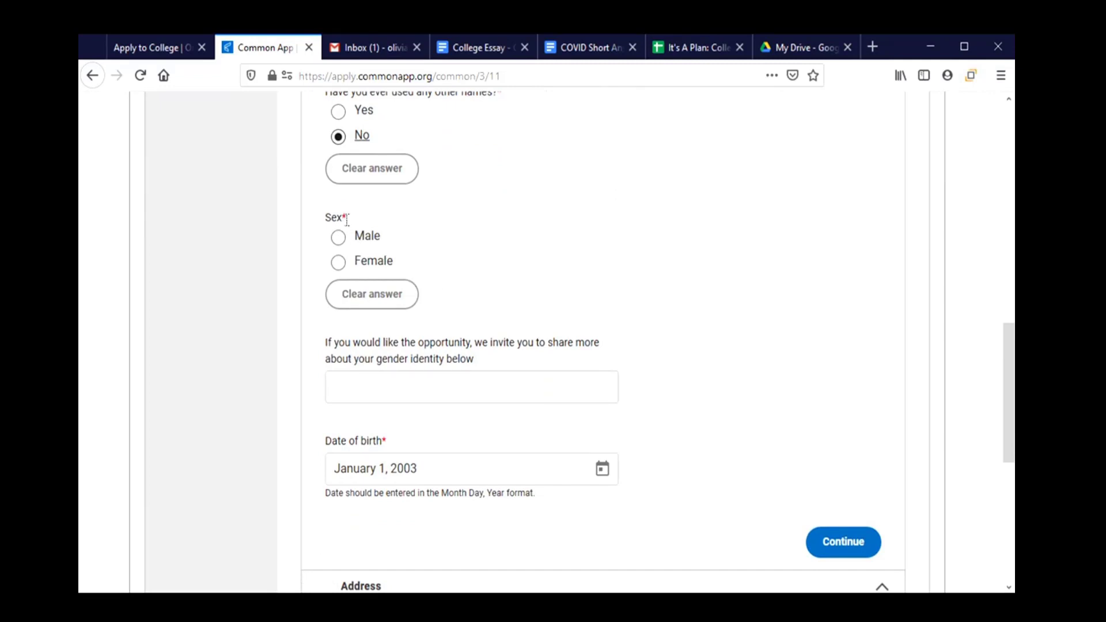
{"action": "left_click", "coordinate": [346, 219]}
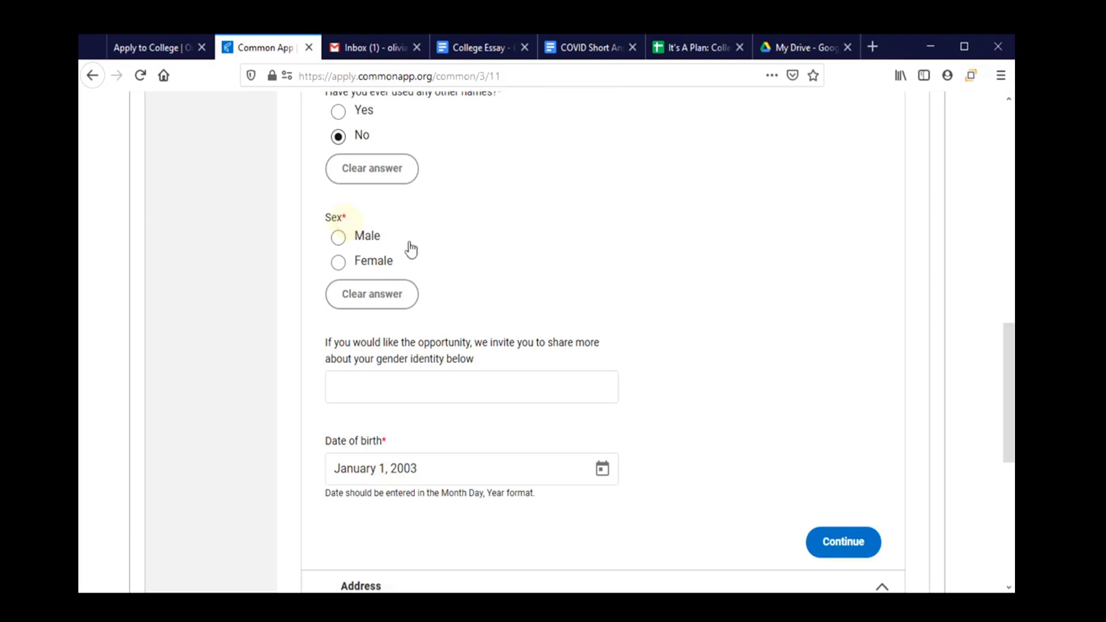
{"action": "scroll", "coordinate": [466, 279], "scroll_direction": "up", "scroll_amount": 3}
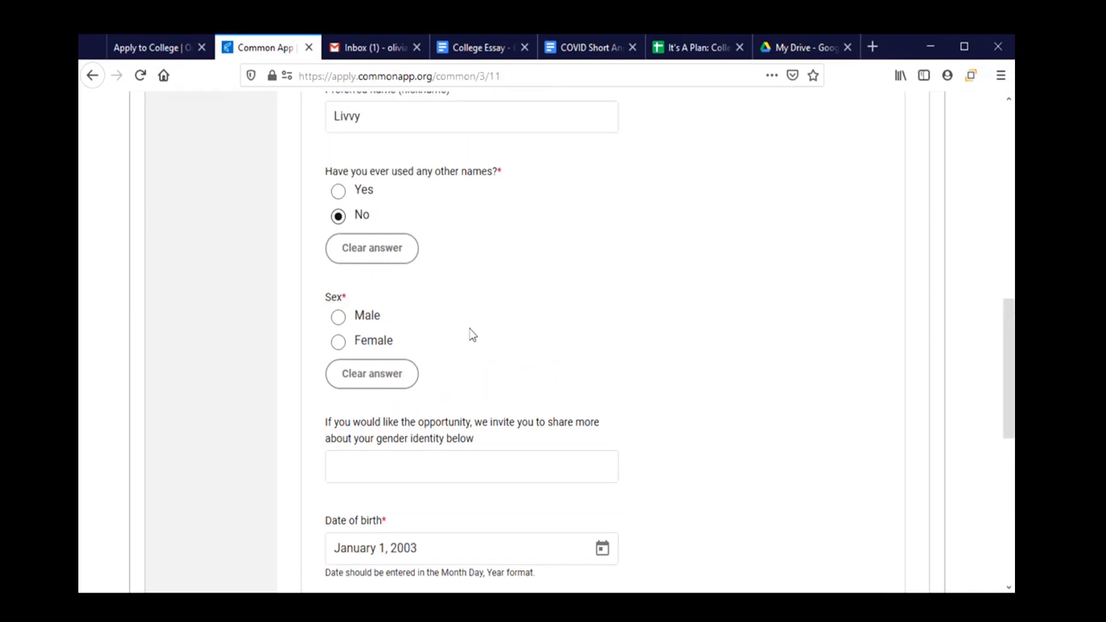
Set the applicant's sex to Female.
{"action": "left_click", "coordinate": [356, 344]}
{"action": "scroll", "coordinate": [484, 363], "scroll_direction": "down", "scroll_amount": 3}
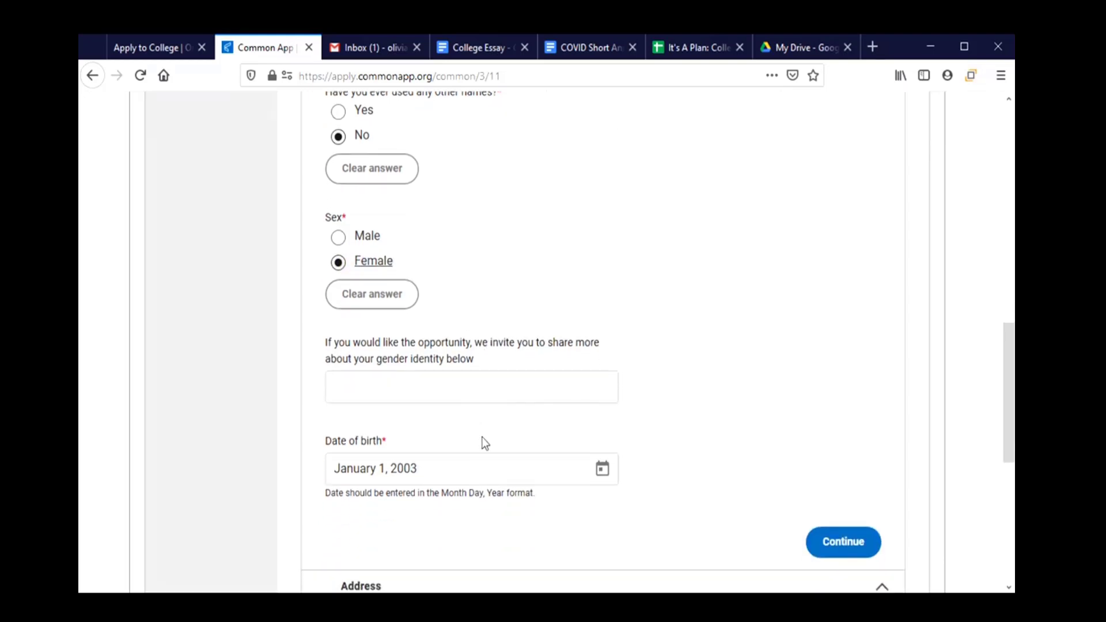
{"action": "scroll", "coordinate": [464, 292], "scroll_direction": "down", "scroll_amount": 3}
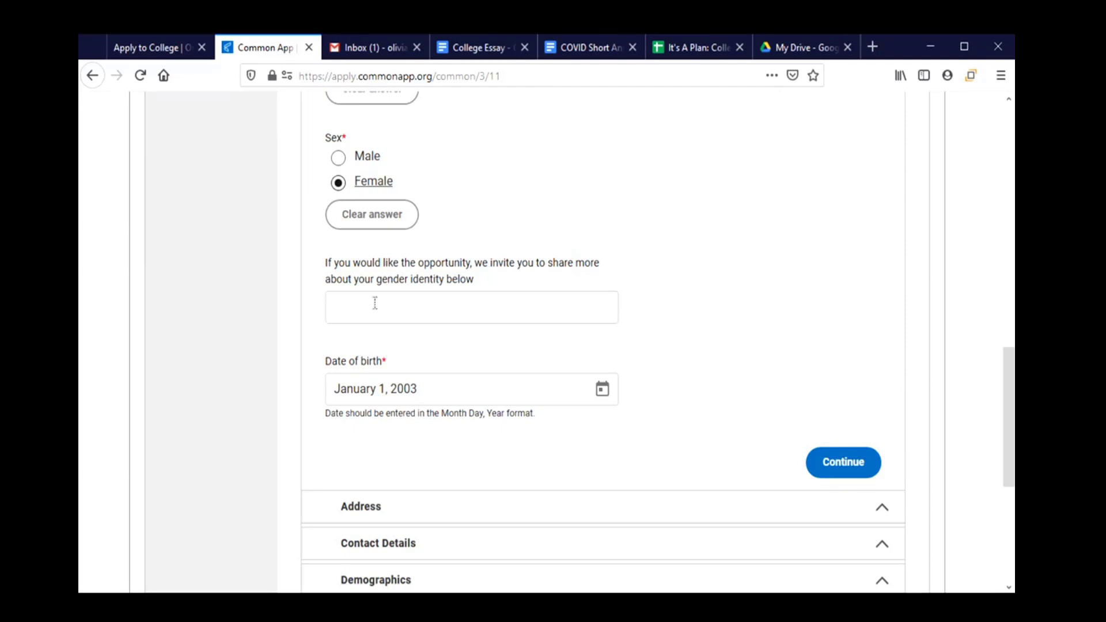
{"action": "scroll", "coordinate": [405, 299], "scroll_direction": "down", "scroll_amount": 3}
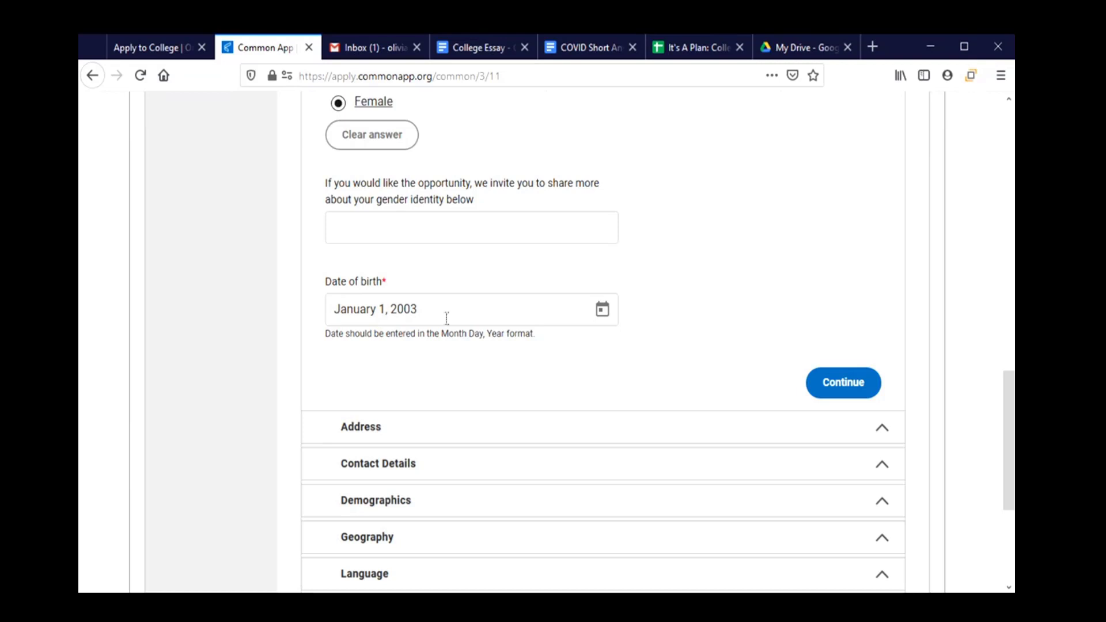
{"action": "scroll", "coordinate": [450, 322], "scroll_direction": "down", "scroll_amount": 3}
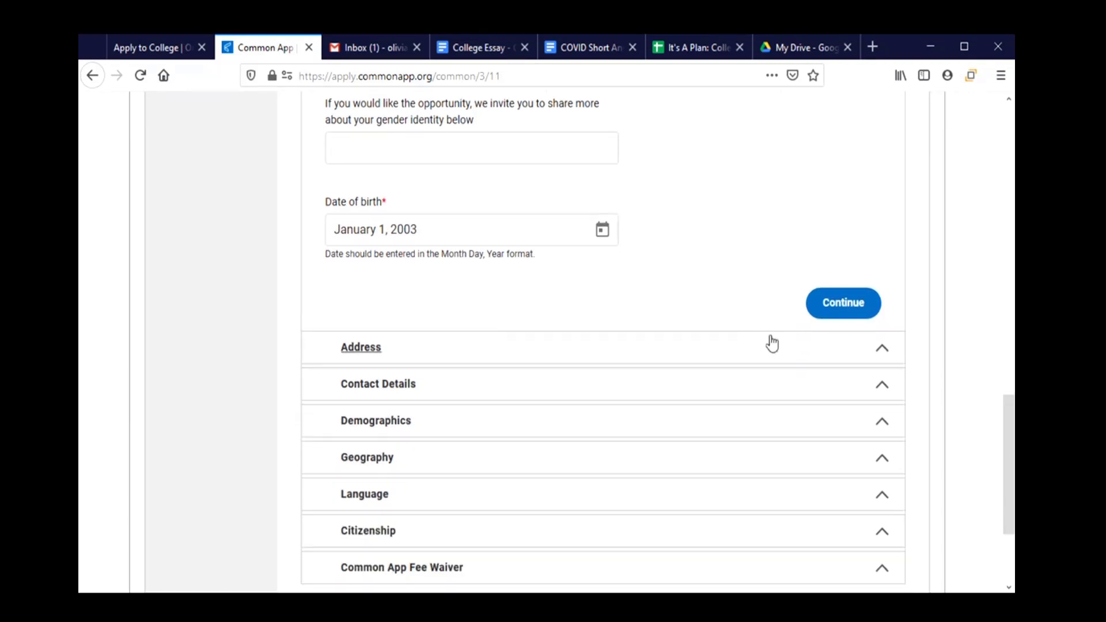
Save the Personal Information section and move on to Address.
{"action": "left_click", "coordinate": [822, 300]}
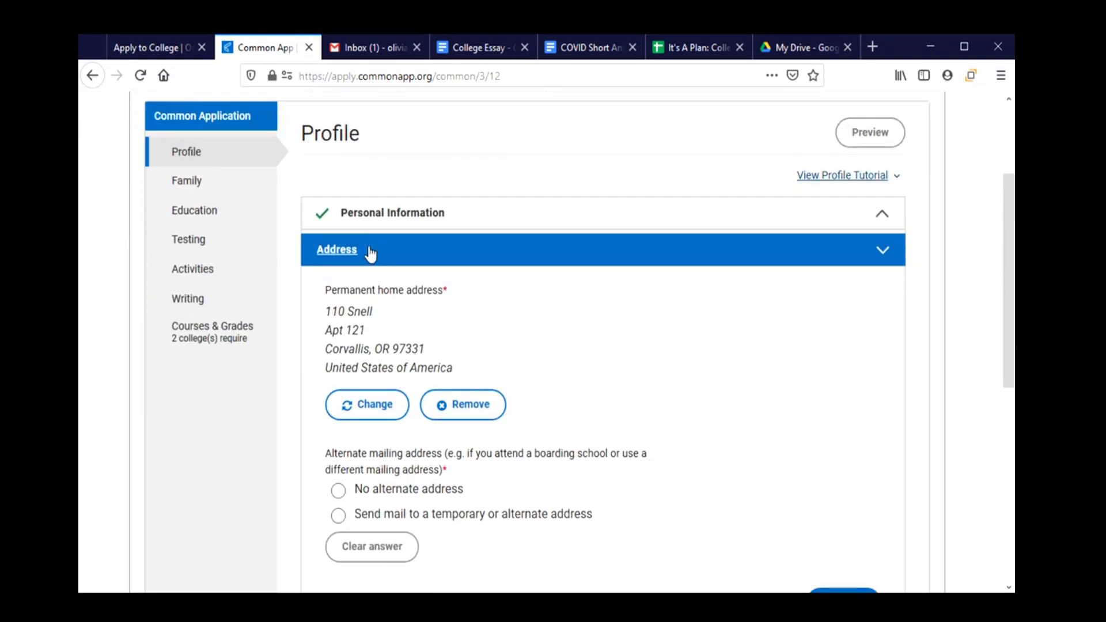
{"action": "scroll", "coordinate": [371, 250], "scroll_direction": "down", "scroll_amount": 2}
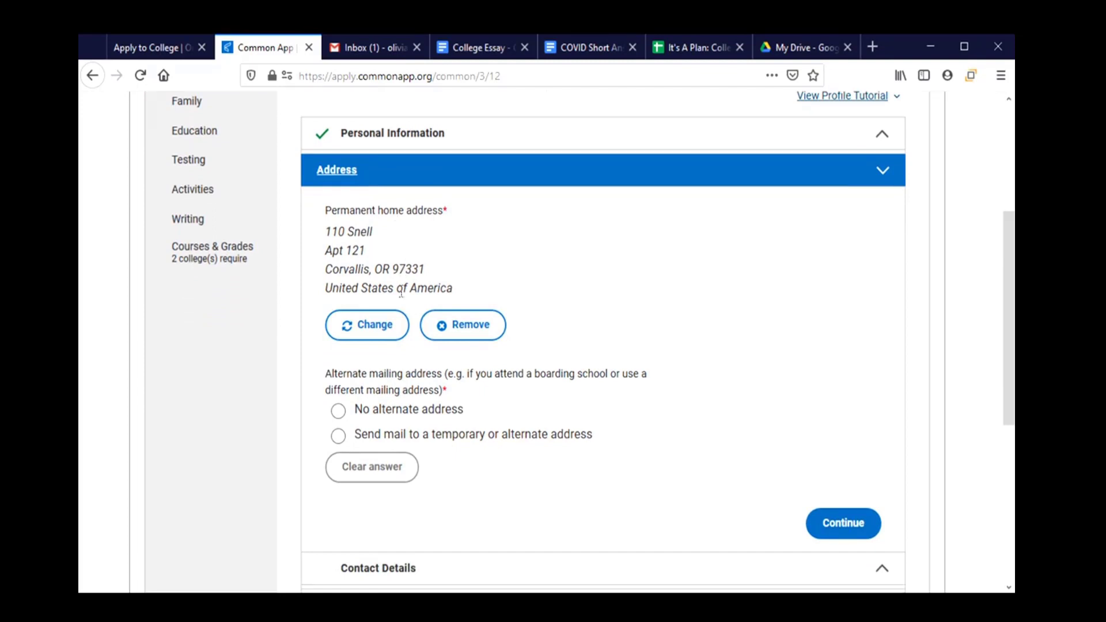
{"action": "scroll", "coordinate": [402, 291], "scroll_direction": "down", "scroll_amount": 2}
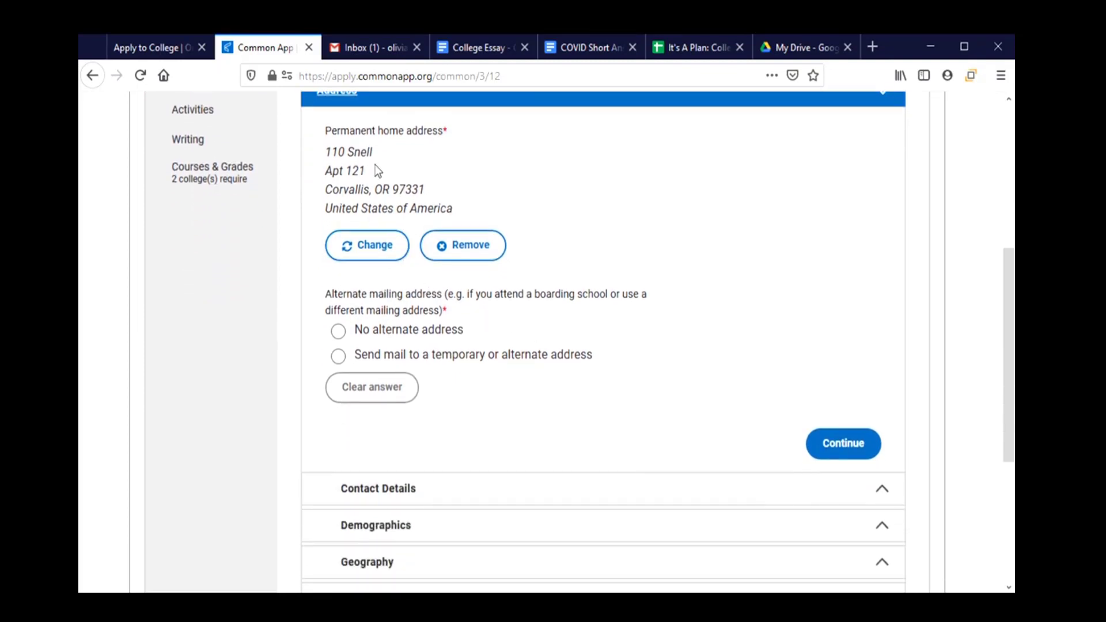
Set the alternate mailing address to 'No alternate address'.
{"action": "left_click", "coordinate": [339, 334]}
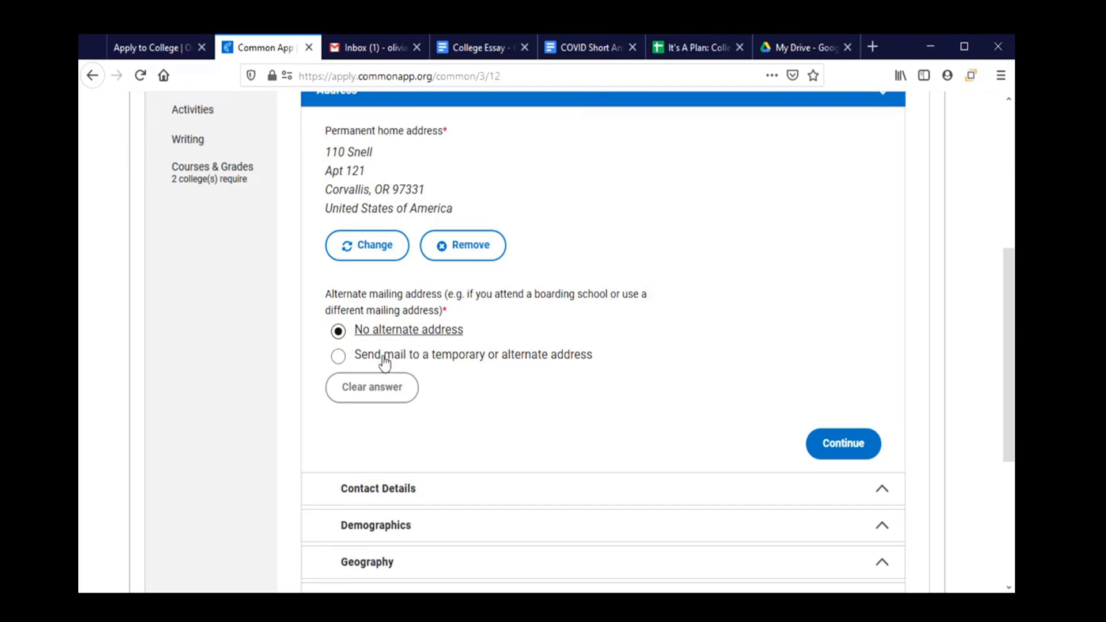
{"action": "left_click", "coordinate": [338, 357]}
{"action": "scroll", "coordinate": [539, 406], "scroll_direction": "down", "scroll_amount": 3}
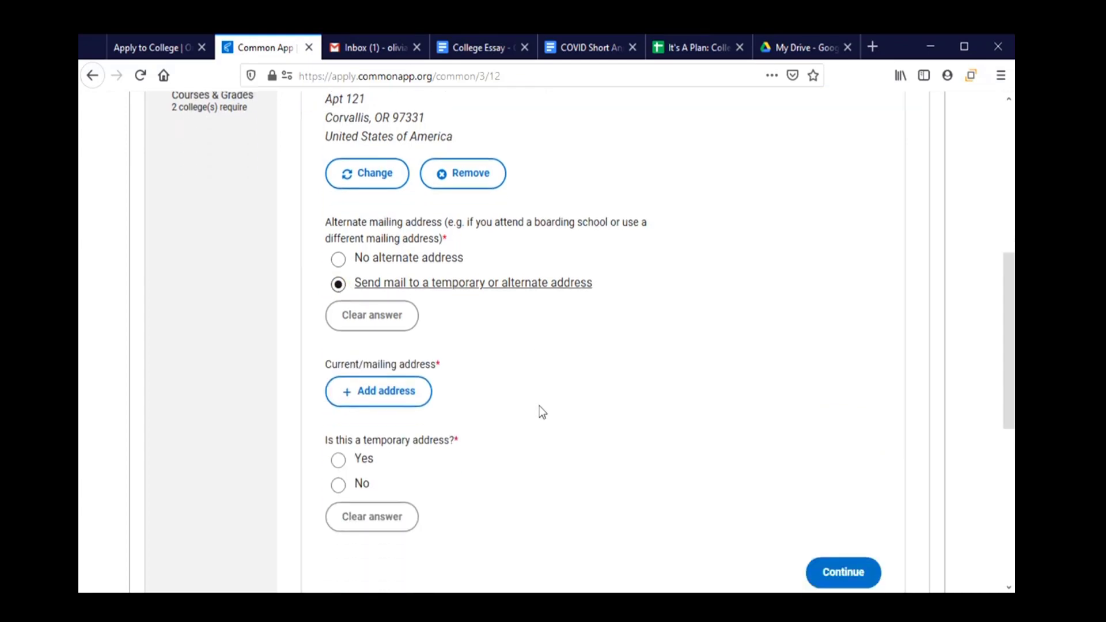
{"action": "scroll", "coordinate": [392, 339], "scroll_direction": "up", "scroll_amount": 2}
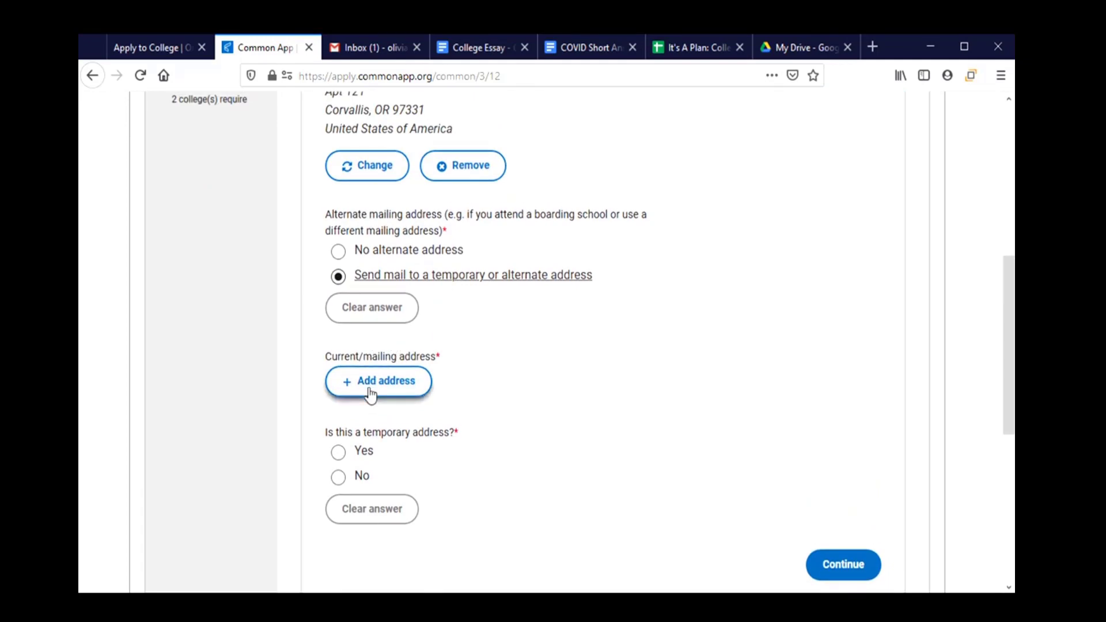
{"action": "left_click", "coordinate": [342, 255]}
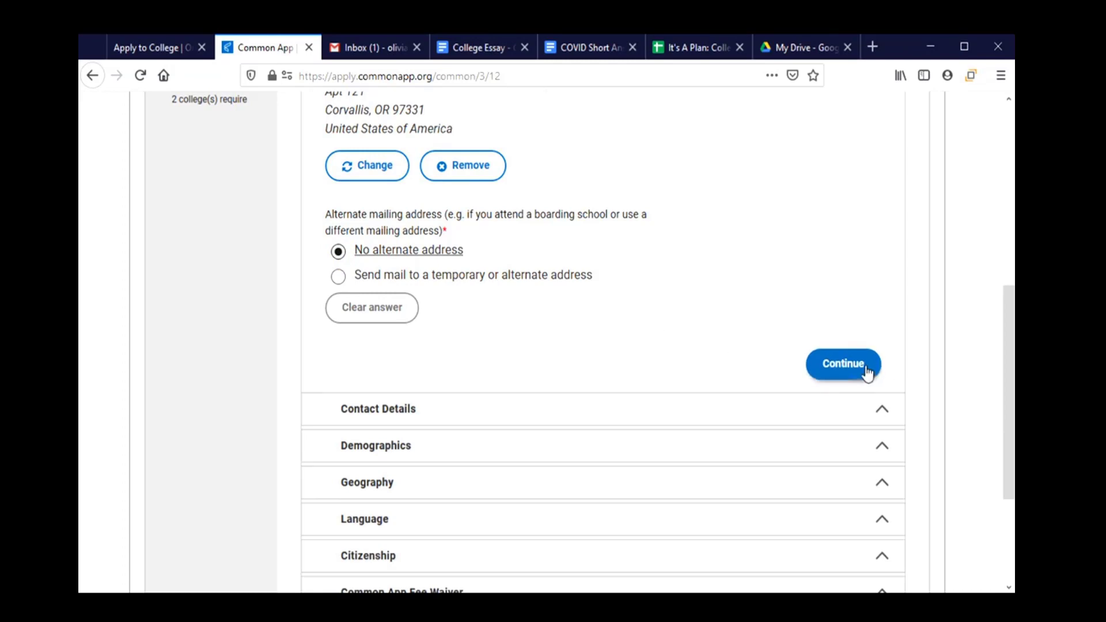
{"action": "left_click", "coordinate": [722, 410]}
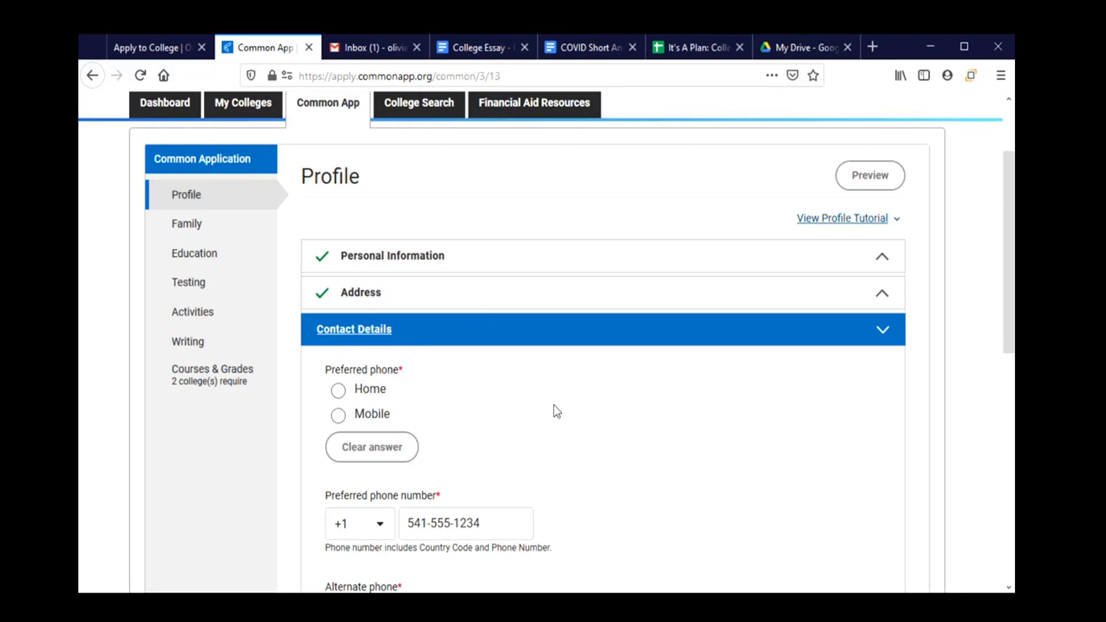
Choose Mobile as preferred phone and 'No other telephone' for the alternate phone.
{"action": "scroll", "coordinate": [553, 410], "scroll_direction": "down", "scroll_amount": 2}
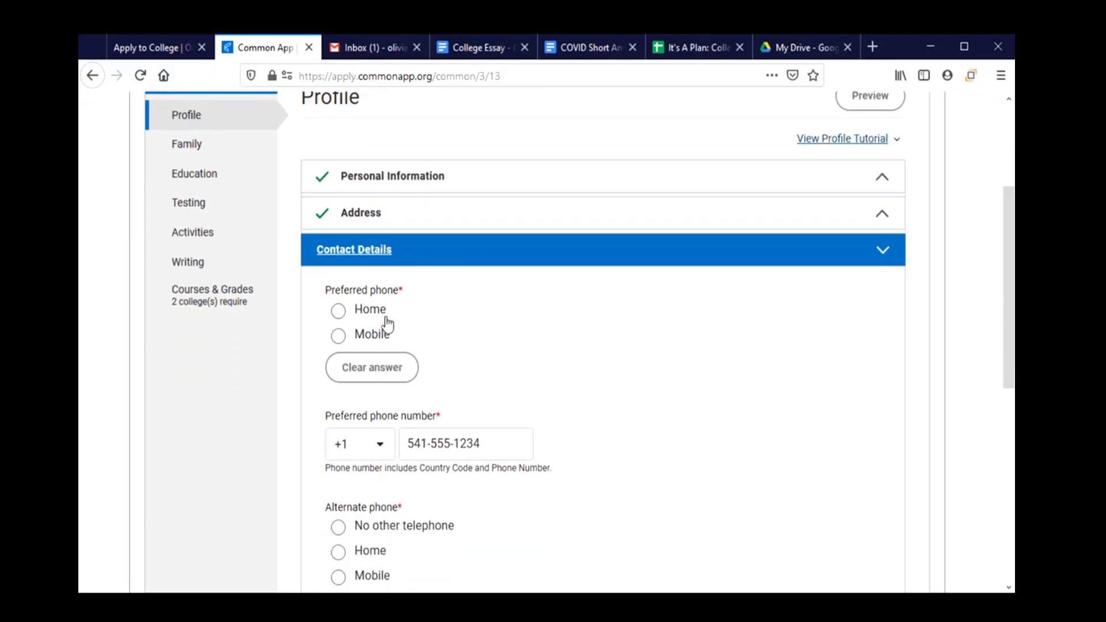
{"action": "left_click", "coordinate": [378, 339]}
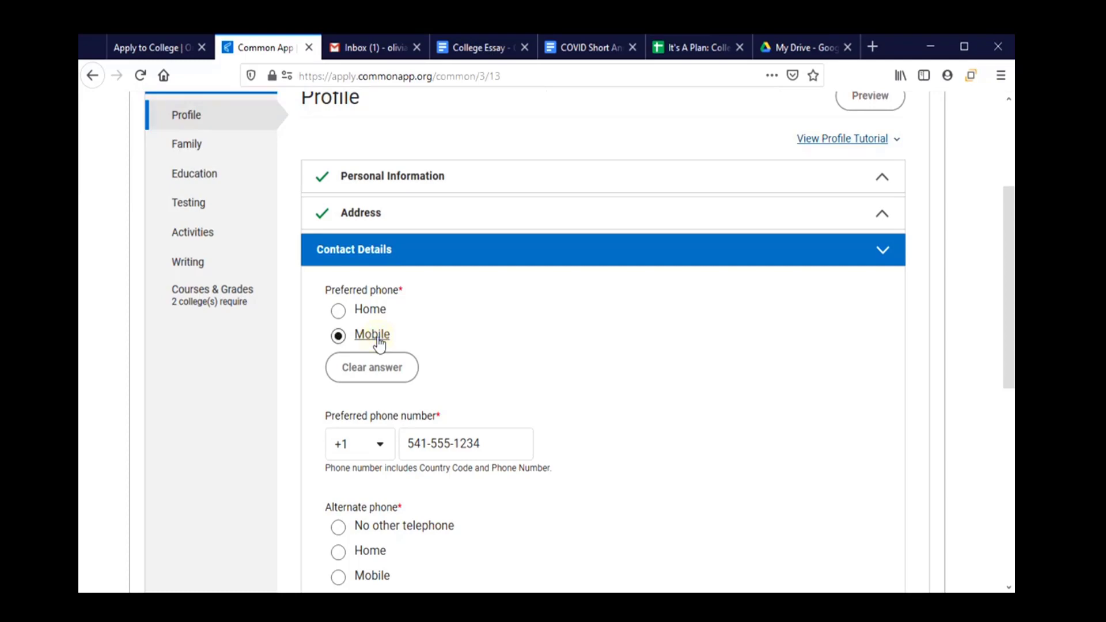
{"action": "scroll", "coordinate": [478, 455], "scroll_direction": "down", "scroll_amount": 2}
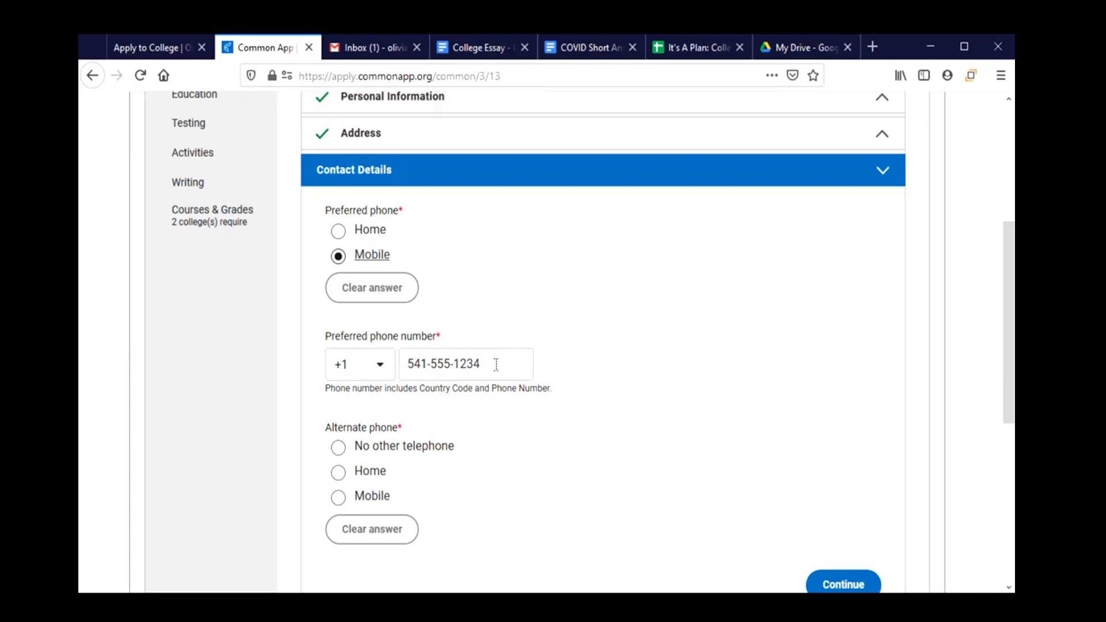
{"action": "scroll", "coordinate": [495, 364], "scroll_direction": "down", "scroll_amount": 4}
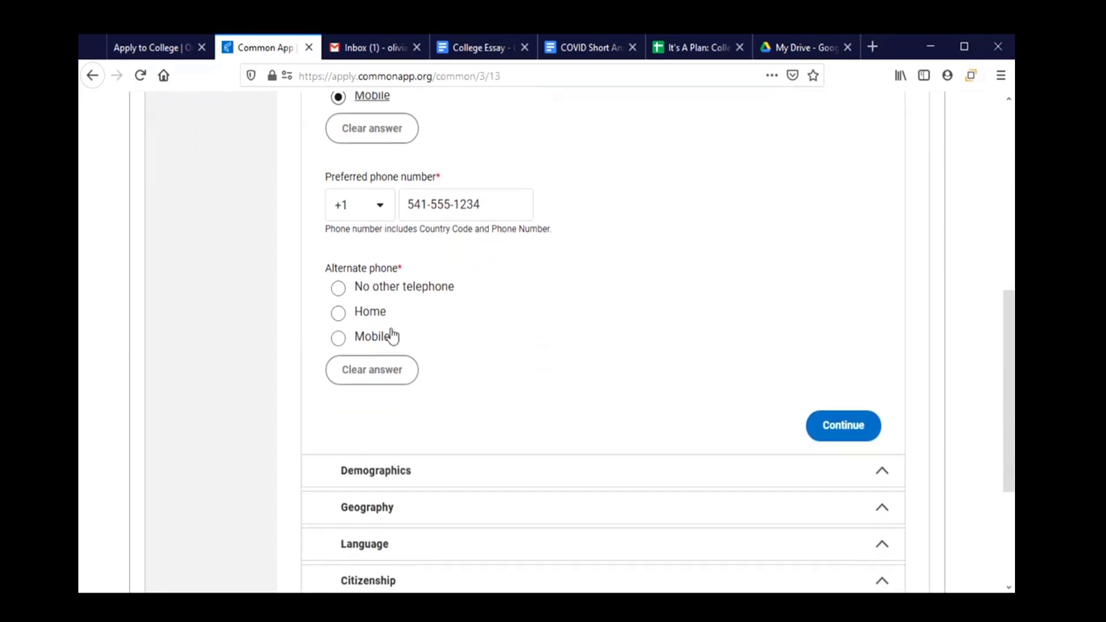
{"action": "left_click", "coordinate": [338, 288]}
{"action": "scroll", "coordinate": [572, 361], "scroll_direction": "down", "scroll_amount": 3}
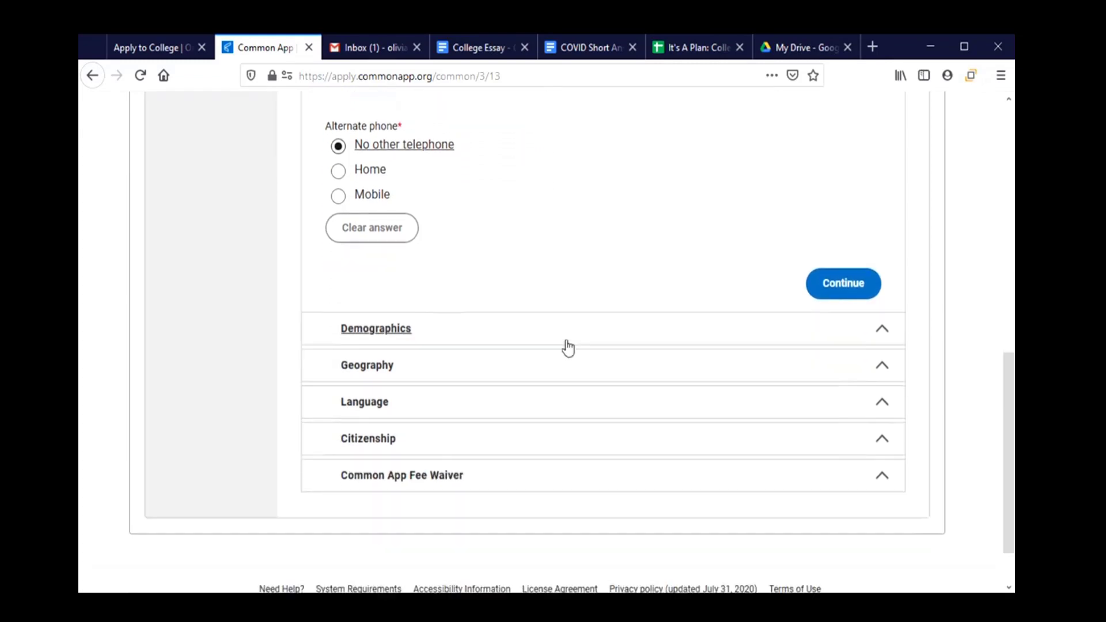
In Demographics, leave religious preference blank and answer None for U.S. Armed Forces service.
{"action": "left_click", "coordinate": [518, 325]}
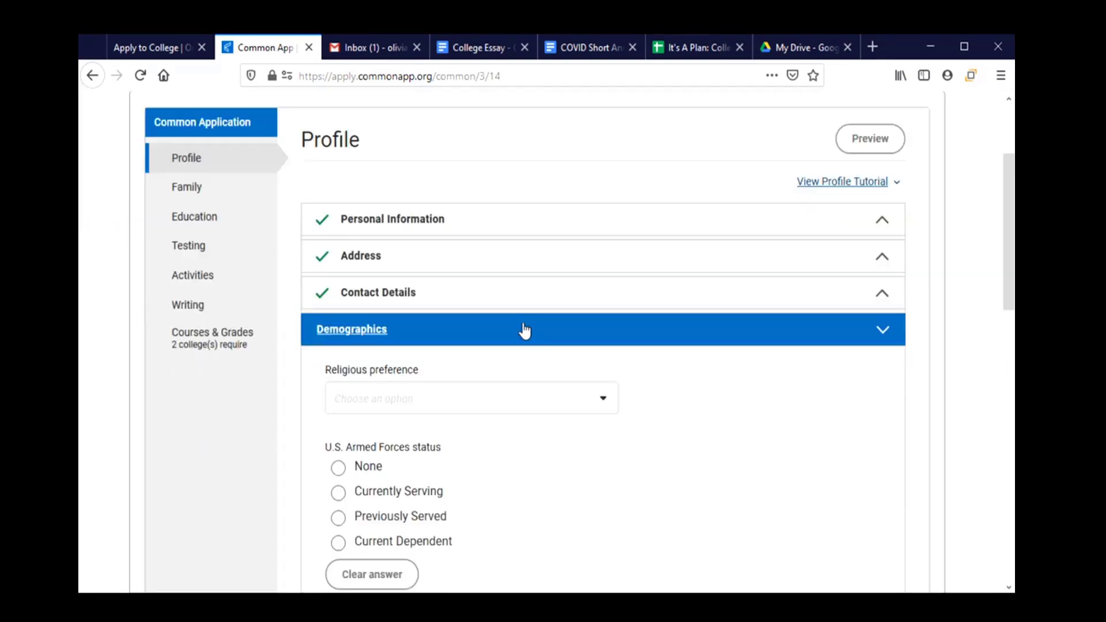
{"action": "scroll", "coordinate": [523, 325], "scroll_direction": "down", "scroll_amount": 2}
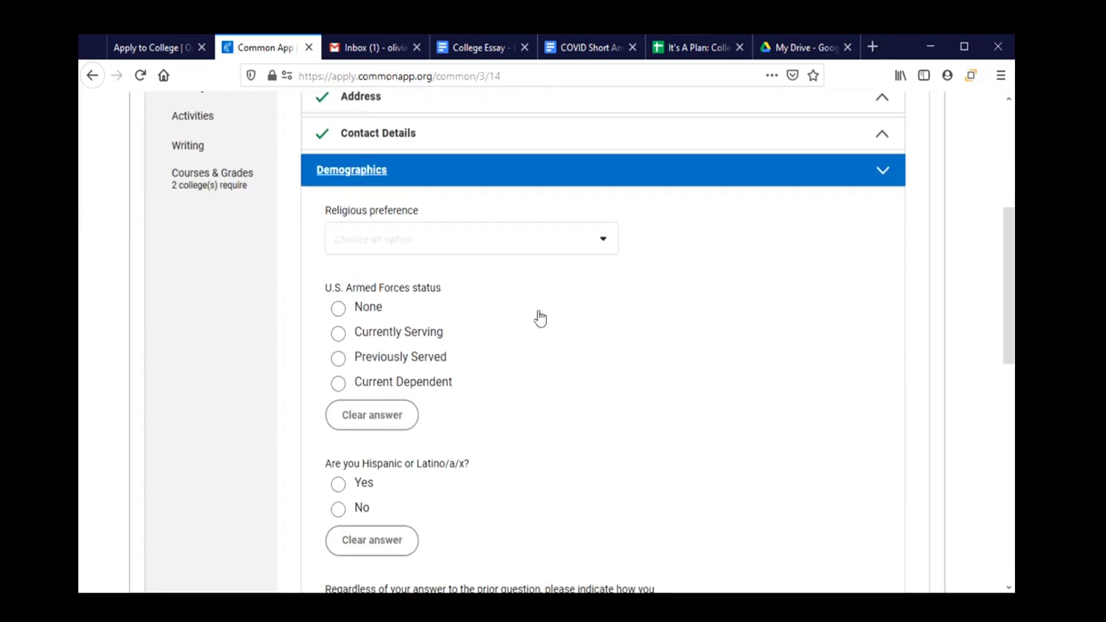
{"action": "left_click", "coordinate": [572, 243]}
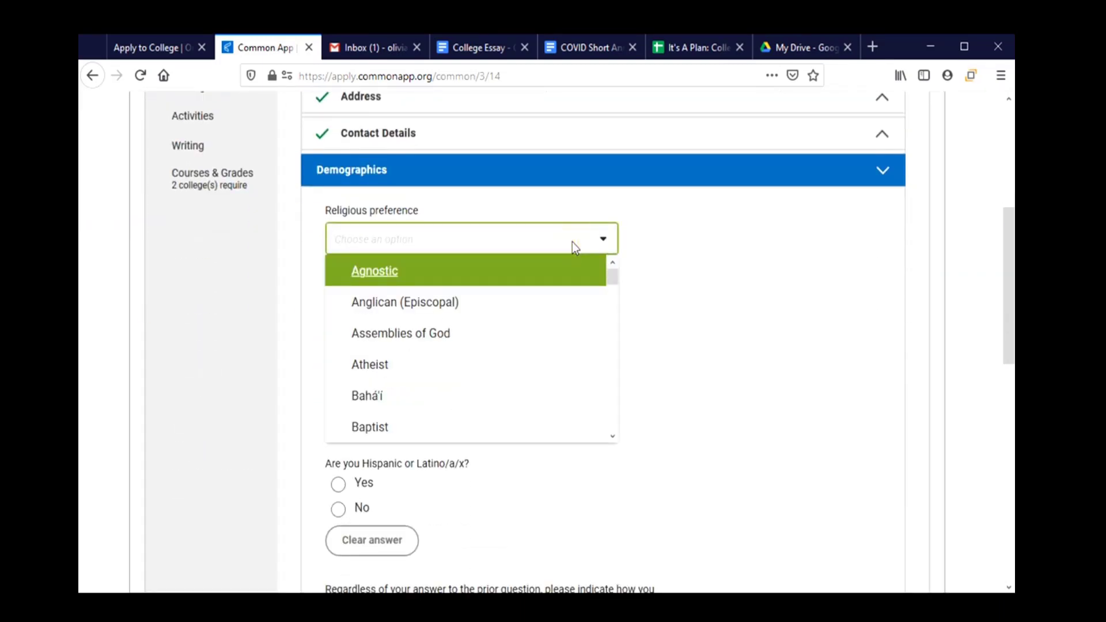
{"action": "mouse_move", "coordinate": [617, 285]}
{"action": "left_mouse_down"}
{"action": "mouse_move", "coordinate": [613, 444]}
{"action": "mouse_move", "coordinate": [620, 280]}
{"action": "left_mouse_up"}
{"action": "left_click", "coordinate": [695, 273]}
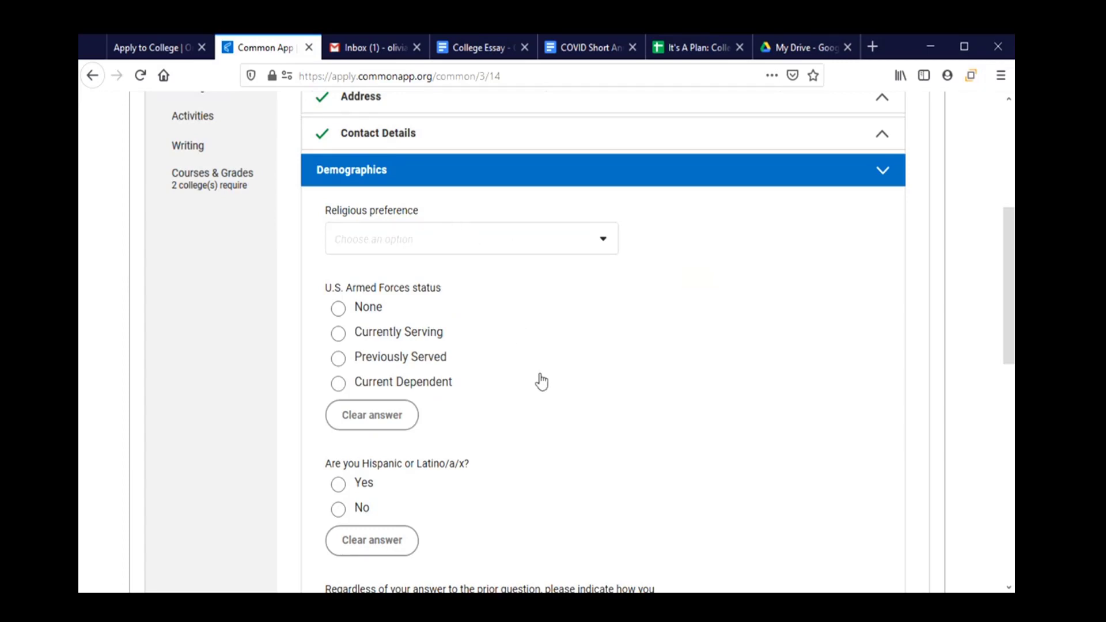
{"action": "scroll", "coordinate": [533, 374], "scroll_direction": "down", "scroll_amount": 2}
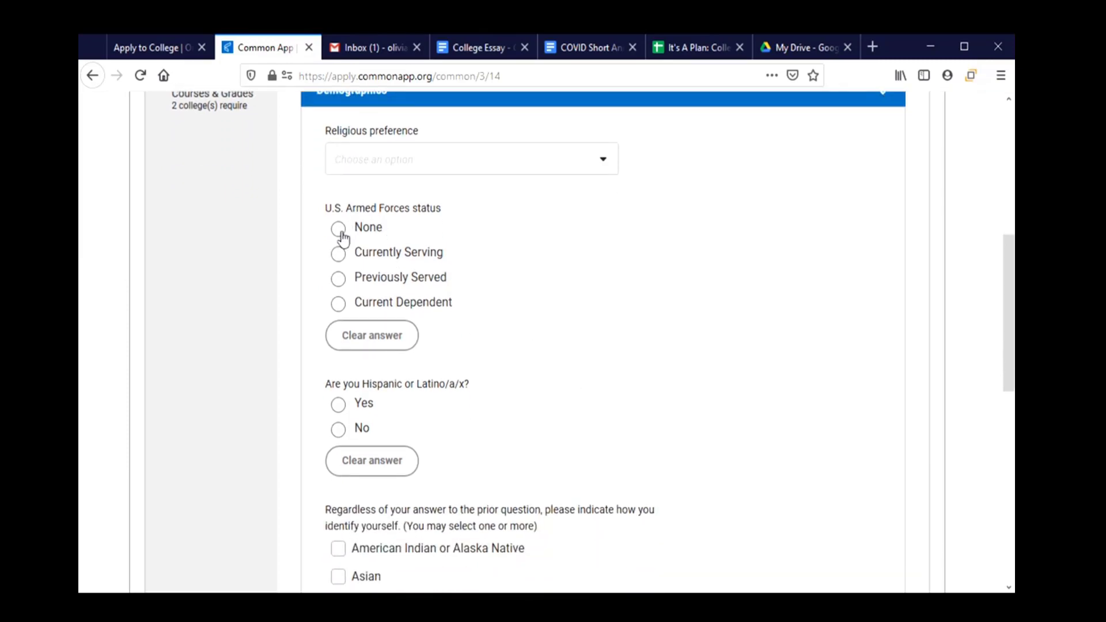
{"action": "left_click", "coordinate": [340, 232]}
{"action": "scroll", "coordinate": [552, 314], "scroll_direction": "down", "scroll_amount": 3}
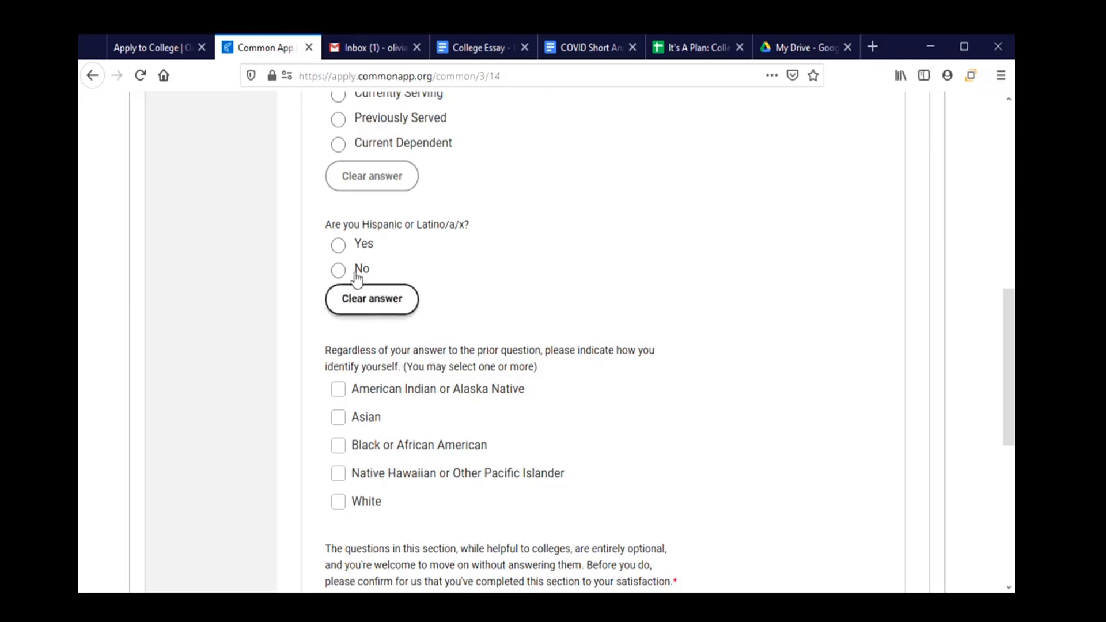
Answer Yes to Hispanic or Latino and tick Cuba as the background.
{"action": "left_click", "coordinate": [362, 246]}
{"action": "scroll", "coordinate": [617, 378], "scroll_direction": "down", "scroll_amount": 3}
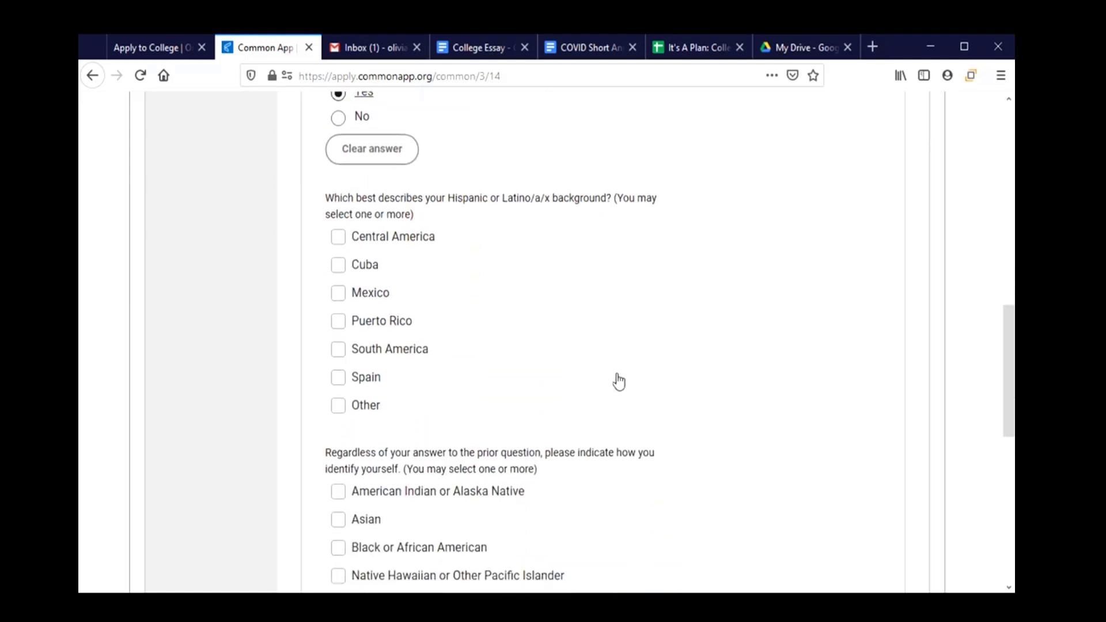
{"action": "left_click", "coordinate": [339, 266]}
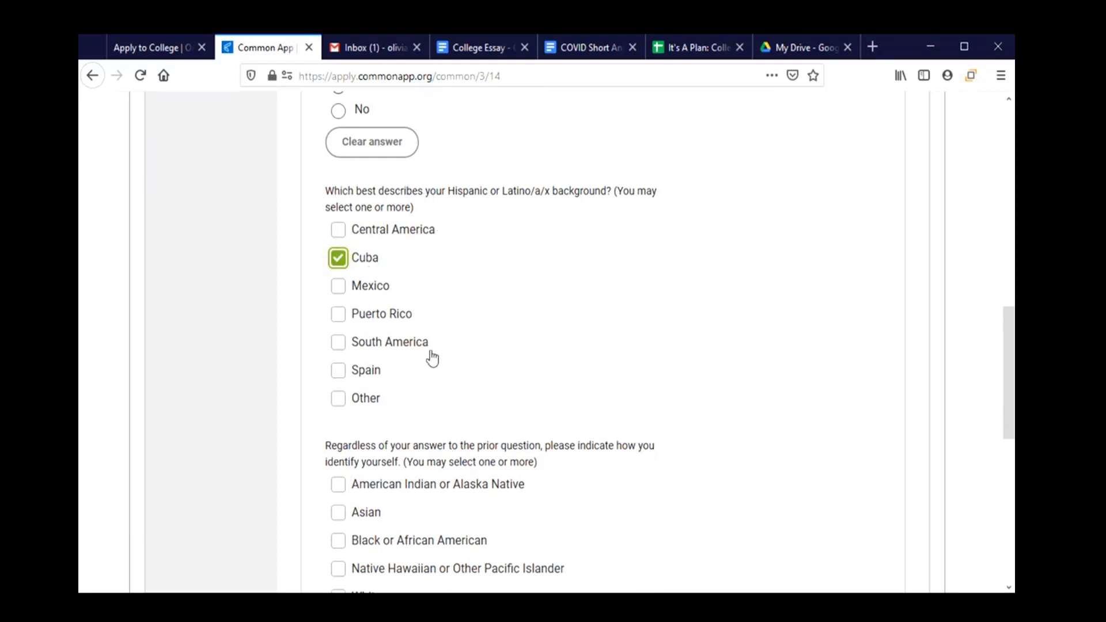
{"action": "scroll", "coordinate": [484, 349], "scroll_direction": "down", "scroll_amount": 2}
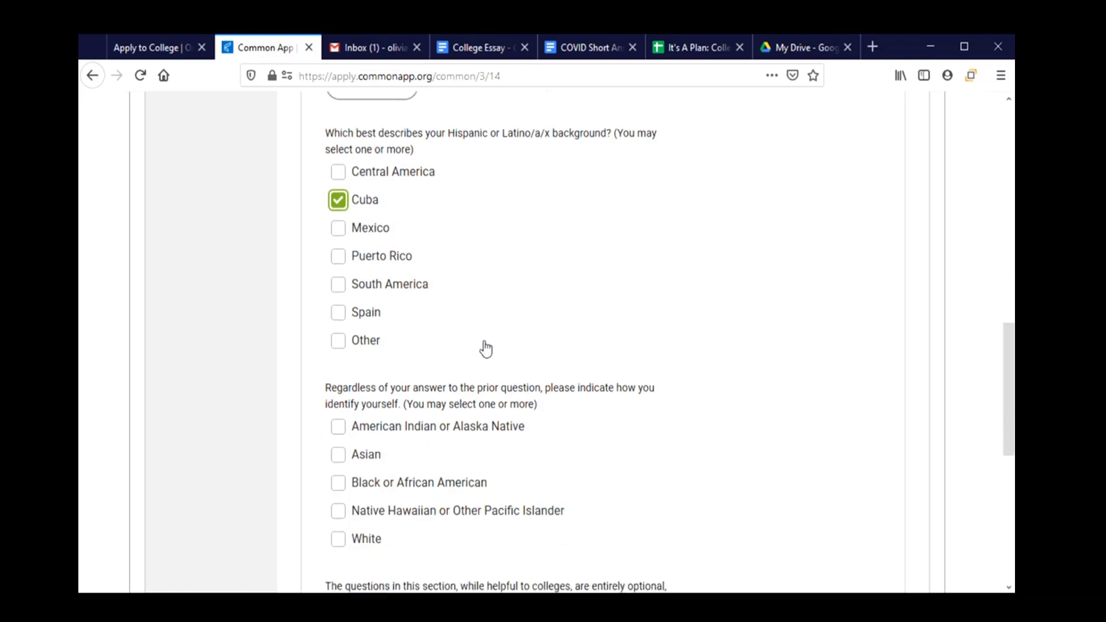
{"action": "scroll", "coordinate": [486, 348], "scroll_direction": "down", "scroll_amount": 3}
{"action": "scroll", "coordinate": [484, 341], "scroll_direction": "down", "scroll_amount": 3}
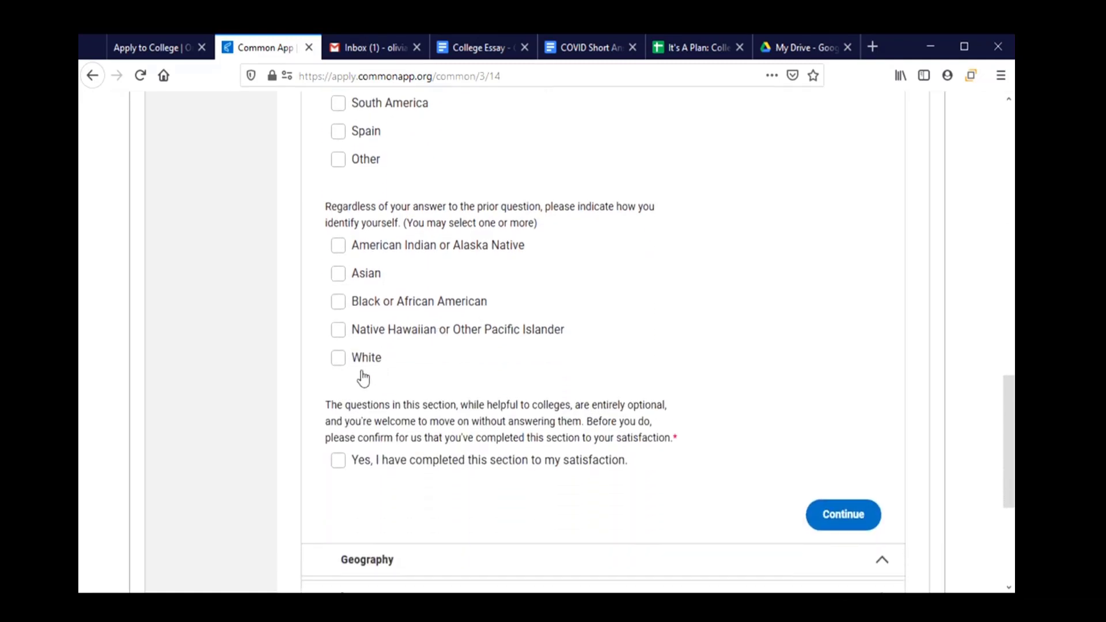
Tick White with Europe as background and confirm Demographics is complete.
{"action": "left_click", "coordinate": [361, 369]}
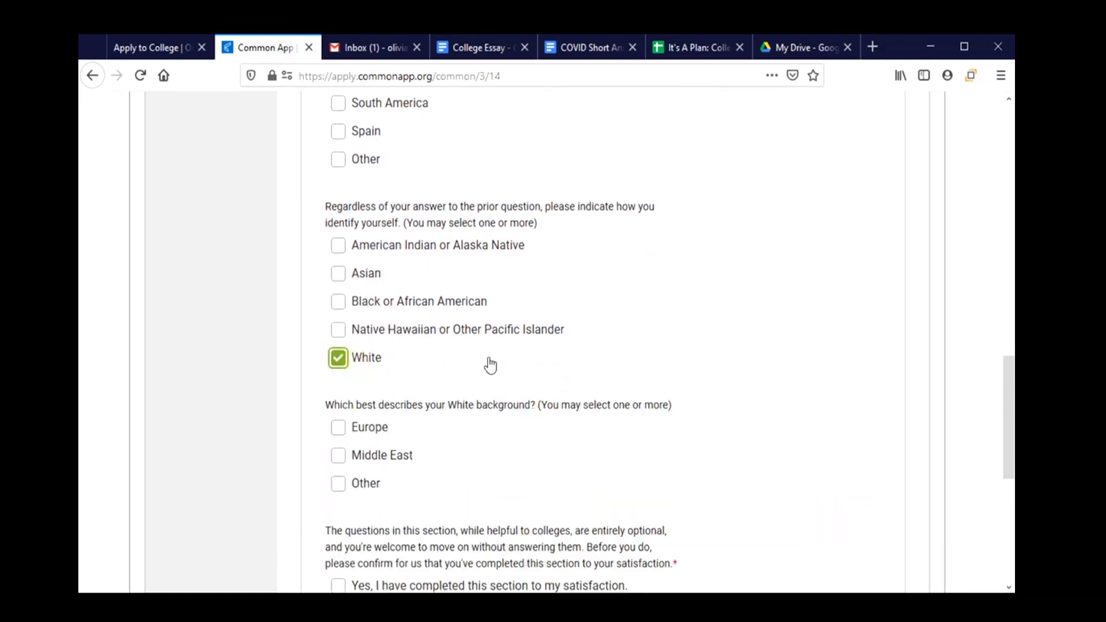
{"action": "scroll", "coordinate": [489, 365], "scroll_direction": "down", "scroll_amount": 3}
{"action": "left_click", "coordinate": [365, 279]}
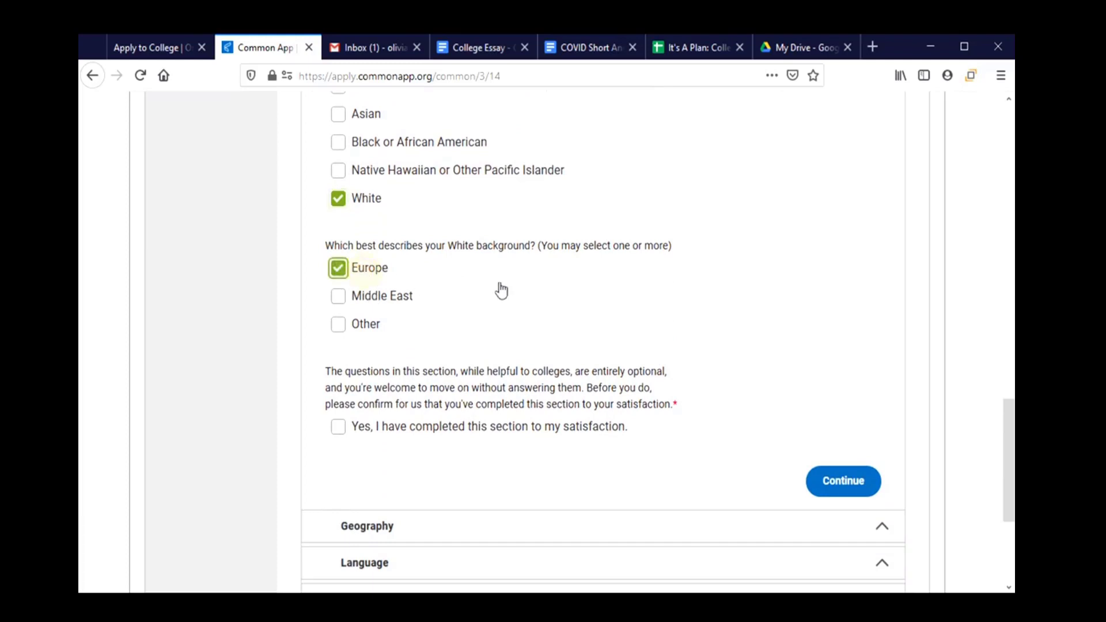
{"action": "scroll", "coordinate": [531, 291], "scroll_direction": "down", "scroll_amount": 3}
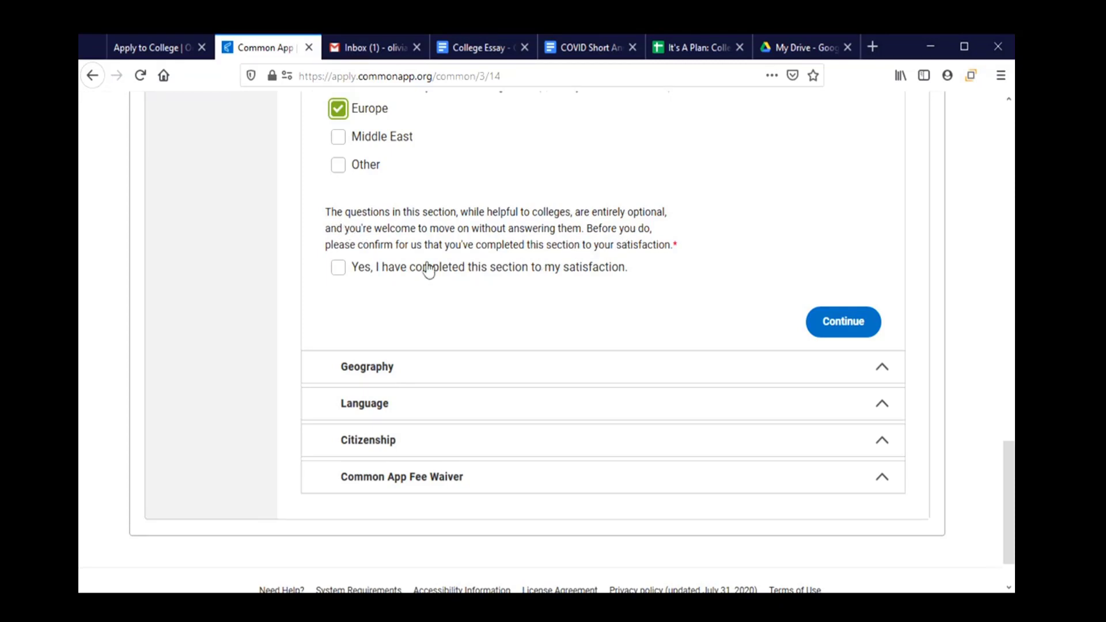
{"action": "left_click", "coordinate": [335, 272]}
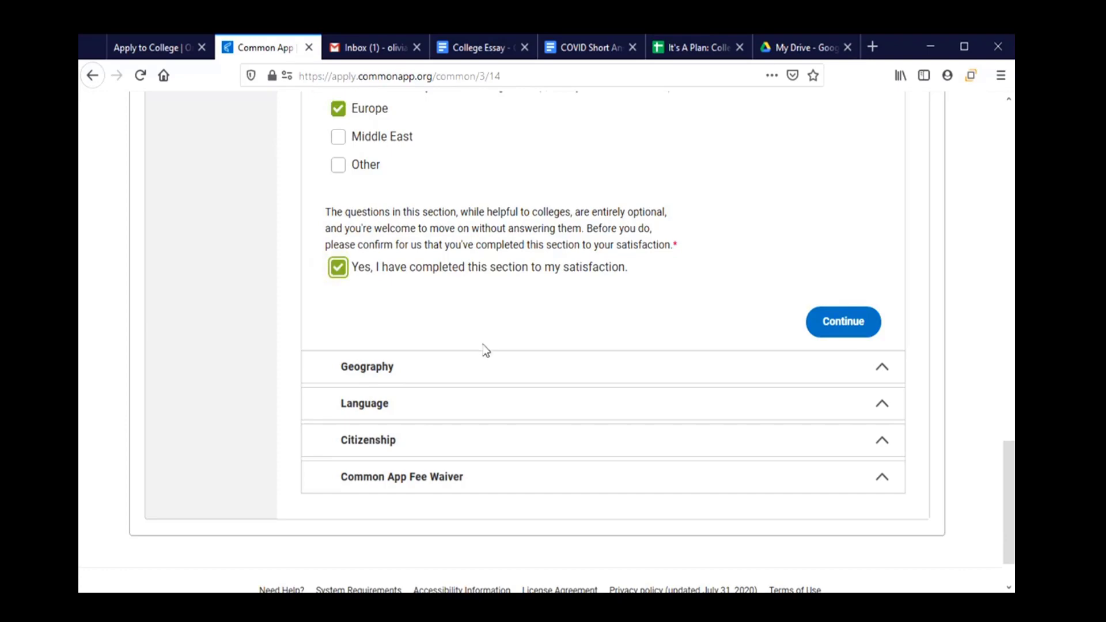
{"action": "left_click", "coordinate": [549, 363]}
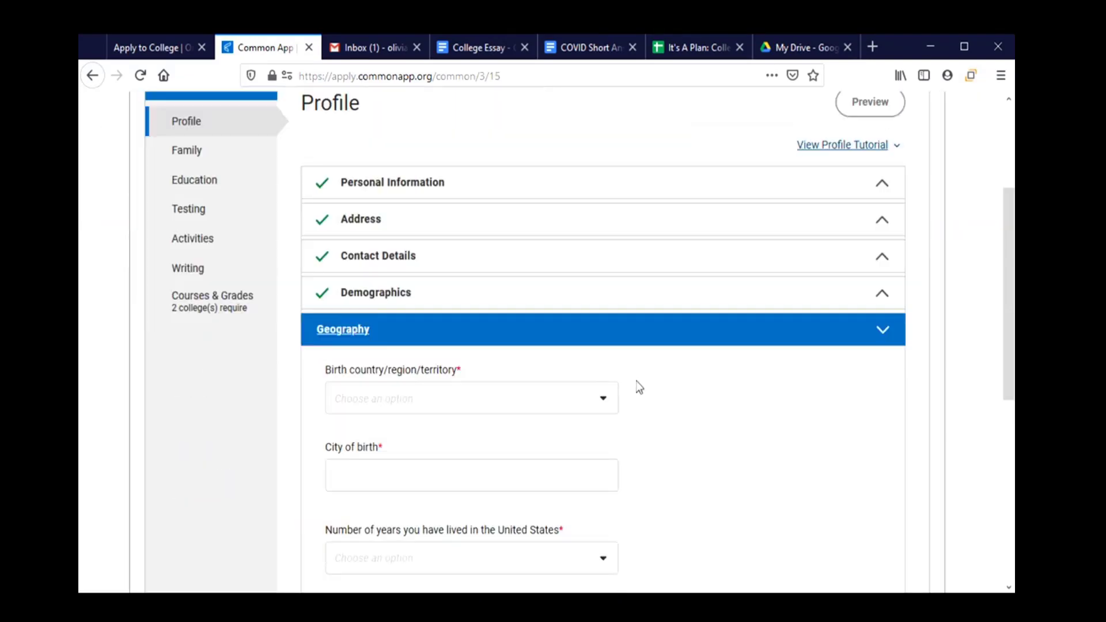
Set the birthplace to Corvallis, Oregon, United States of America.
{"action": "scroll", "coordinate": [709, 399], "scroll_direction": "down", "scroll_amount": 3}
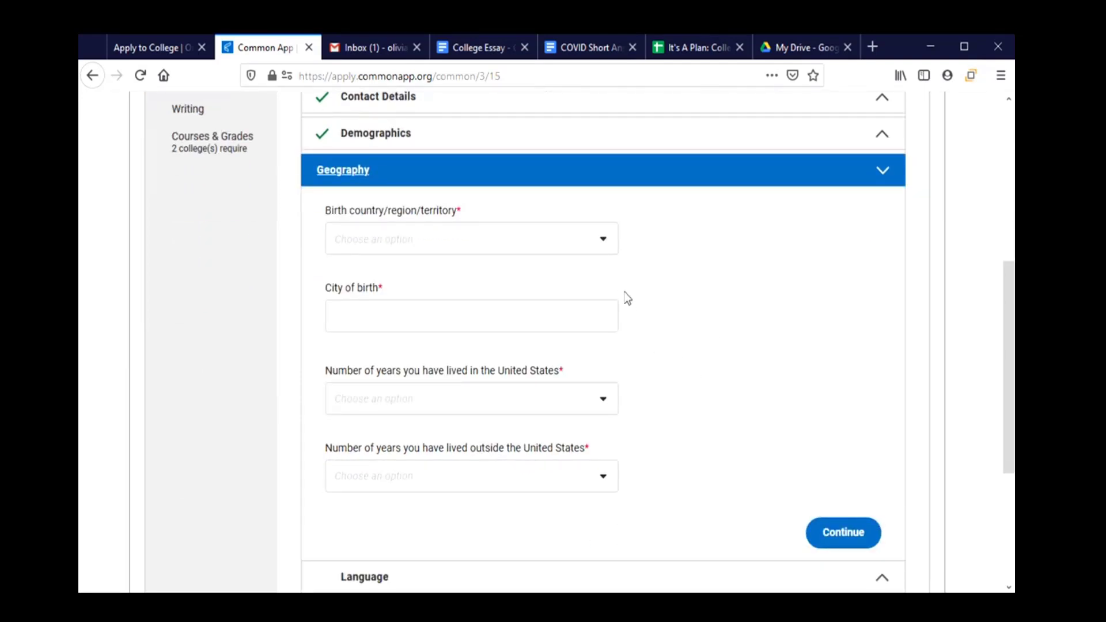
{"action": "left_click", "coordinate": [589, 246]}
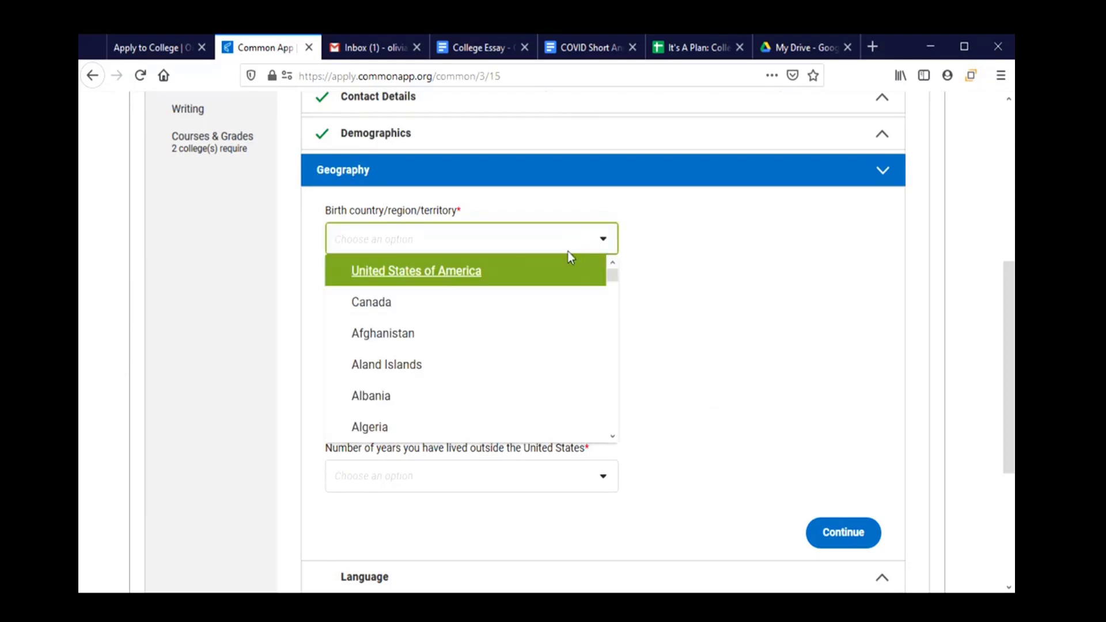
{"action": "left_click", "coordinate": [446, 282]}
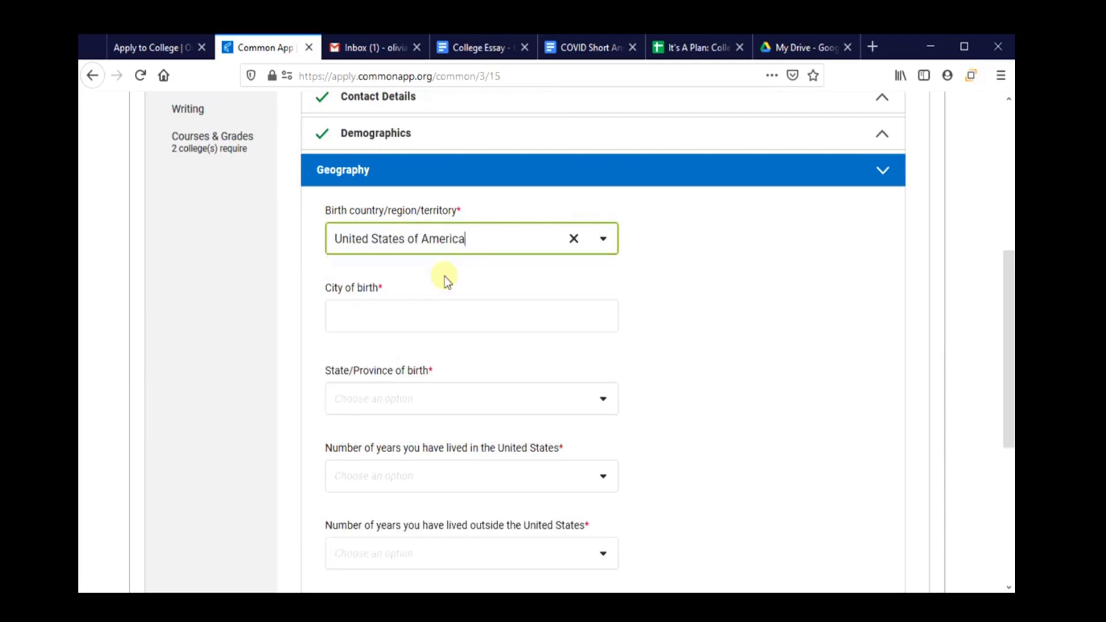
{"action": "left_click", "coordinate": [469, 310]}
{"action": "type", "text": "C"}
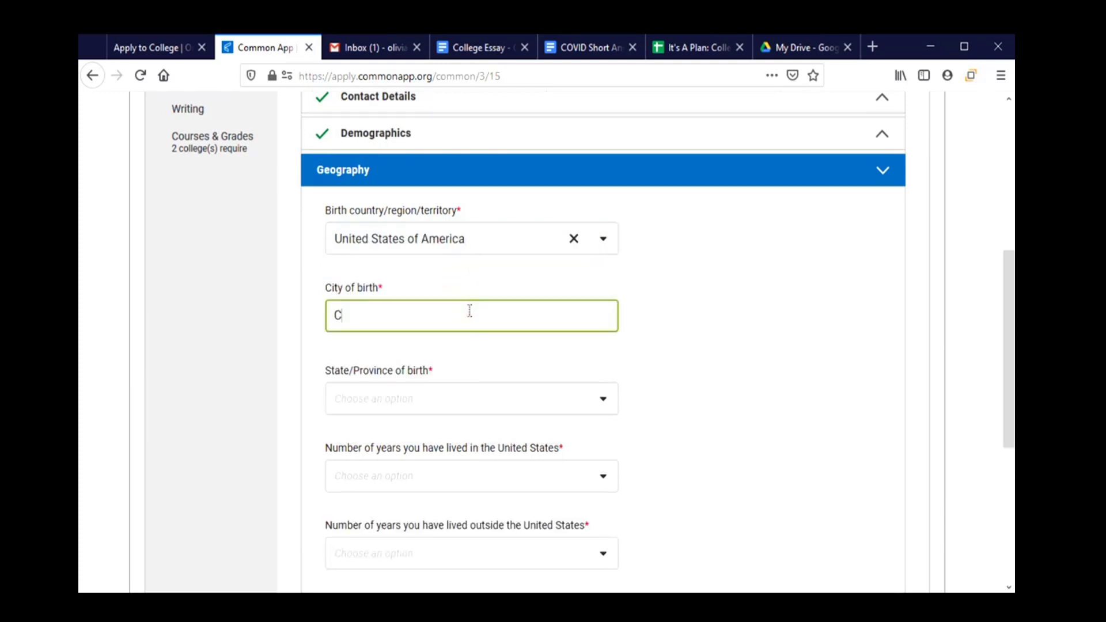
{"action": "type", "text": "orvlasi"}
{"action": "key", "text": "BackSpace"}
{"action": "key", "text": "BackSpace"}
{"action": "key", "text": "BackSpace"}
{"action": "key", "text": "BackSpace"}
{"action": "type", "text": "allis"}
{"action": "left_click", "coordinate": [511, 408]}
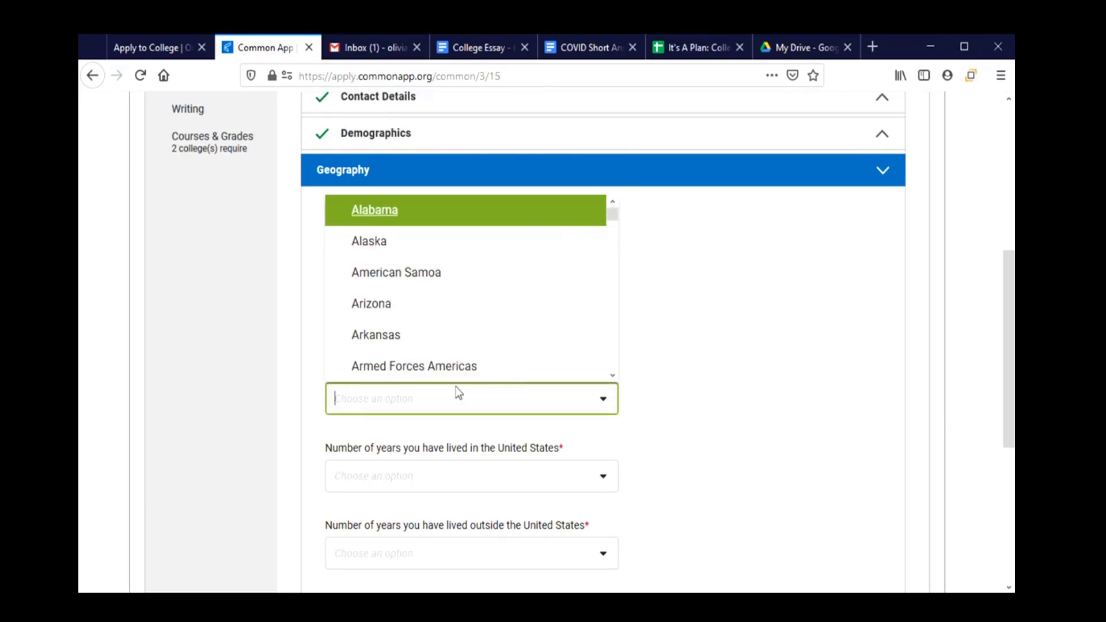
{"action": "type", "text": "otr"}
{"action": "key", "text": "BackSpace"}
{"action": "key", "text": "BackSpace"}
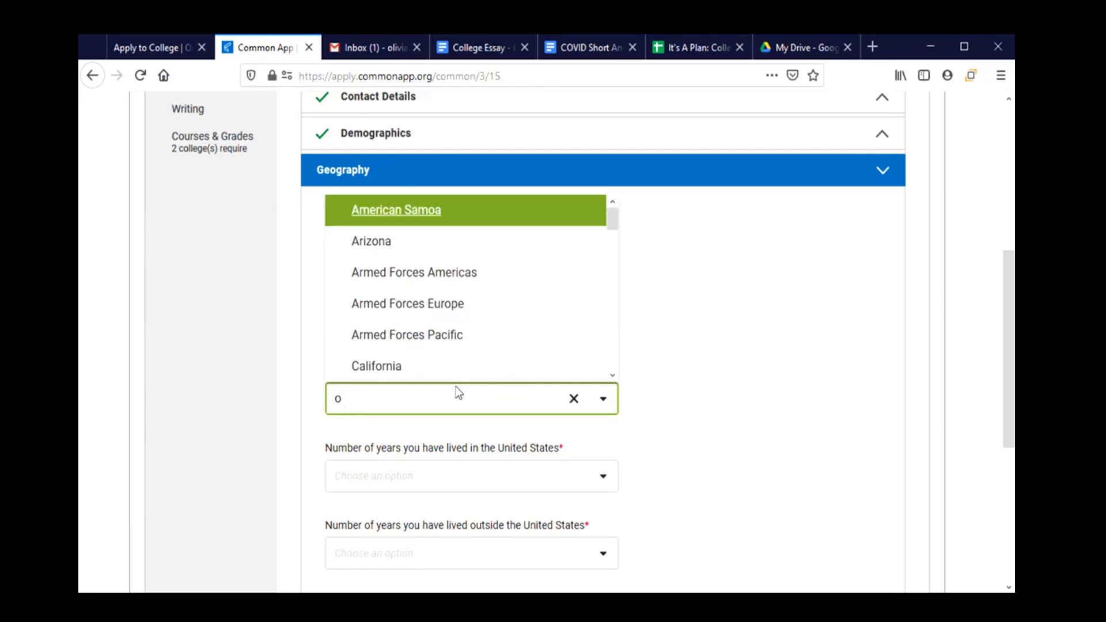
{"action": "type", "text": "re"}
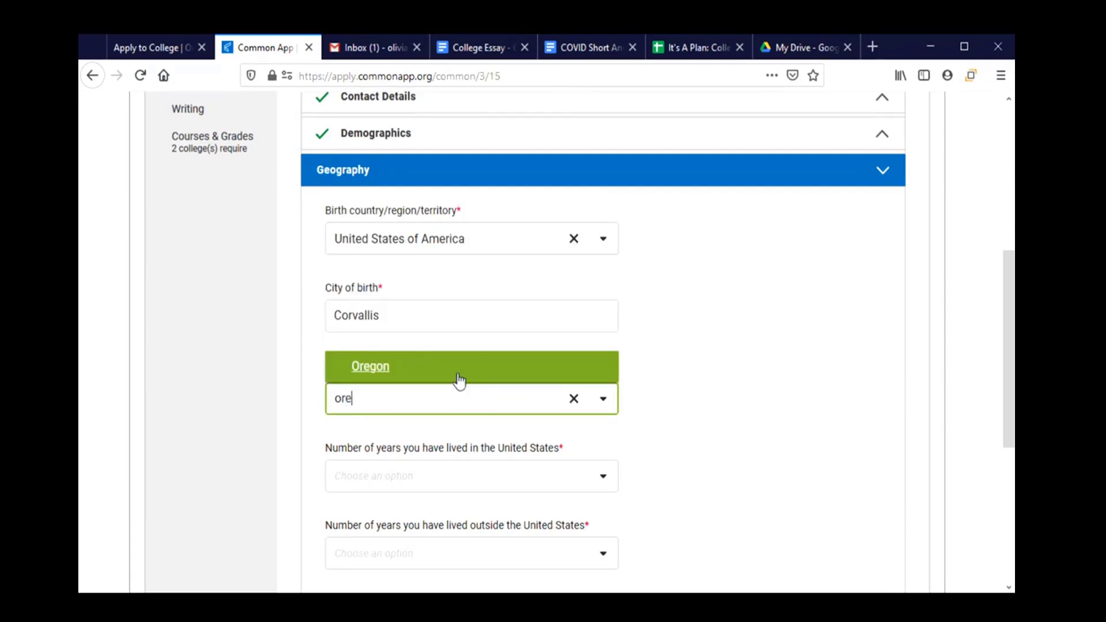
{"action": "left_click", "coordinate": [462, 376]}
Choose 17 years lived in the United States and 0 years outside.
{"action": "scroll", "coordinate": [465, 371], "scroll_direction": "down", "scroll_amount": 3}
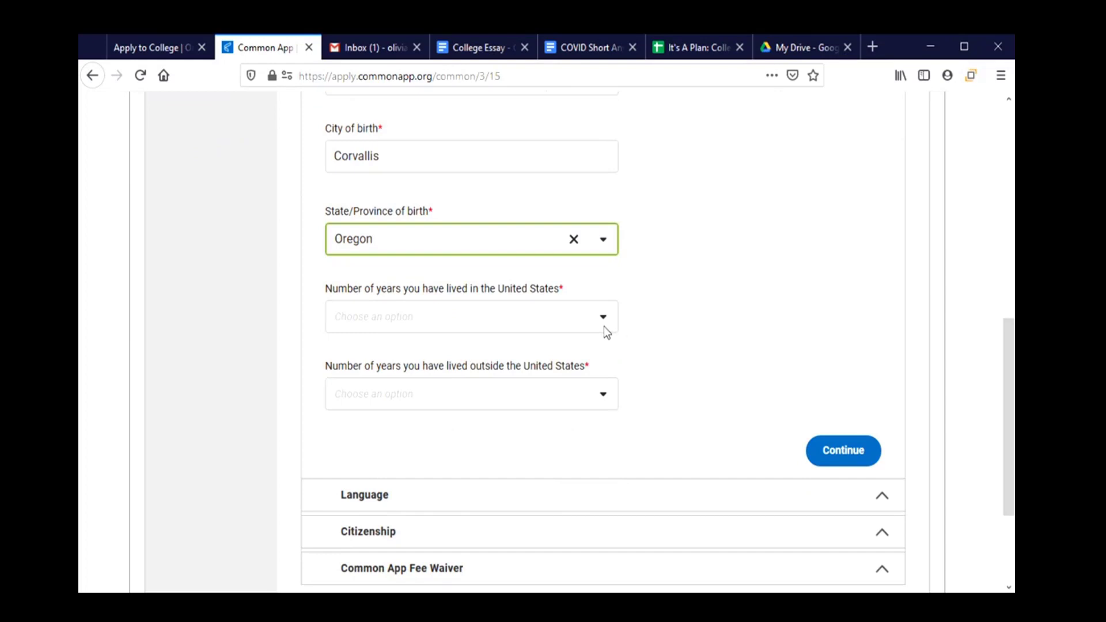
{"action": "left_click", "coordinate": [602, 321]}
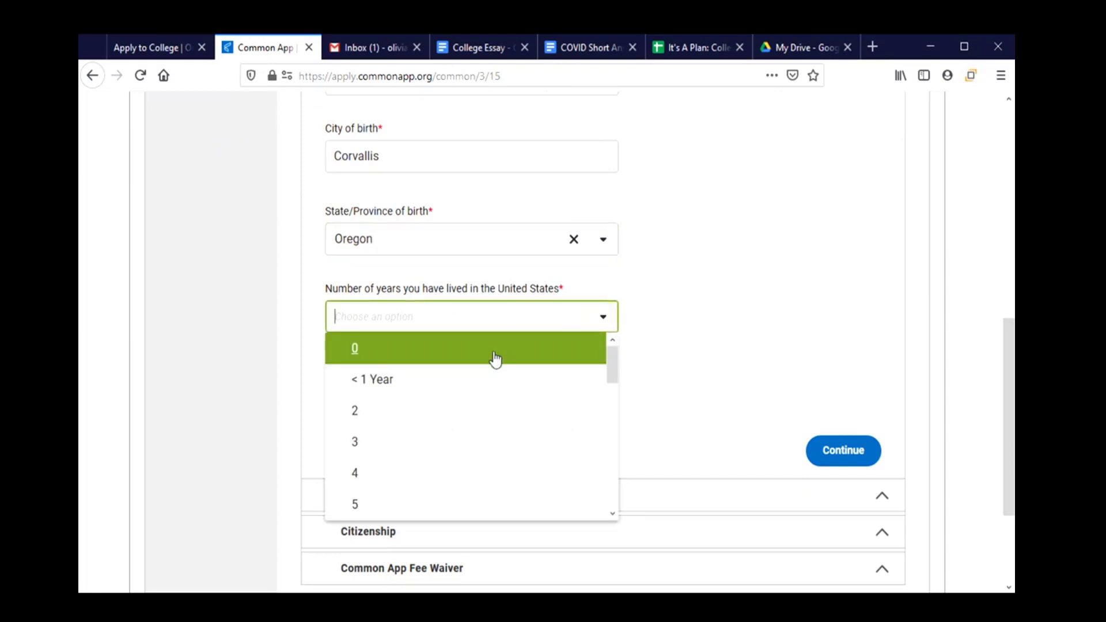
{"action": "scroll", "coordinate": [474, 413], "scroll_direction": "down", "scroll_amount": 8}
{"action": "scroll", "coordinate": [473, 413], "scroll_direction": "down", "scroll_amount": 1}
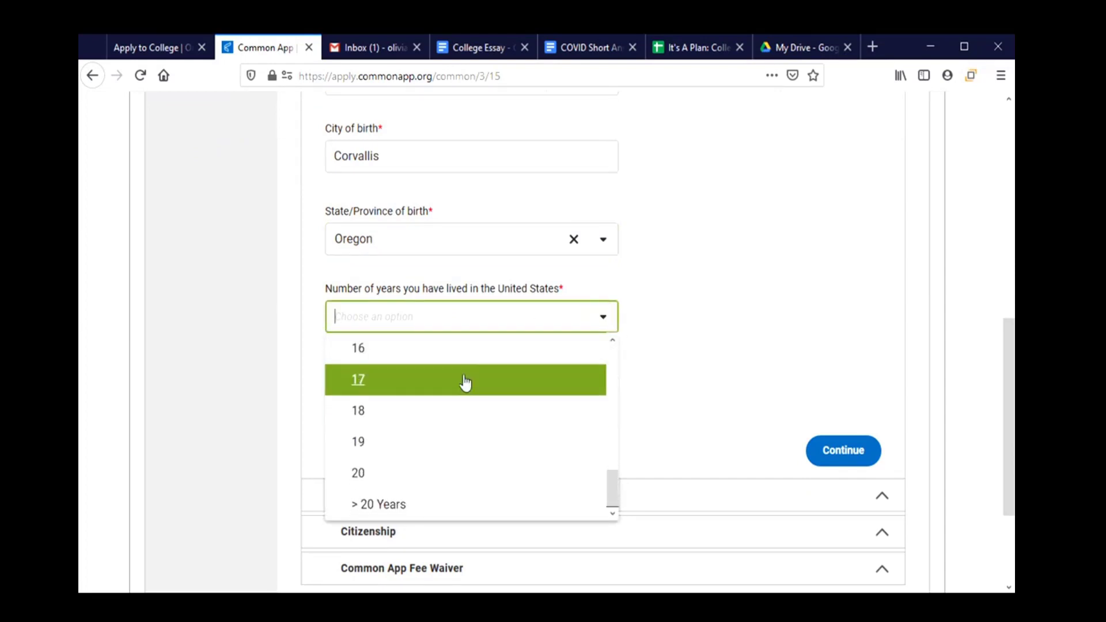
{"action": "left_click", "coordinate": [464, 381]}
{"action": "scroll", "coordinate": [633, 380], "scroll_direction": "down", "scroll_amount": 3}
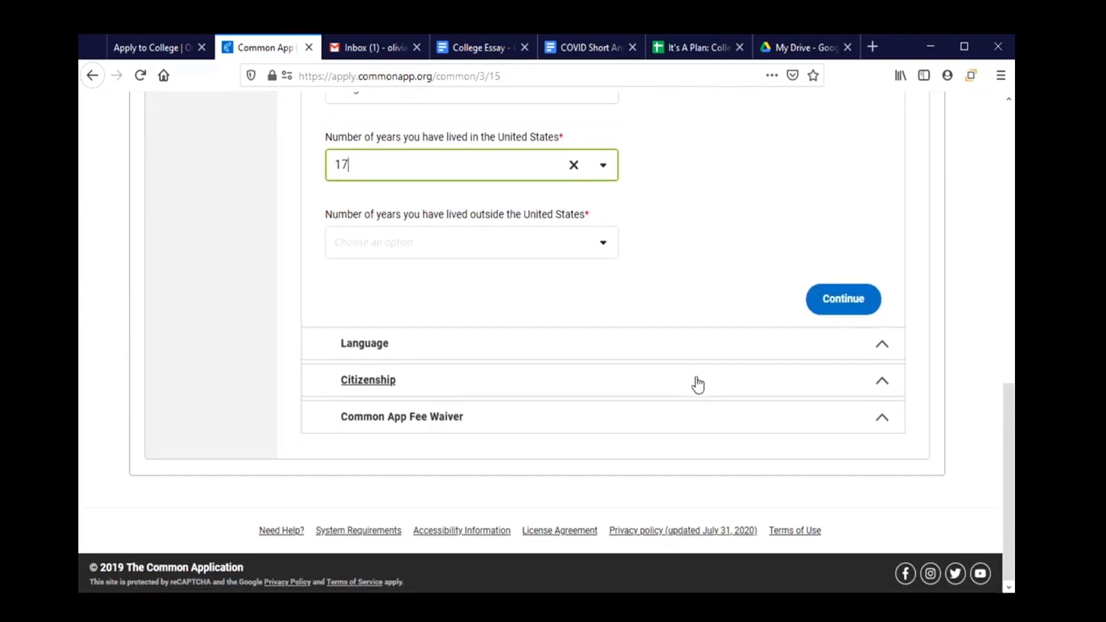
{"action": "left_click", "coordinate": [605, 242]}
{"action": "left_click", "coordinate": [493, 269]}
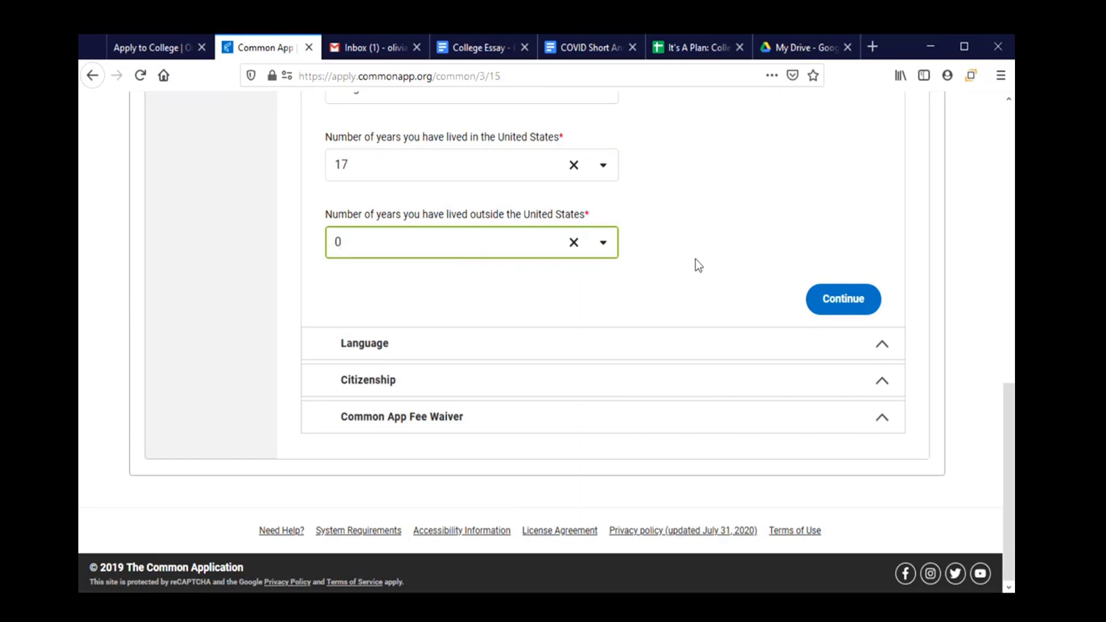
Declare 2 languages and add English as first language, spoken, read, written and used at home.
{"action": "left_click", "coordinate": [632, 359]}
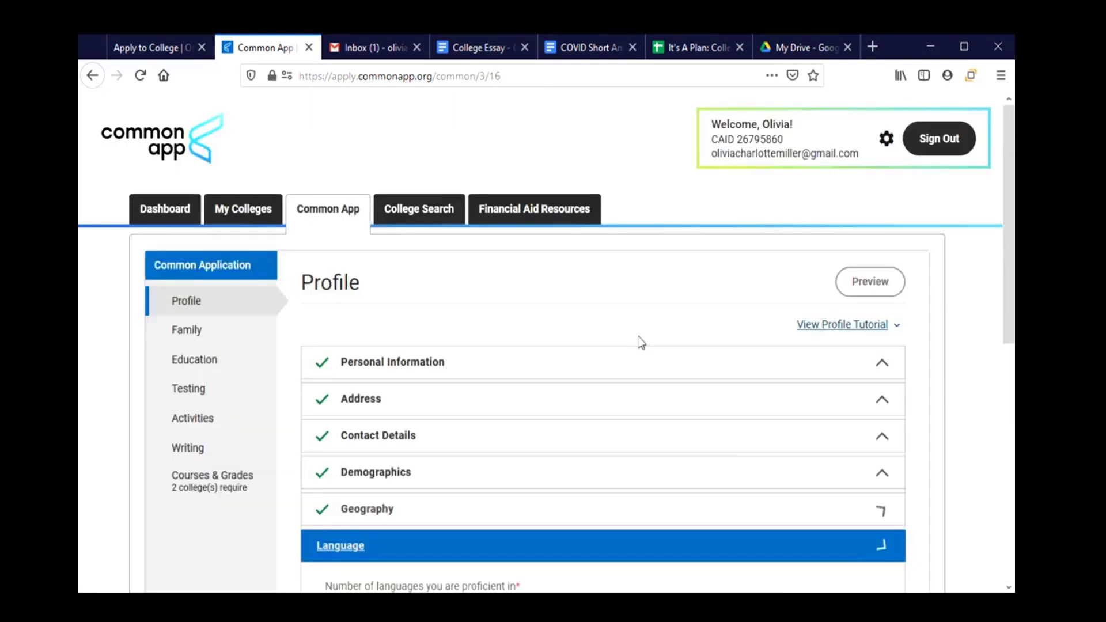
{"action": "scroll", "coordinate": [634, 342], "scroll_direction": "down", "scroll_amount": 4}
{"action": "scroll", "coordinate": [587, 341], "scroll_direction": "down", "scroll_amount": 3}
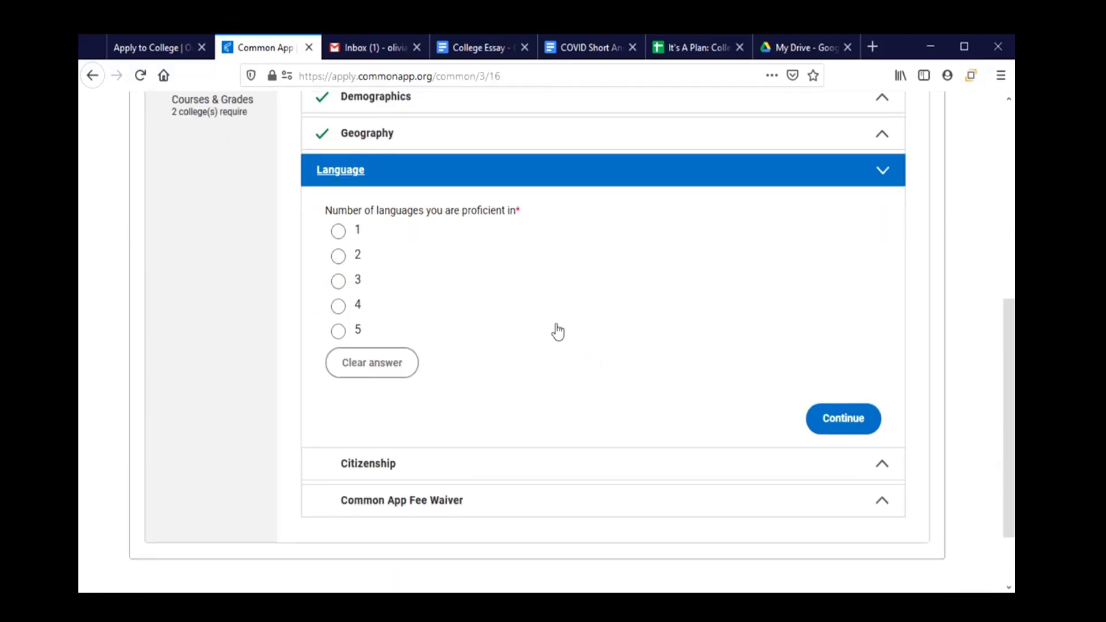
{"action": "left_click", "coordinate": [339, 257]}
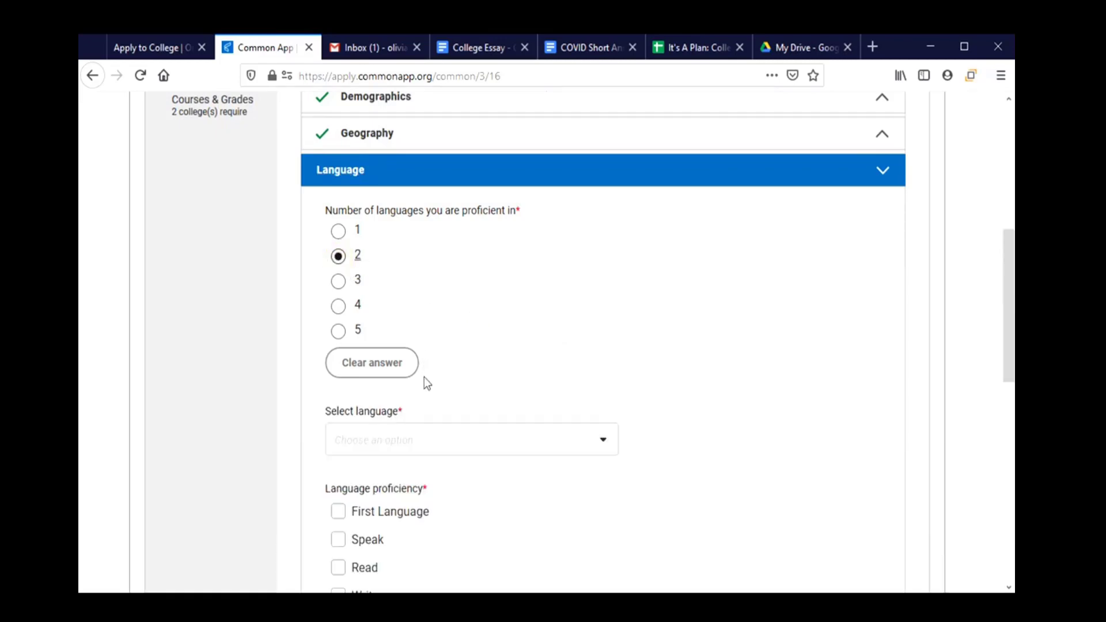
{"action": "left_click", "coordinate": [417, 440]}
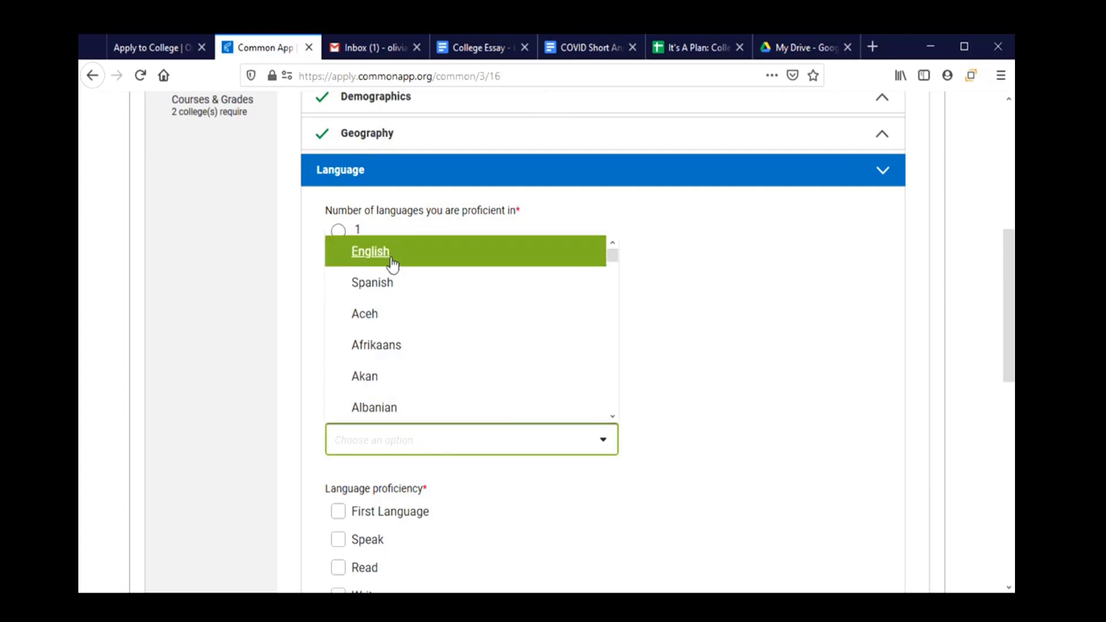
{"action": "left_click", "coordinate": [357, 259]}
{"action": "scroll", "coordinate": [522, 340], "scroll_direction": "down", "scroll_amount": 3}
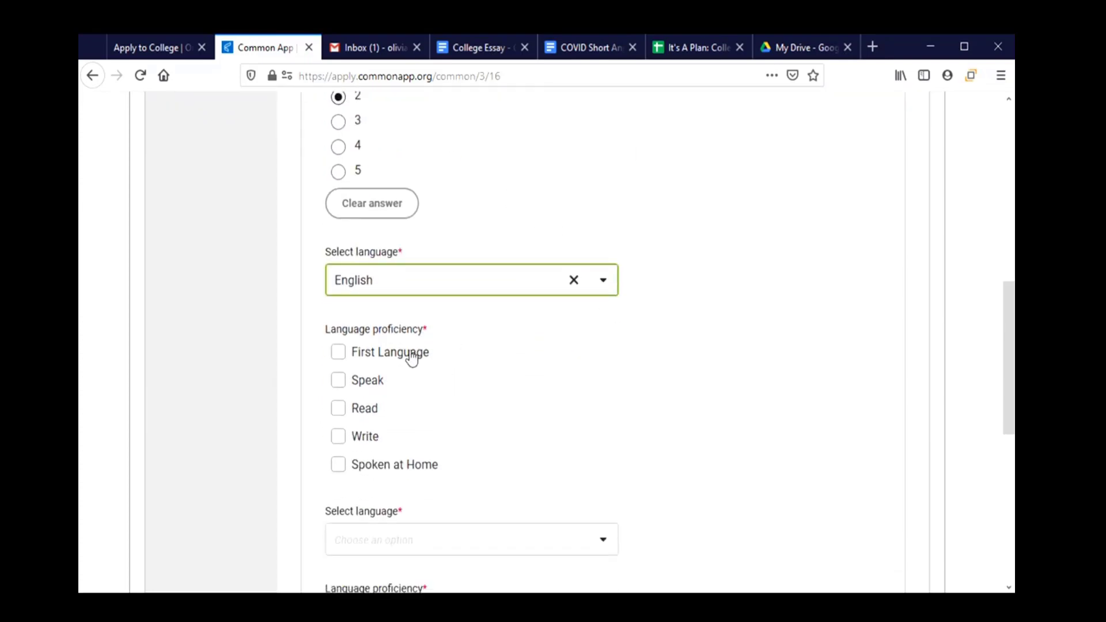
{"action": "left_click", "coordinate": [407, 353]}
{"action": "scroll", "coordinate": [576, 363], "scroll_direction": "down", "scroll_amount": 3}
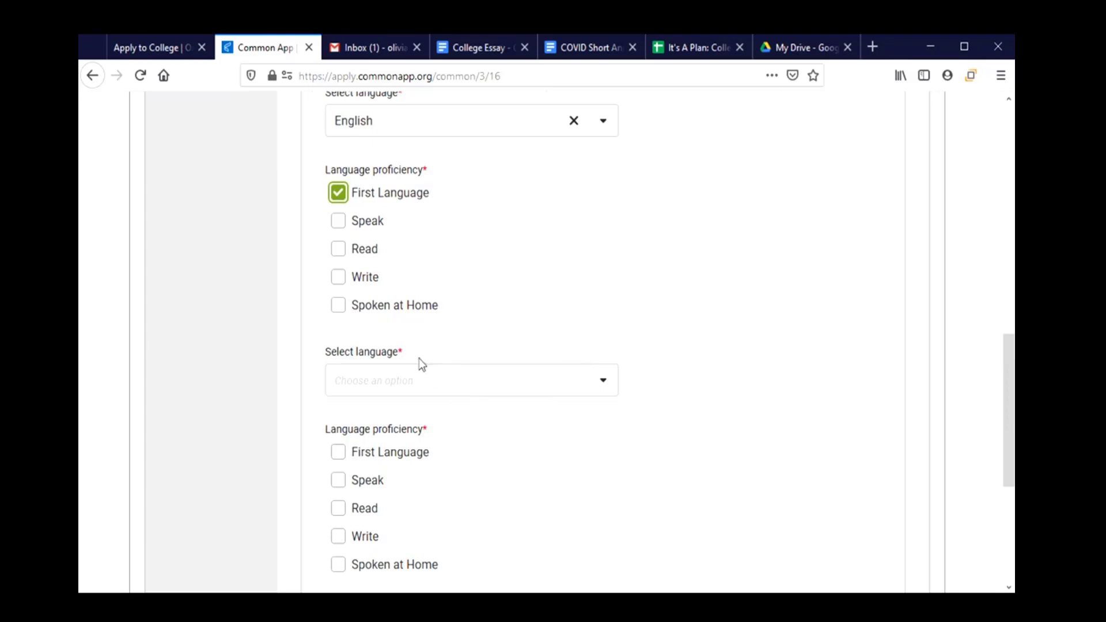
{"action": "left_click", "coordinate": [340, 227]}
{"action": "left_click", "coordinate": [338, 250]}
{"action": "left_click", "coordinate": [338, 278]}
{"action": "left_click", "coordinate": [340, 306]}
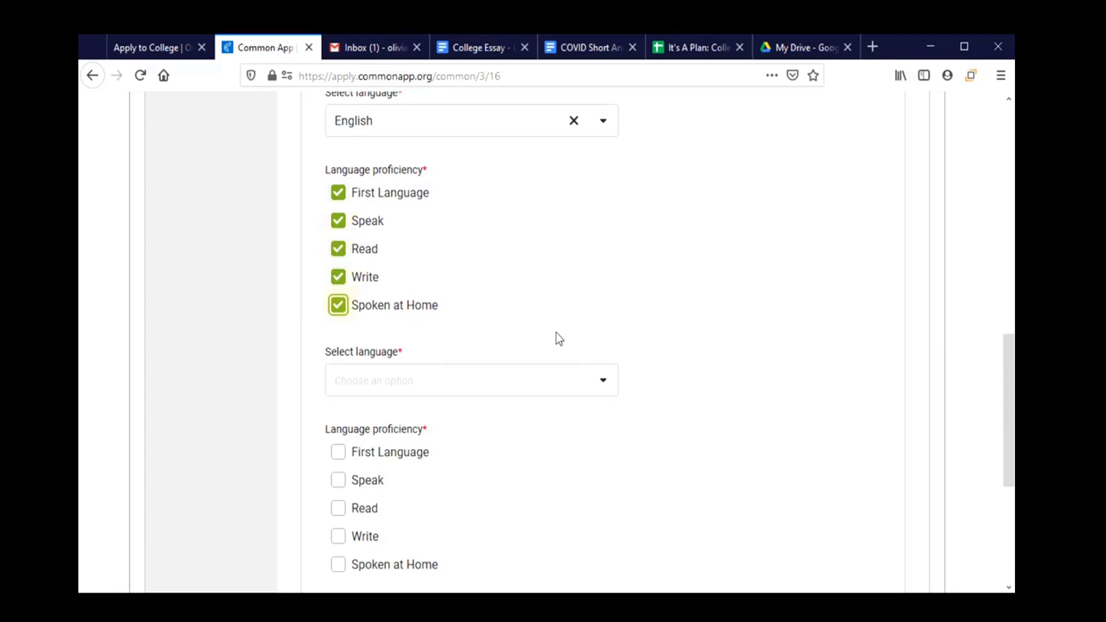
Add Spanish as the second language, ticking Speak, Read and Write.
{"action": "scroll", "coordinate": [555, 333], "scroll_direction": "down", "scroll_amount": 2}
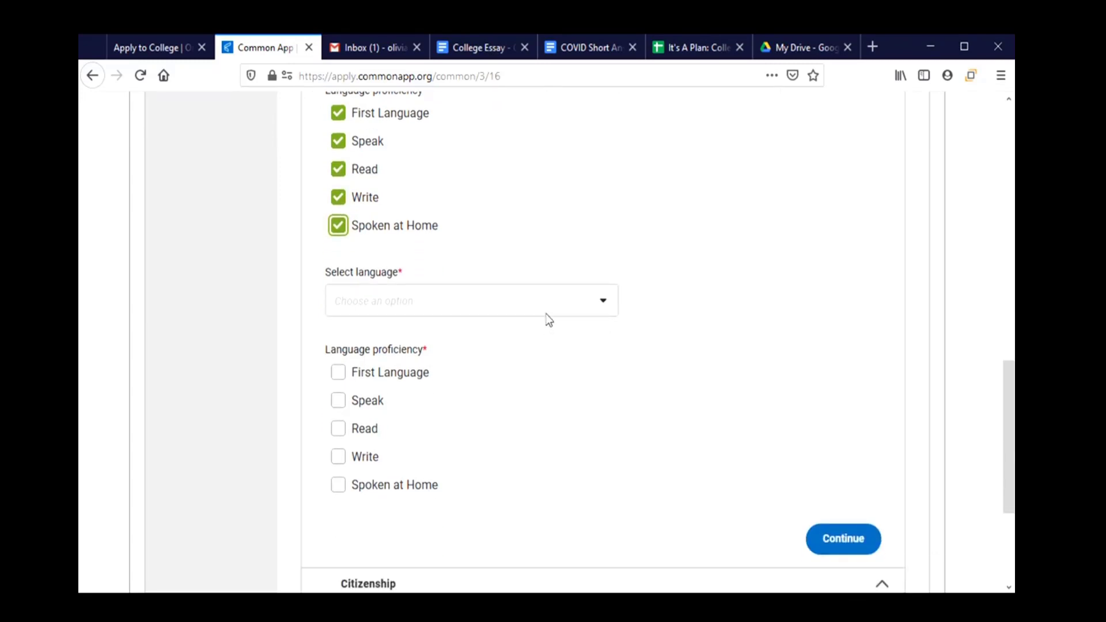
{"action": "left_click", "coordinate": [547, 317]}
{"action": "left_click", "coordinate": [420, 371]}
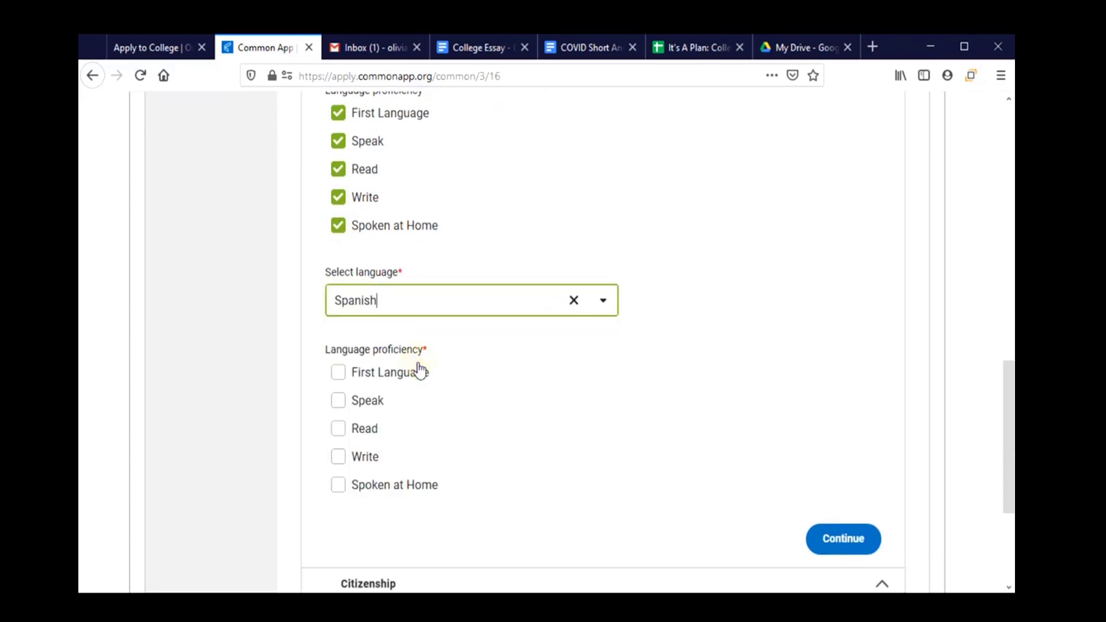
{"action": "left_click", "coordinate": [368, 405]}
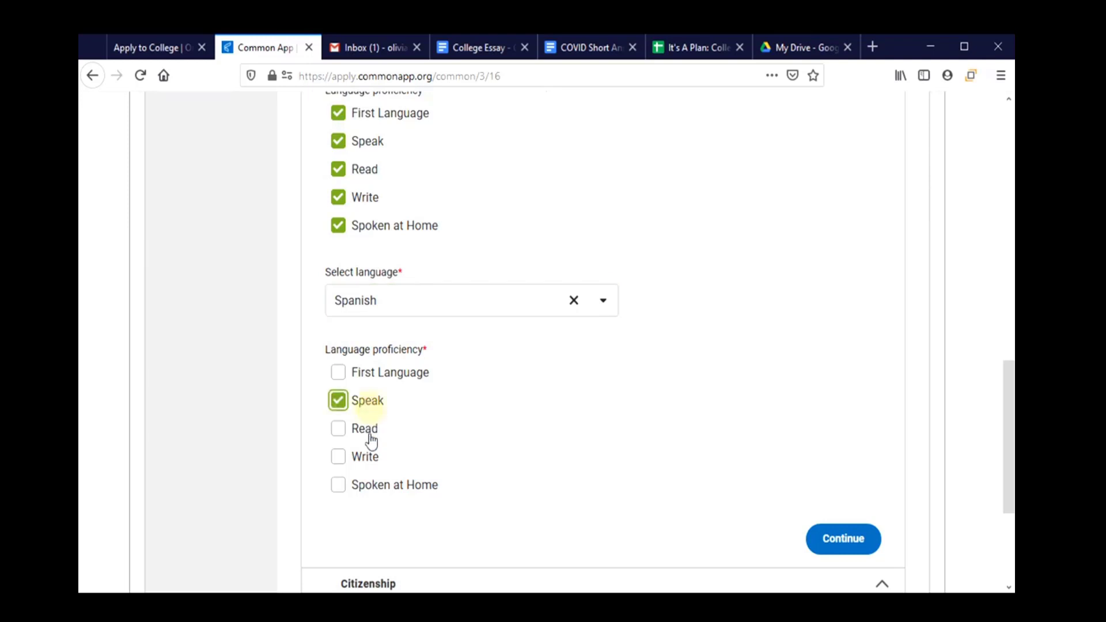
{"action": "left_click", "coordinate": [365, 436]}
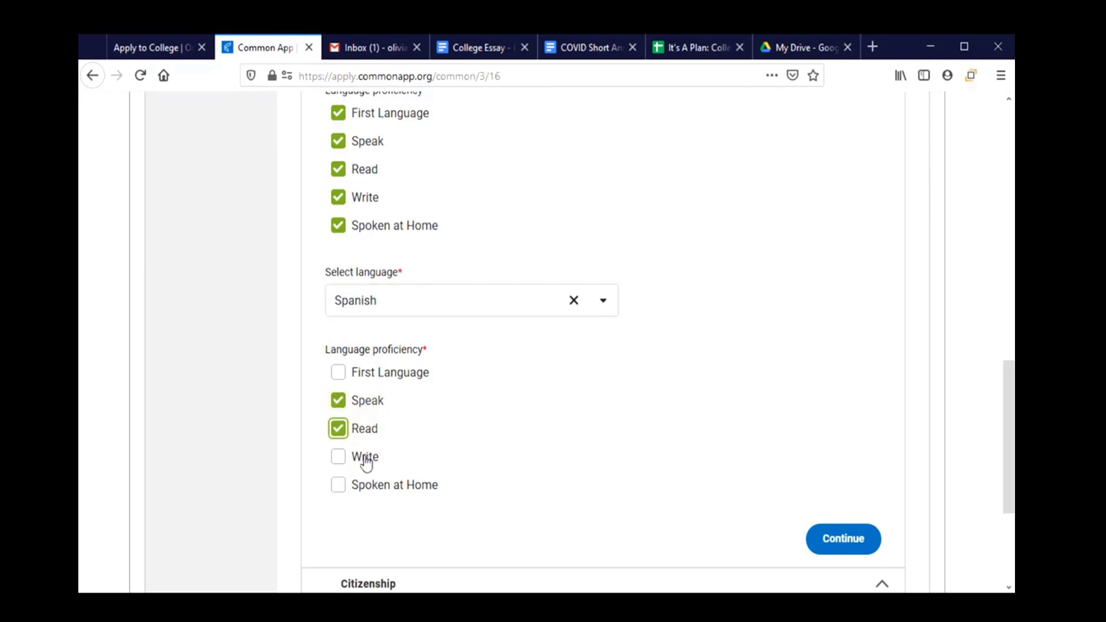
{"action": "left_click", "coordinate": [365, 458]}
{"action": "scroll", "coordinate": [559, 442], "scroll_direction": "down", "scroll_amount": 1}
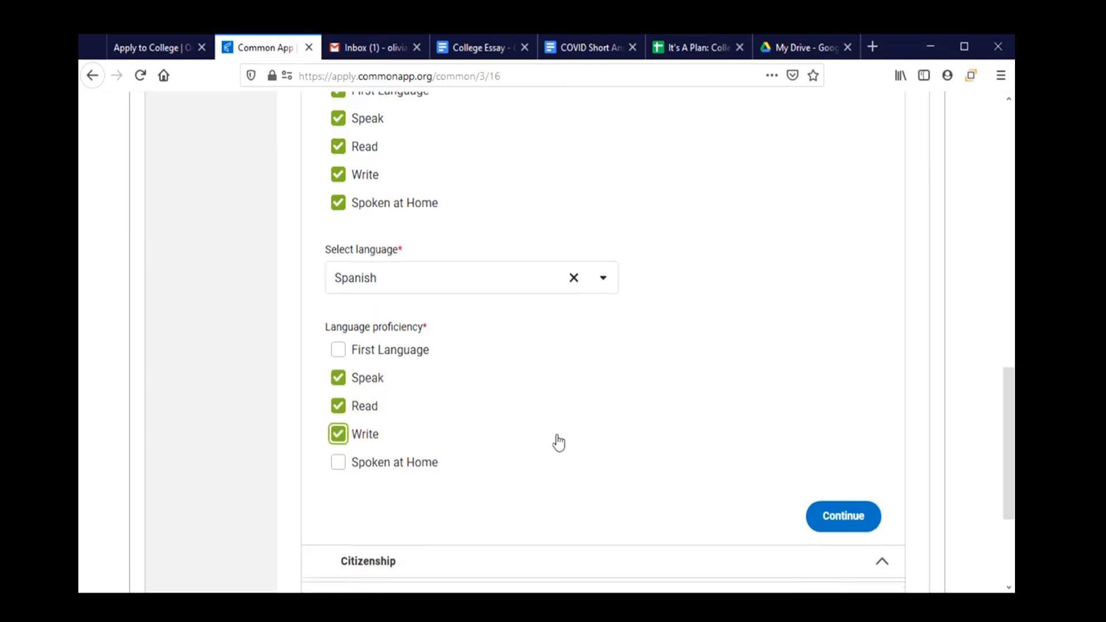
{"action": "scroll", "coordinate": [559, 443], "scroll_direction": "down", "scroll_amount": 3}
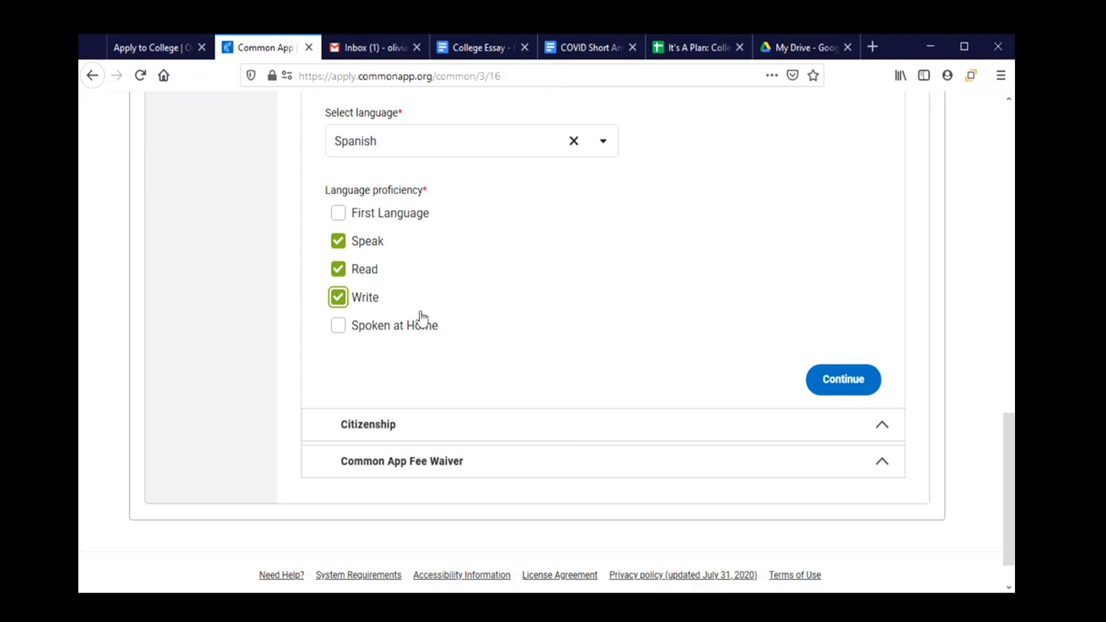
Set the citizenship status to U.S. Citizen or U.S. National.
{"action": "left_click", "coordinate": [519, 436]}
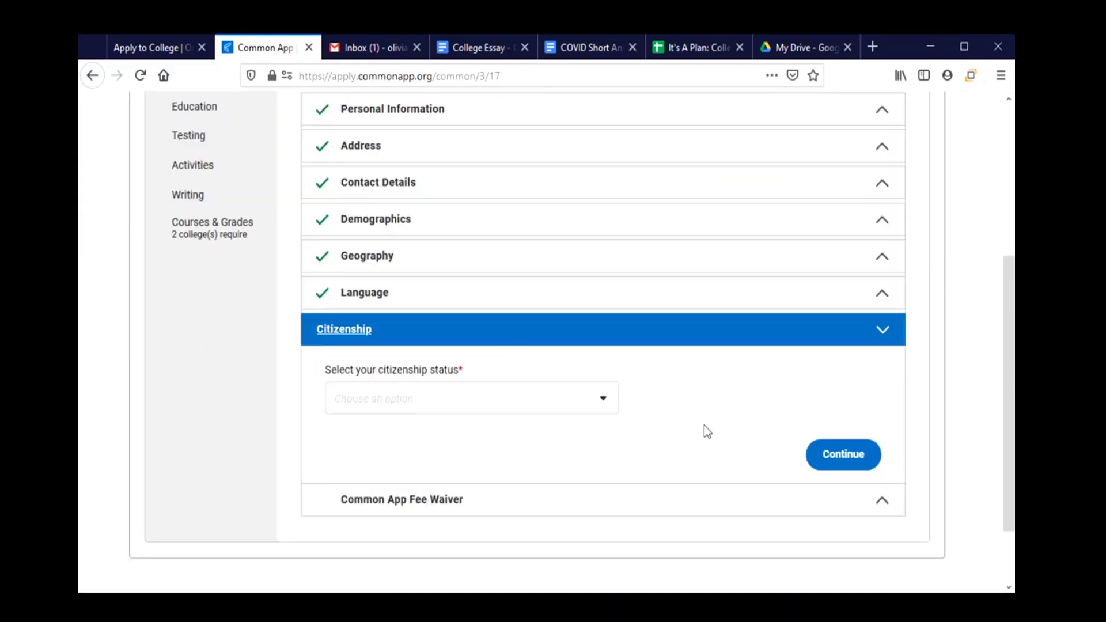
{"action": "left_click", "coordinate": [603, 401]}
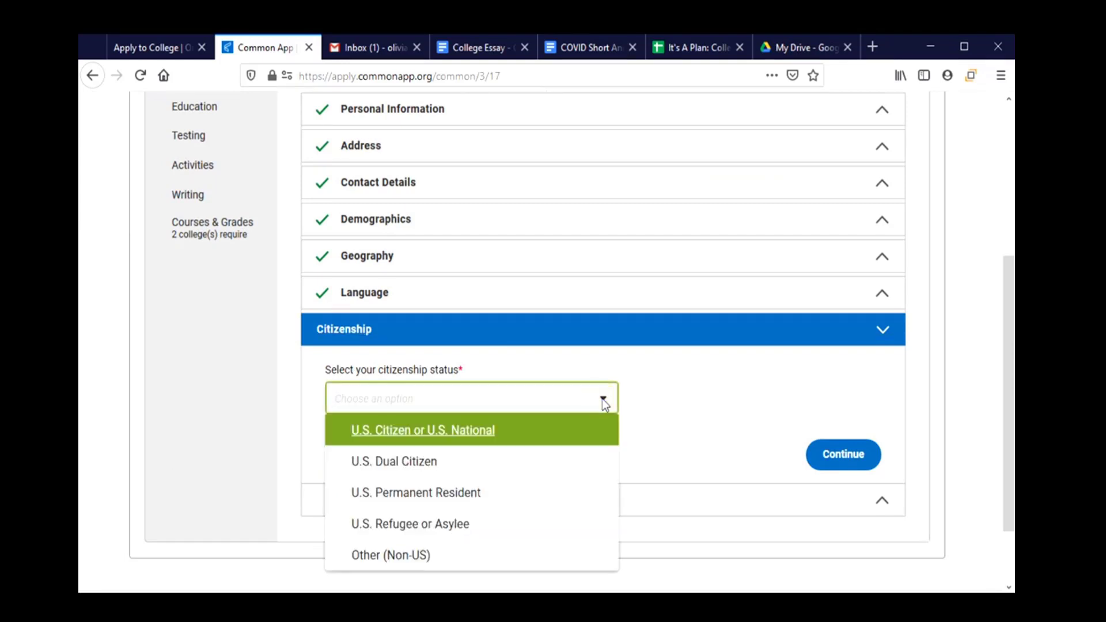
{"action": "left_click", "coordinate": [484, 440]}
{"action": "scroll", "coordinate": [506, 427], "scroll_direction": "down", "scroll_amount": 3}
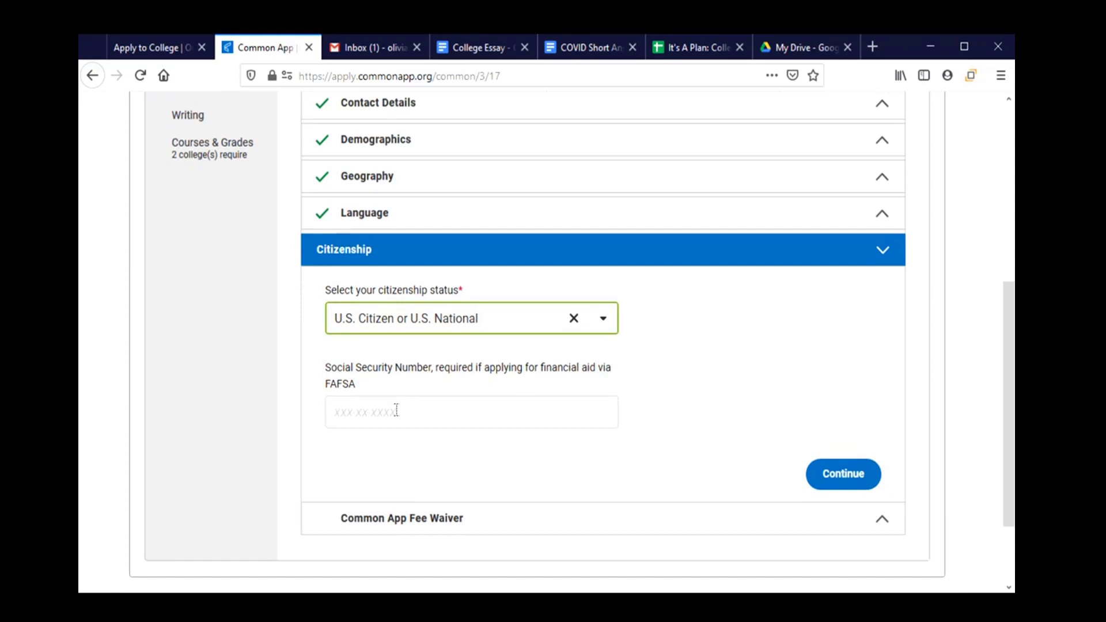
{"action": "left_click", "coordinate": [607, 324]}
{"action": "left_click", "coordinate": [508, 412]}
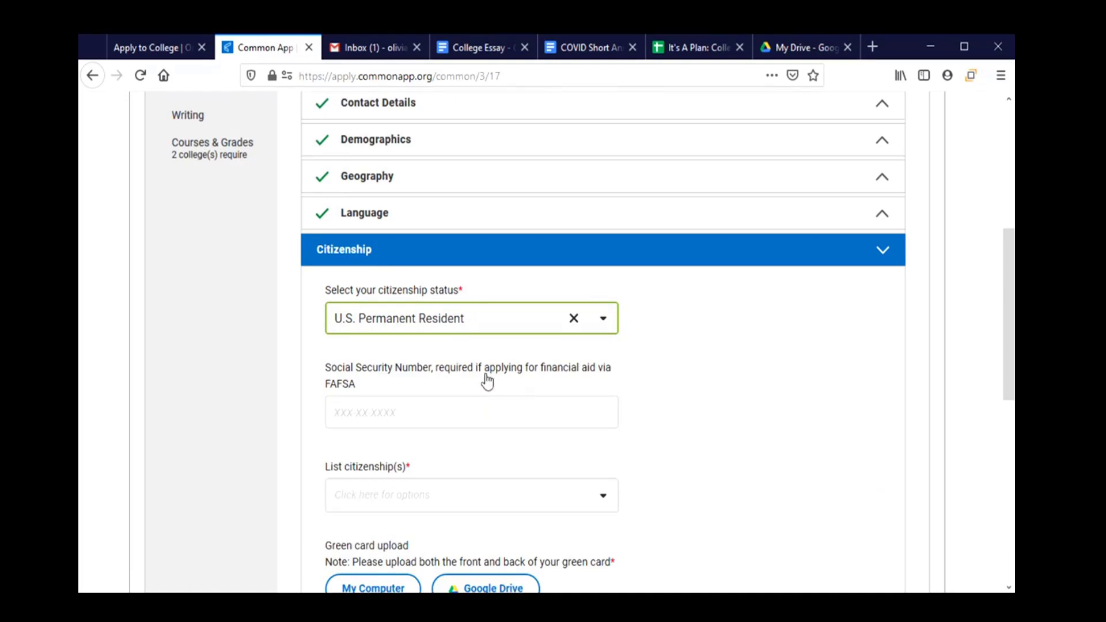
{"action": "left_click", "coordinate": [605, 318]}
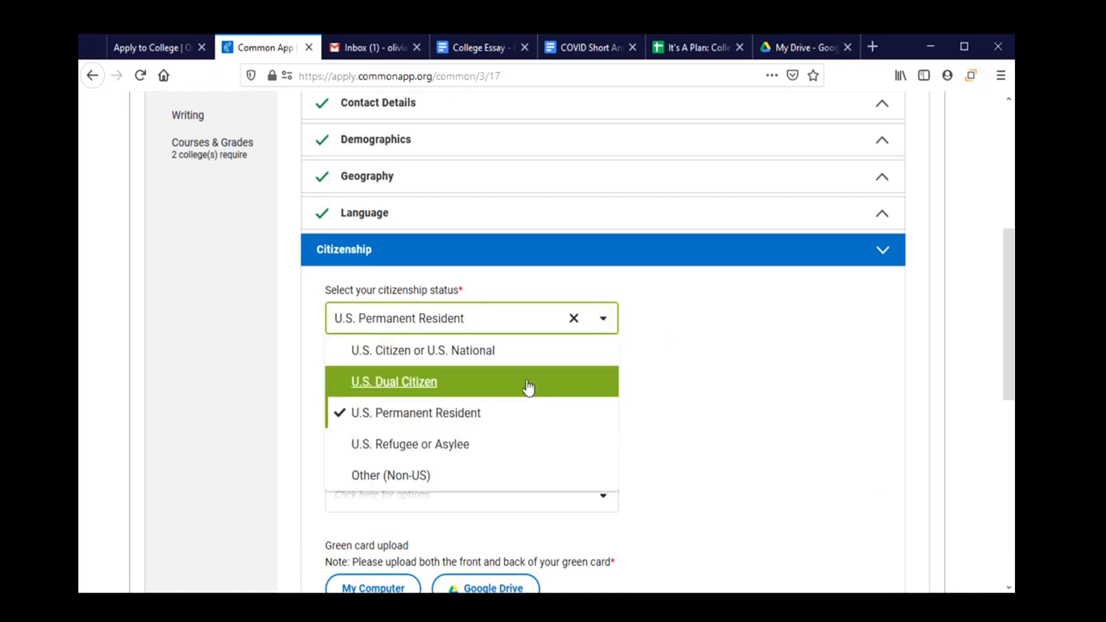
{"action": "left_click", "coordinate": [530, 351]}
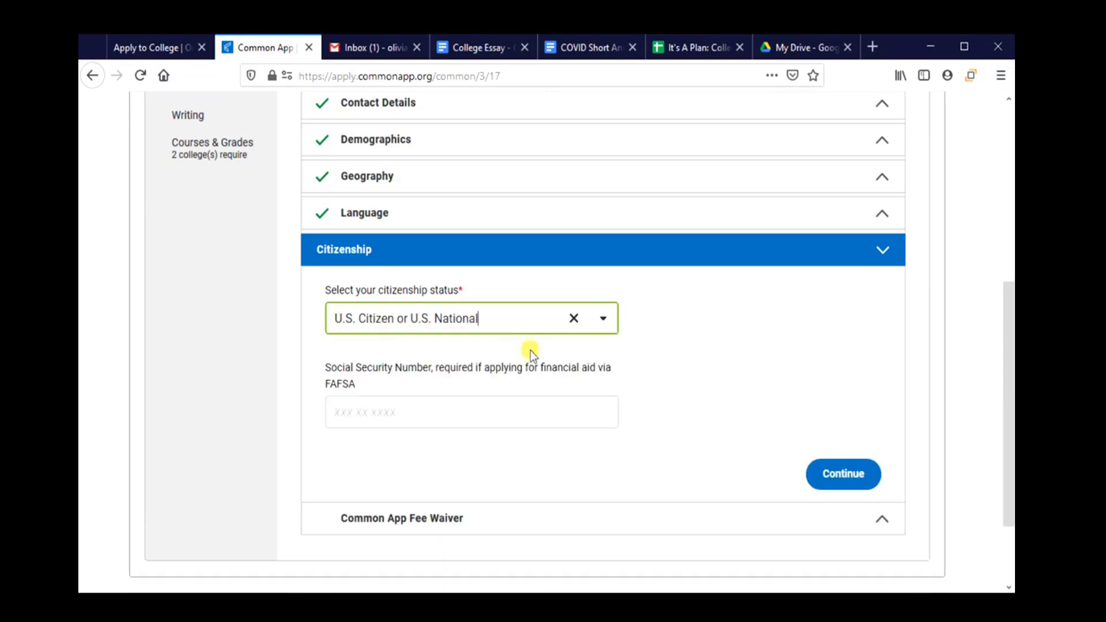
Enter the applicant's Social Security Number.
{"action": "left_click", "coordinate": [494, 410]}
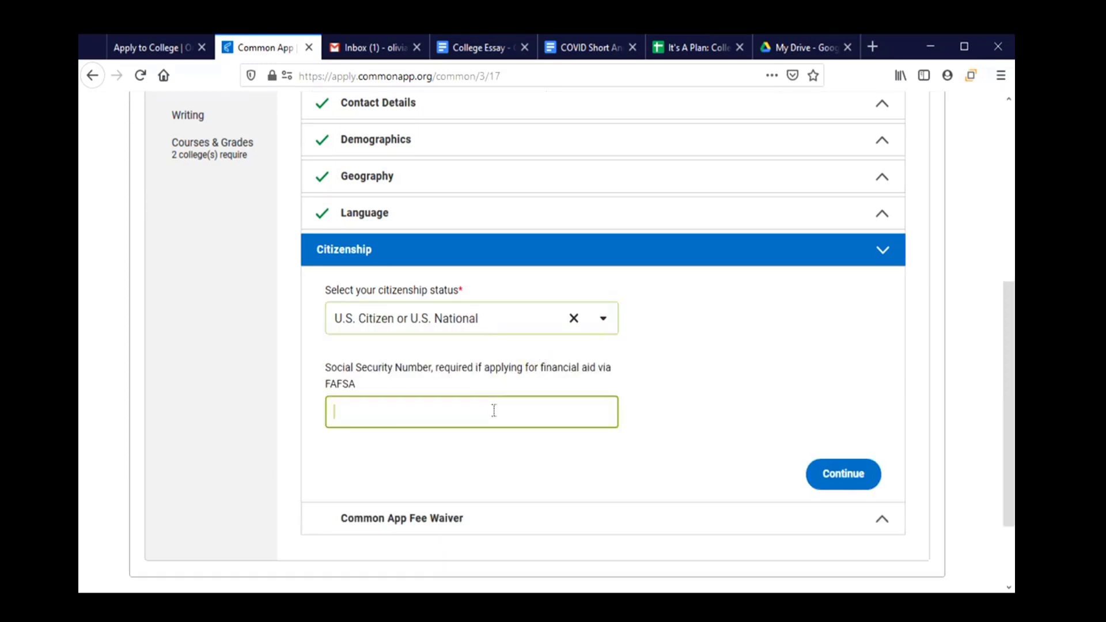
{"action": "type", "text": "123-45-6789"}
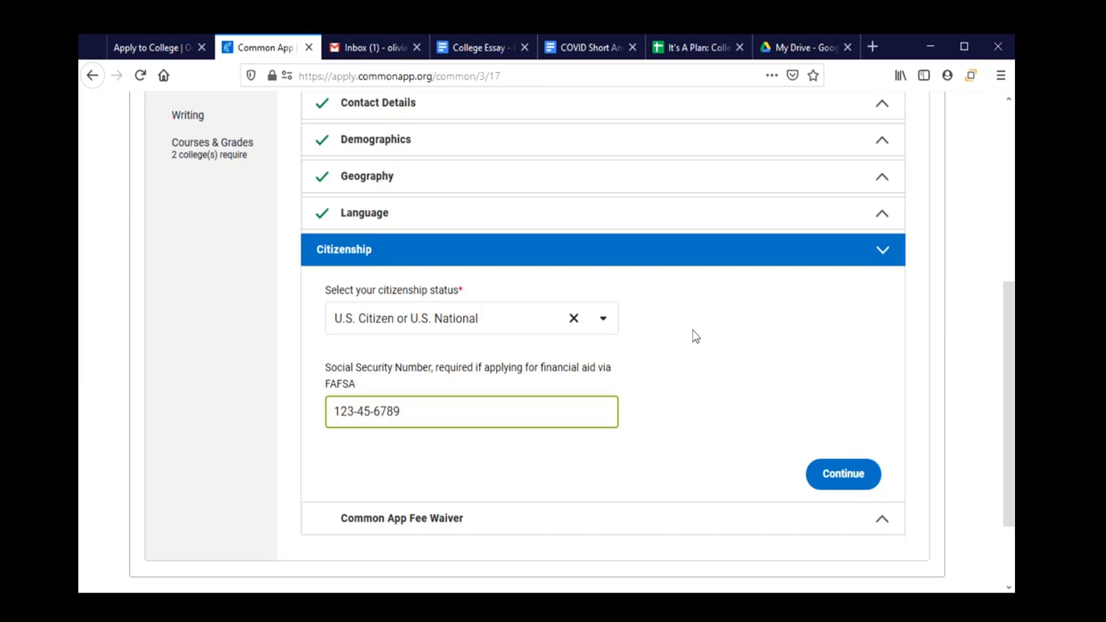
{"action": "left_click", "coordinate": [521, 523]}
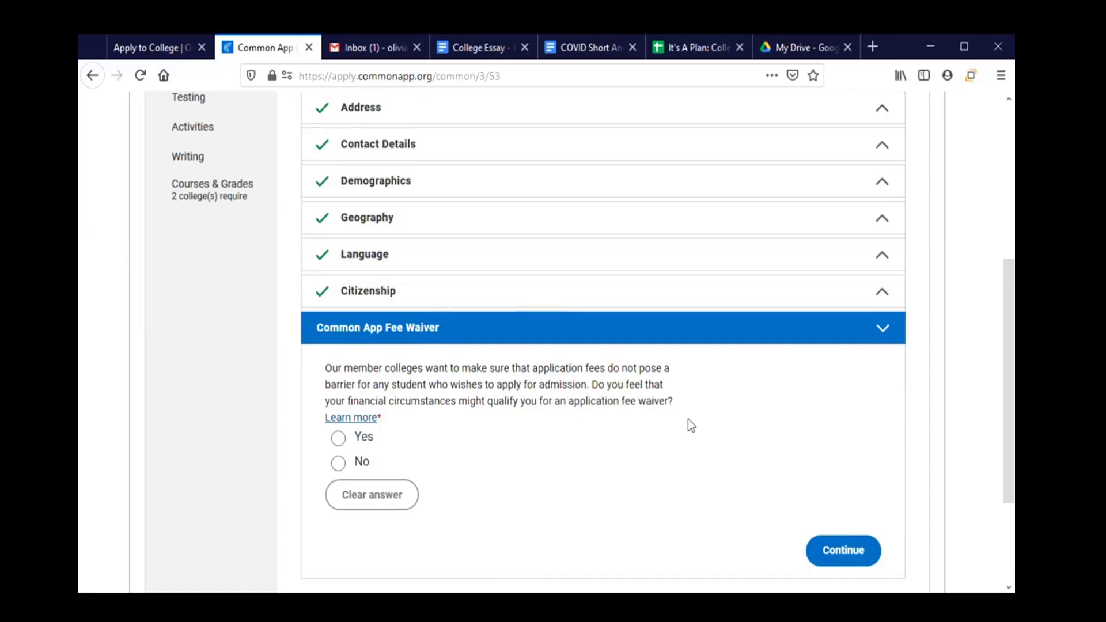
Answer Yes to fee waiver eligibility and tick the free/reduced-price lunch indicator.
{"action": "scroll", "coordinate": [688, 420], "scroll_direction": "down", "scroll_amount": 3}
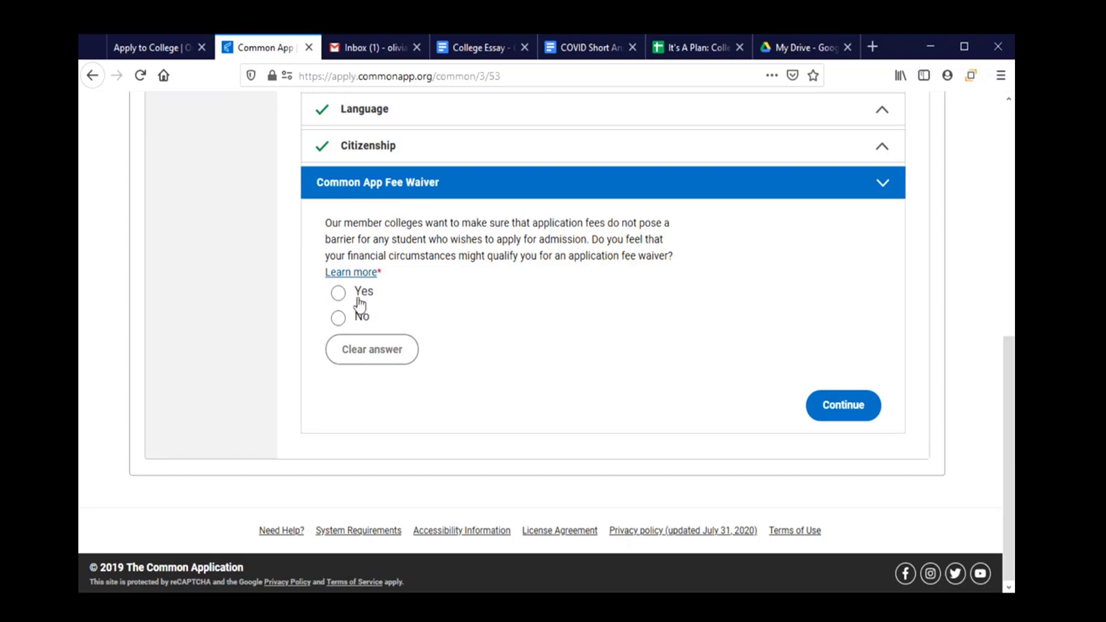
{"action": "left_click", "coordinate": [340, 294]}
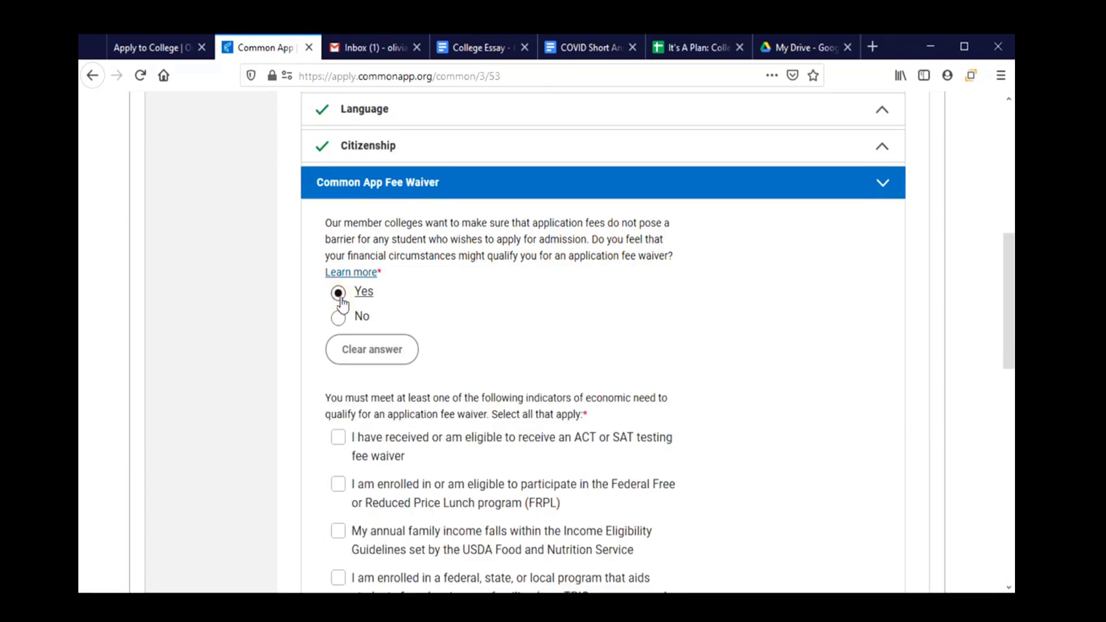
{"action": "scroll", "coordinate": [557, 333], "scroll_direction": "down", "scroll_amount": 3}
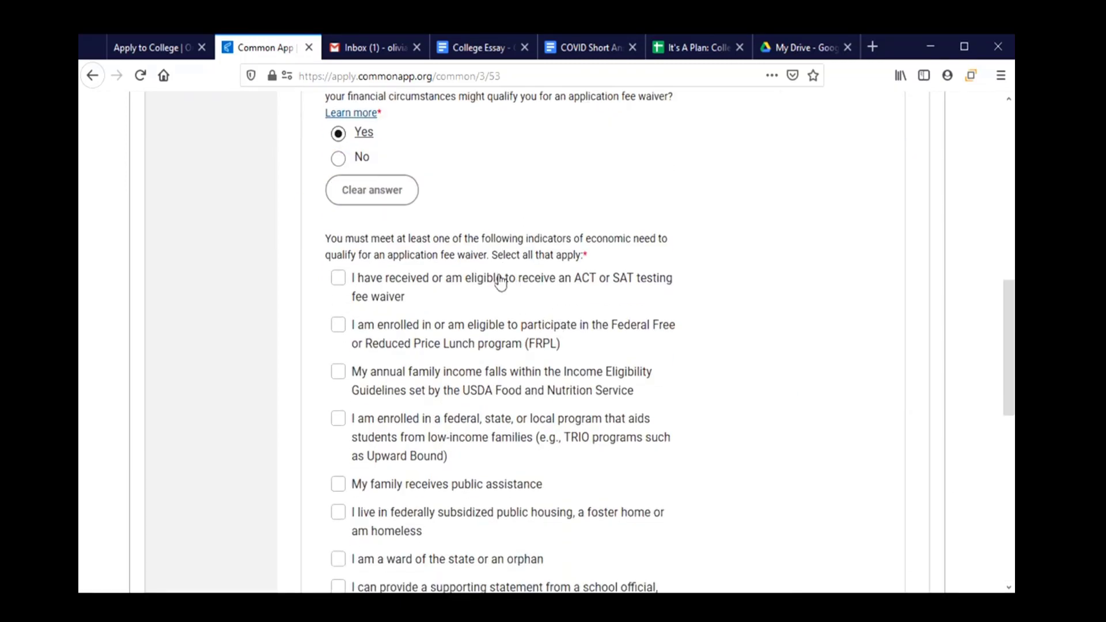
{"action": "scroll", "coordinate": [495, 344], "scroll_direction": "down", "scroll_amount": 3}
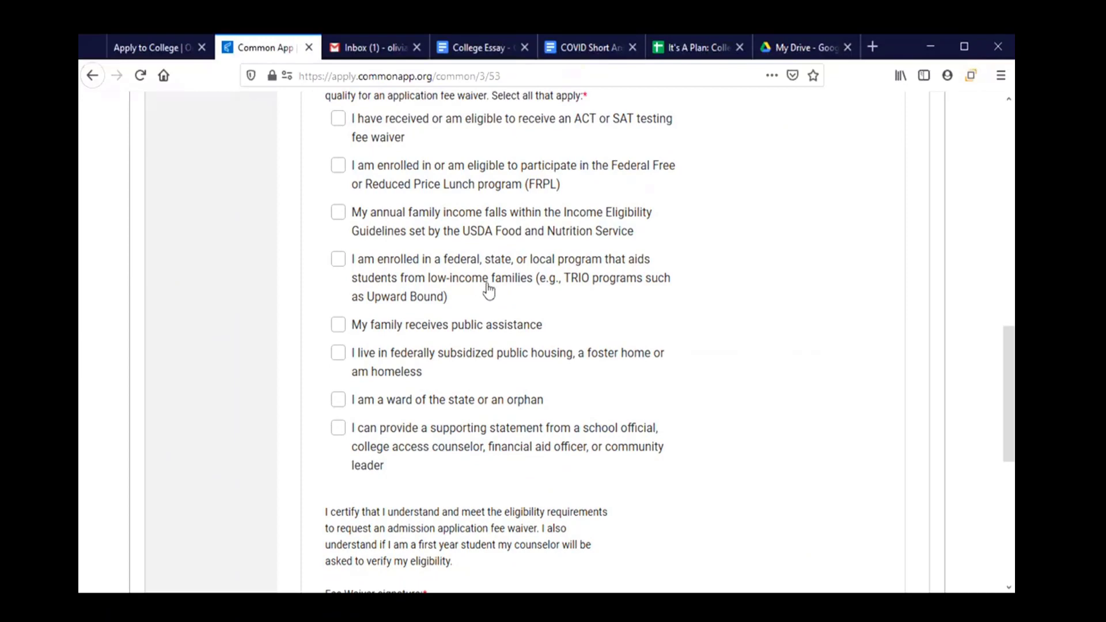
{"action": "scroll", "coordinate": [488, 287], "scroll_direction": "up", "scroll_amount": 2}
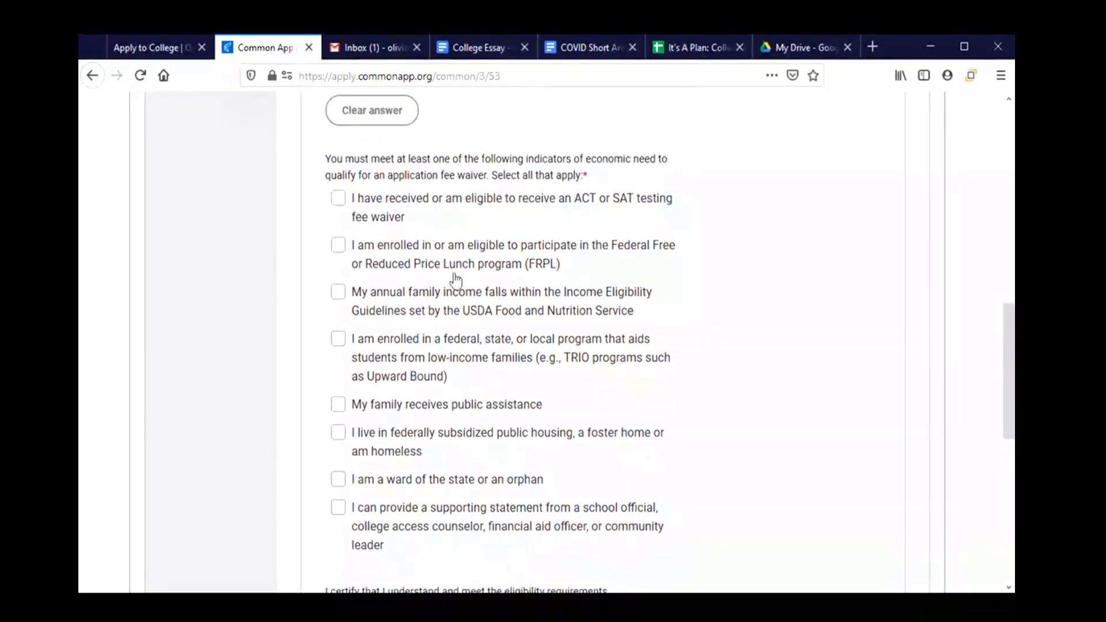
{"action": "left_click", "coordinate": [338, 249]}
{"action": "scroll", "coordinate": [536, 276], "scroll_direction": "down", "scroll_amount": 4}
{"action": "scroll", "coordinate": [539, 277], "scroll_direction": "down", "scroll_amount": 2}
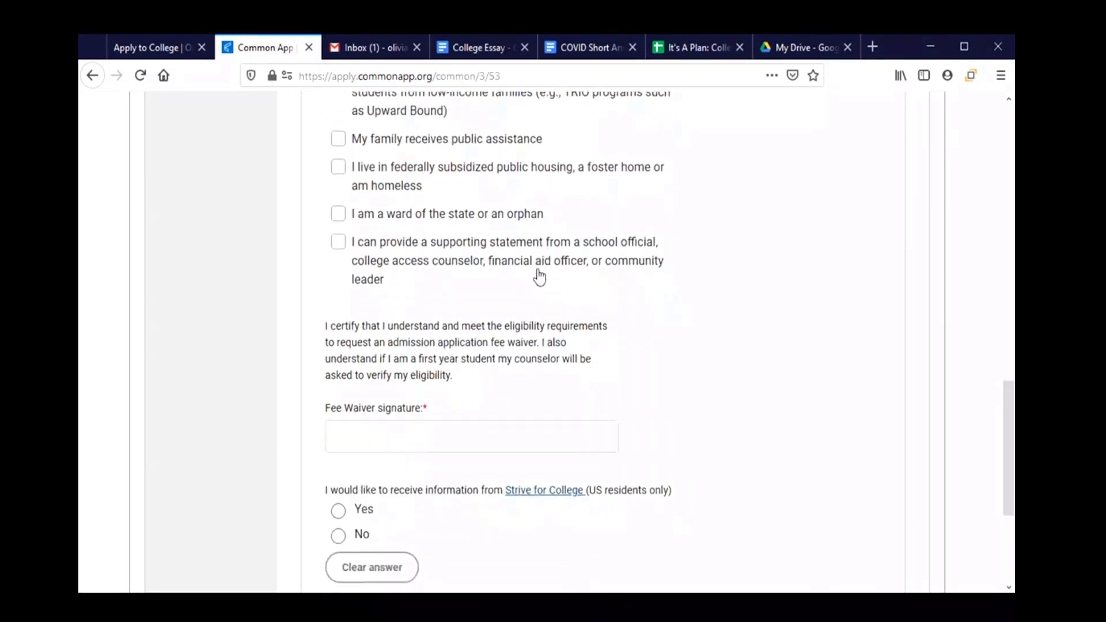
Sign the fee waiver with the student's full name, decline Strive for College information, and continue.
{"action": "left_click", "coordinate": [433, 385]}
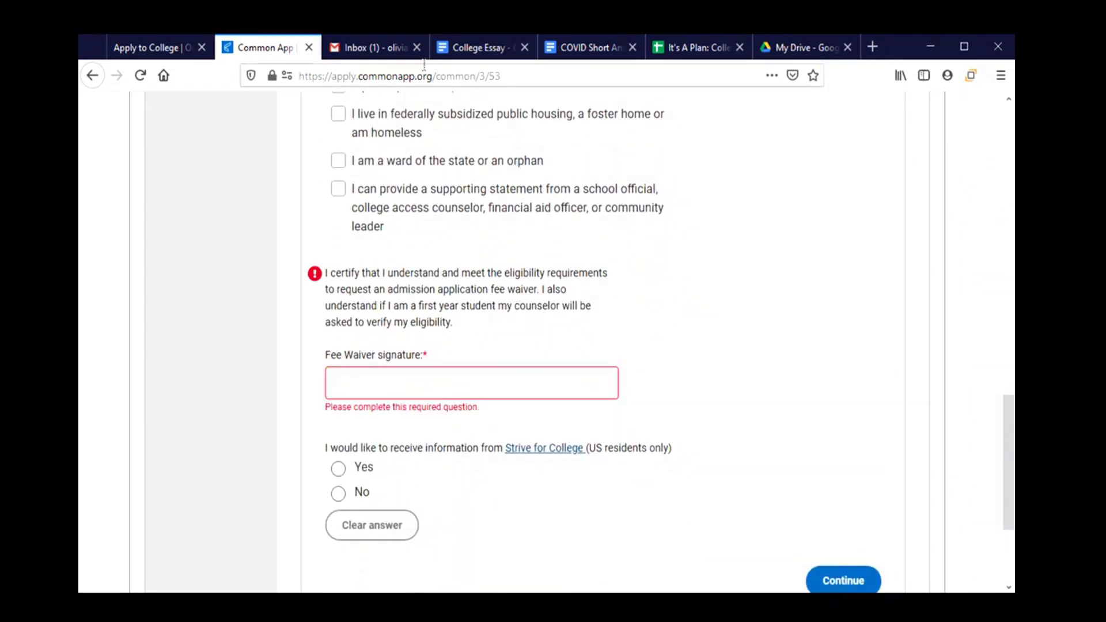
{"action": "left_click", "coordinate": [372, 385]}
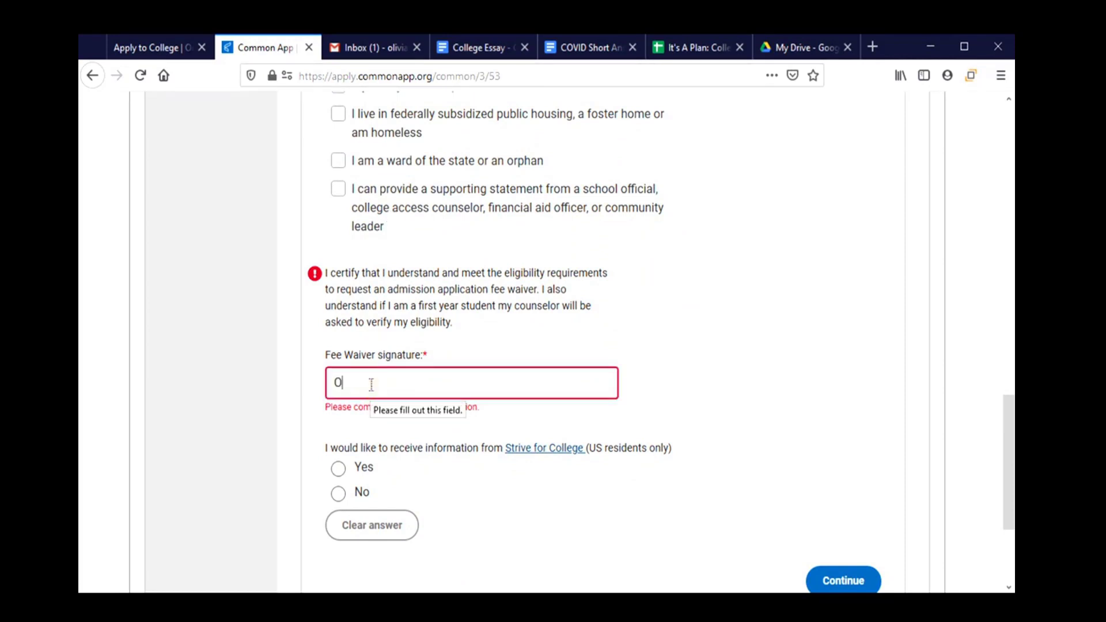
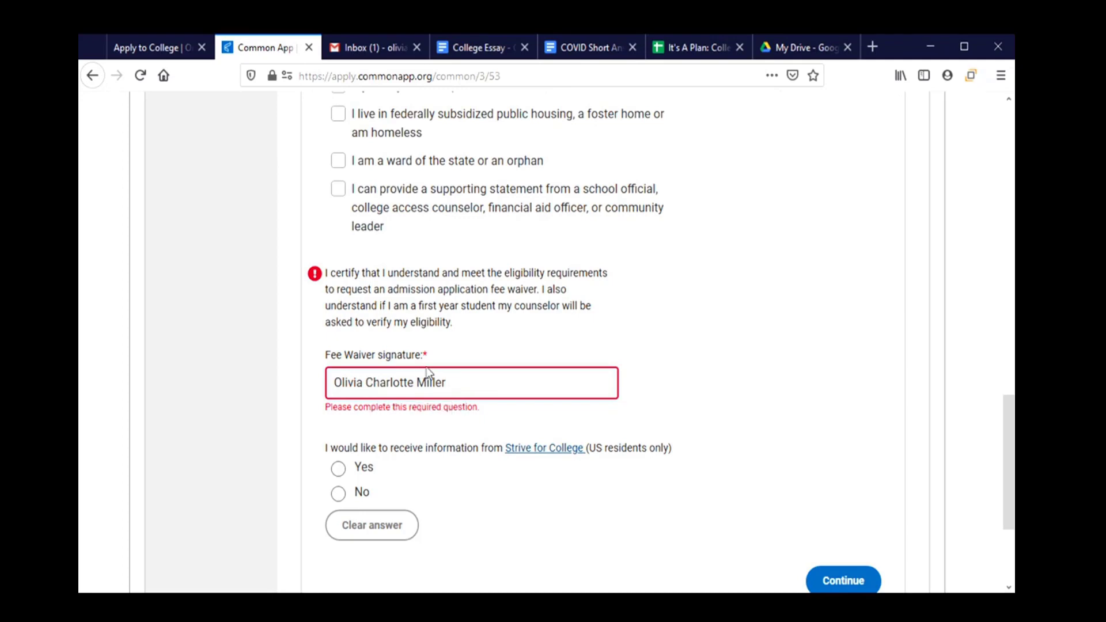
{"action": "left_click", "coordinate": [430, 429]}
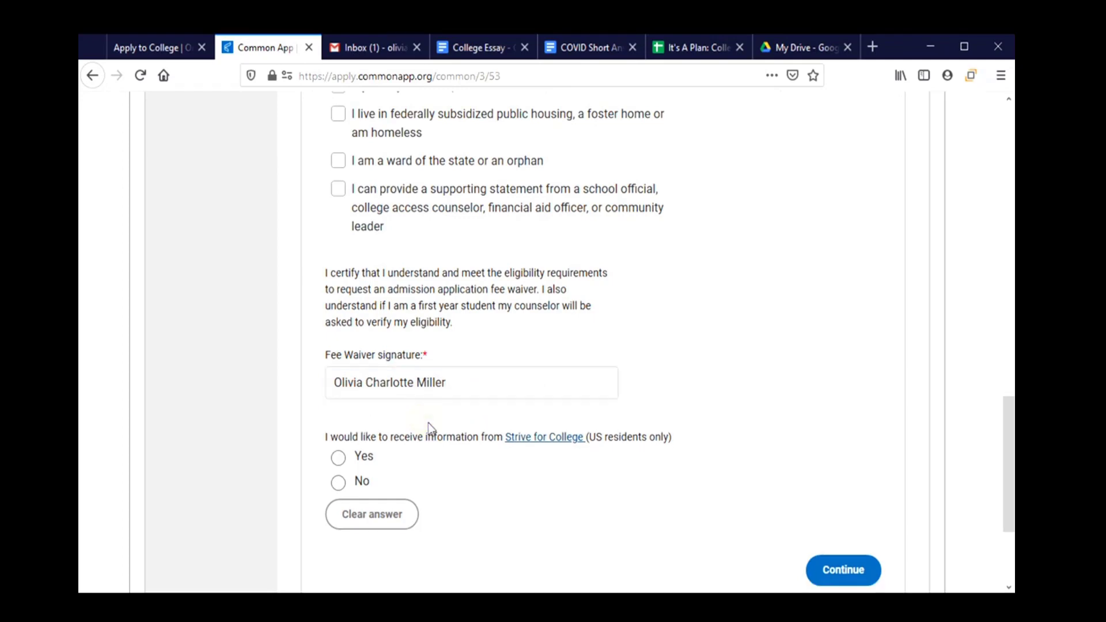
{"action": "scroll", "coordinate": [428, 425], "scroll_direction": "down", "scroll_amount": 2}
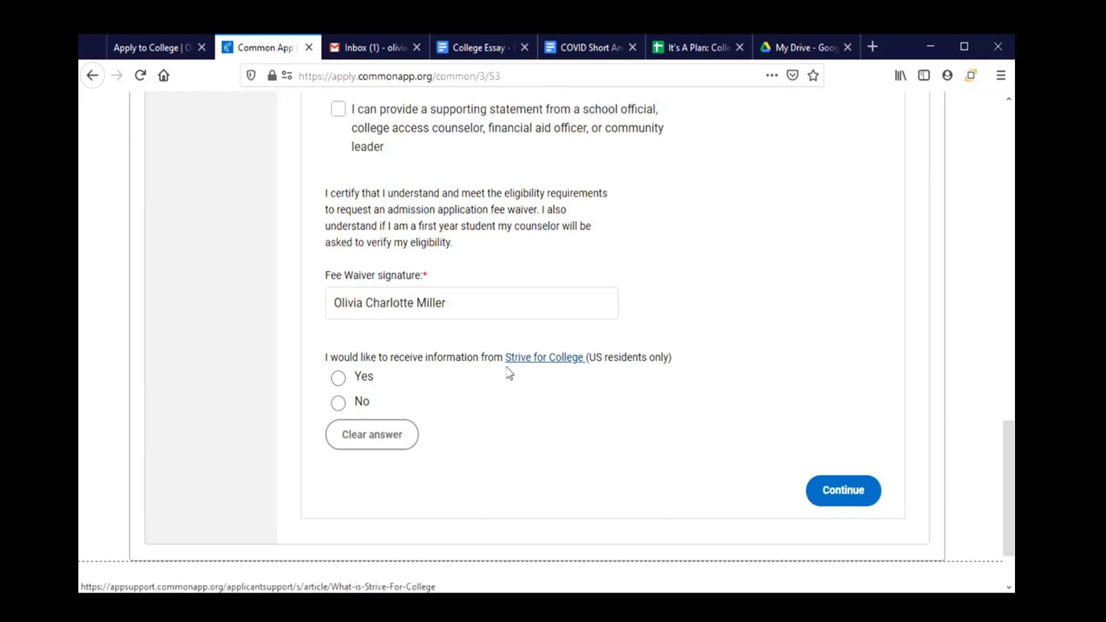
{"action": "left_click", "coordinate": [338, 404]}
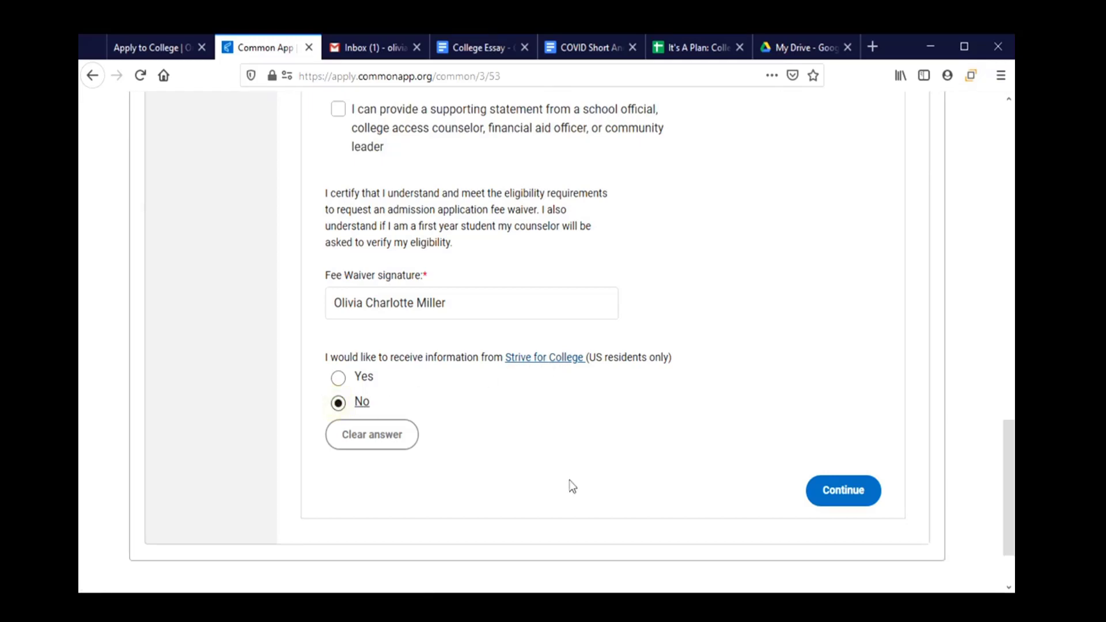
{"action": "left_click", "coordinate": [838, 499]}
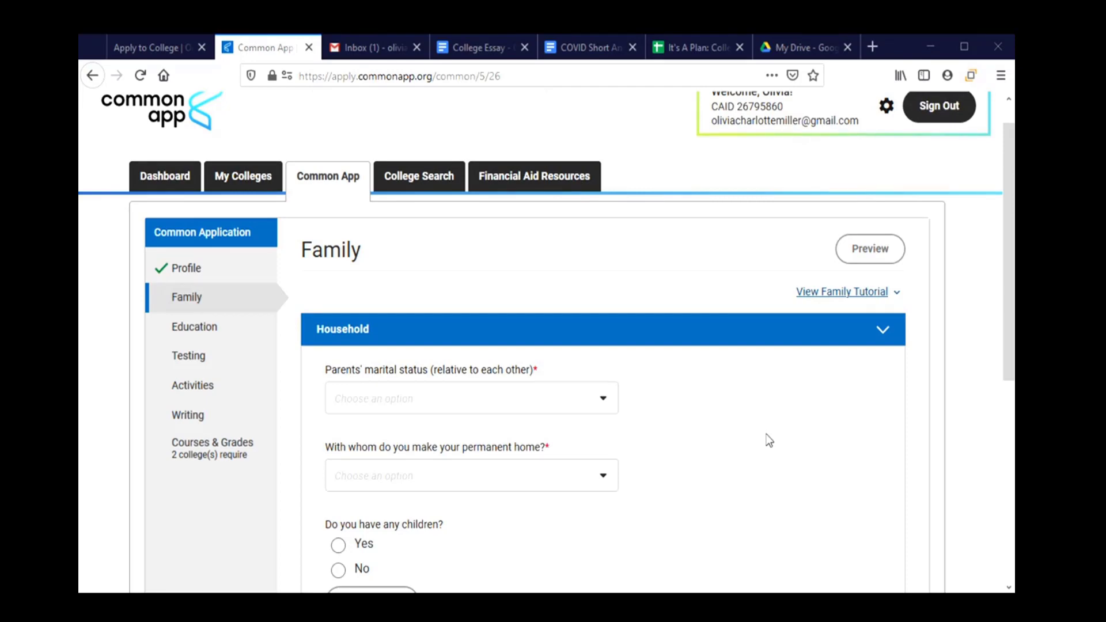
{"action": "scroll", "coordinate": [767, 420], "scroll_direction": "down", "scroll_amount": 2}
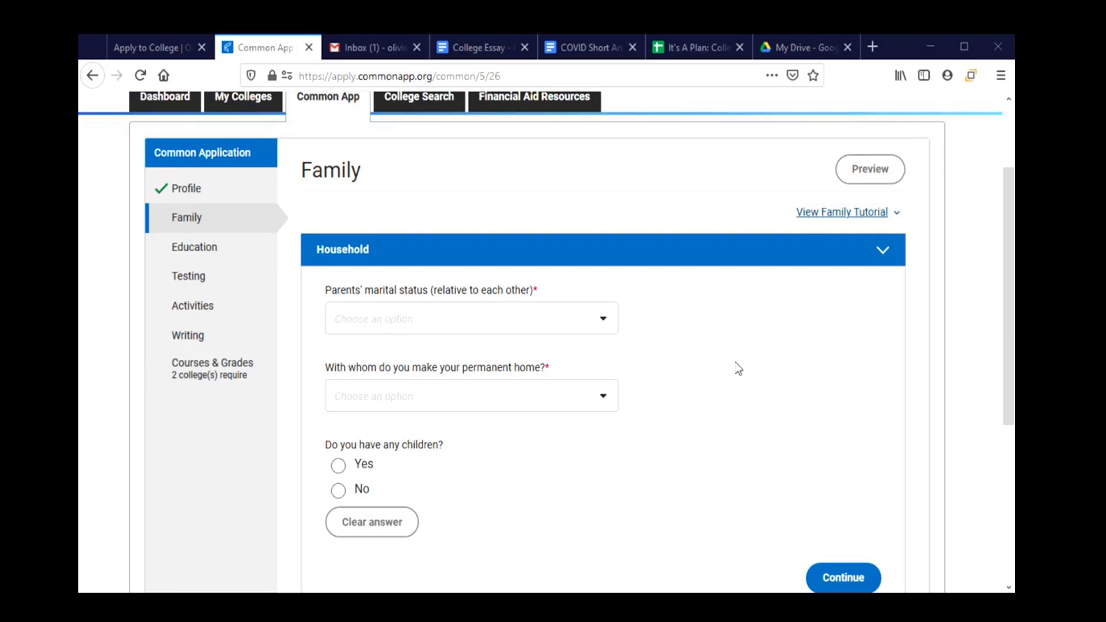
{"action": "scroll", "coordinate": [747, 374], "scroll_direction": "down", "scroll_amount": 2}
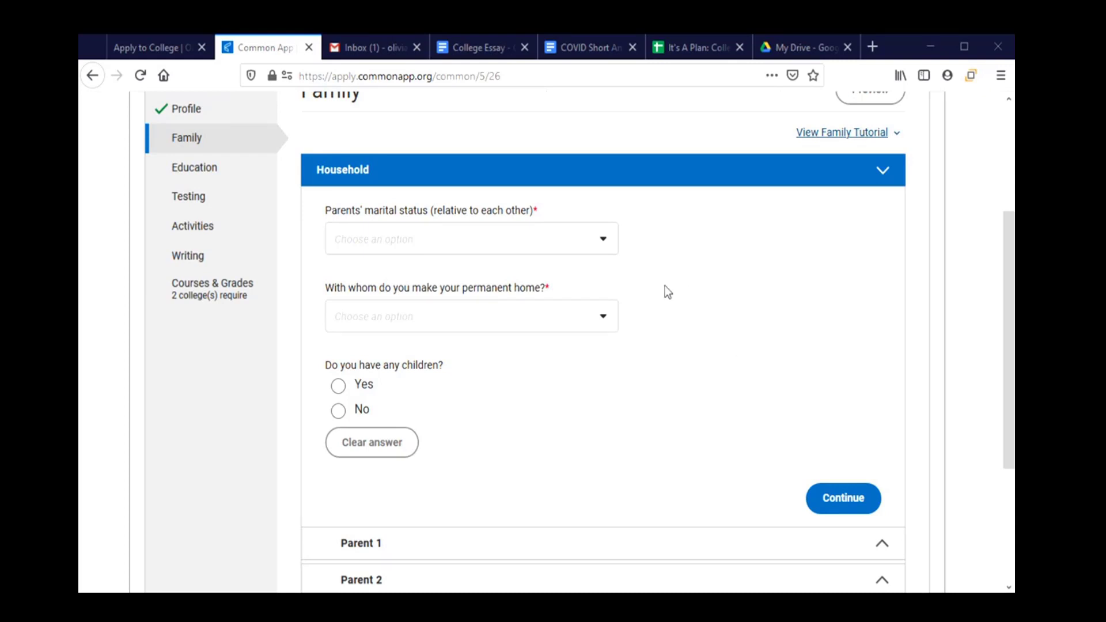
Set parents' marital status to Never Married and permanent home to Parent 1.
{"action": "left_click", "coordinate": [590, 250]}
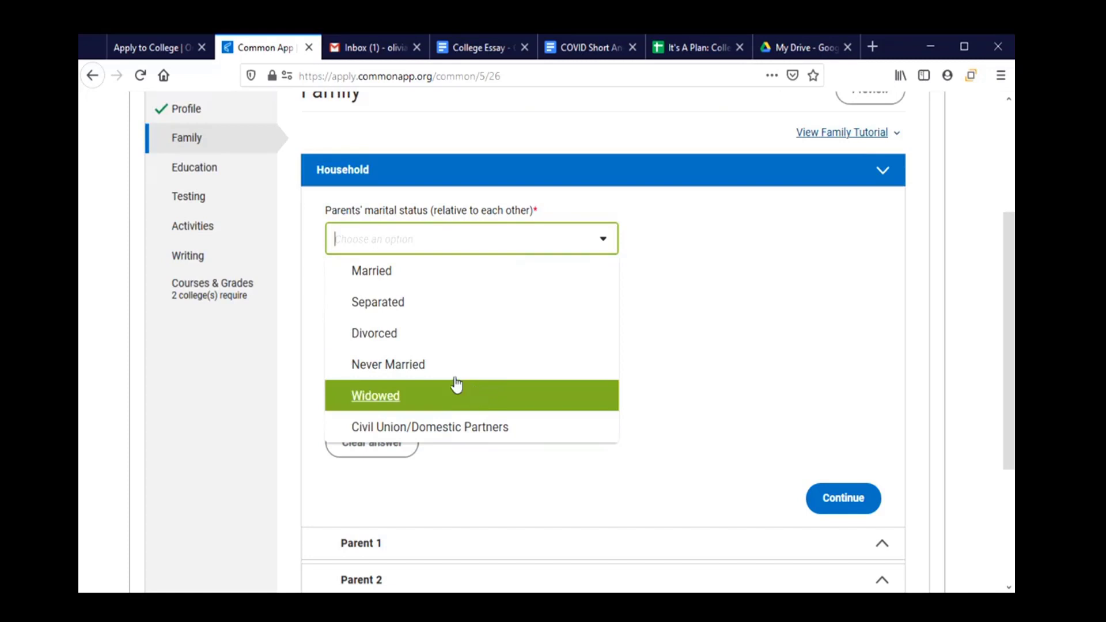
{"action": "left_click", "coordinate": [420, 367]}
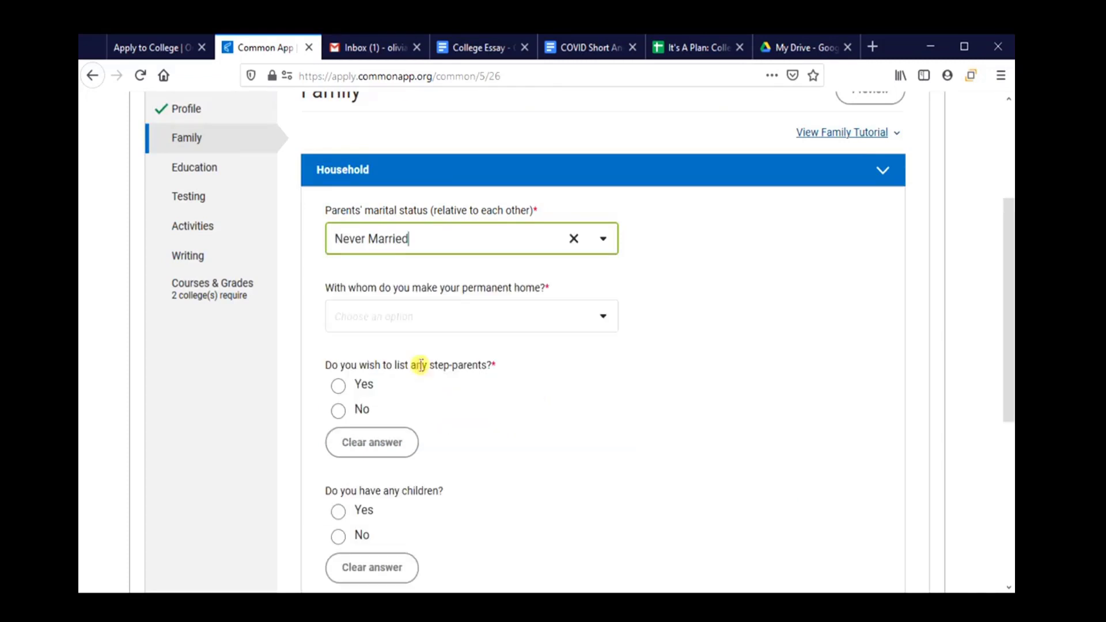
{"action": "left_click", "coordinate": [402, 328]}
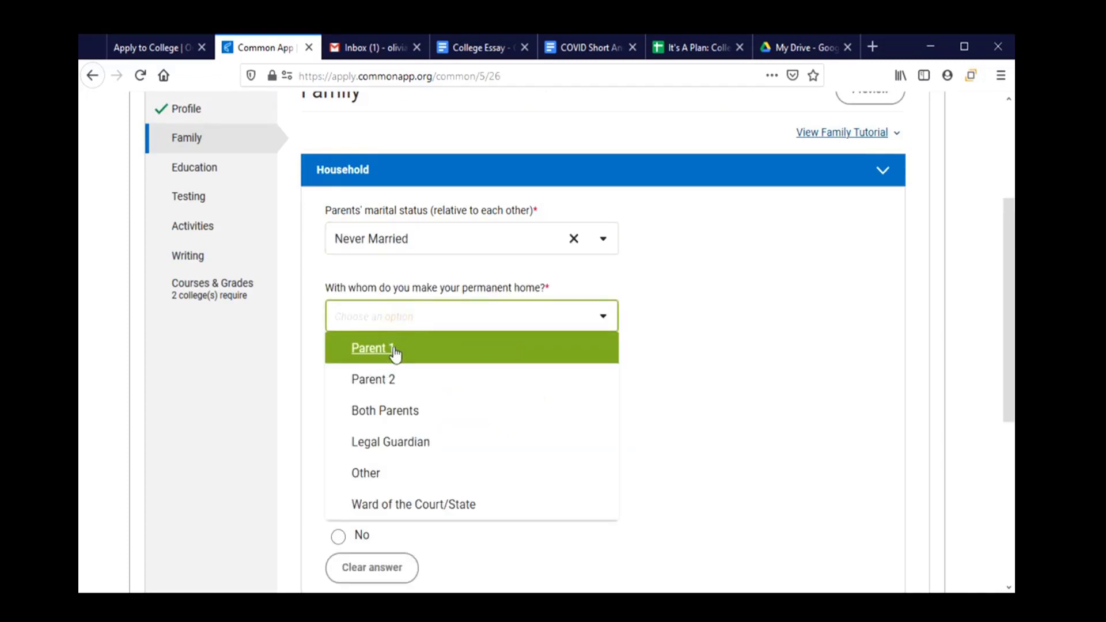
{"action": "left_click", "coordinate": [393, 349]}
{"action": "scroll", "coordinate": [494, 363], "scroll_direction": "down", "scroll_amount": 3}
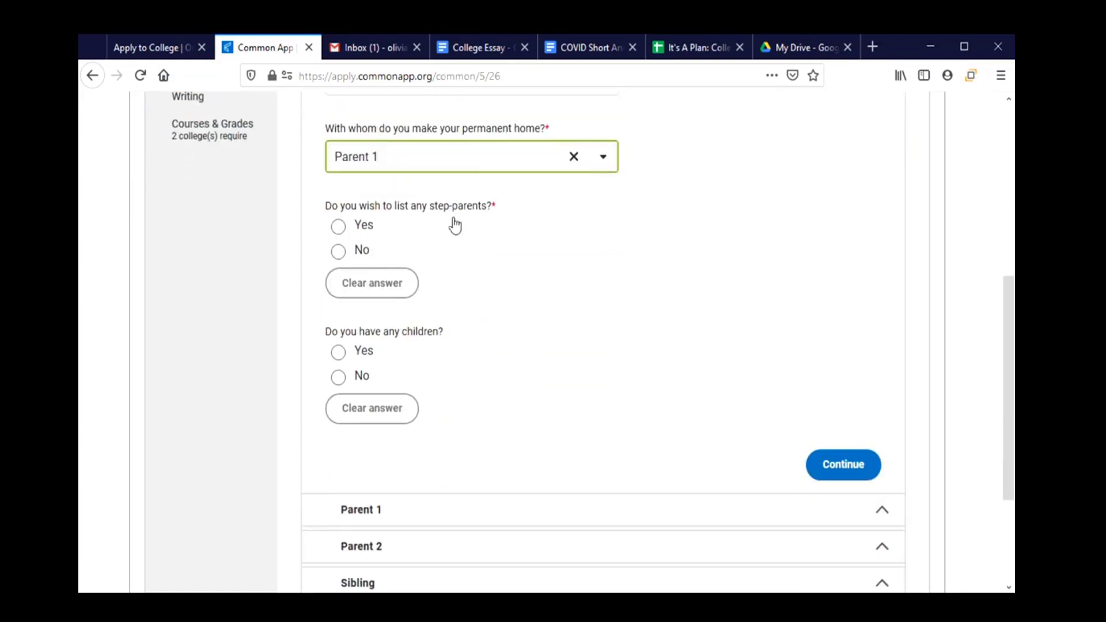
{"action": "left_click", "coordinate": [469, 157]}
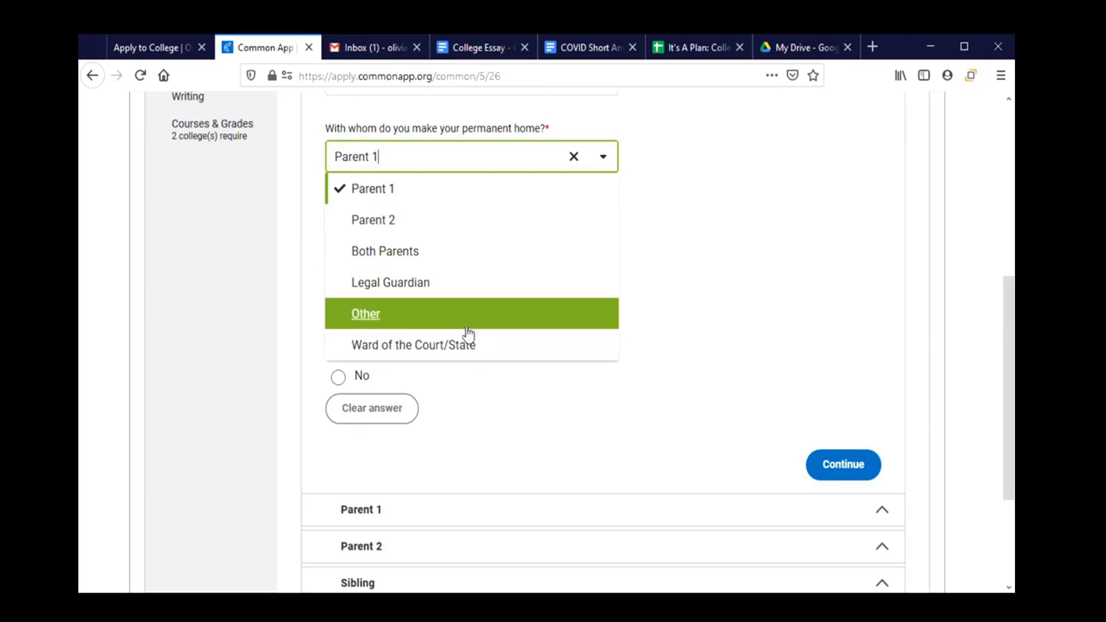
{"action": "left_click", "coordinate": [437, 196]}
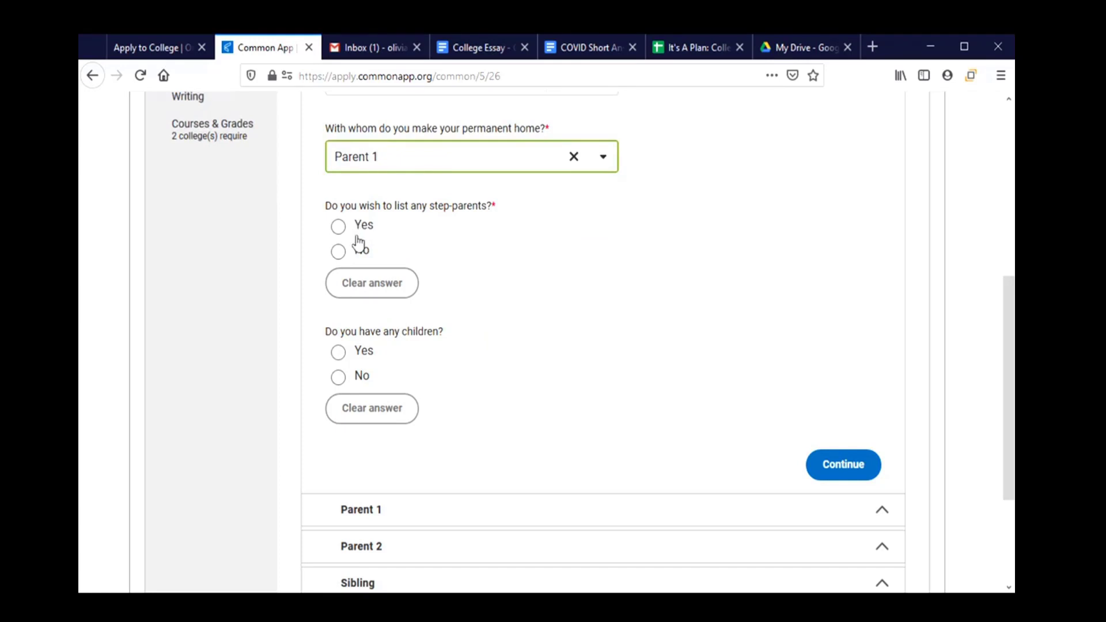
Answer No for step-parents and No for having children, then save the household answers.
{"action": "left_click", "coordinate": [359, 255]}
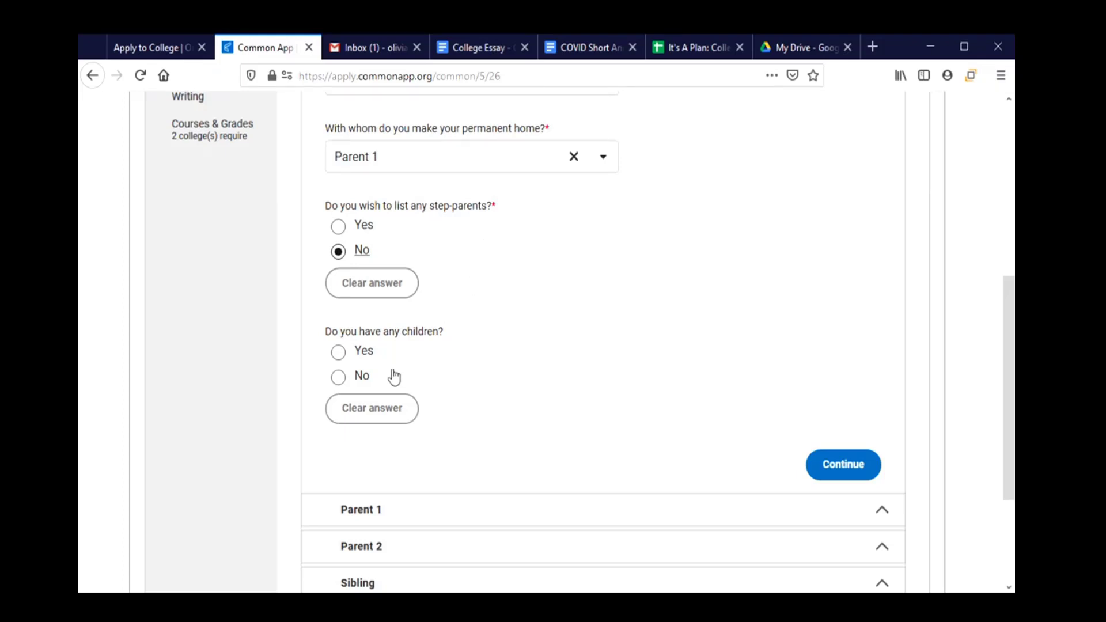
{"action": "left_click", "coordinate": [363, 380]}
{"action": "scroll", "coordinate": [668, 418], "scroll_direction": "down", "scroll_amount": 2}
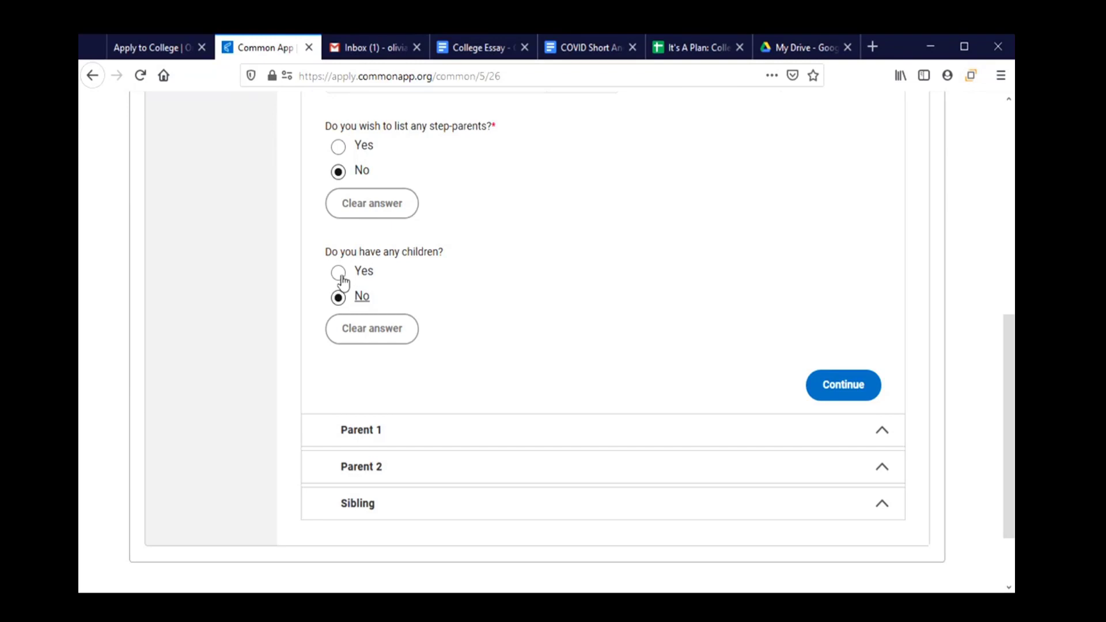
{"action": "left_click", "coordinate": [339, 275]}
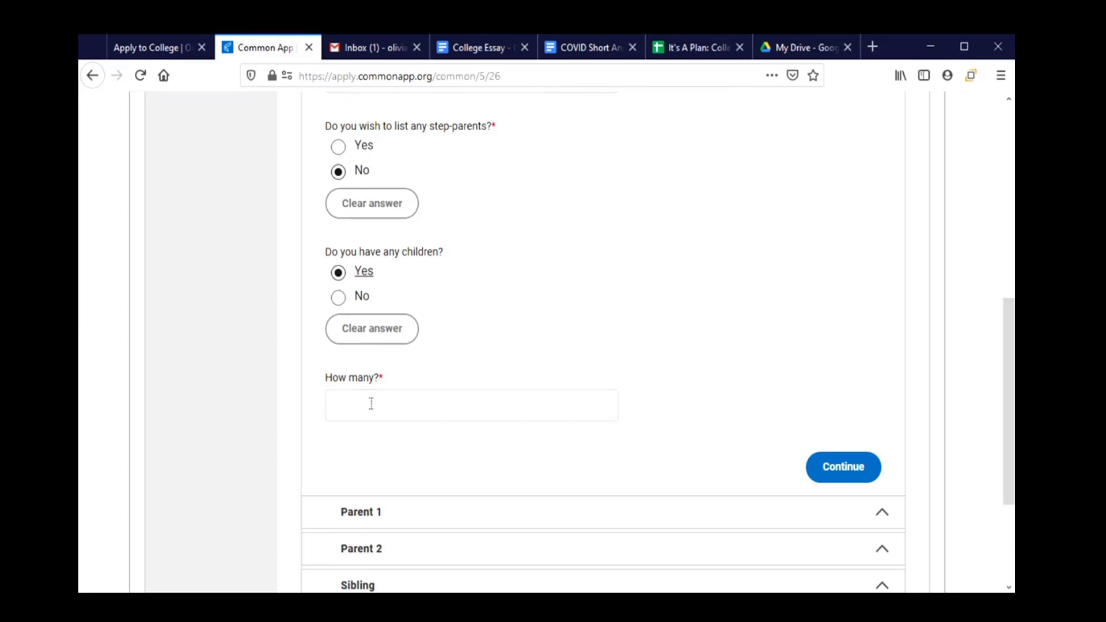
{"action": "left_click", "coordinate": [370, 326]}
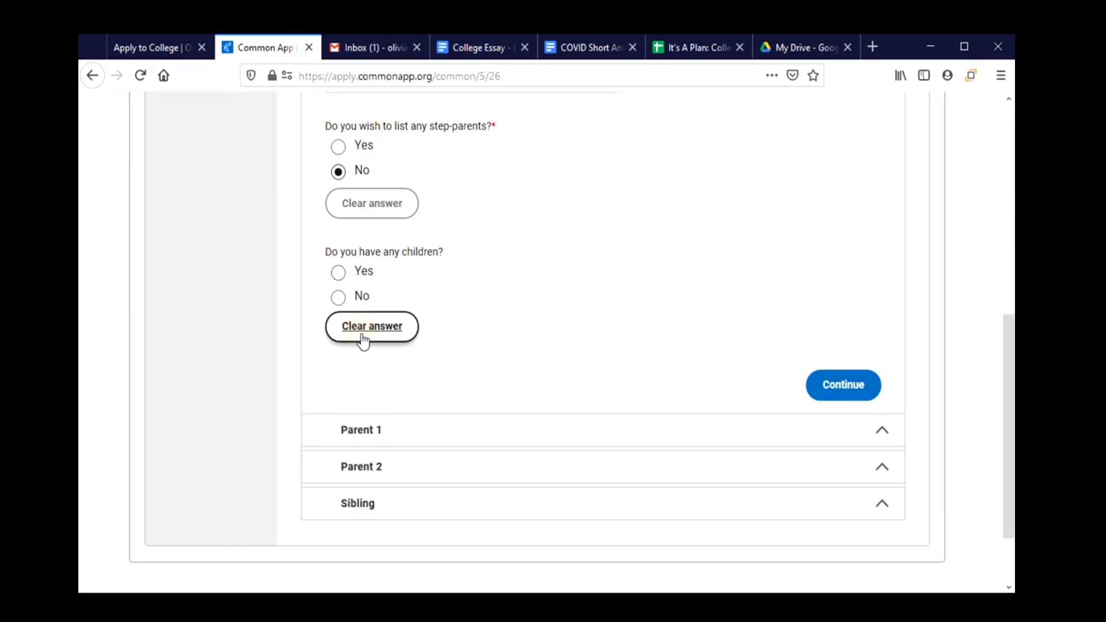
{"action": "left_click", "coordinate": [338, 297]}
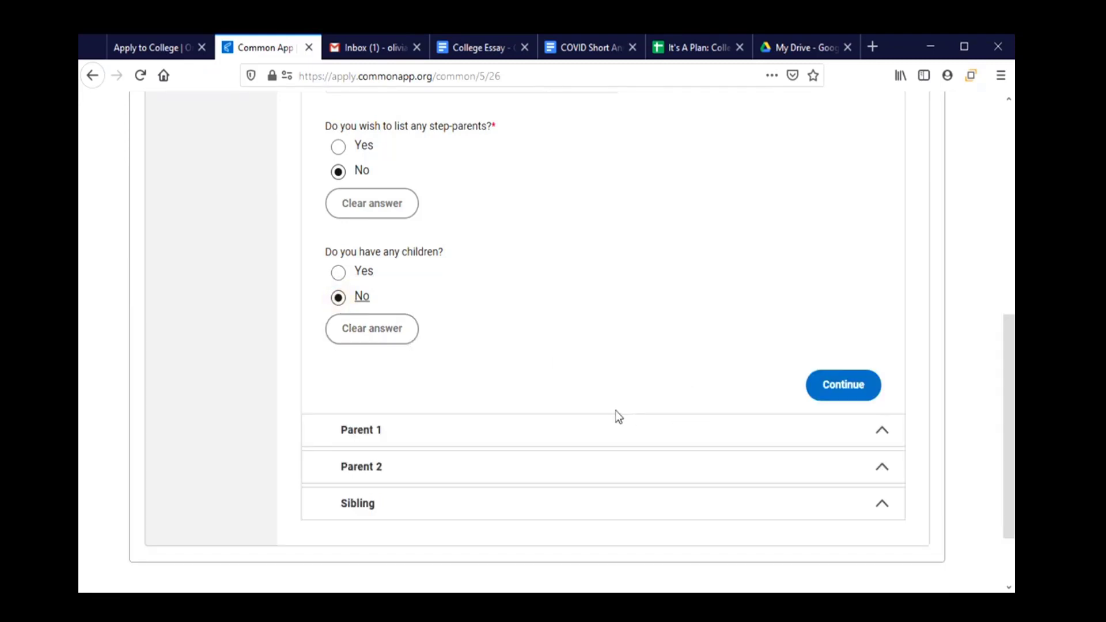
{"action": "left_click", "coordinate": [545, 431]}
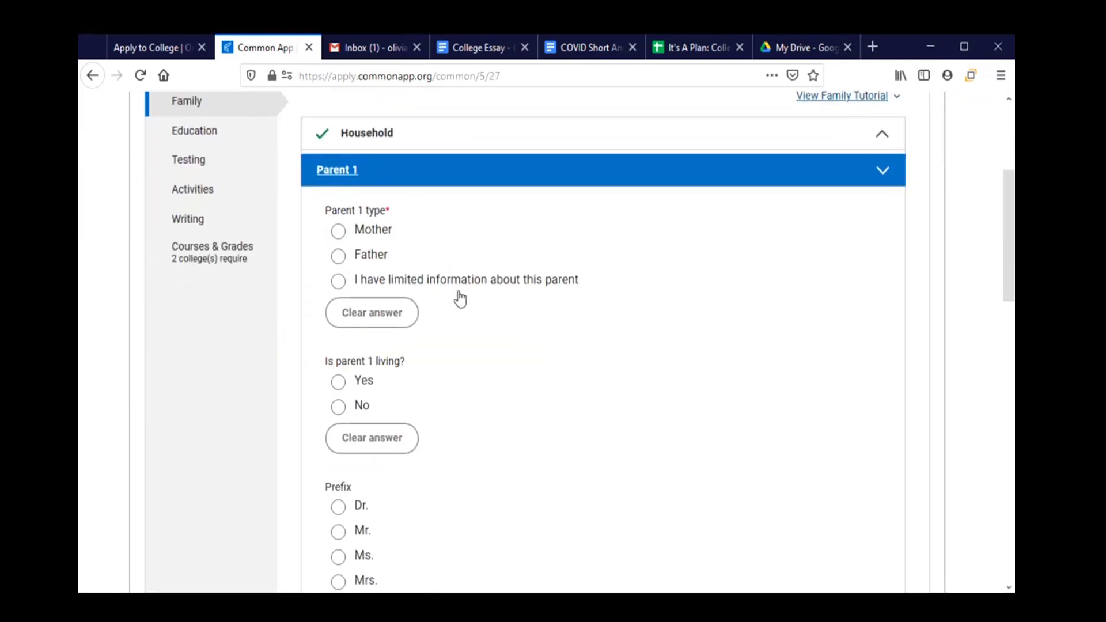
Record Parent 1 as a living Mother with prefix Ms.
{"action": "left_click", "coordinate": [372, 234]}
{"action": "scroll", "coordinate": [494, 366], "scroll_direction": "down", "scroll_amount": 2}
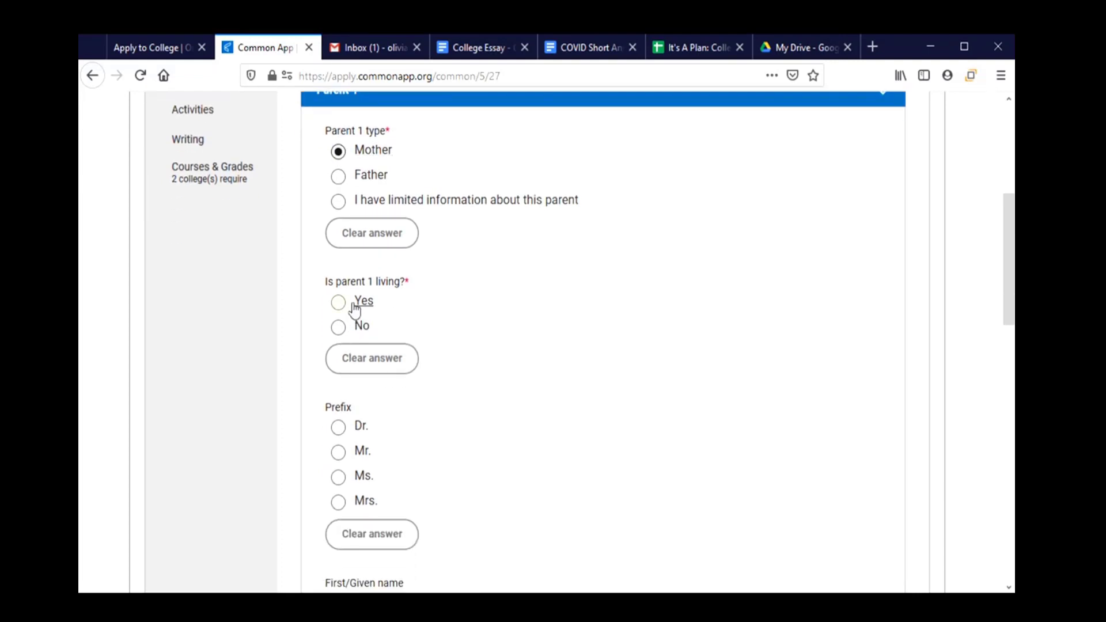
{"action": "left_click", "coordinate": [355, 305]}
{"action": "left_click", "coordinate": [362, 477]}
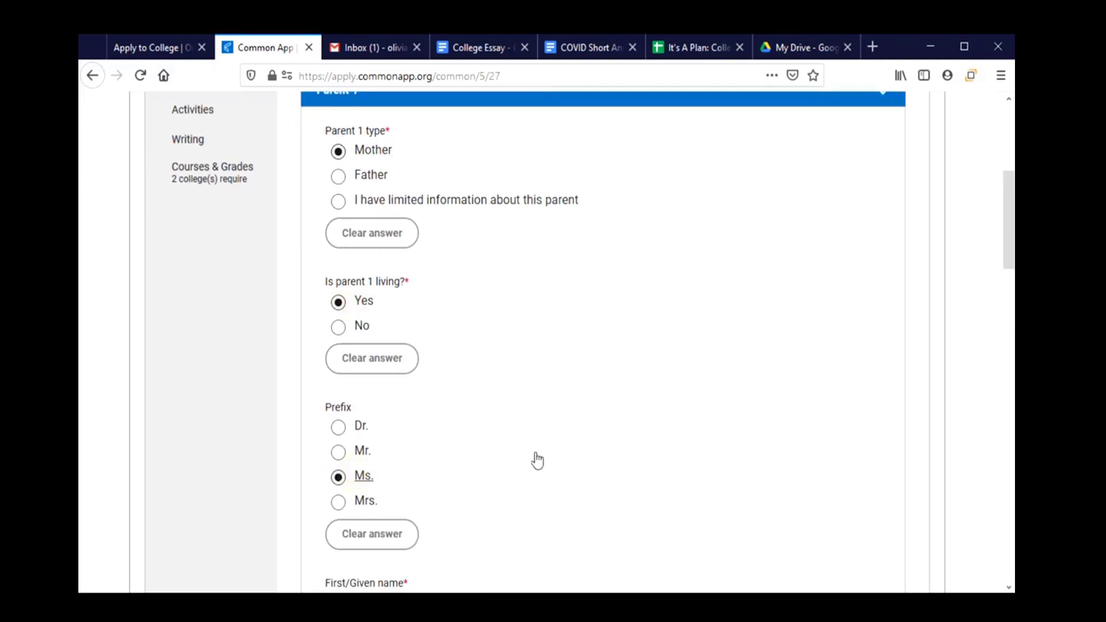
{"action": "scroll", "coordinate": [538, 461], "scroll_direction": "down", "scroll_amount": 5}
Enter Parent 1's first name and last name.
{"action": "left_click", "coordinate": [474, 375]}
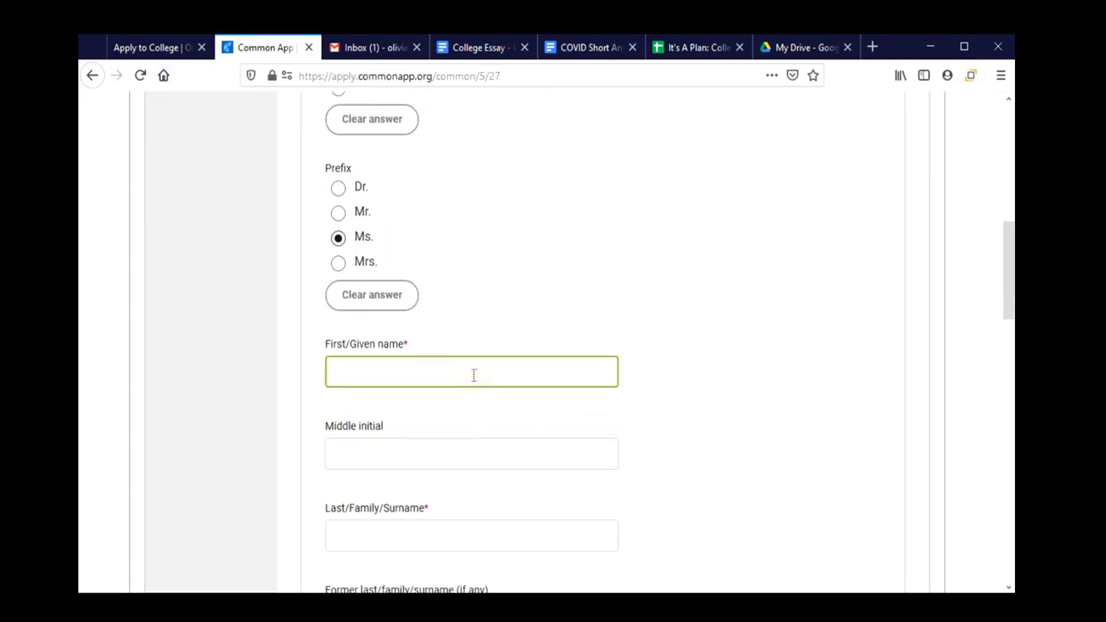
{"action": "key", "text": "Tab"}
{"action": "key", "text": "Tab"}
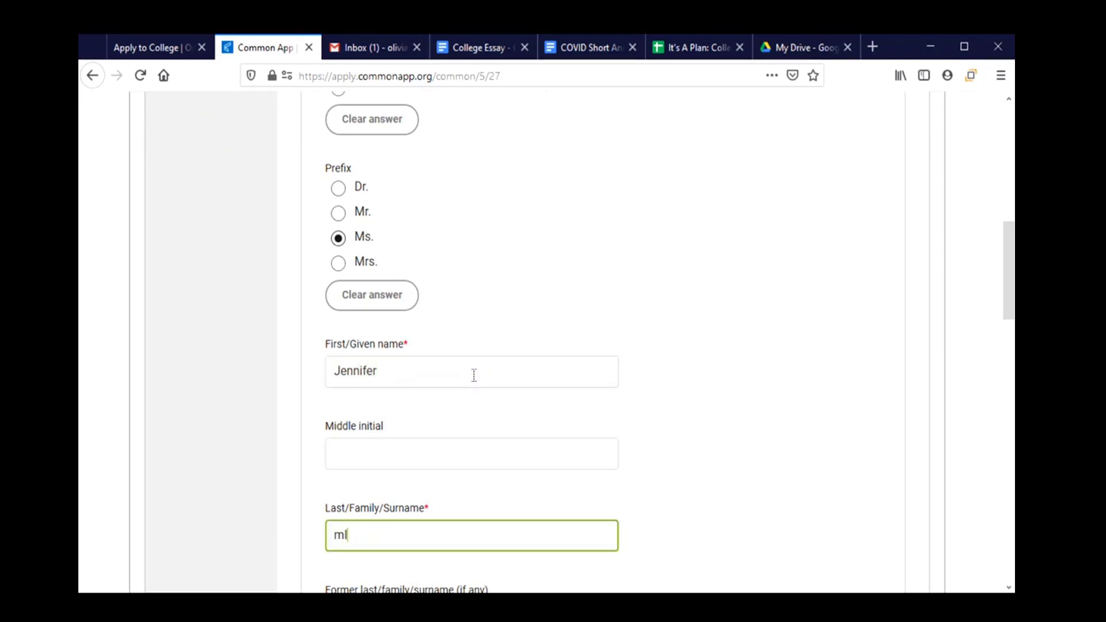
{"action": "scroll", "coordinate": [531, 306], "scroll_direction": "down", "scroll_amount": 1}
{"action": "scroll", "coordinate": [531, 305], "scroll_direction": "down", "scroll_amount": 4}
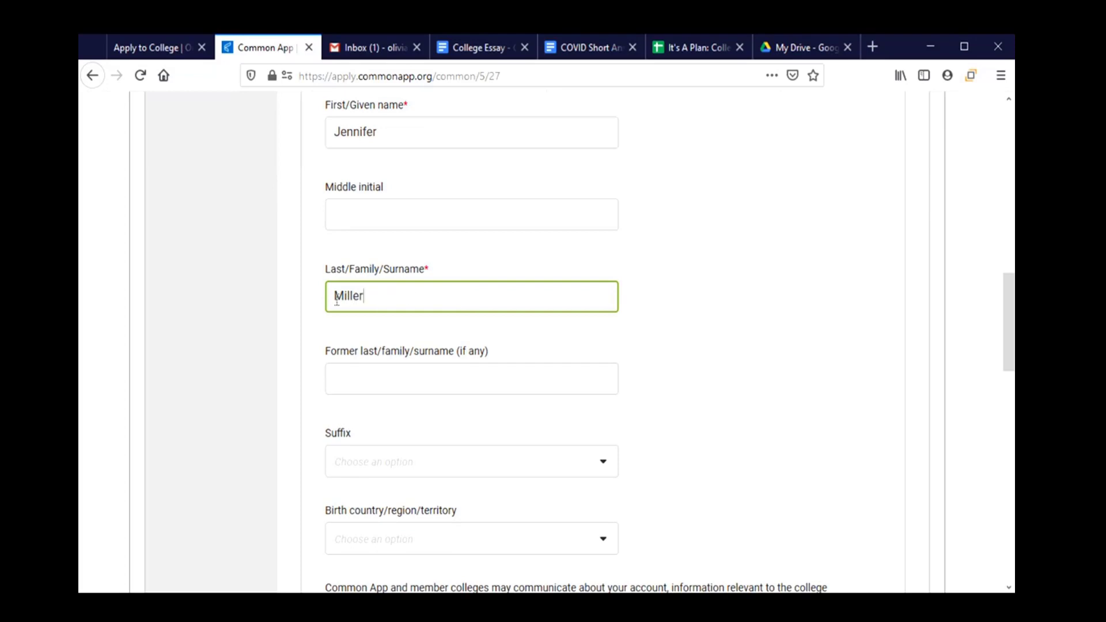
{"action": "left_click", "coordinate": [451, 383]}
Set Parent 1's birth country to United States of America.
{"action": "scroll", "coordinate": [452, 382], "scroll_direction": "down", "scroll_amount": 2}
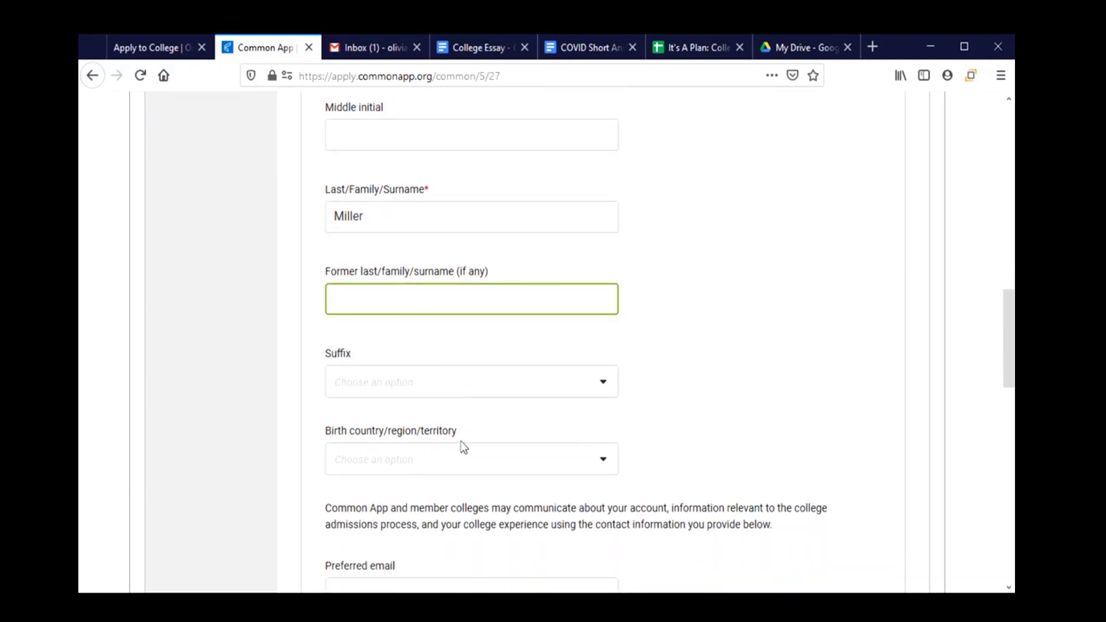
{"action": "left_click", "coordinate": [461, 458]}
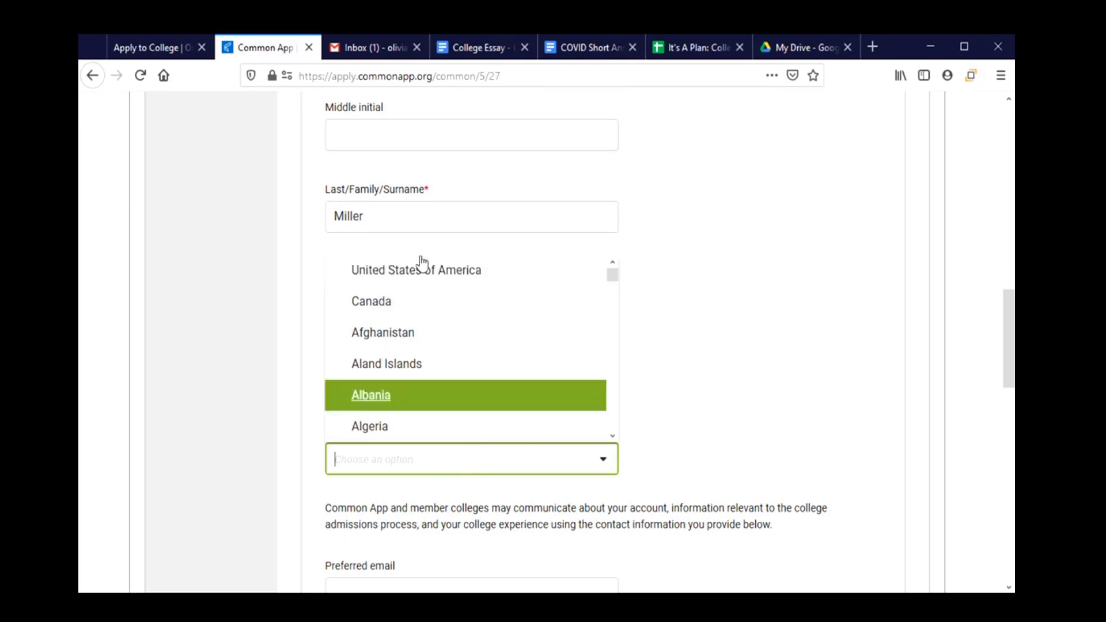
{"action": "left_click", "coordinate": [417, 275]}
{"action": "scroll", "coordinate": [428, 350], "scroll_direction": "down", "scroll_amount": 2}
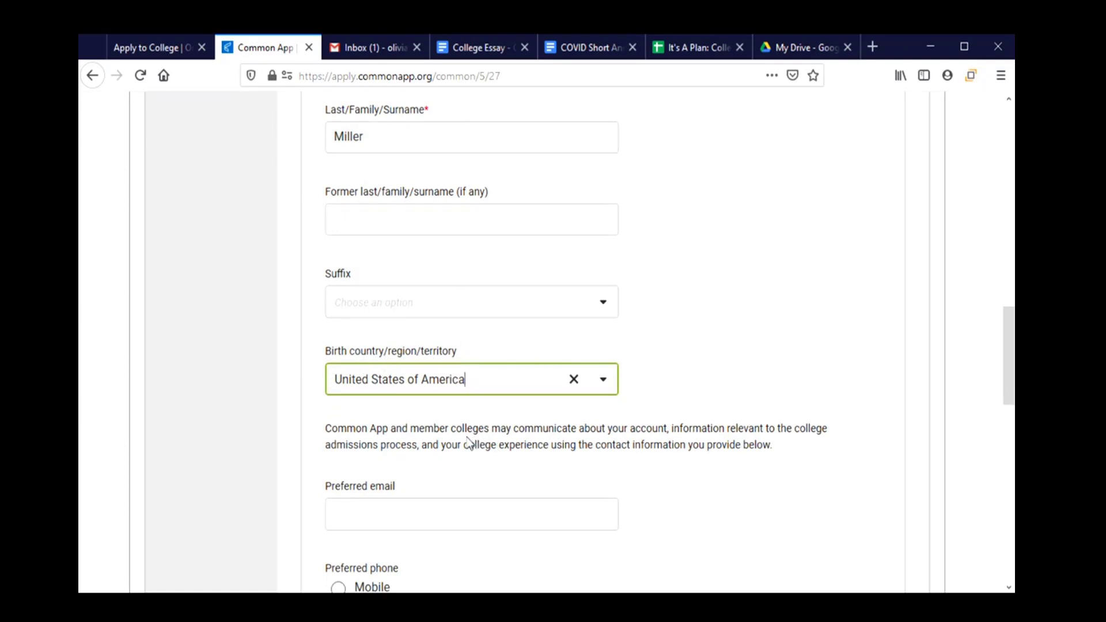
{"action": "scroll", "coordinate": [468, 443], "scroll_direction": "down", "scroll_amount": 2}
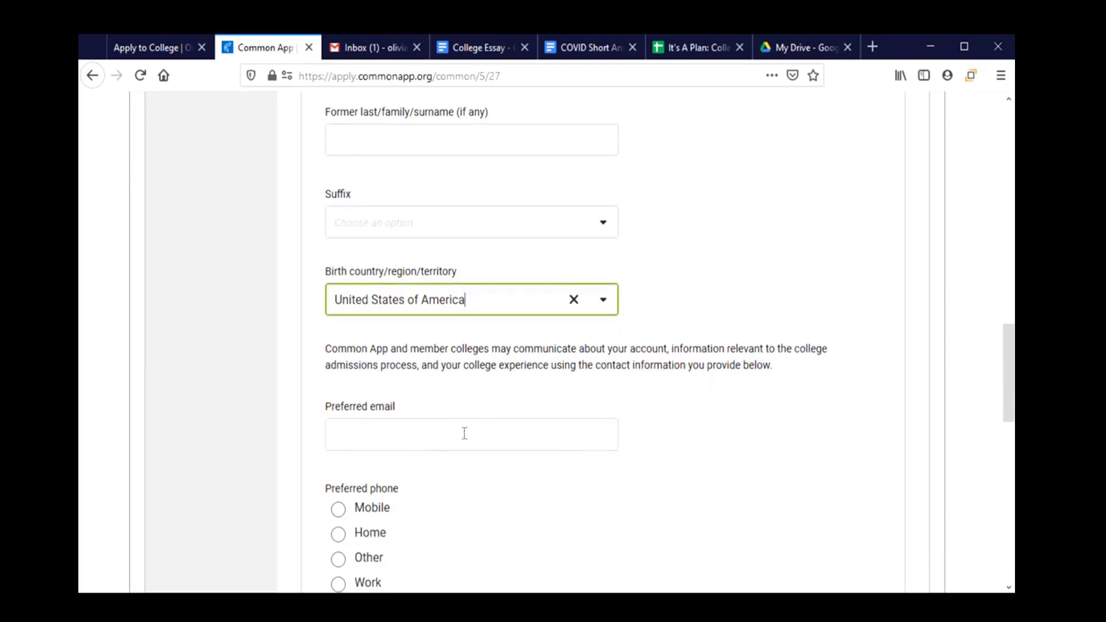
{"action": "scroll", "coordinate": [459, 438], "scroll_direction": "down", "scroll_amount": 2}
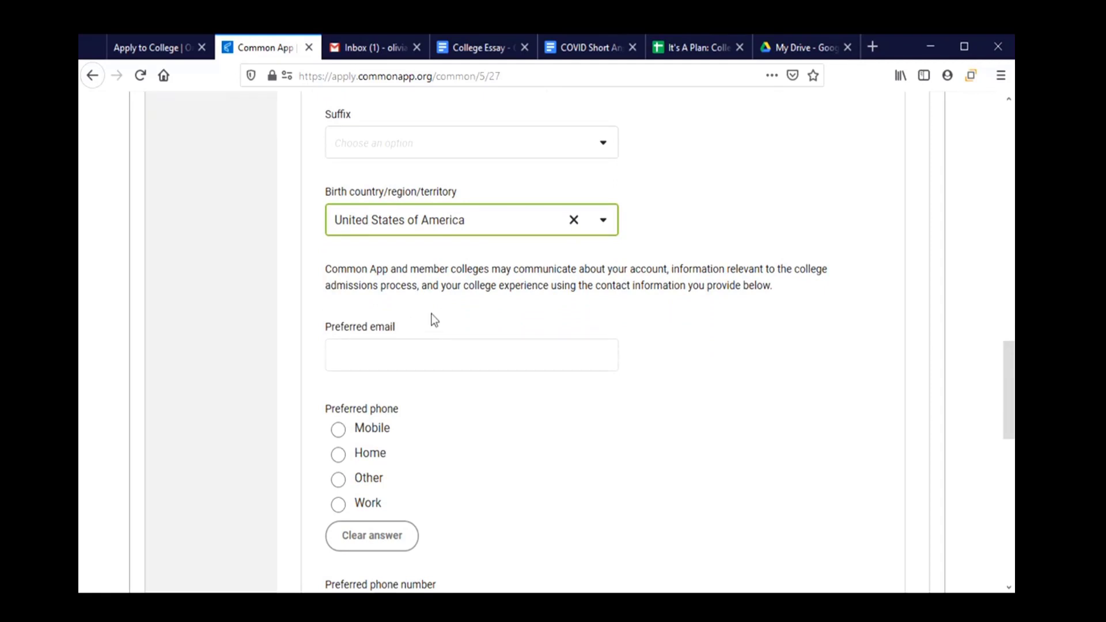
Enter Parent 1's preferred phone as a Mobile number with the +1 United States code.
{"action": "left_click", "coordinate": [451, 356]}
{"action": "scroll", "coordinate": [449, 384], "scroll_direction": "down", "scroll_amount": 4}
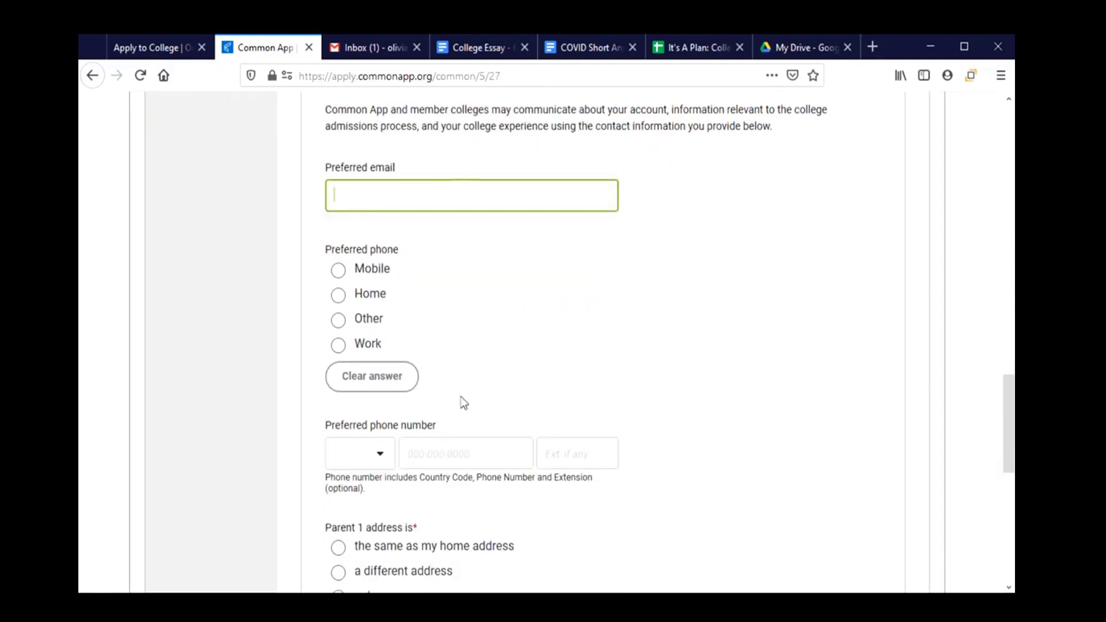
{"action": "left_click", "coordinate": [369, 275]}
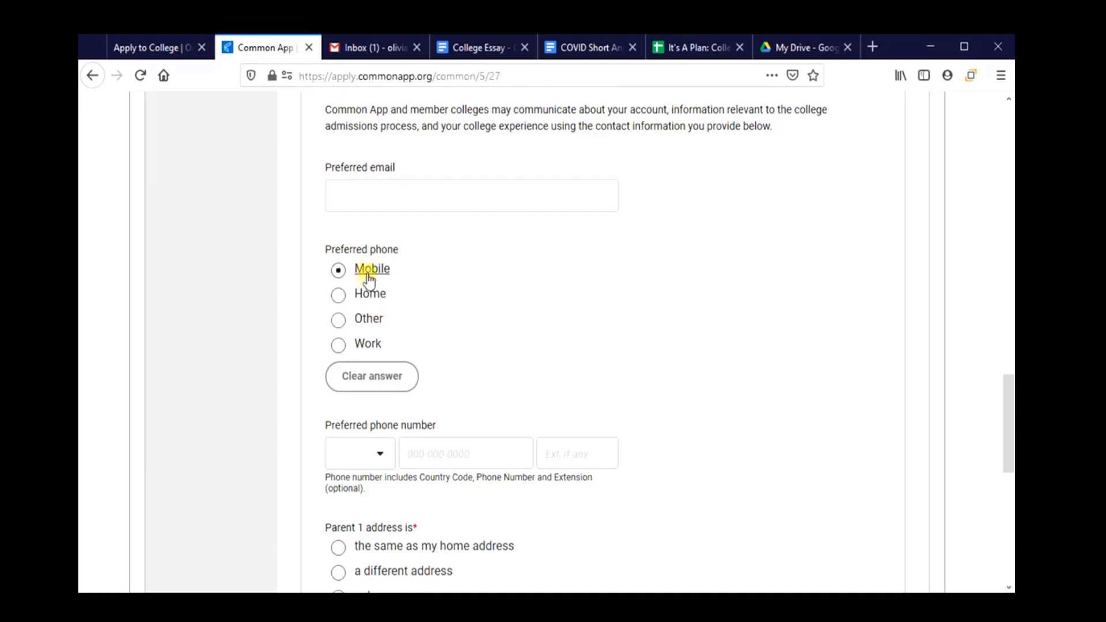
{"action": "left_click", "coordinate": [364, 454]}
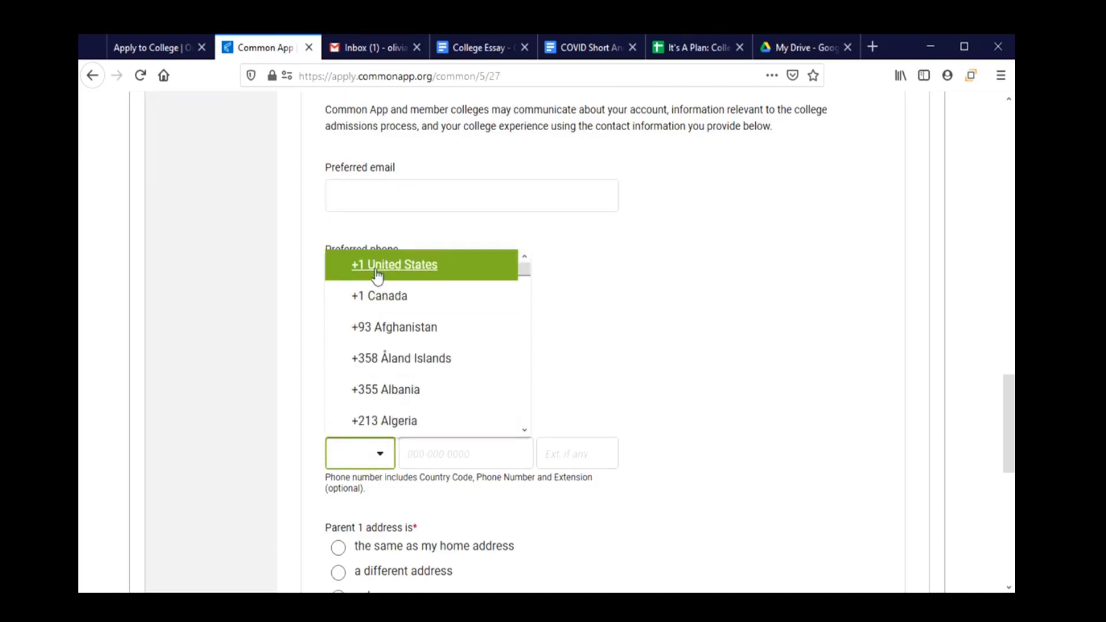
{"action": "left_click", "coordinate": [394, 265]}
{"action": "left_click", "coordinate": [441, 453]}
{"action": "type", "text": "5415554567"}
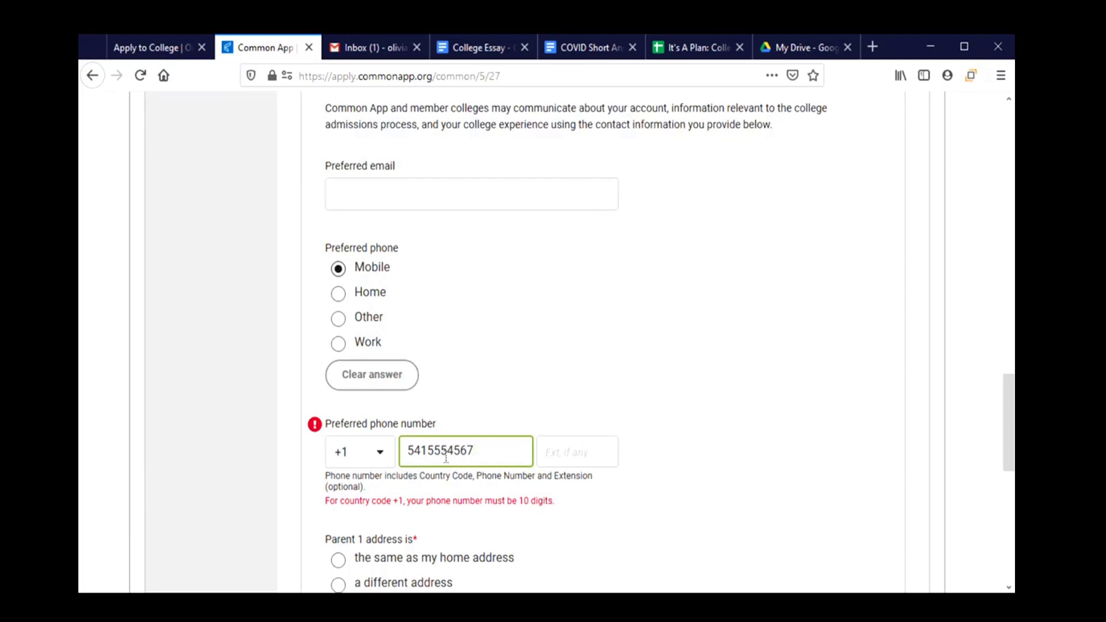
Get the phone number validated and mark Parent 1's address as the same as home.
{"action": "scroll", "coordinate": [447, 466], "scroll_direction": "down", "scroll_amount": 3}
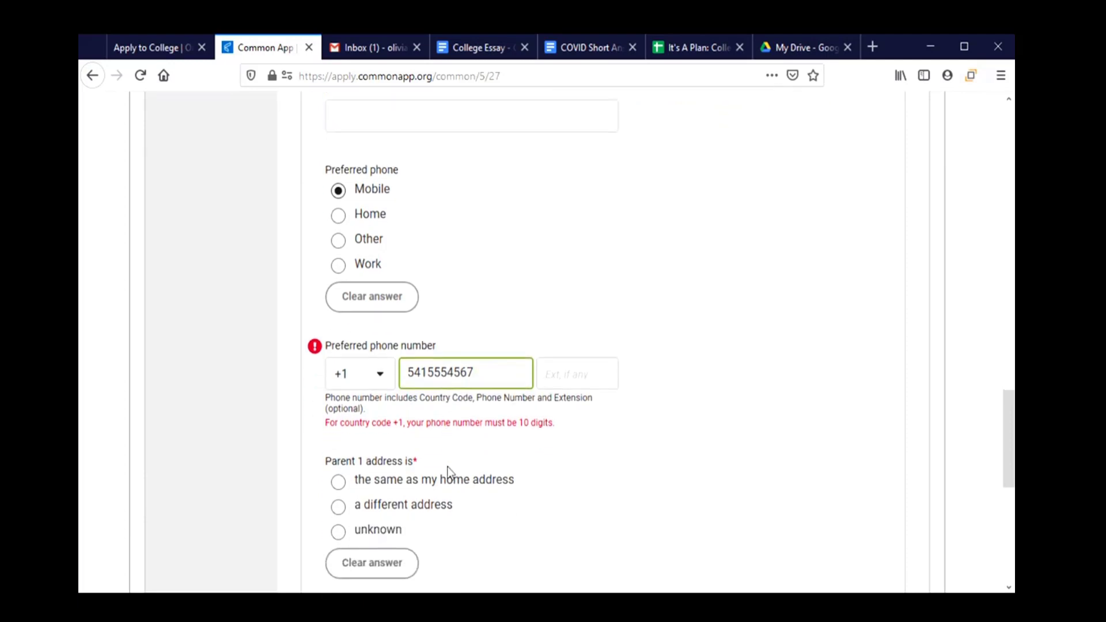
{"action": "scroll", "coordinate": [448, 471], "scroll_direction": "down", "scroll_amount": 3}
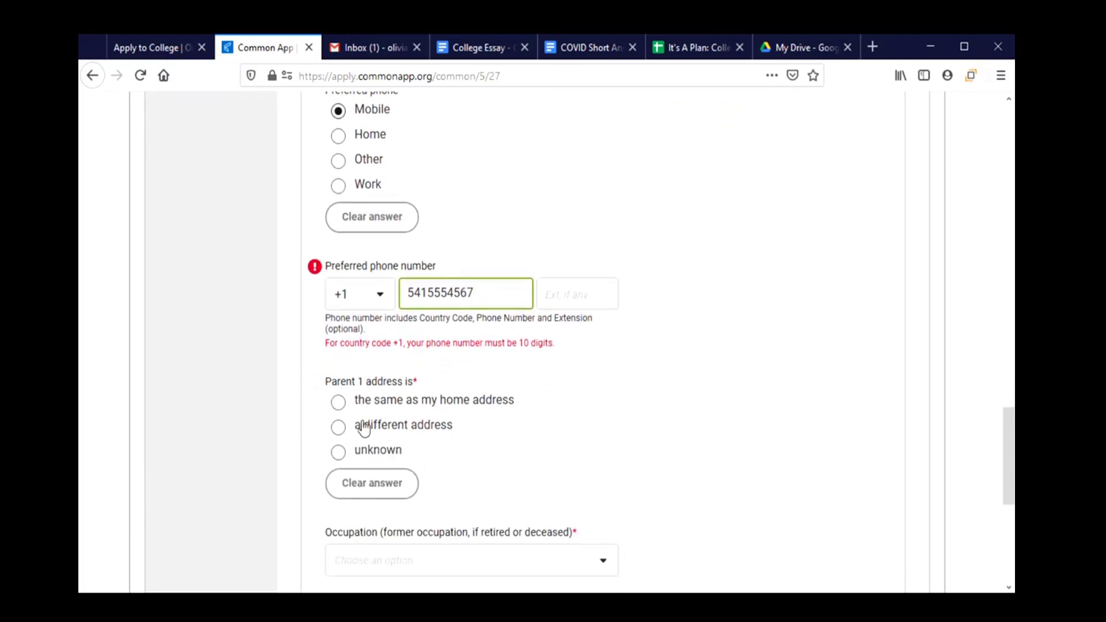
{"action": "left_click", "coordinate": [340, 416]}
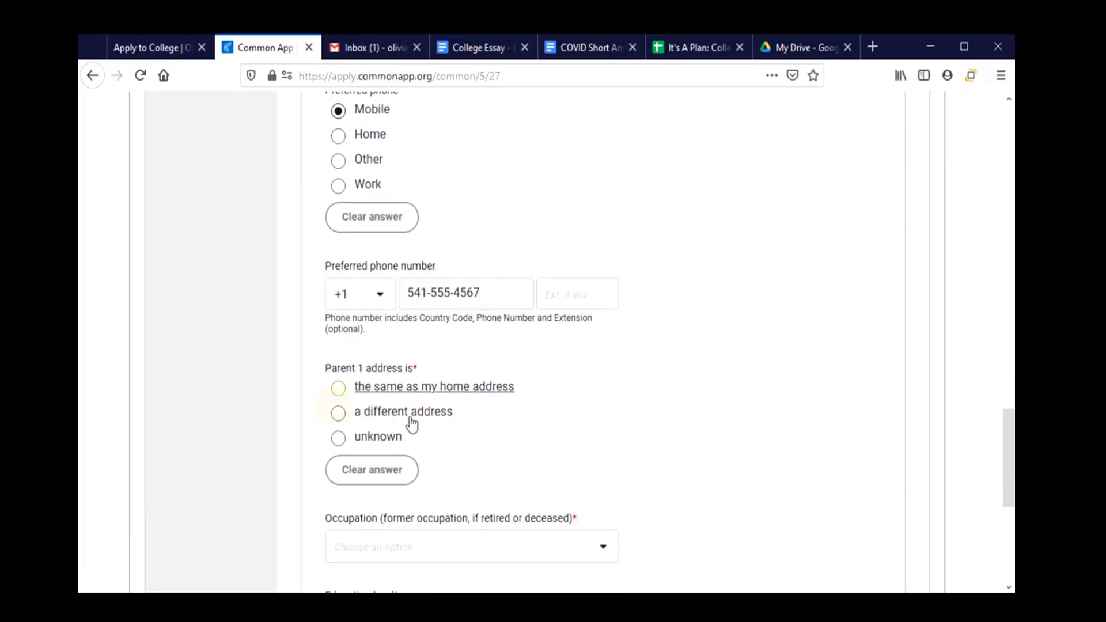
{"action": "scroll", "coordinate": [506, 433], "scroll_direction": "down", "scroll_amount": 2}
{"action": "left_click", "coordinate": [338, 311]}
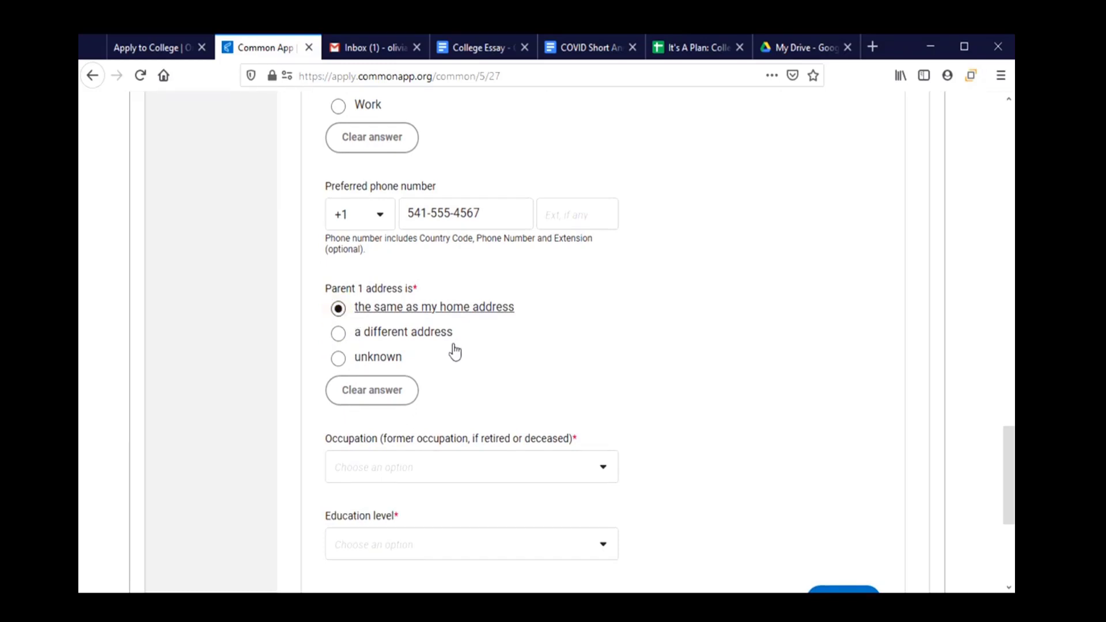
{"action": "scroll", "coordinate": [452, 349], "scroll_direction": "down", "scroll_amount": 3}
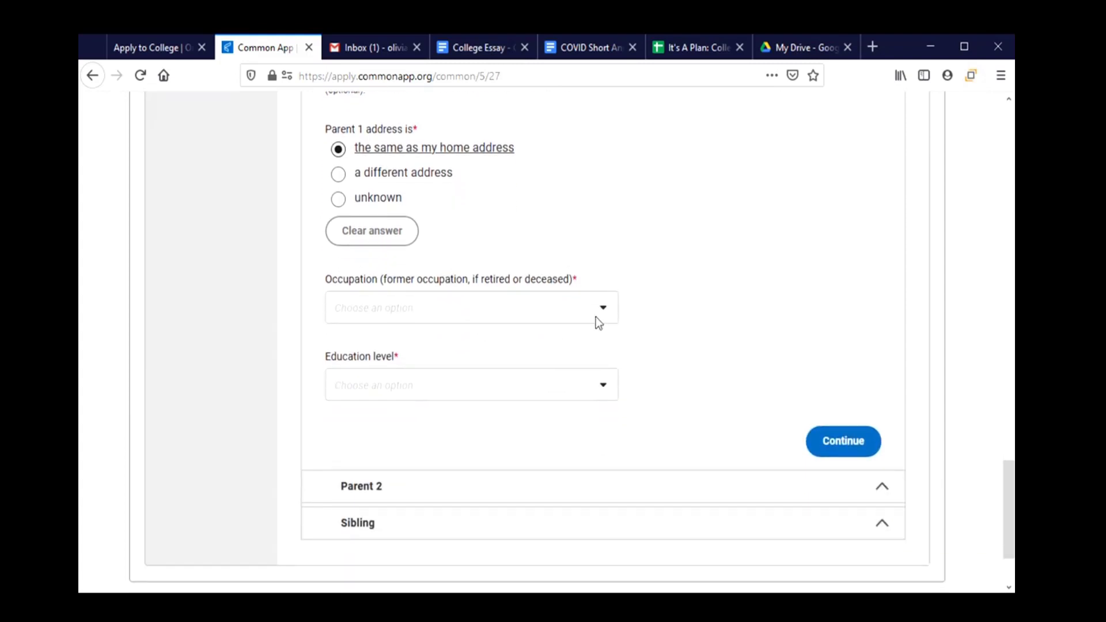
Set Parent 1's occupation to Other and employment status to Employed.
{"action": "left_click", "coordinate": [595, 321]}
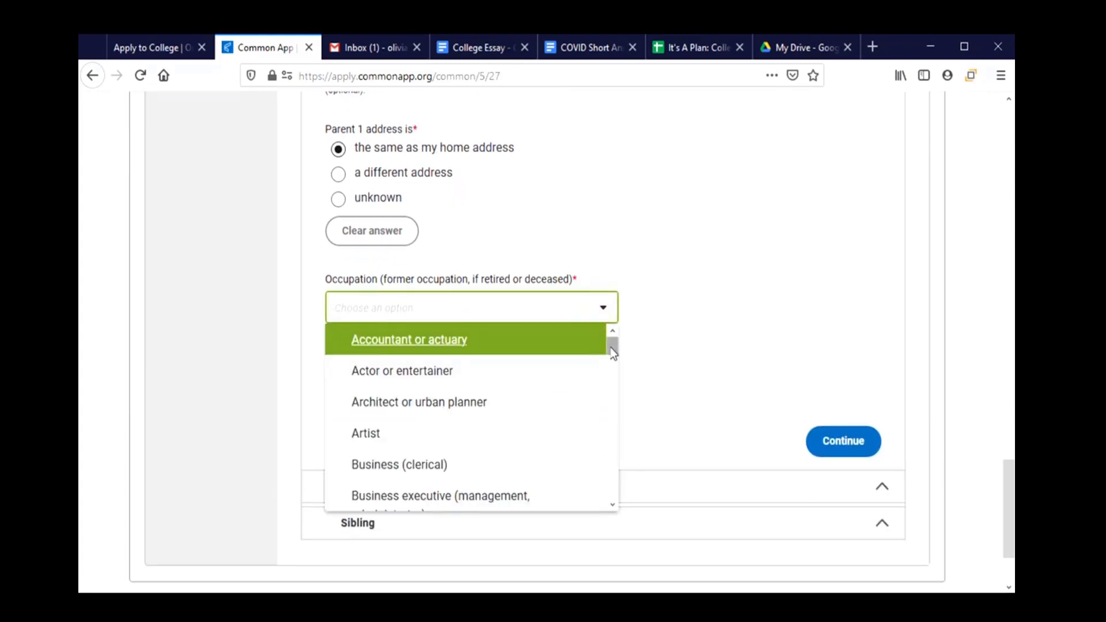
{"action": "left_click_drag", "start_coordinate": [613, 354], "coordinate": [621, 514]}
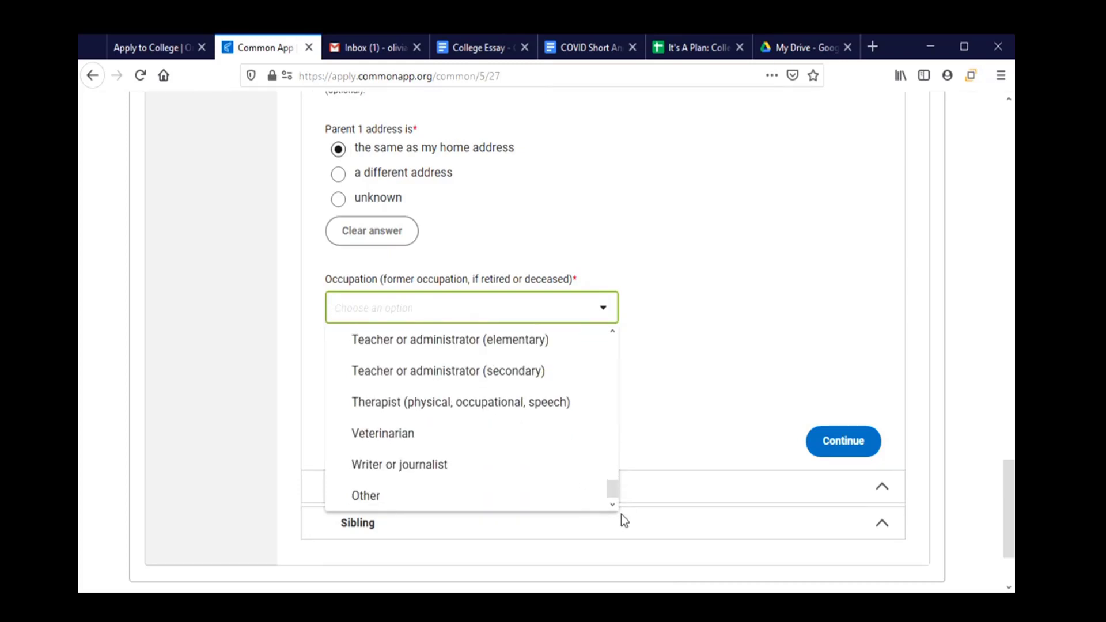
{"action": "left_click", "coordinate": [420, 506]}
{"action": "scroll", "coordinate": [438, 420], "scroll_direction": "down", "scroll_amount": 2}
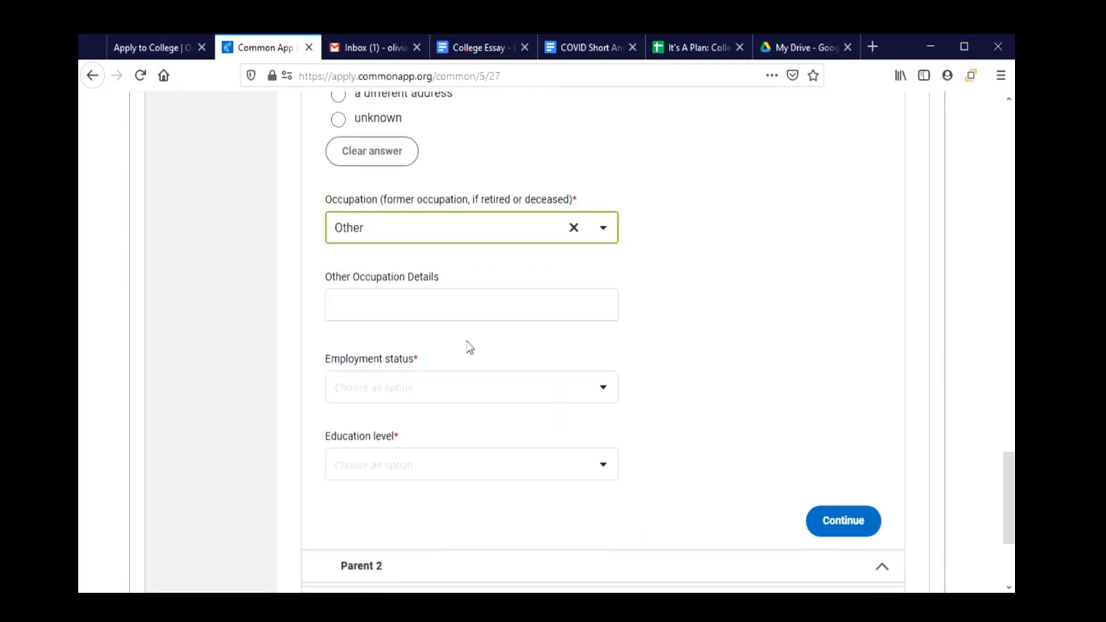
{"action": "left_click", "coordinate": [494, 384]}
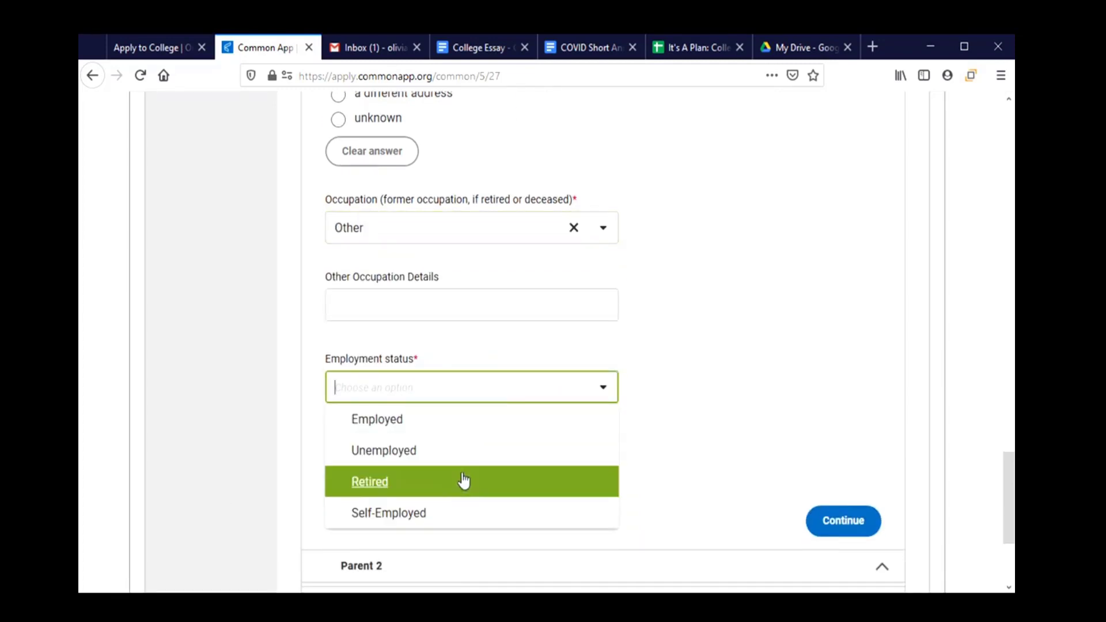
{"action": "left_click", "coordinate": [459, 422]}
Enter position Hostess, never employed at a college, and employer Corvallis Diner.
{"action": "scroll", "coordinate": [459, 418], "scroll_direction": "down", "scroll_amount": 2}
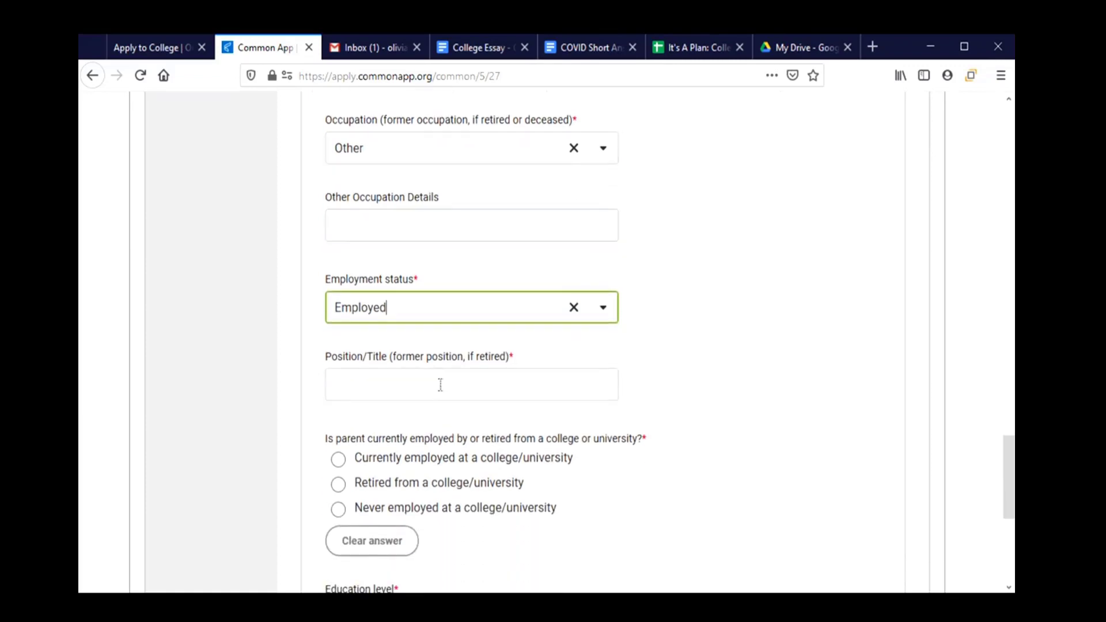
{"action": "left_click", "coordinate": [434, 383]}
{"action": "type", "text": "J"}
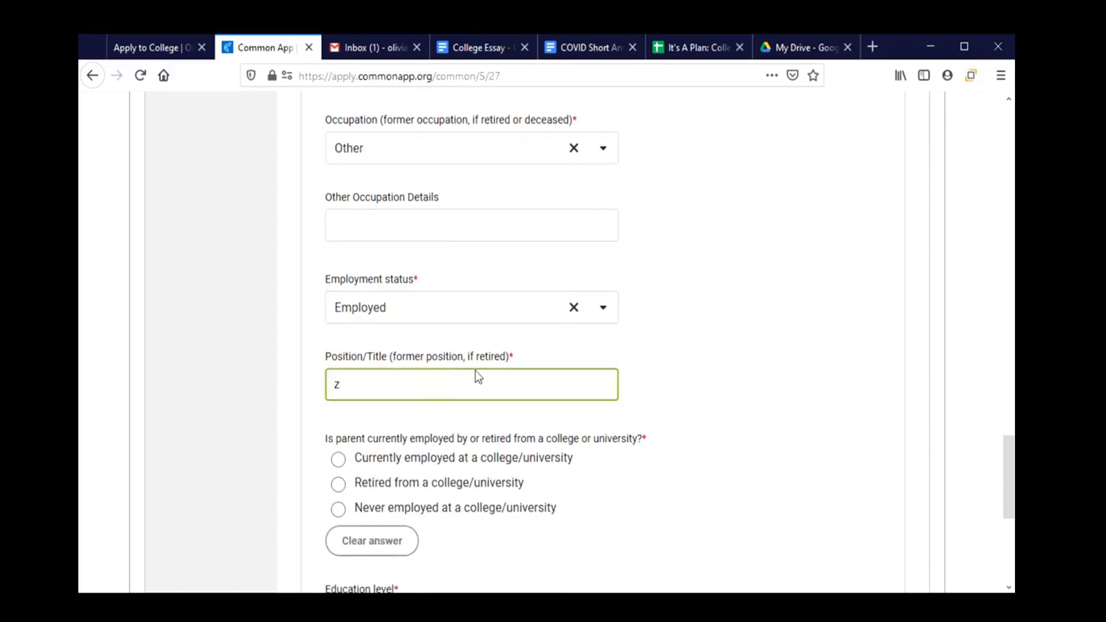
{"action": "key", "text": "BackSpace"}
{"action": "type", "text": "Hostess"}
{"action": "scroll", "coordinate": [516, 308], "scroll_direction": "down", "scroll_amount": 4}
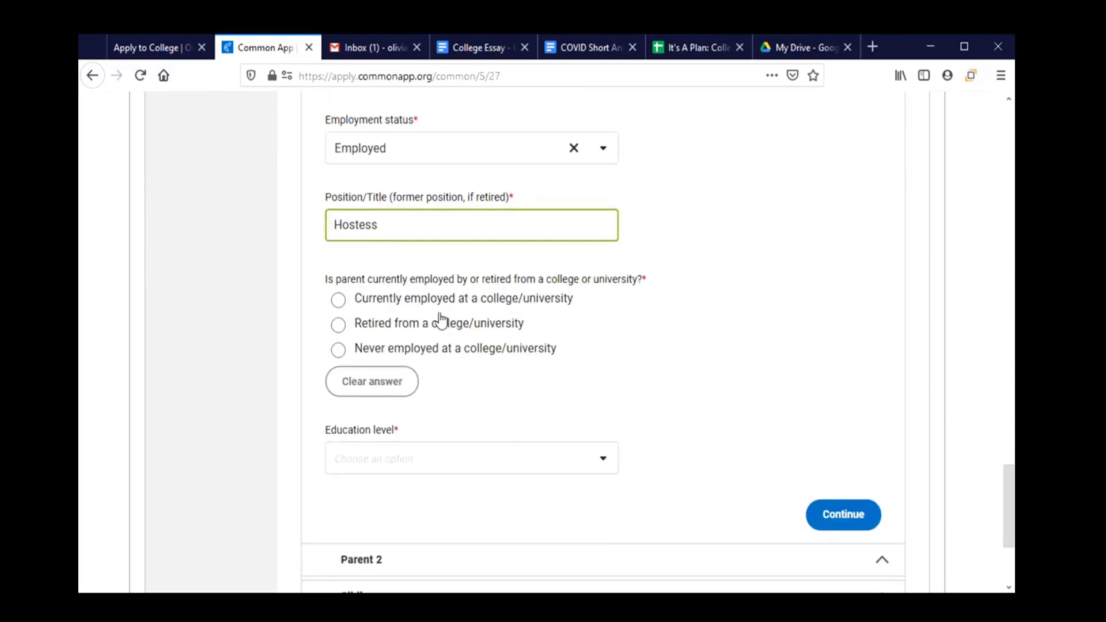
{"action": "left_click", "coordinate": [340, 352]}
{"action": "scroll", "coordinate": [479, 375], "scroll_direction": "down", "scroll_amount": 2}
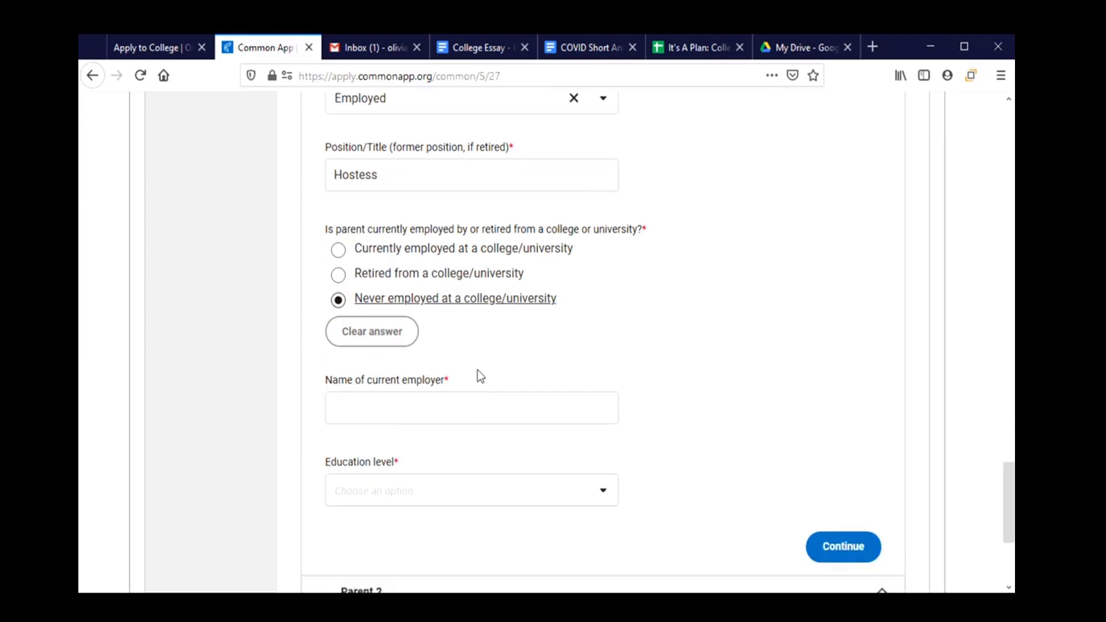
{"action": "left_click", "coordinate": [459, 376]}
{"action": "type", "text": "Cor"}
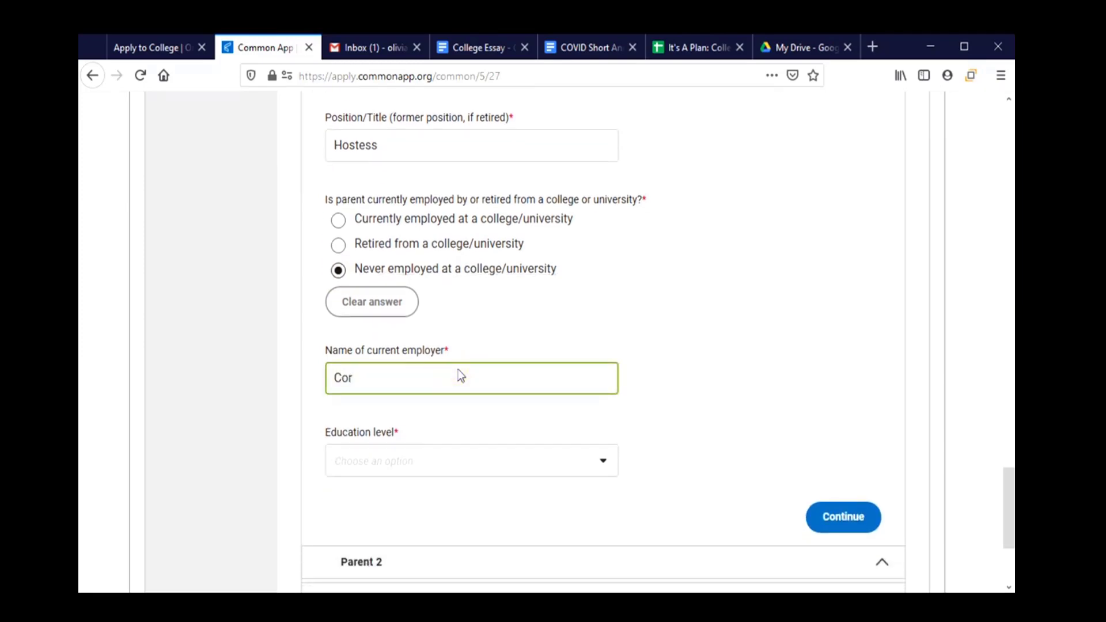
{"action": "type", "text": "valla"}
Set Parent 1's education level to Graduated from high/secondary school (or equivalent).
{"action": "left_click", "coordinate": [424, 462]}
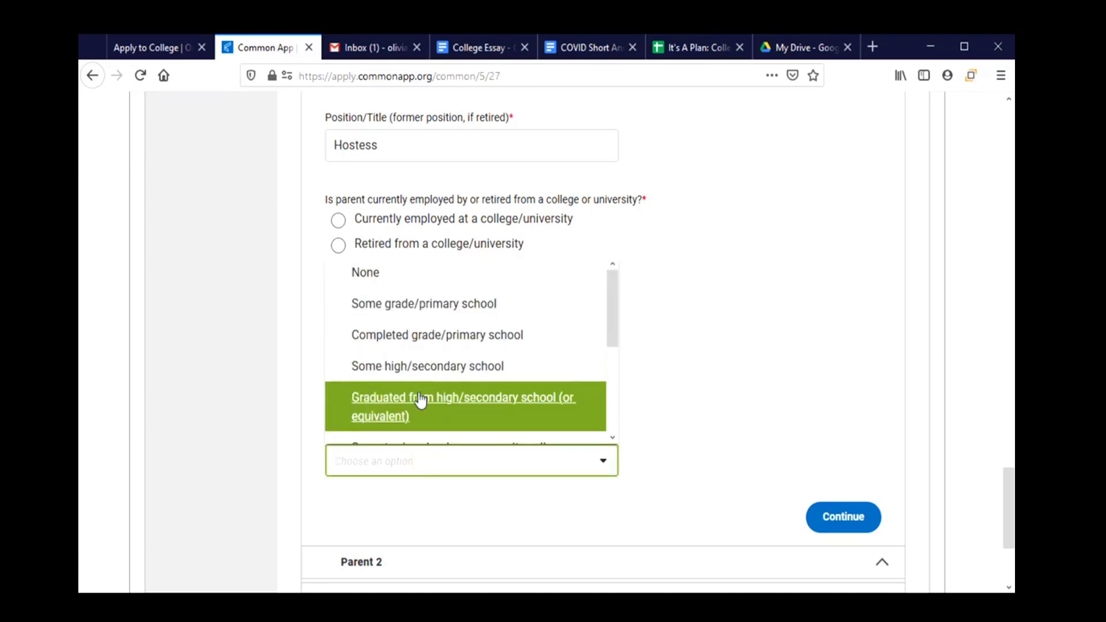
{"action": "scroll", "coordinate": [420, 397], "scroll_direction": "down", "scroll_amount": 3}
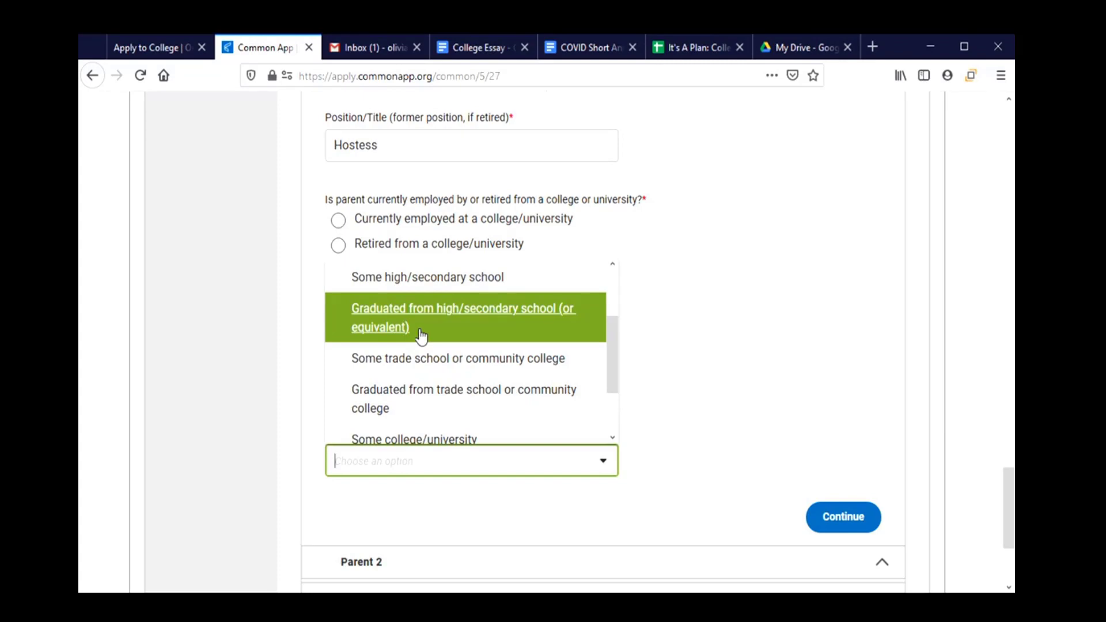
{"action": "left_click", "coordinate": [422, 335]}
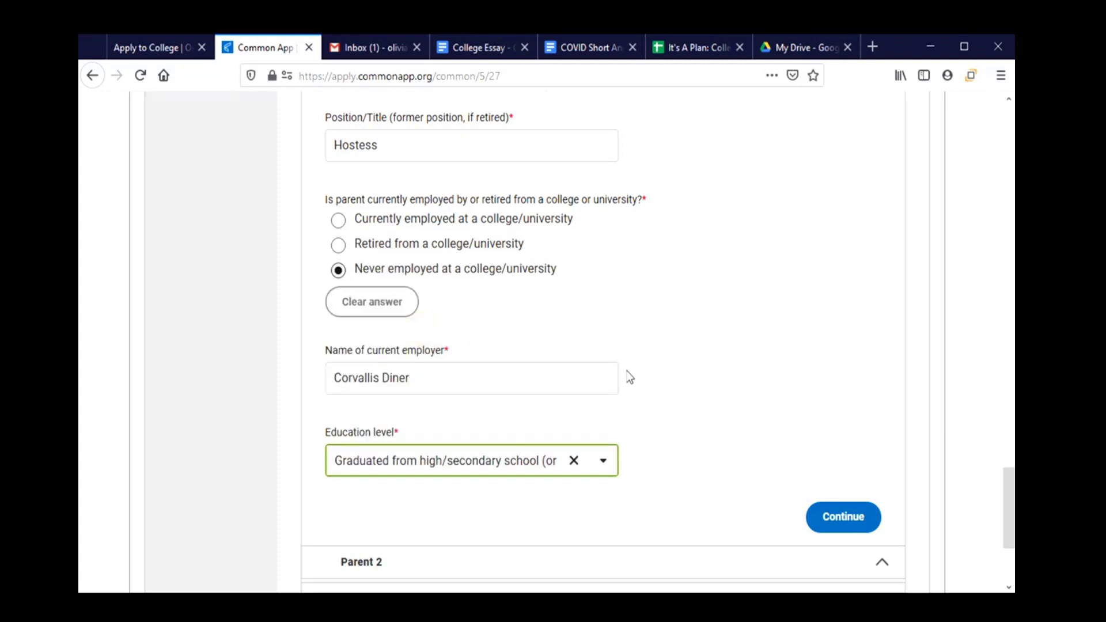
{"action": "scroll", "coordinate": [662, 412], "scroll_direction": "down", "scroll_amount": 3}
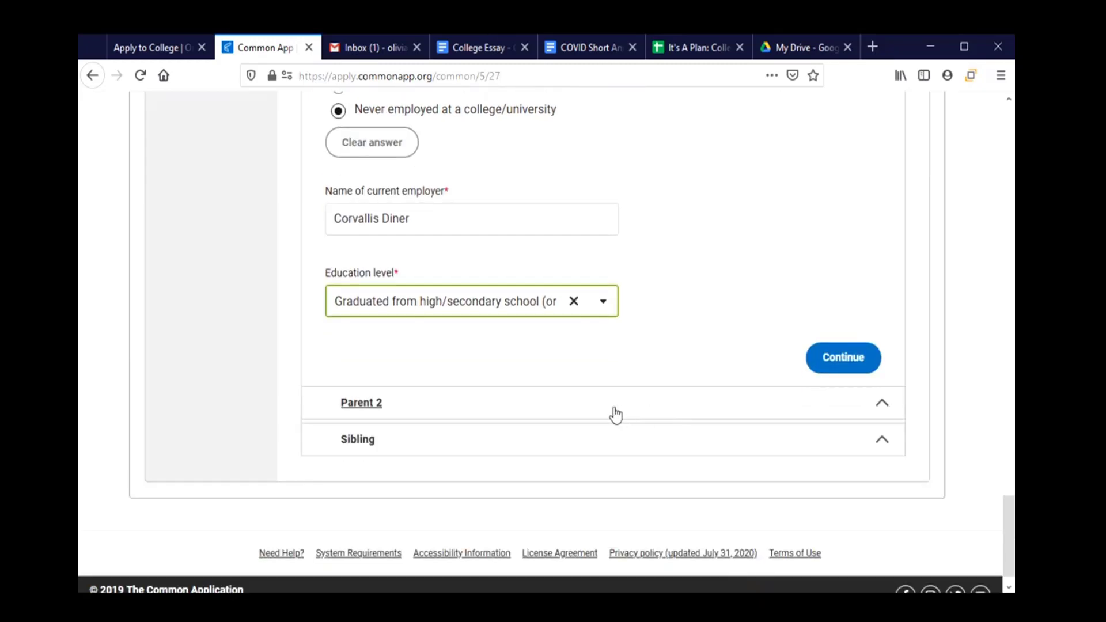
{"action": "left_click", "coordinate": [618, 407]}
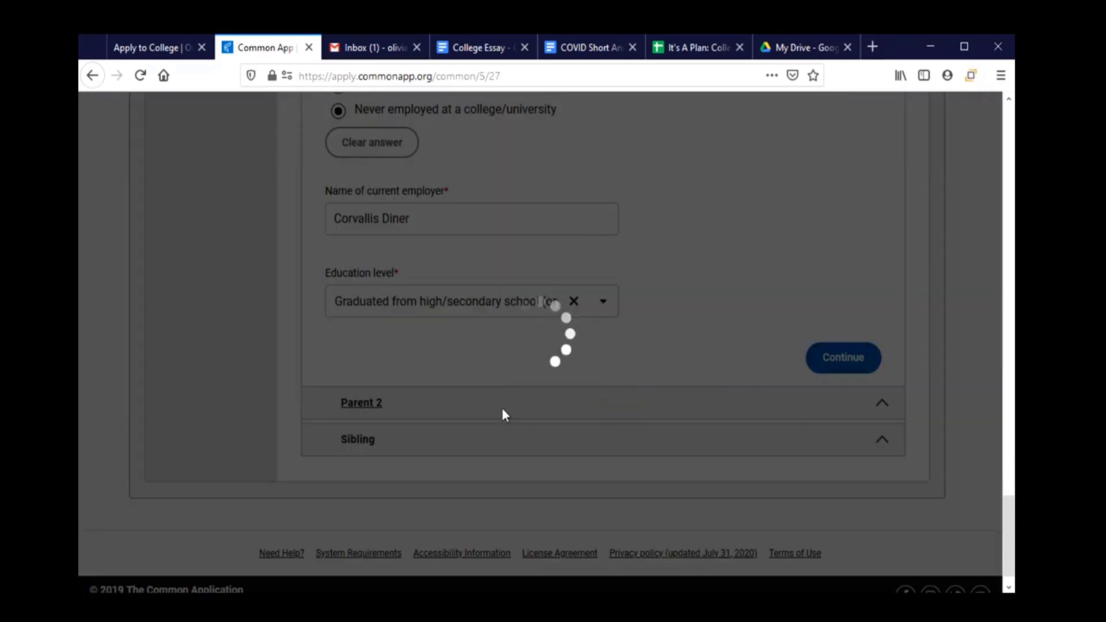
Mark Parent 2 as 'I do not have another parent to list' and go to Siblings.
{"action": "scroll", "coordinate": [487, 292], "scroll_direction": "down", "scroll_amount": 3}
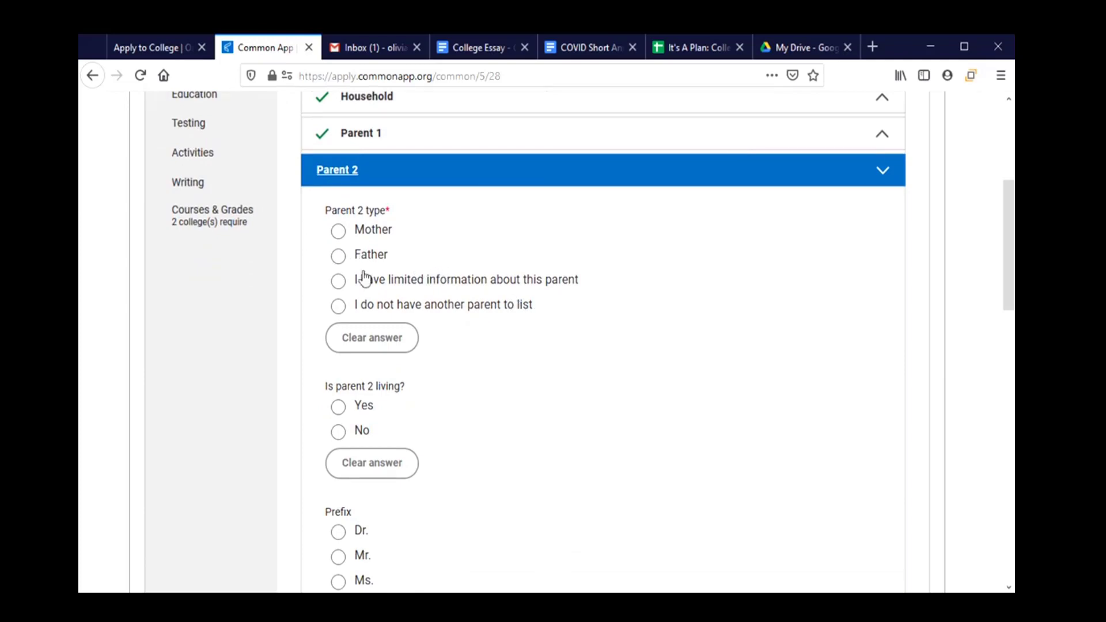
{"action": "left_click", "coordinate": [381, 310]}
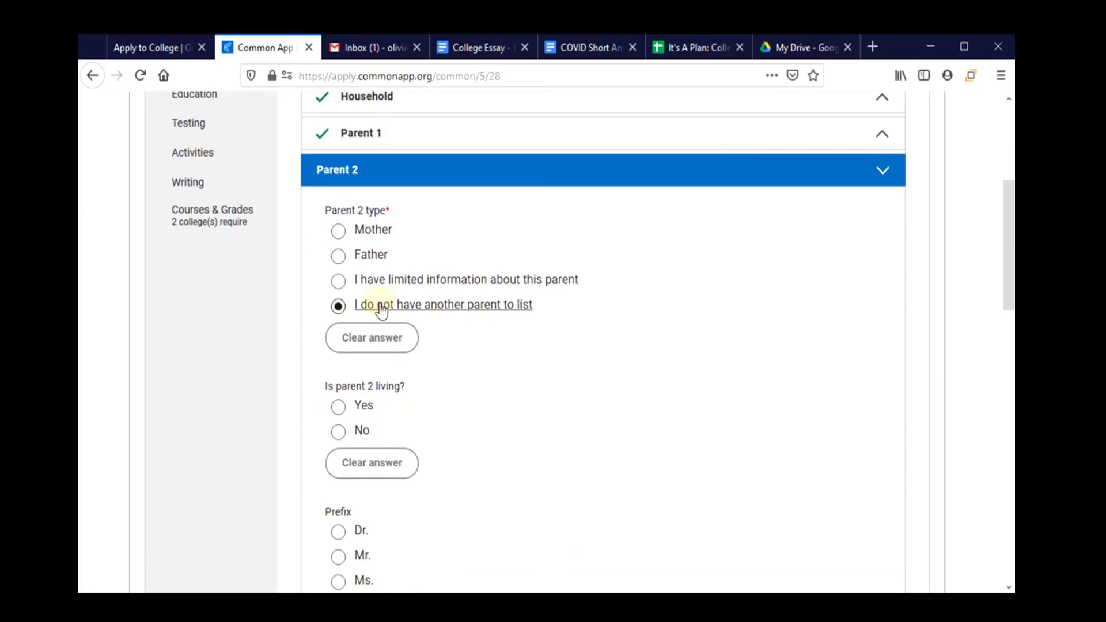
{"action": "scroll", "coordinate": [475, 344], "scroll_direction": "down", "scroll_amount": 4}
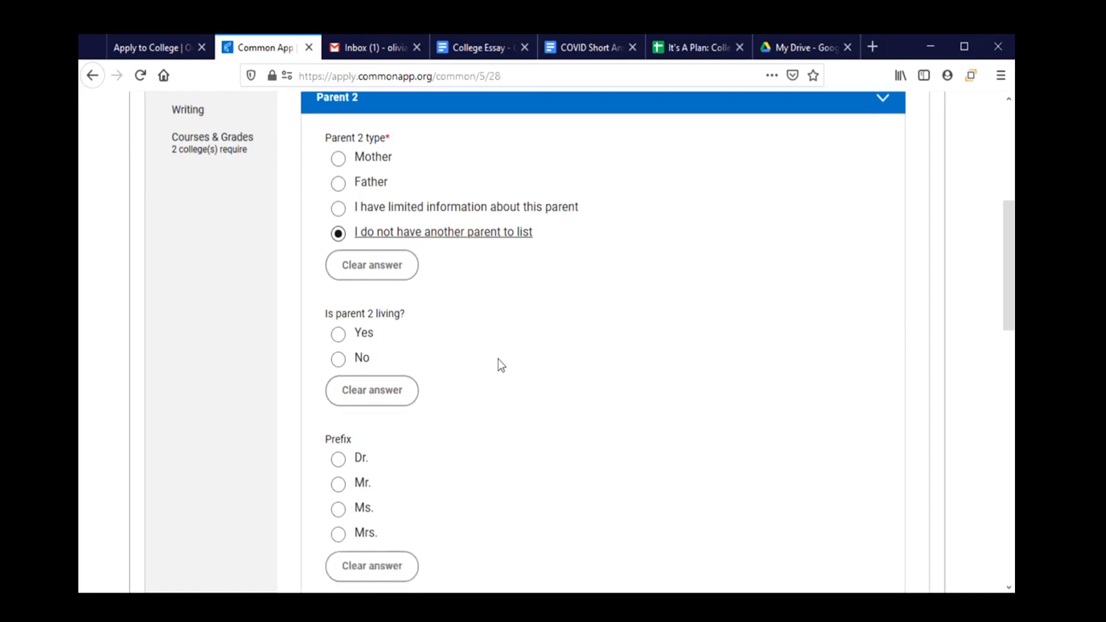
{"action": "scroll", "coordinate": [482, 233], "scroll_direction": "down", "scroll_amount": 12}
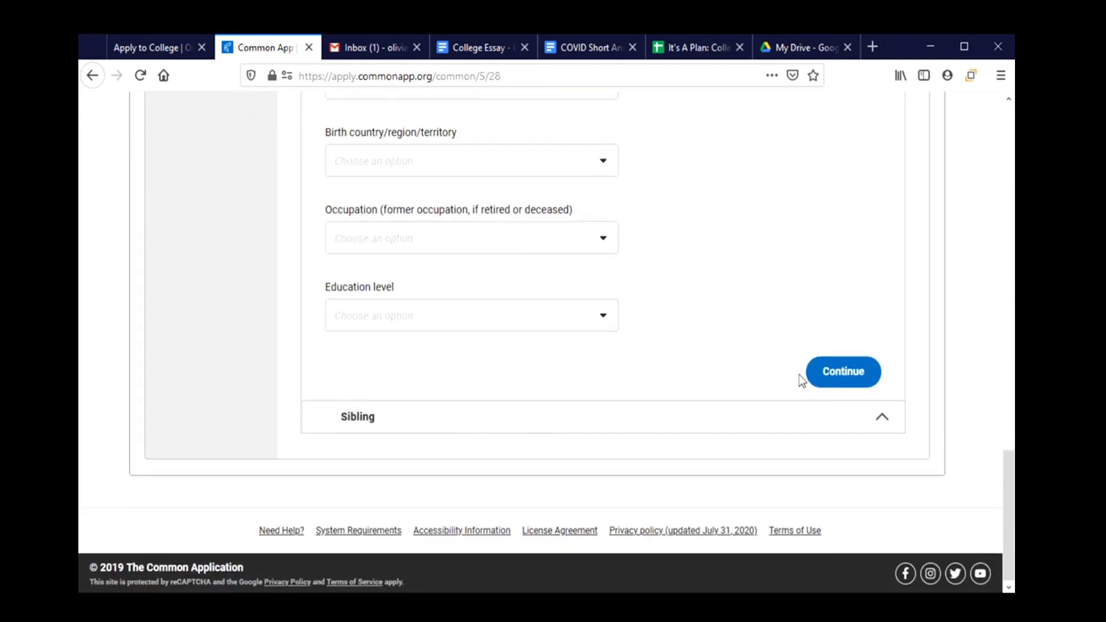
{"action": "left_click", "coordinate": [482, 424]}
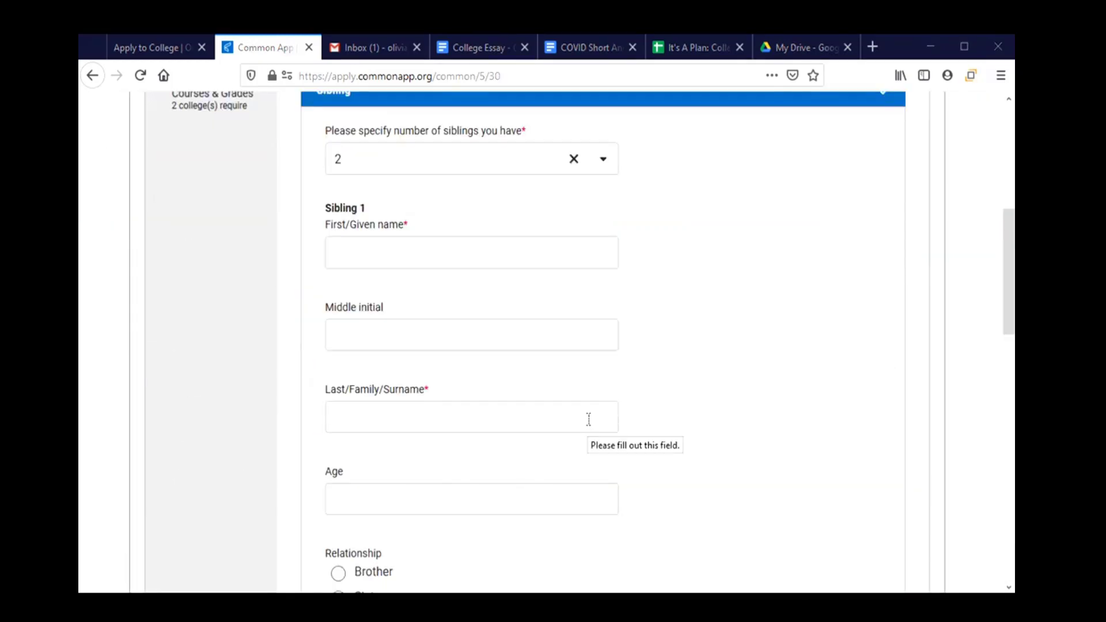
Enter the first sibling's name and set education to Completed grade/primary school.
{"action": "left_click", "coordinate": [406, 263]}
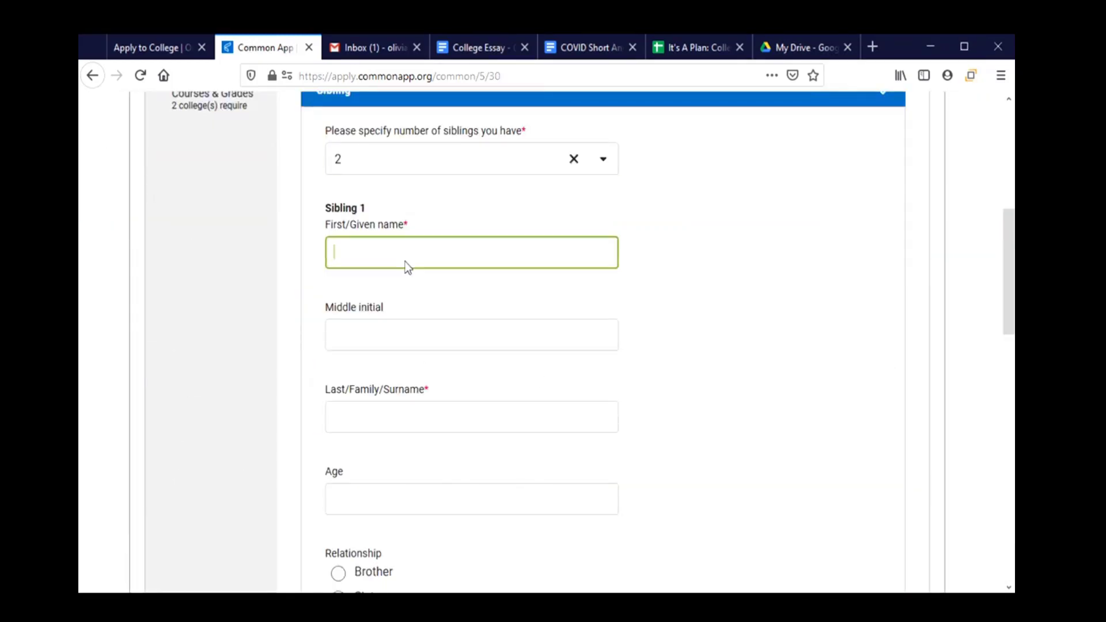
{"action": "type", "text": "John"}
{"action": "key", "text": "Tab"}
{"action": "key", "text": "Tab"}
{"action": "type", "text": "M"}
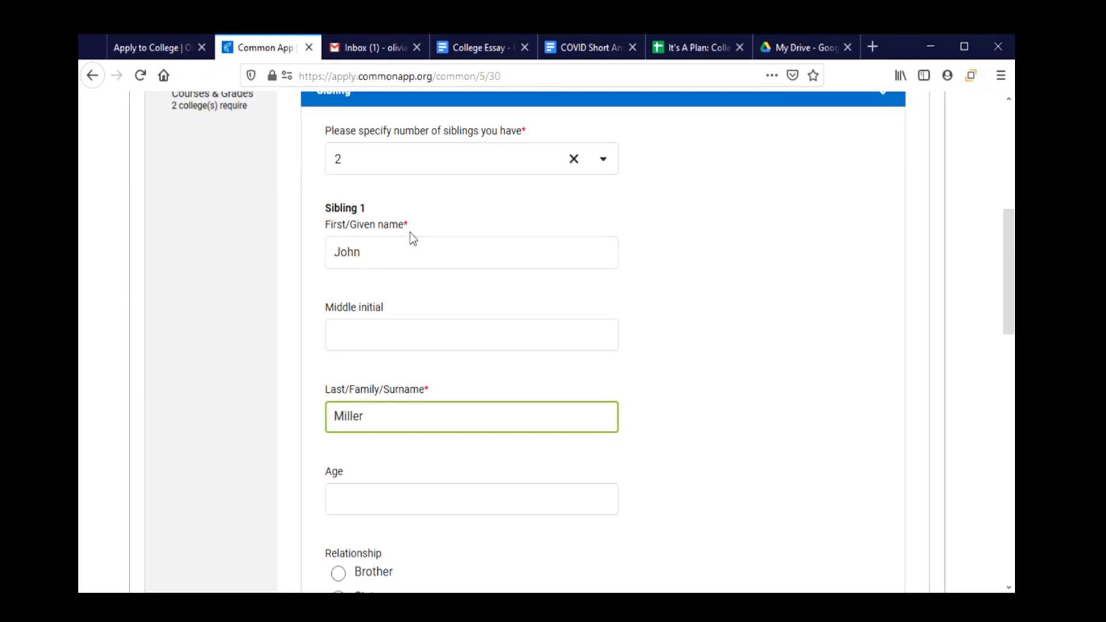
{"action": "scroll", "coordinate": [433, 299], "scroll_direction": "down", "scroll_amount": 4}
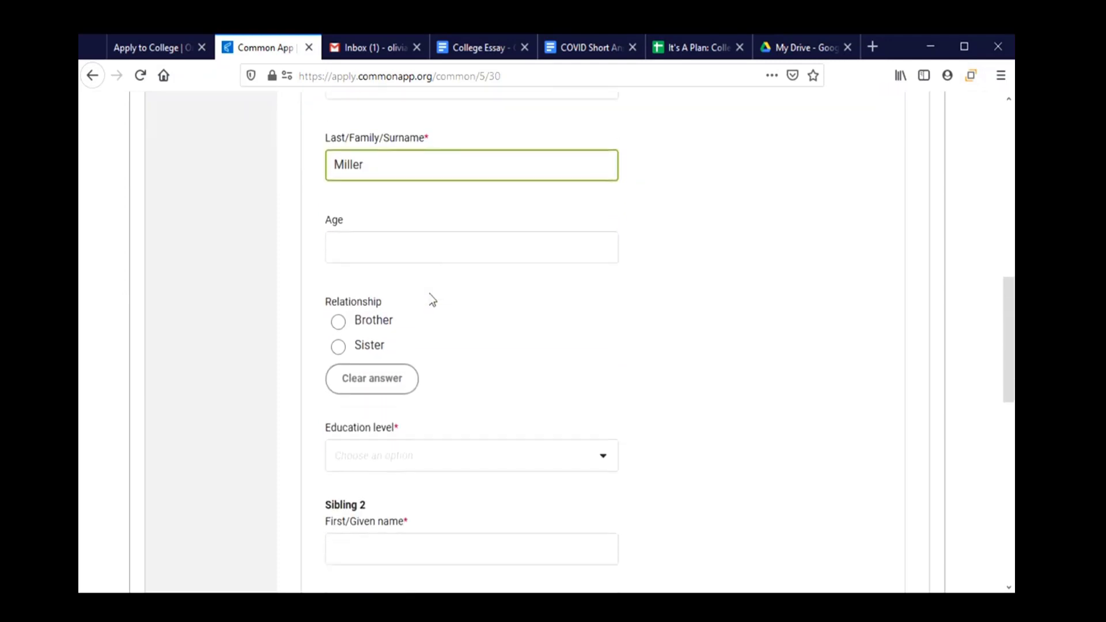
{"action": "scroll", "coordinate": [432, 299], "scroll_direction": "down", "scroll_amount": 2}
{"action": "left_click", "coordinate": [420, 309]}
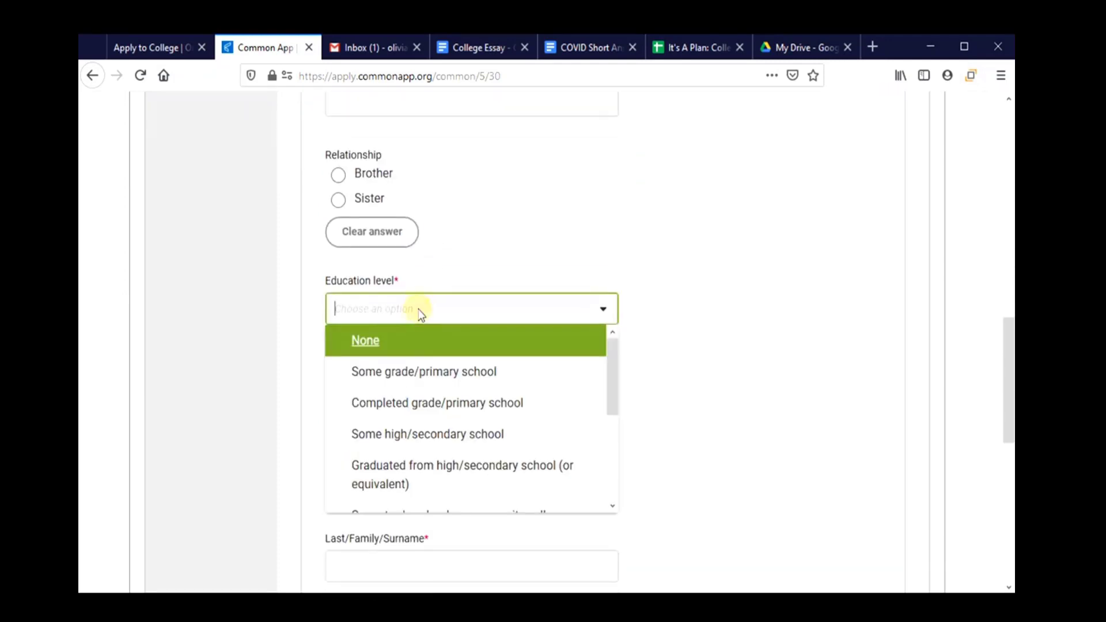
{"action": "left_click", "coordinate": [408, 403]}
{"action": "scroll", "coordinate": [409, 336], "scroll_direction": "down", "scroll_amount": 3}
Enter the second sibling's name, set education to Some grade/primary school, and save.
{"action": "left_click", "coordinate": [406, 252]}
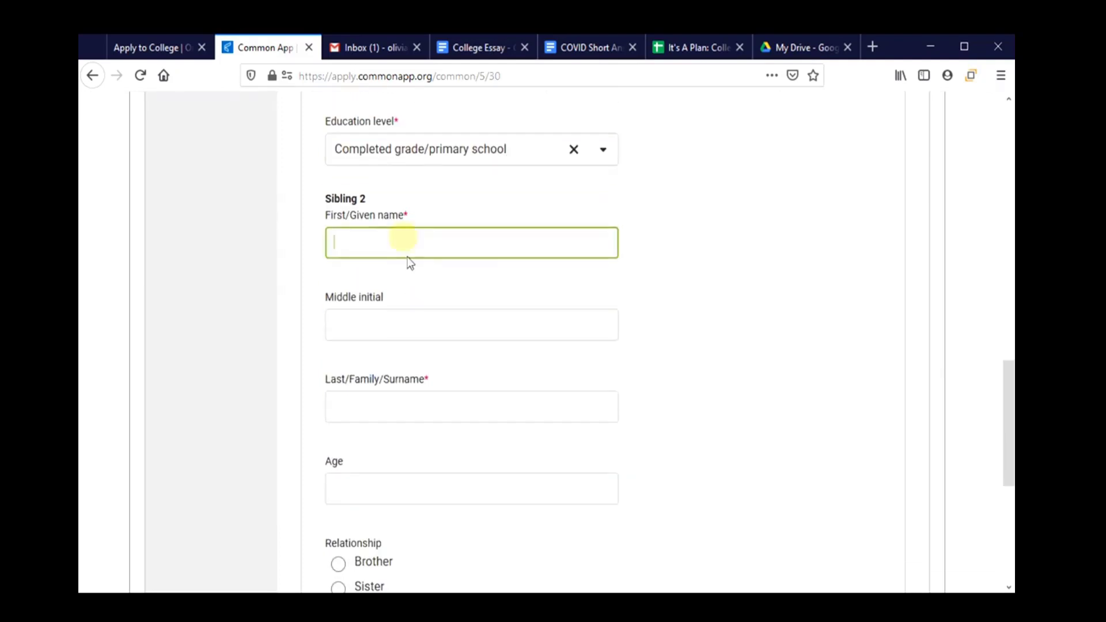
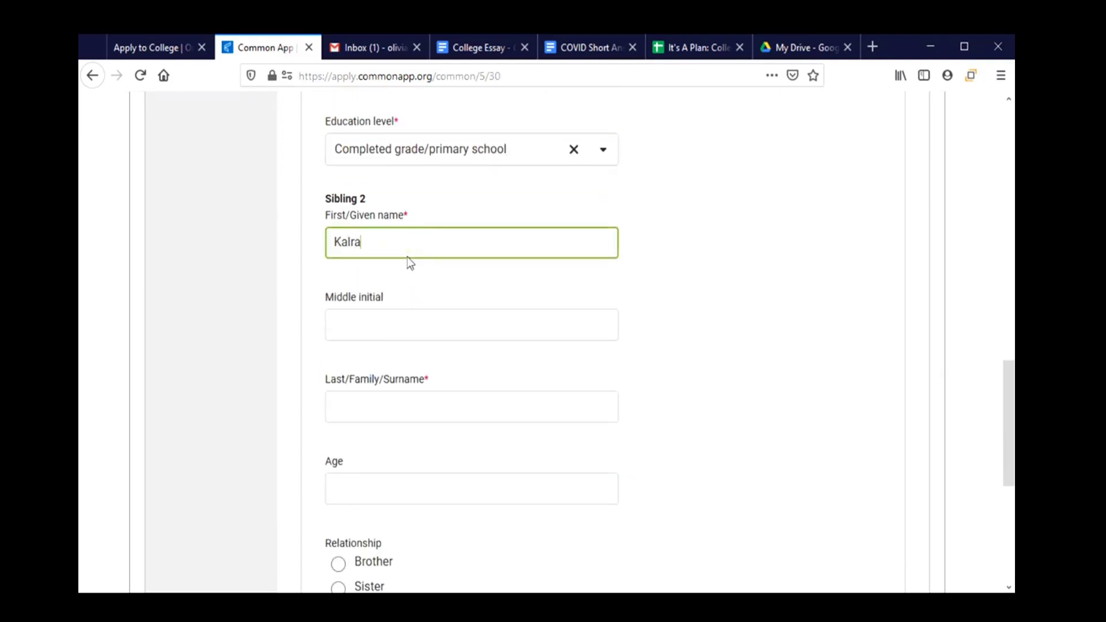
{"action": "key", "text": "Tab"}
{"action": "key", "text": "Tab"}
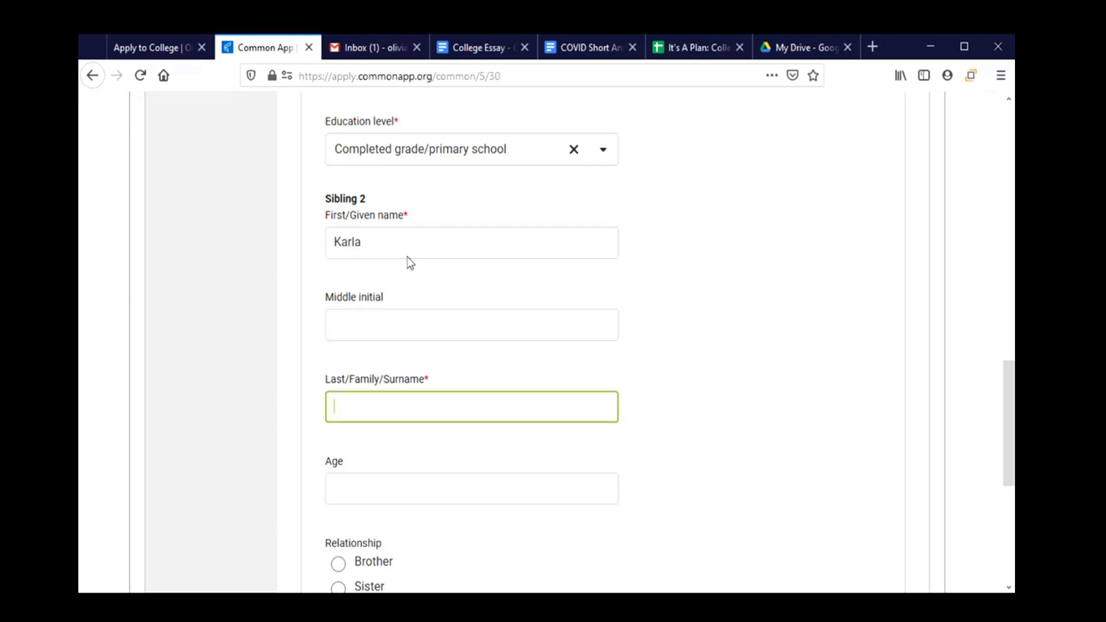
{"action": "scroll", "coordinate": [422, 252], "scroll_direction": "down", "scroll_amount": 6}
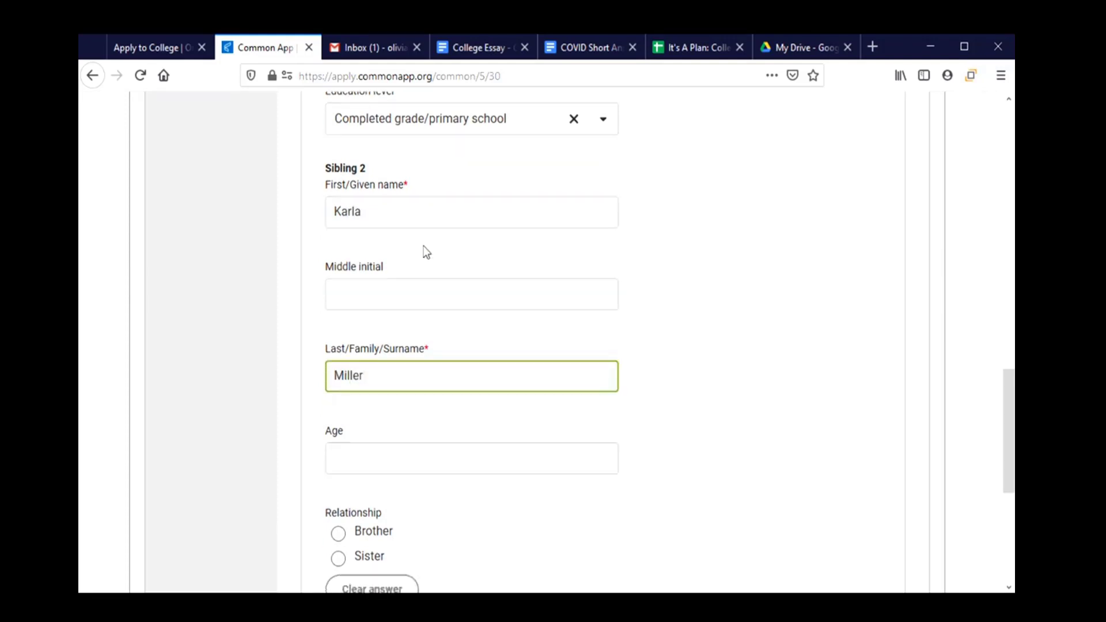
{"action": "left_click", "coordinate": [457, 378]}
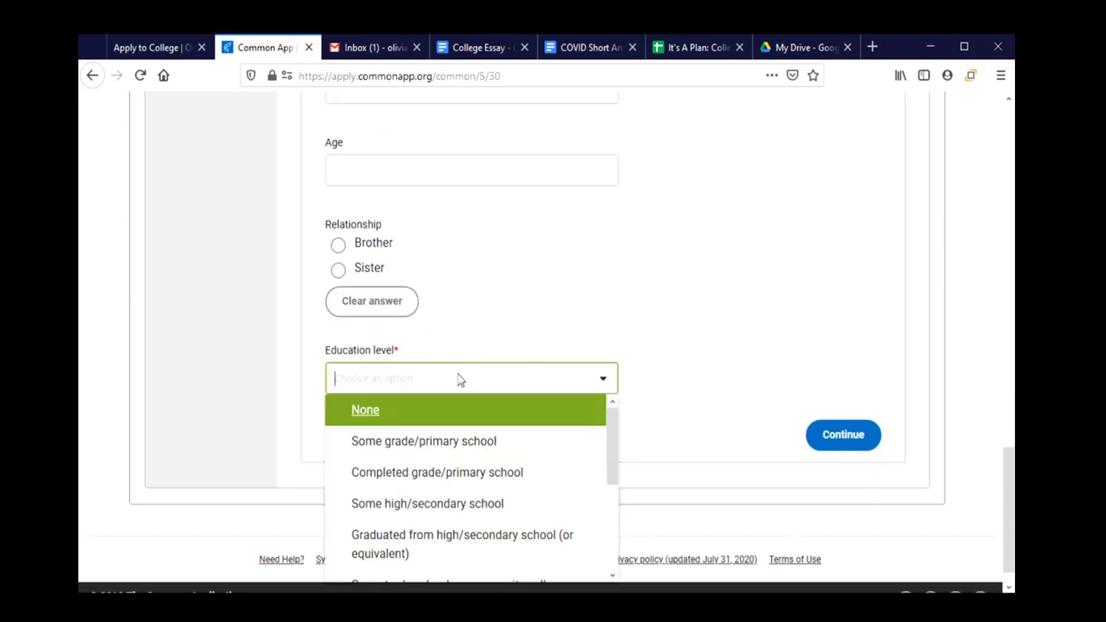
{"action": "left_click", "coordinate": [422, 449]}
{"action": "scroll", "coordinate": [456, 403], "scroll_direction": "down", "scroll_amount": 1}
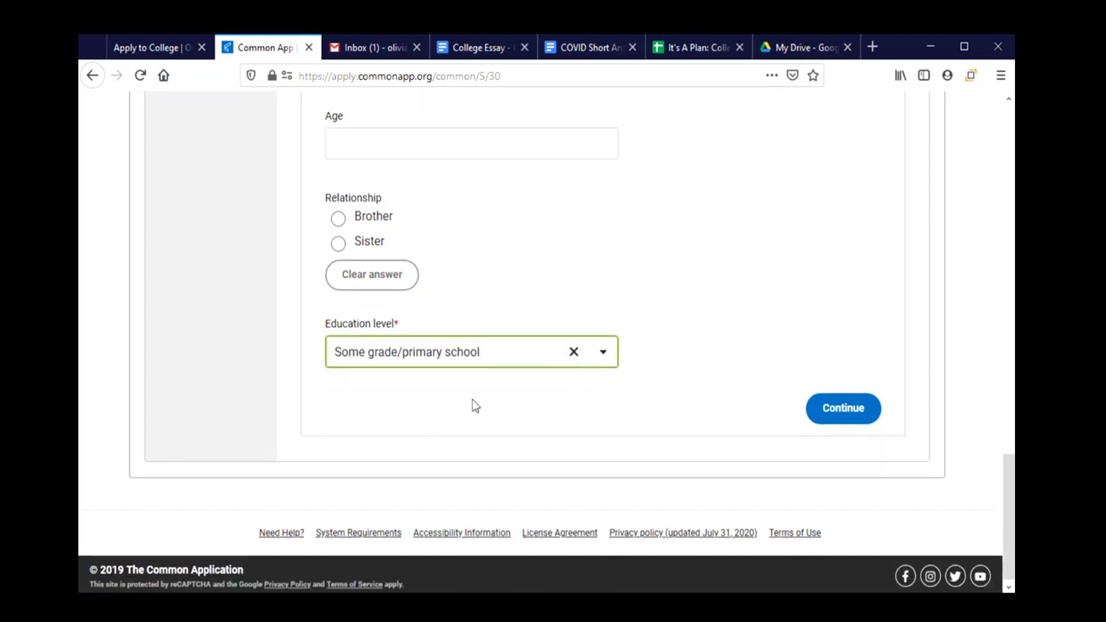
{"action": "left_click", "coordinate": [846, 410]}
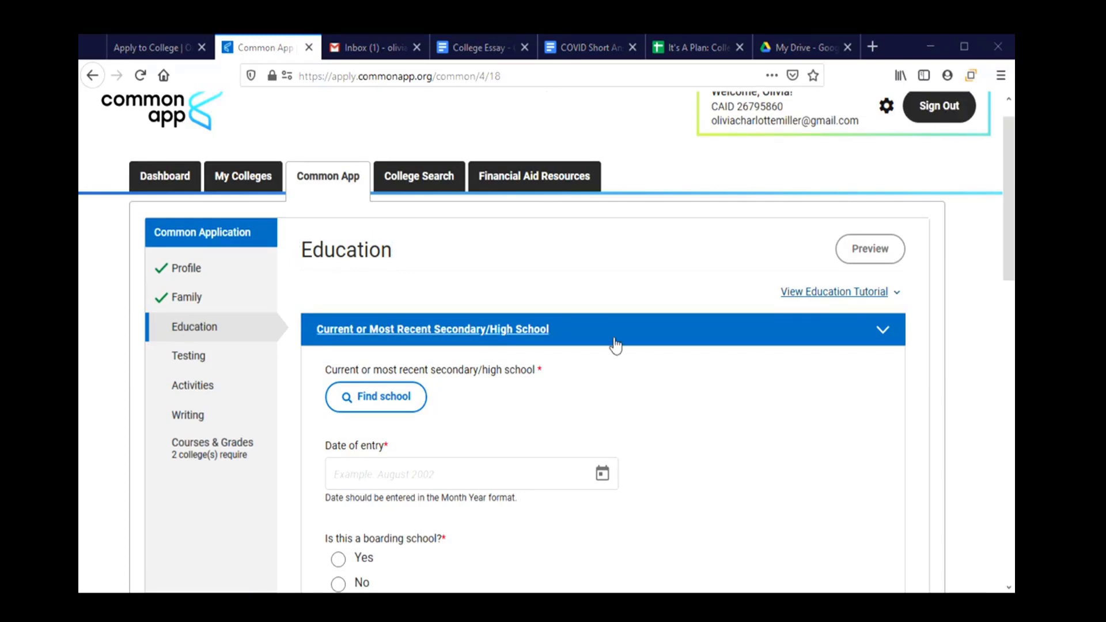
Look up and confirm Corvallis High School (CEEB 380210) as the current secondary school.
{"action": "scroll", "coordinate": [615, 345], "scroll_direction": "down", "scroll_amount": 2}
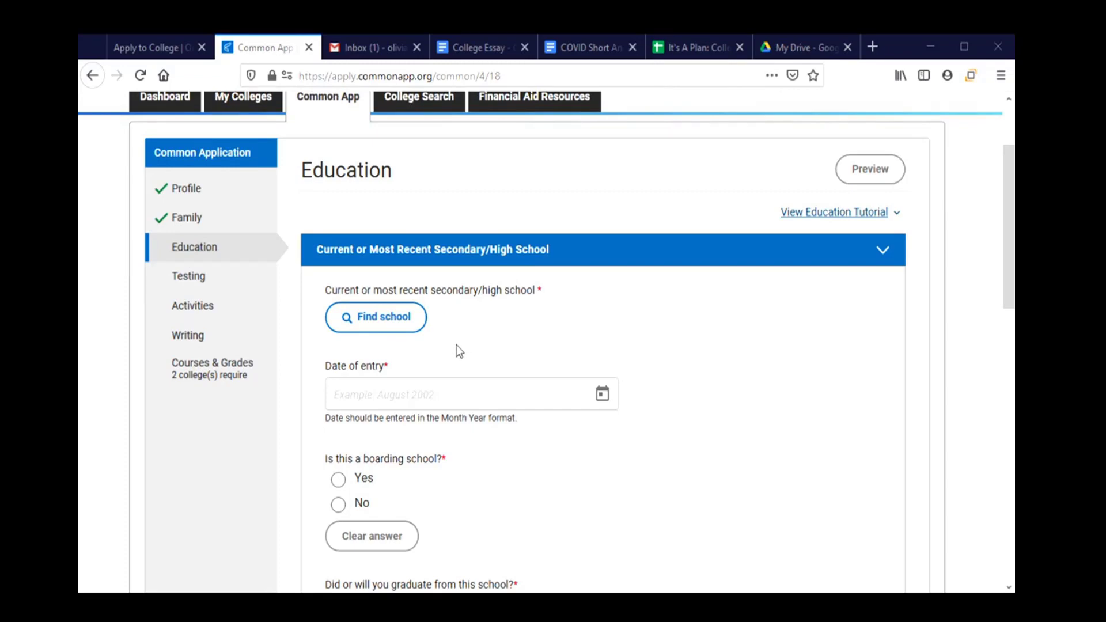
{"action": "left_click", "coordinate": [395, 327]}
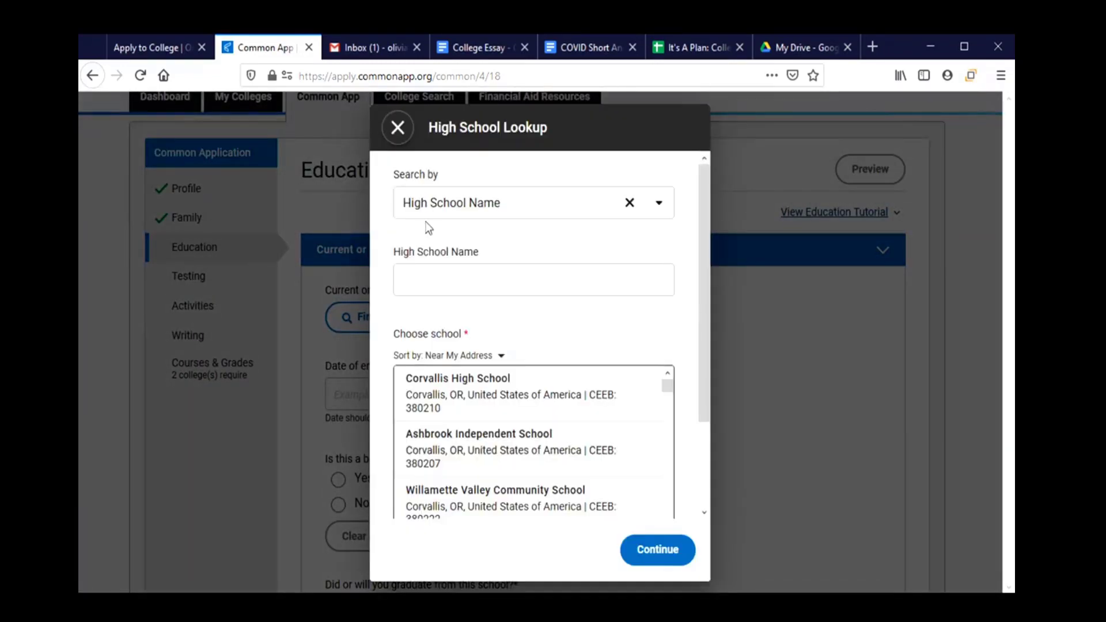
{"action": "left_click", "coordinate": [469, 284]}
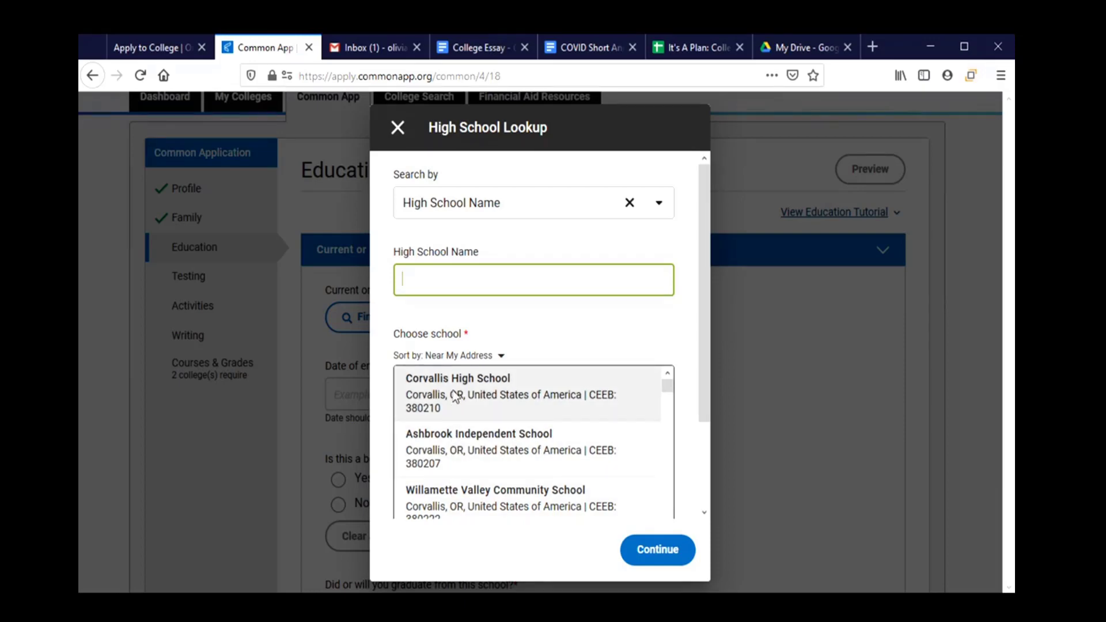
{"action": "left_click", "coordinate": [456, 397]}
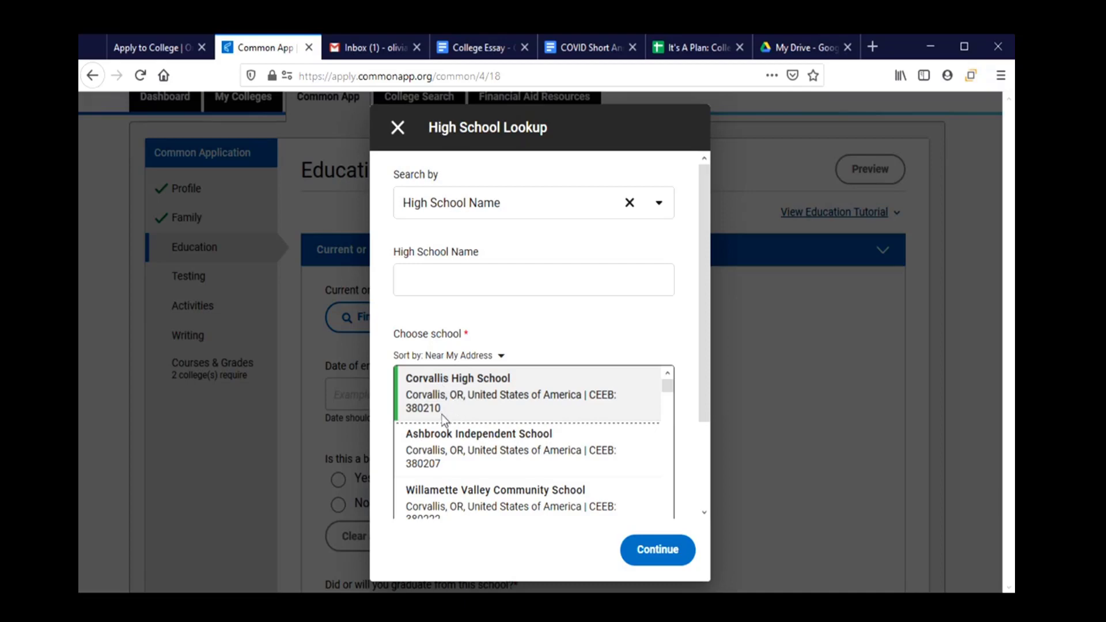
{"action": "left_click", "coordinate": [652, 559]}
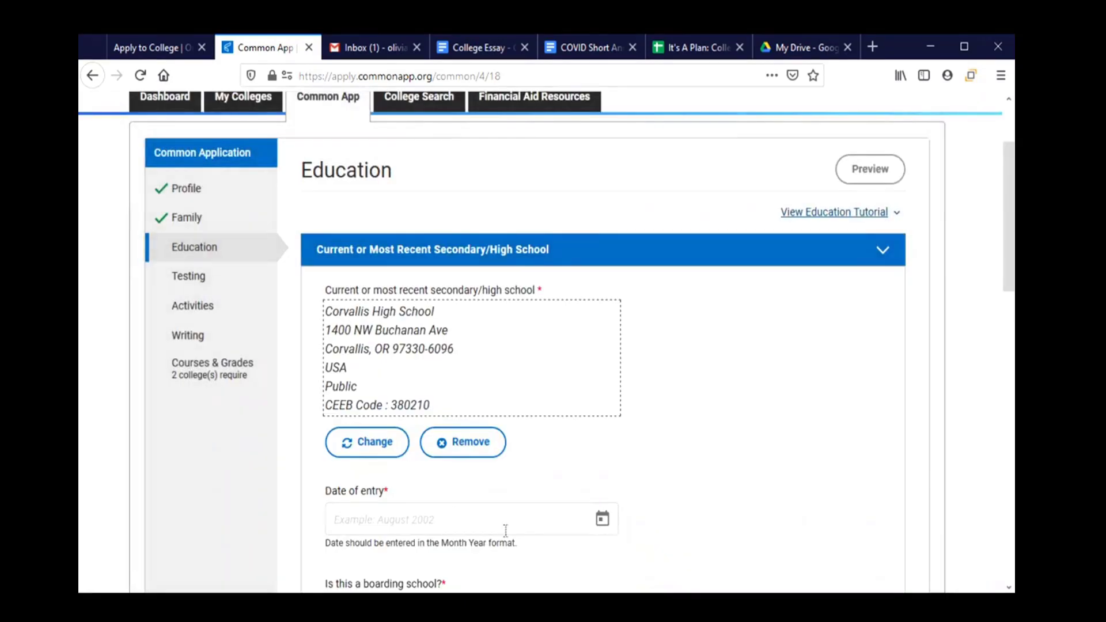
Set the high school date of entry to September 2017.
{"action": "scroll", "coordinate": [603, 382], "scroll_direction": "down", "scroll_amount": 3}
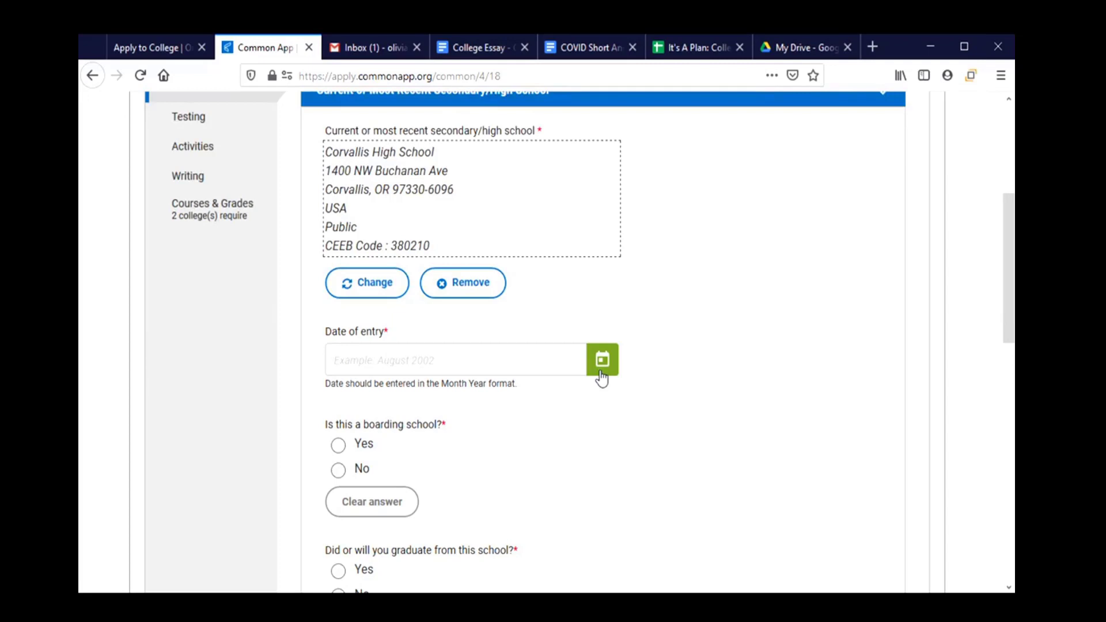
{"action": "left_click", "coordinate": [600, 371]}
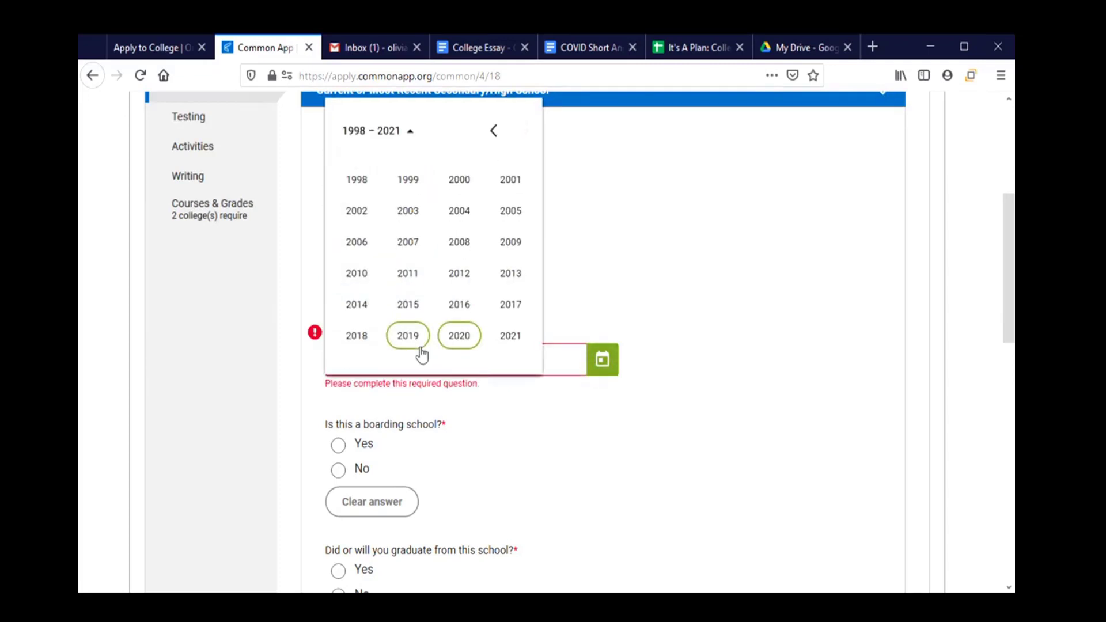
{"action": "left_click", "coordinate": [497, 312]}
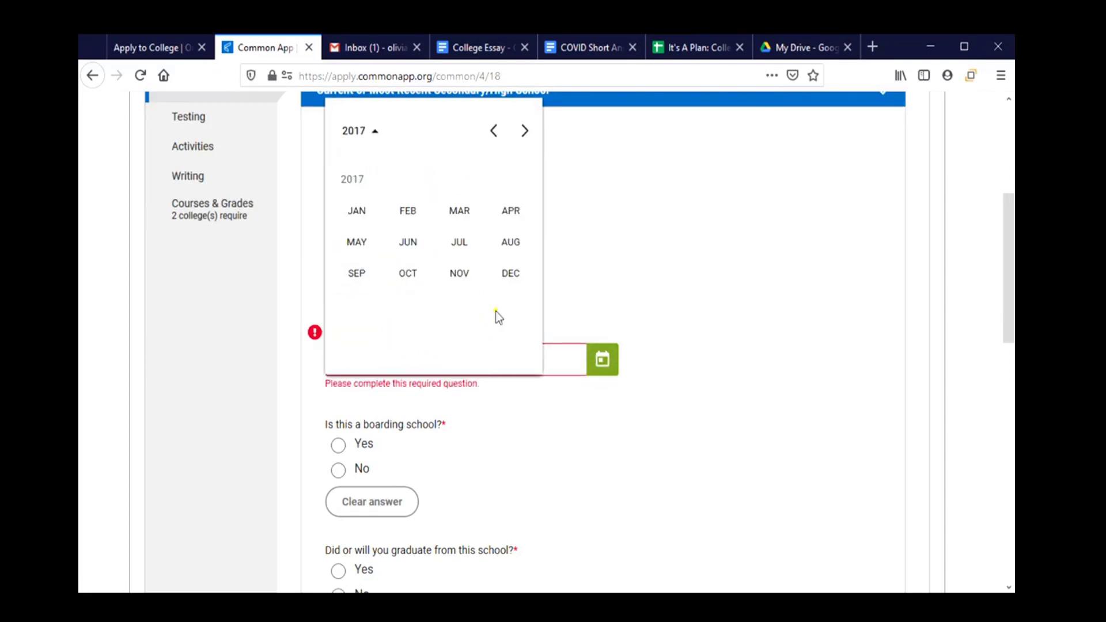
{"action": "left_click", "coordinate": [603, 296]}
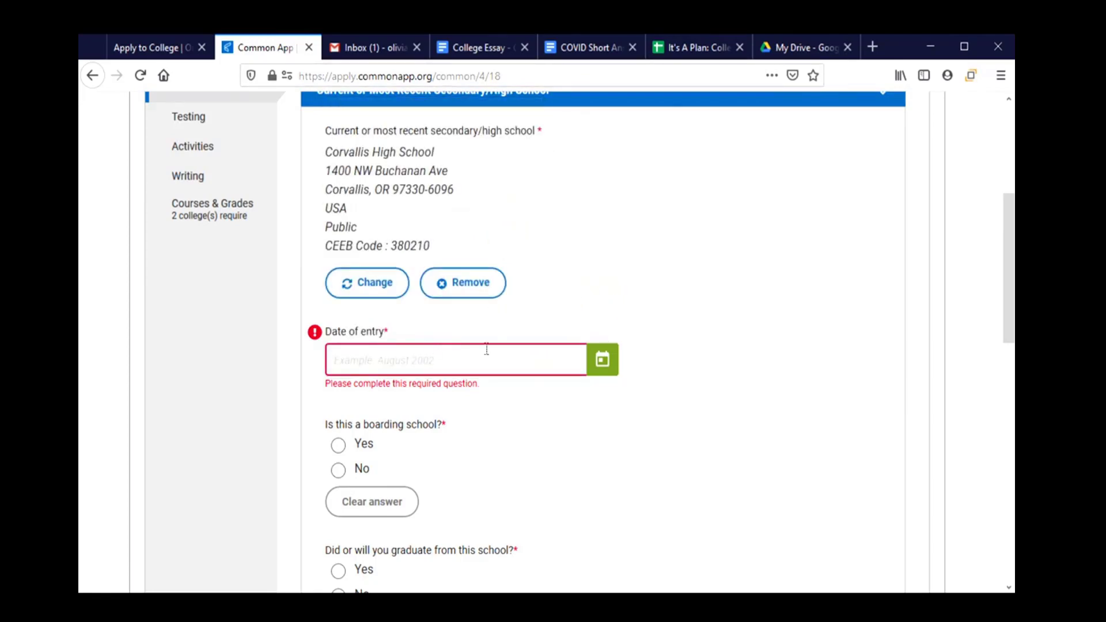
{"action": "left_click", "coordinate": [603, 359]}
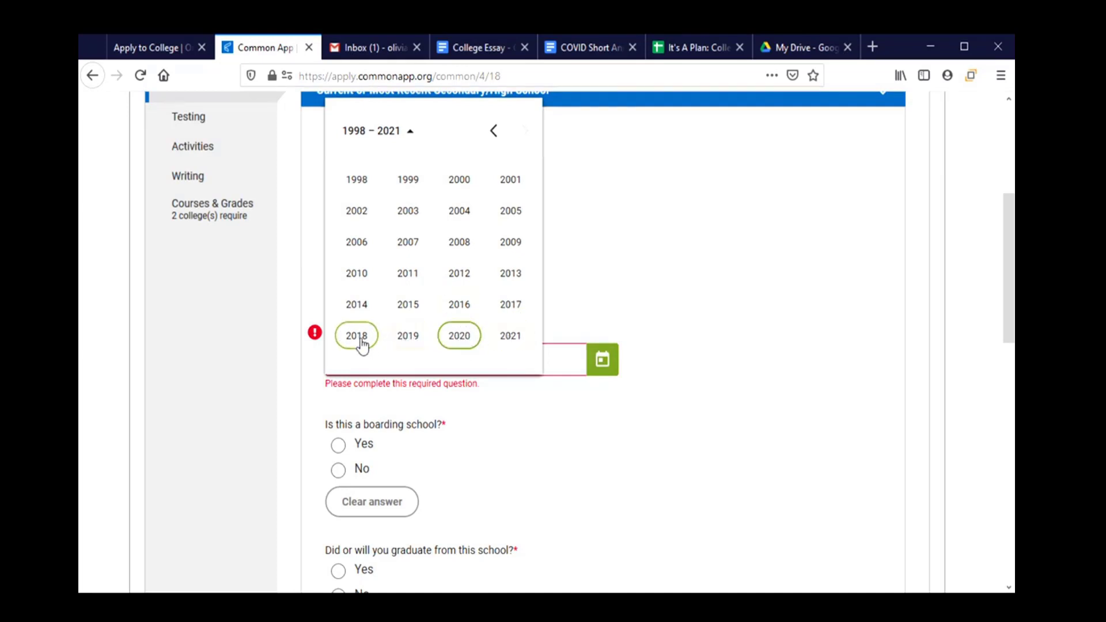
{"action": "left_click", "coordinate": [502, 308]}
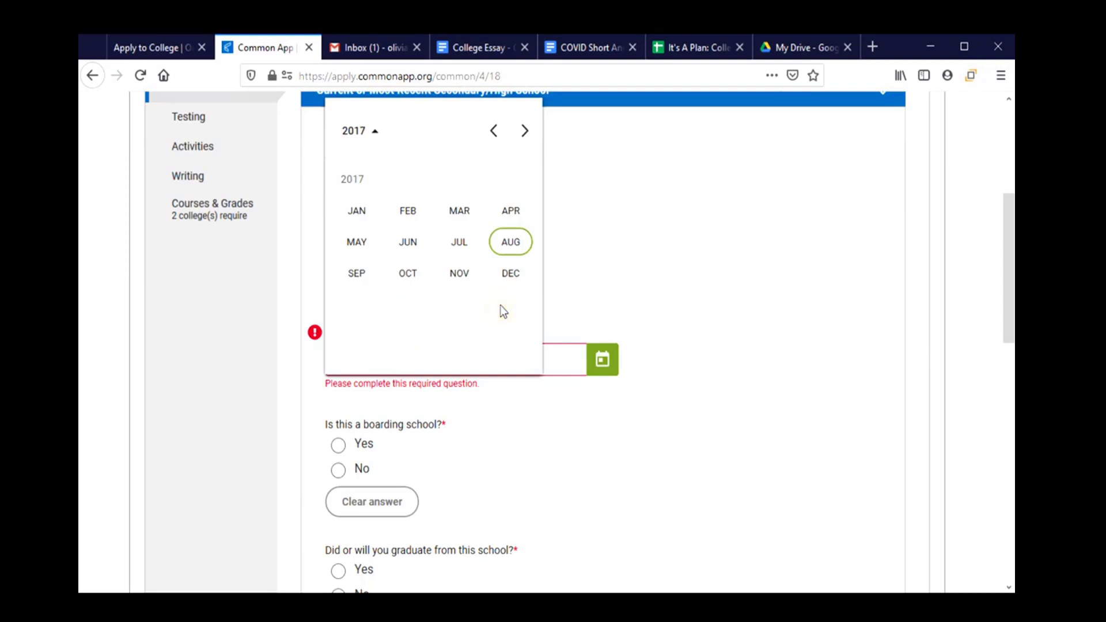
{"action": "left_click", "coordinate": [355, 277]}
Answer No for boarding school, Yes for graduating, and set graduation date to June 2021.
{"action": "scroll", "coordinate": [438, 404], "scroll_direction": "down", "scroll_amount": 2}
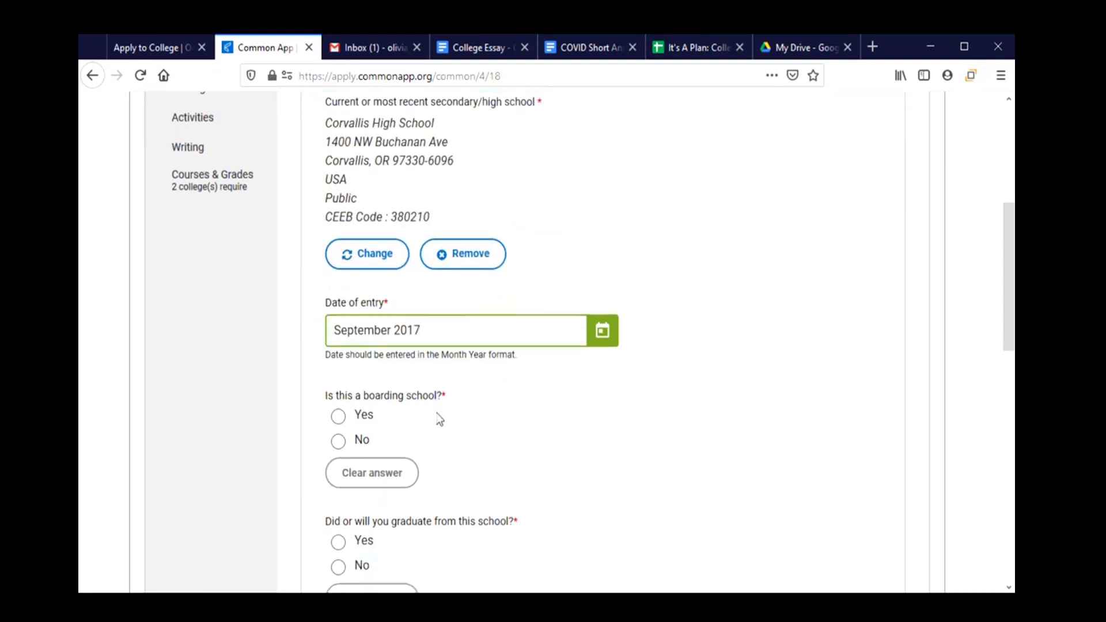
{"action": "left_click", "coordinate": [339, 391]}
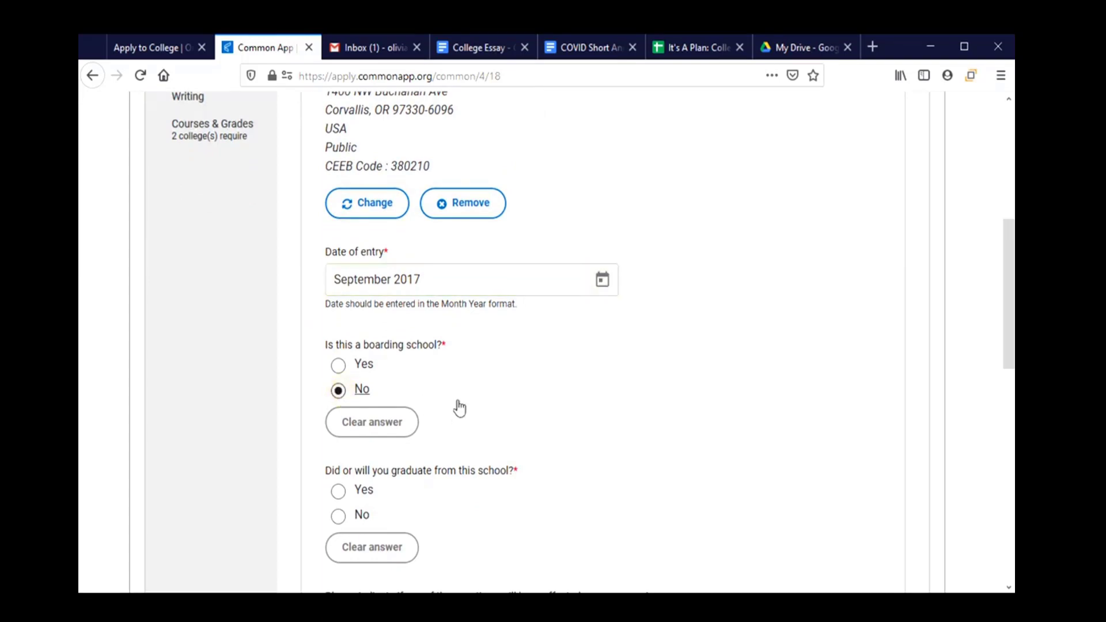
{"action": "scroll", "coordinate": [458, 407], "scroll_direction": "down", "scroll_amount": 4}
{"action": "left_click", "coordinate": [356, 335]}
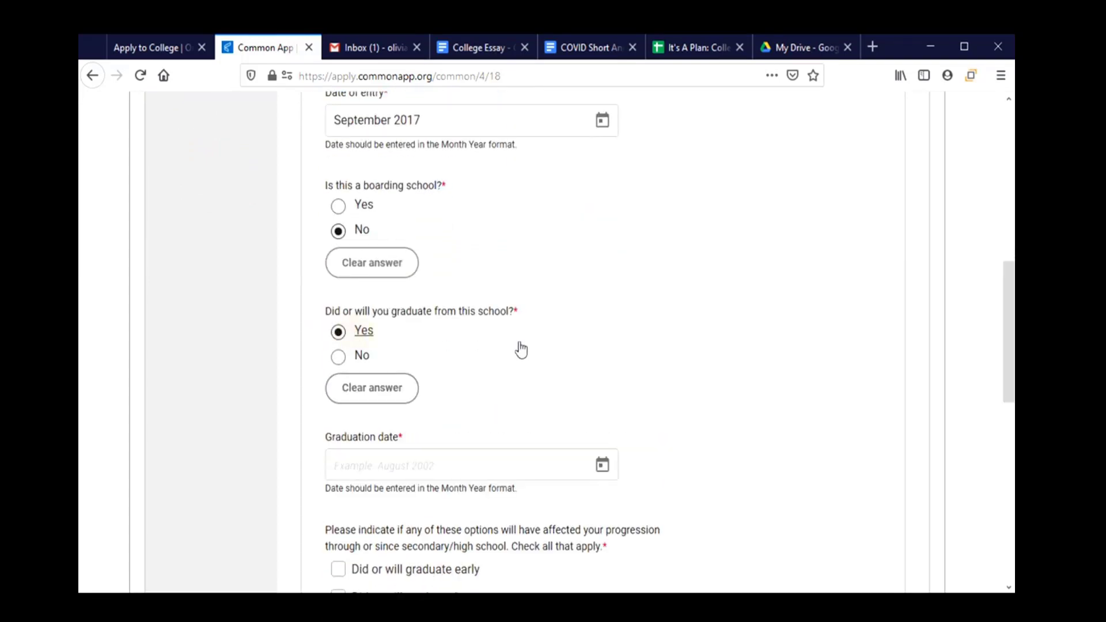
{"action": "scroll", "coordinate": [518, 348], "scroll_direction": "down", "scroll_amount": 4}
{"action": "left_click", "coordinate": [463, 305]}
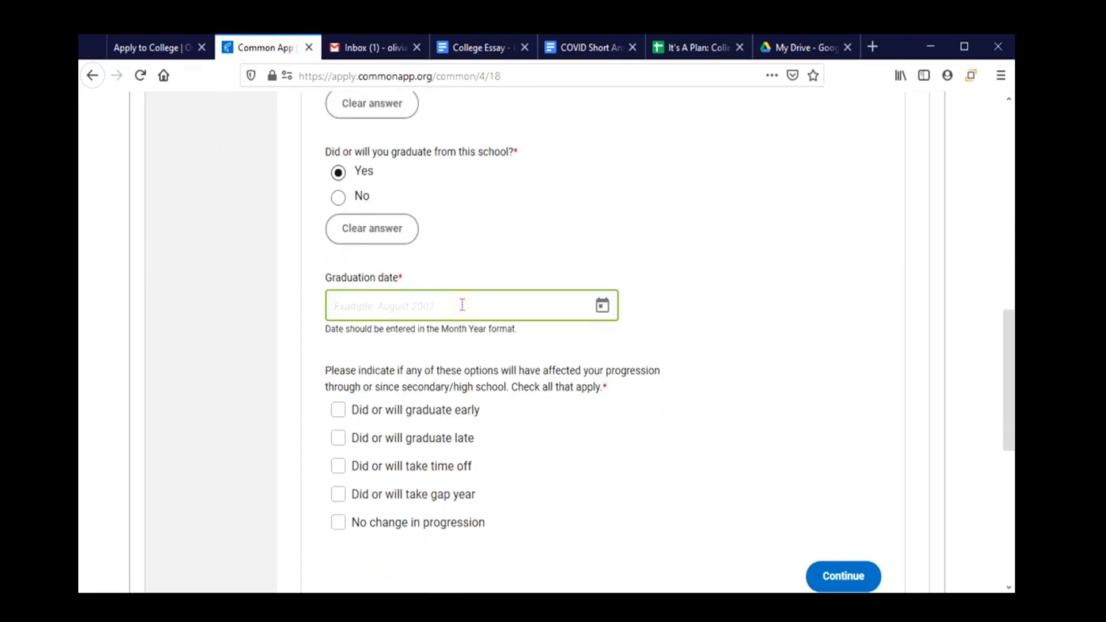
{"action": "left_click", "coordinate": [602, 306]}
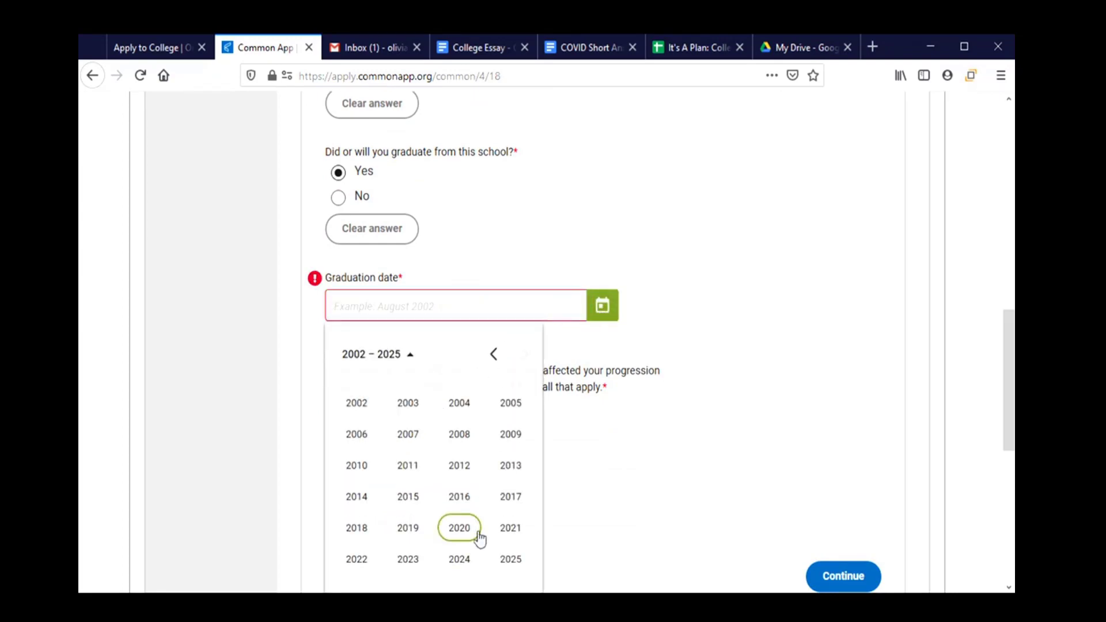
{"action": "left_click", "coordinate": [506, 537]}
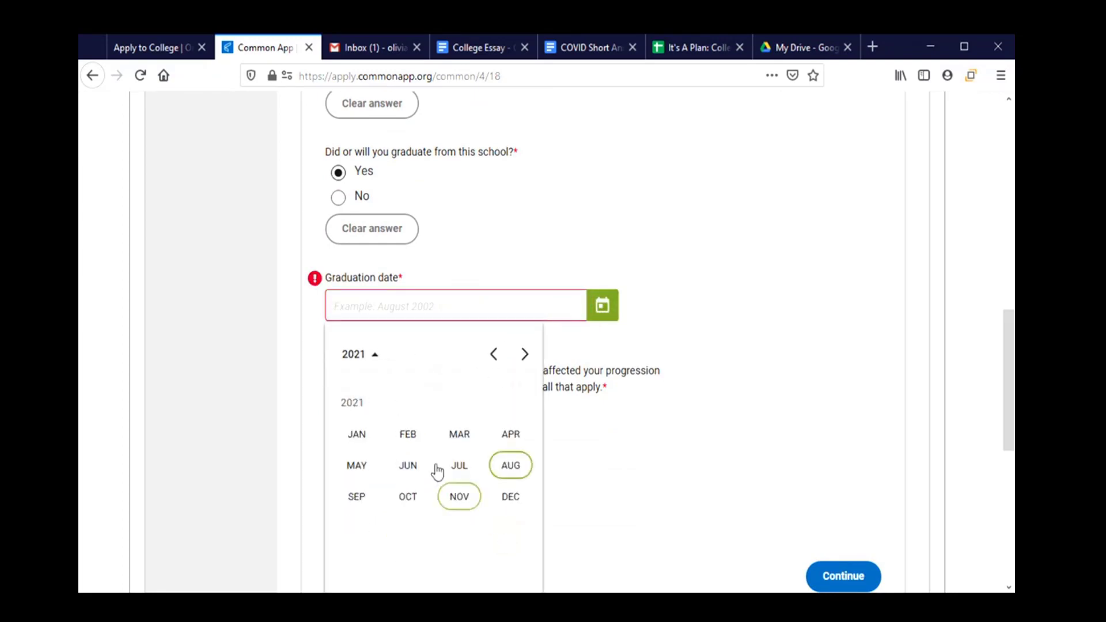
{"action": "left_click", "coordinate": [413, 465]}
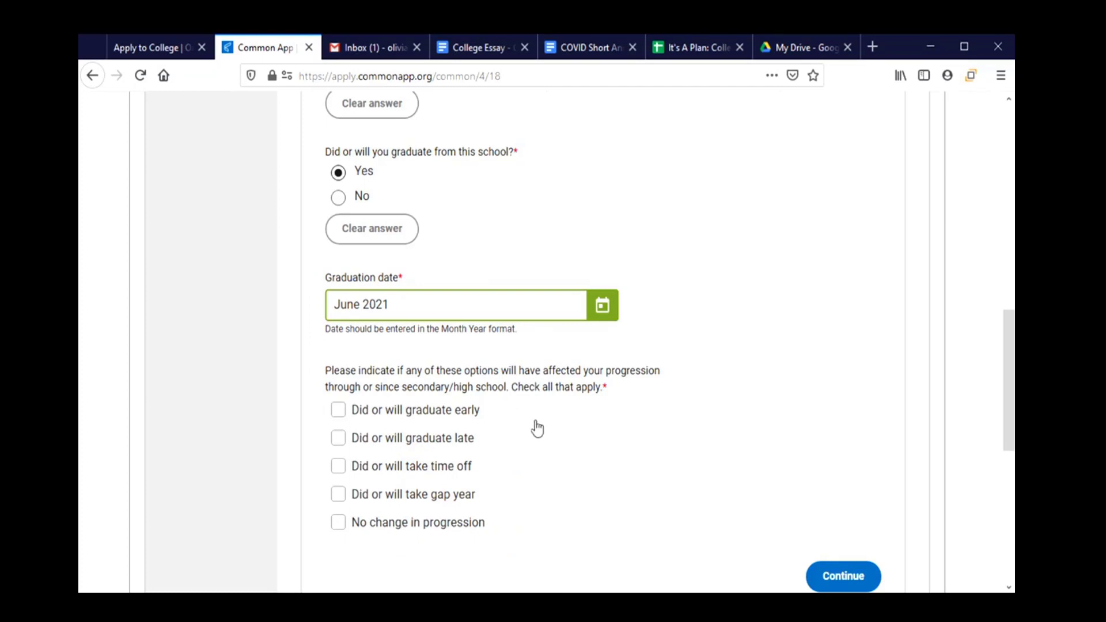
{"action": "scroll", "coordinate": [538, 430], "scroll_direction": "down", "scroll_amount": 3}
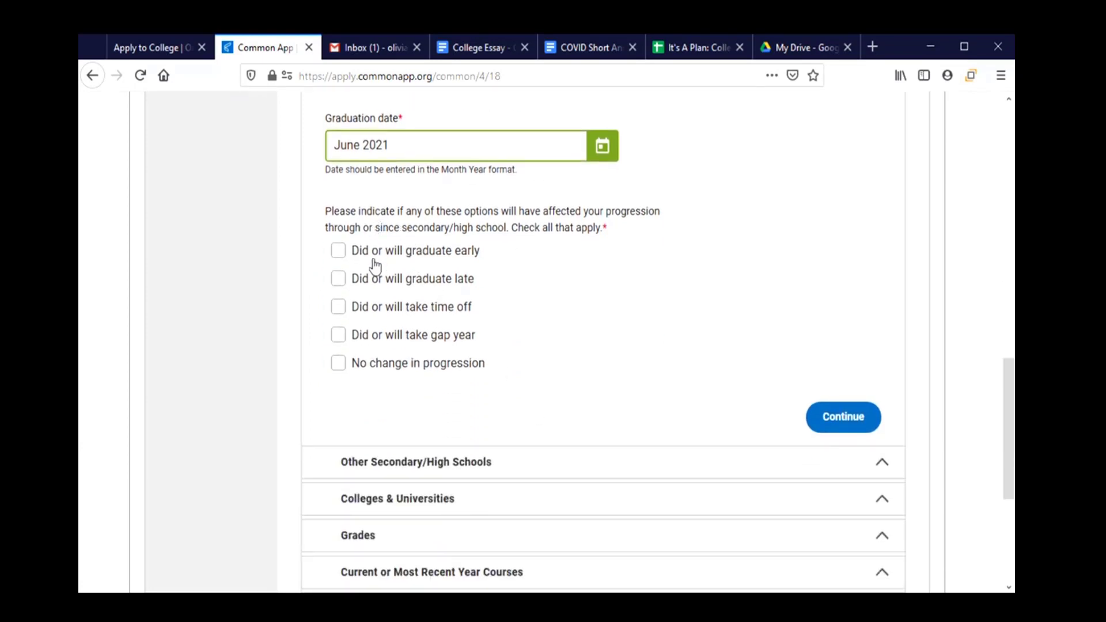
Check 'No change in progression' and expand the Other Secondary/High Schools section.
{"action": "left_click", "coordinate": [336, 374]}
{"action": "left_click", "coordinate": [336, 375]}
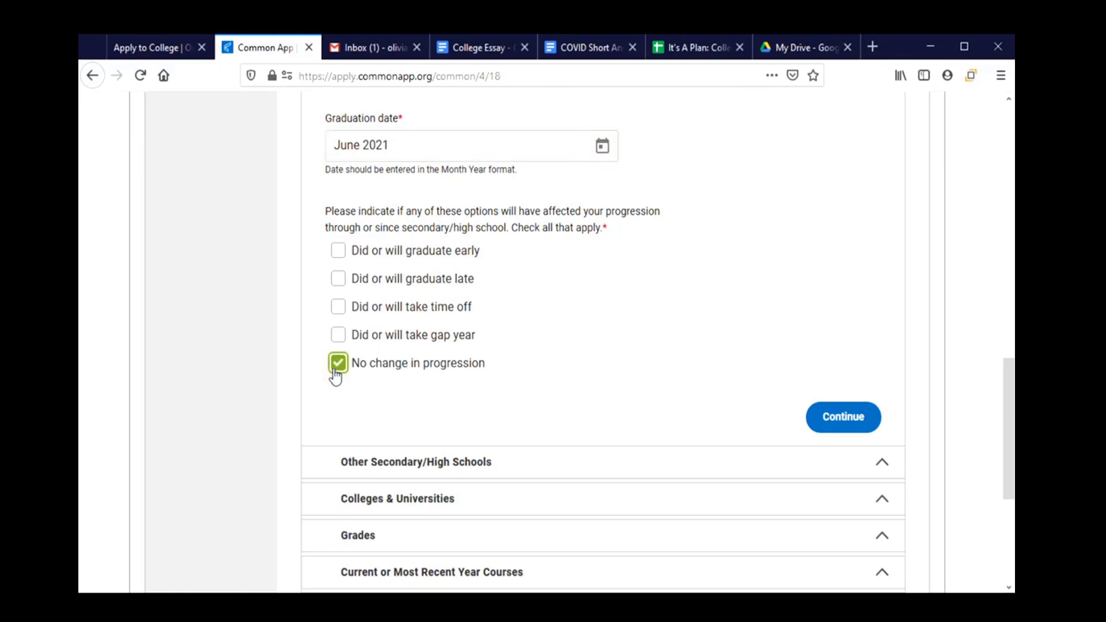
{"action": "scroll", "coordinate": [622, 299], "scroll_direction": "down", "scroll_amount": 1}
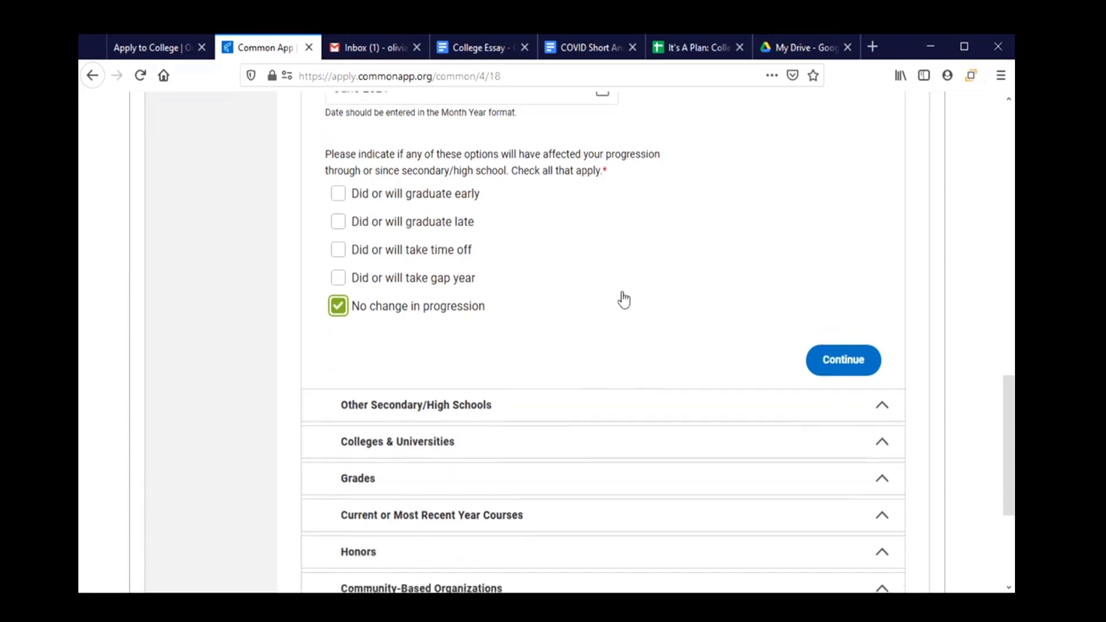
{"action": "scroll", "coordinate": [623, 298], "scroll_direction": "down", "scroll_amount": 2}
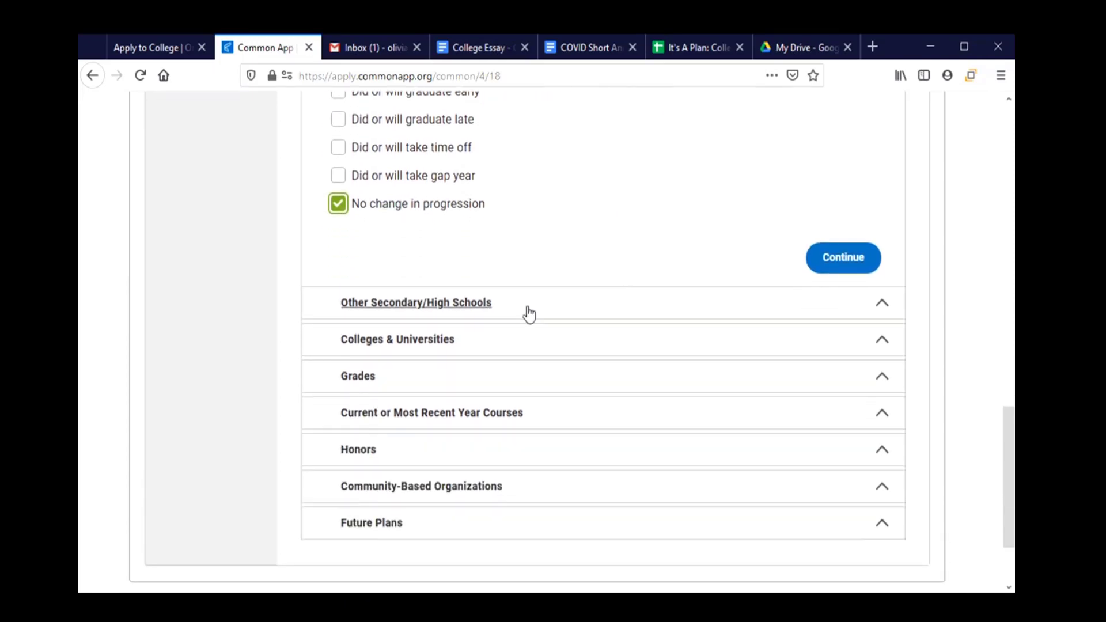
{"action": "left_click", "coordinate": [549, 314]}
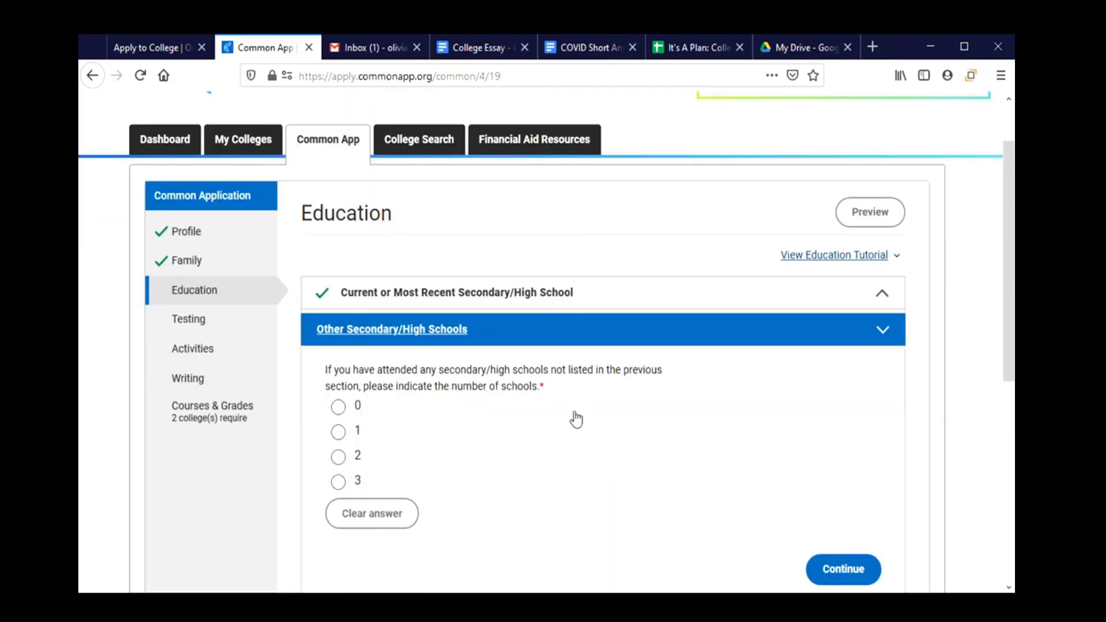
{"action": "scroll", "coordinate": [573, 415], "scroll_direction": "down", "scroll_amount": 3}
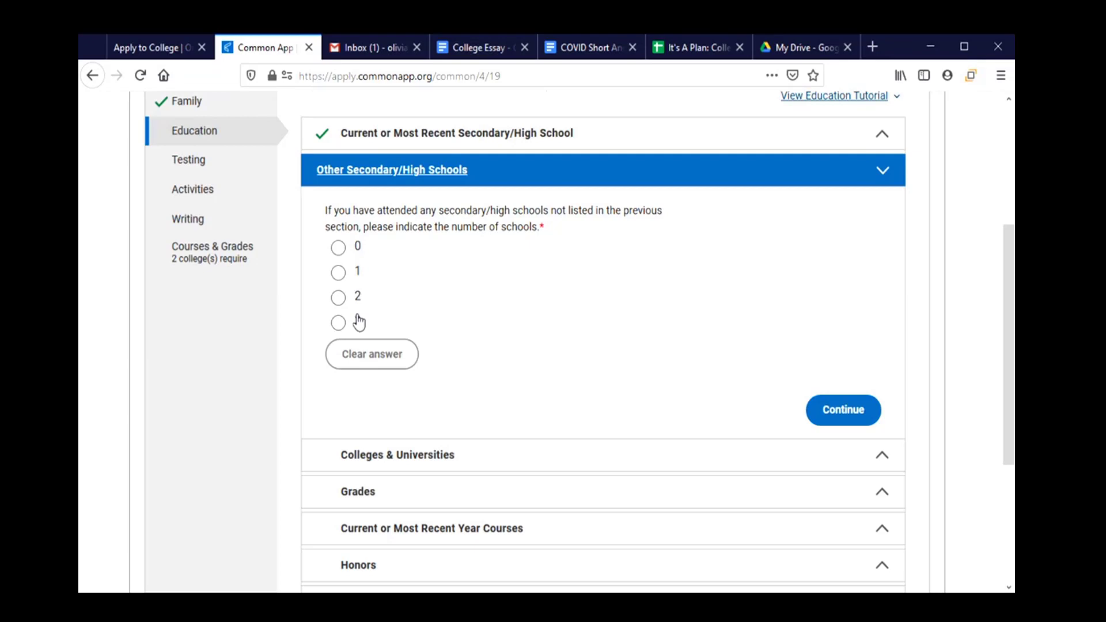
Report 0 other secondary/high schools attended and continue.
{"action": "left_click", "coordinate": [340, 249]}
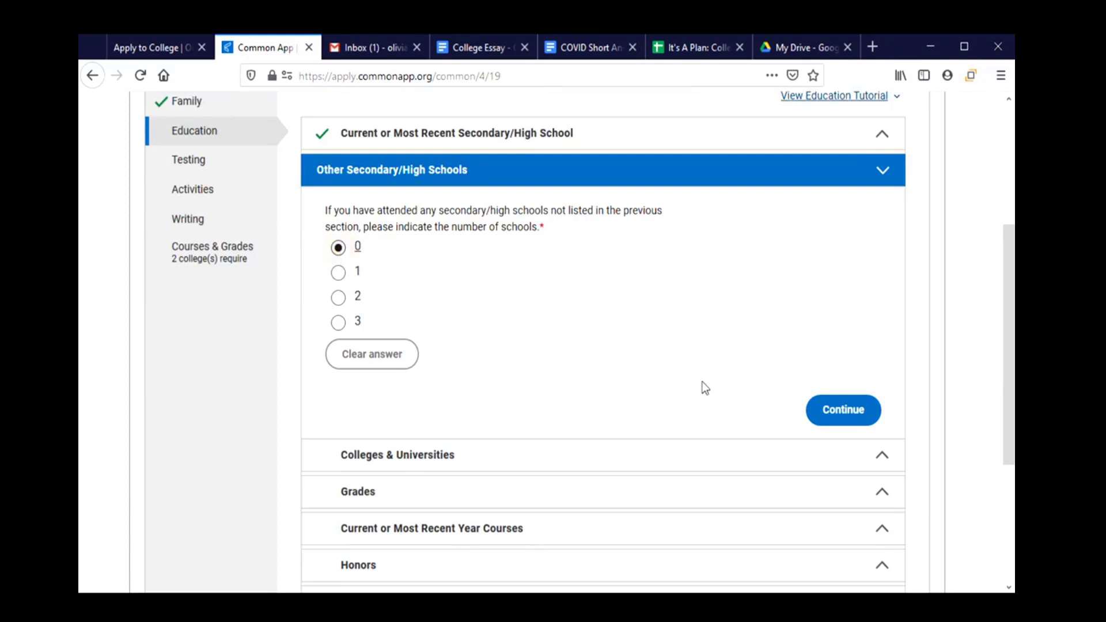
{"action": "left_click", "coordinate": [830, 425]}
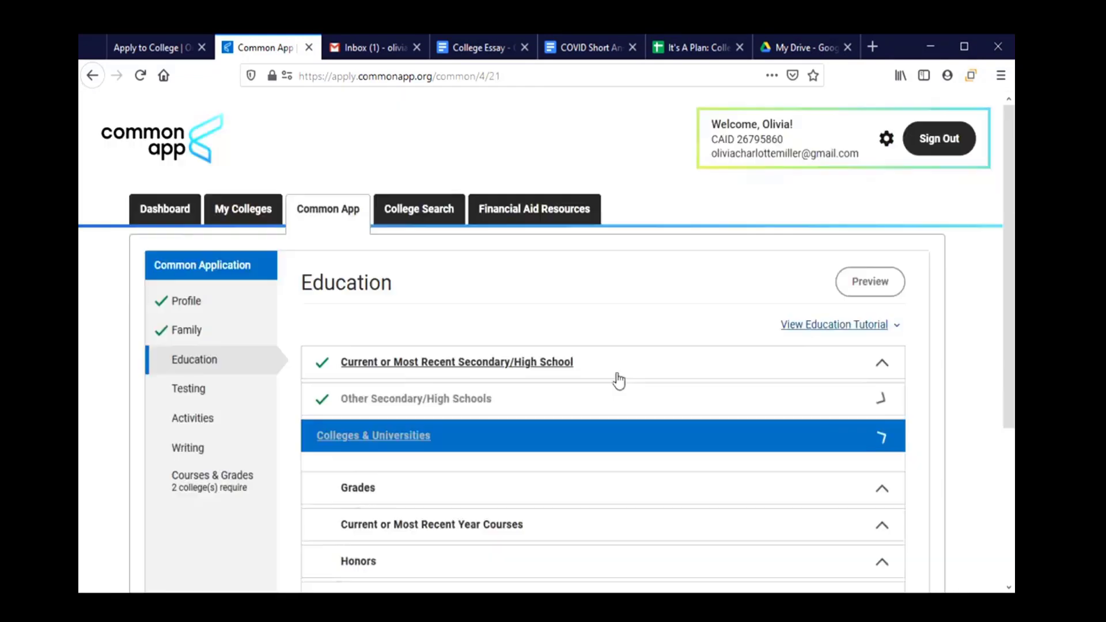
Answer 0 for college or university coursework and continue to the Grades questions.
{"action": "scroll", "coordinate": [617, 372], "scroll_direction": "down", "scroll_amount": 2}
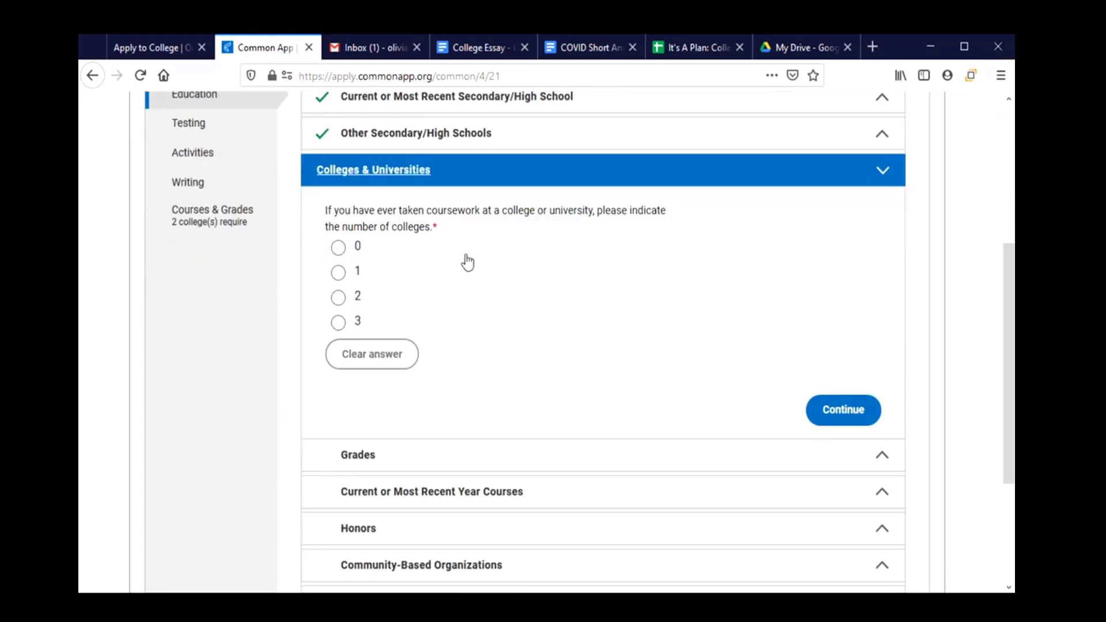
{"action": "left_click", "coordinate": [338, 248]}
{"action": "scroll", "coordinate": [536, 337], "scroll_direction": "down", "scroll_amount": 2}
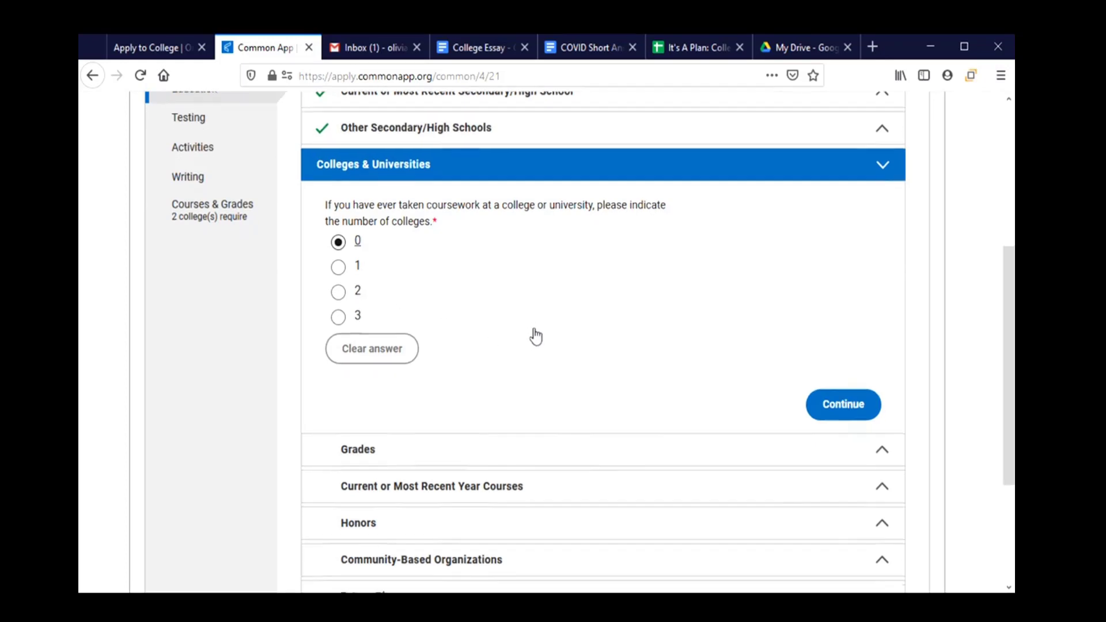
{"action": "left_click", "coordinate": [861, 333]}
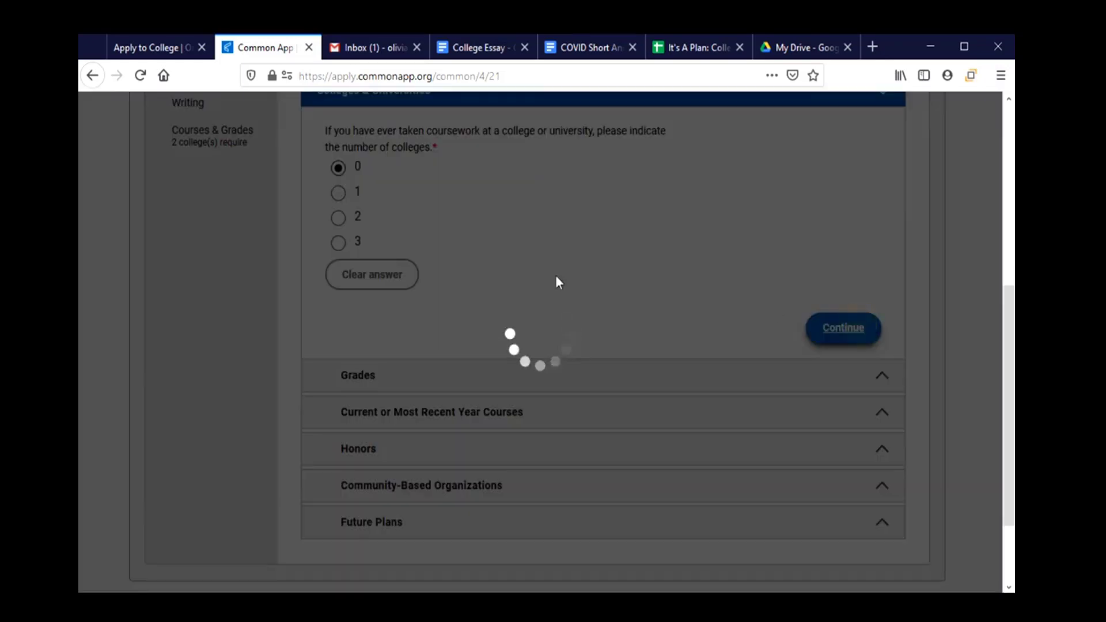
{"action": "scroll", "coordinate": [551, 296], "scroll_direction": "down", "scroll_amount": 3}
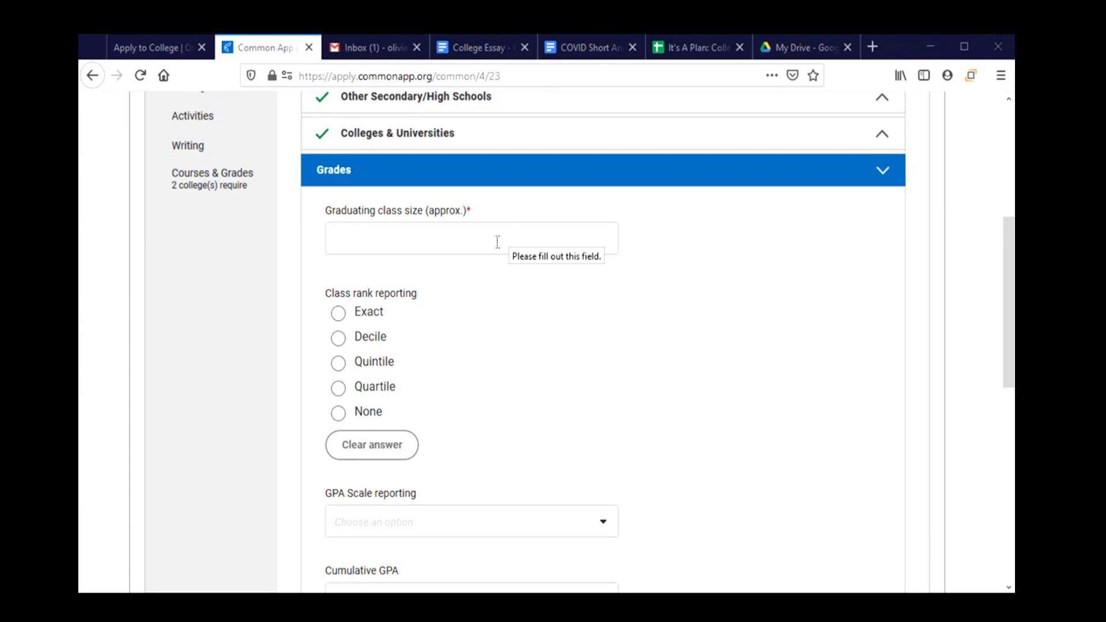
Enter a graduating class size of 350 and choose None for class rank reporting.
{"action": "left_click", "coordinate": [428, 245]}
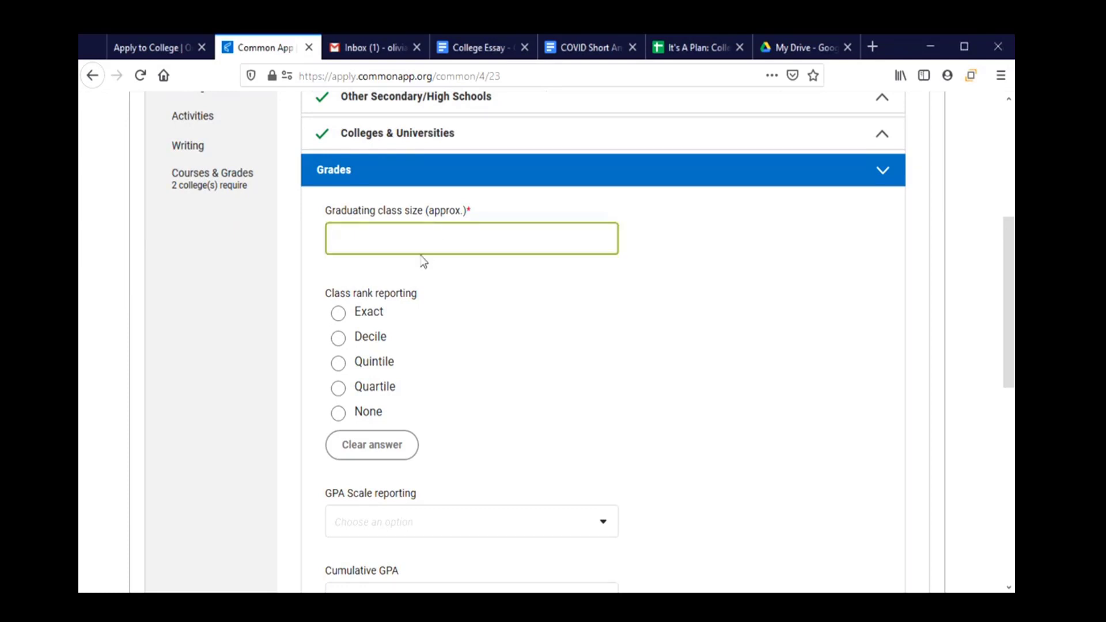
{"action": "type", "text": "350"}
{"action": "left_click", "coordinate": [369, 319]}
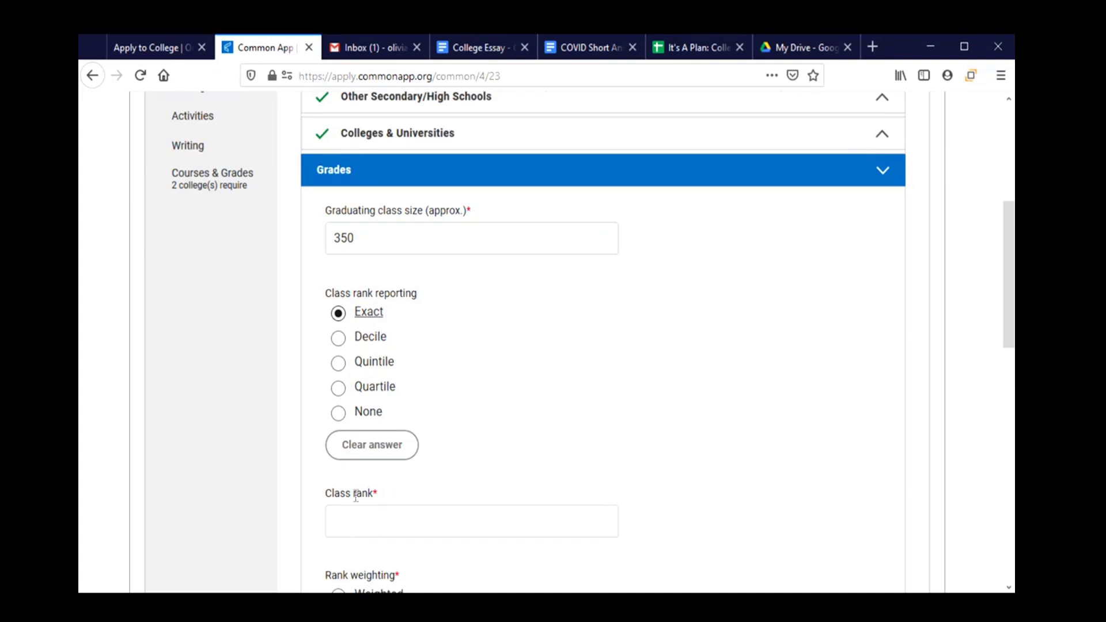
{"action": "left_click", "coordinate": [369, 340]}
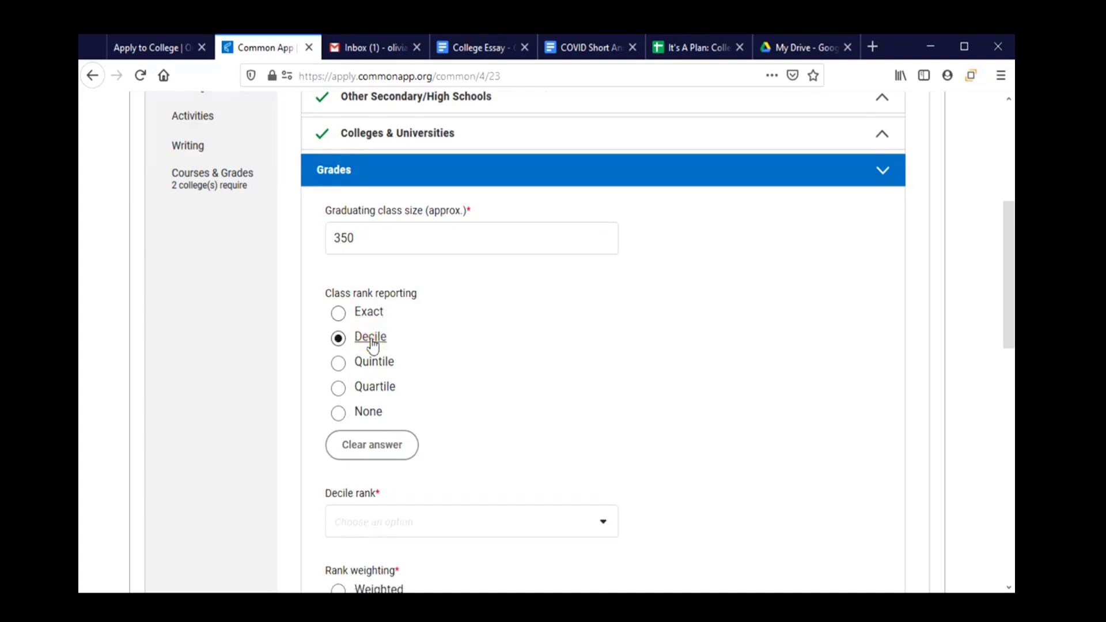
{"action": "left_click", "coordinate": [506, 527]}
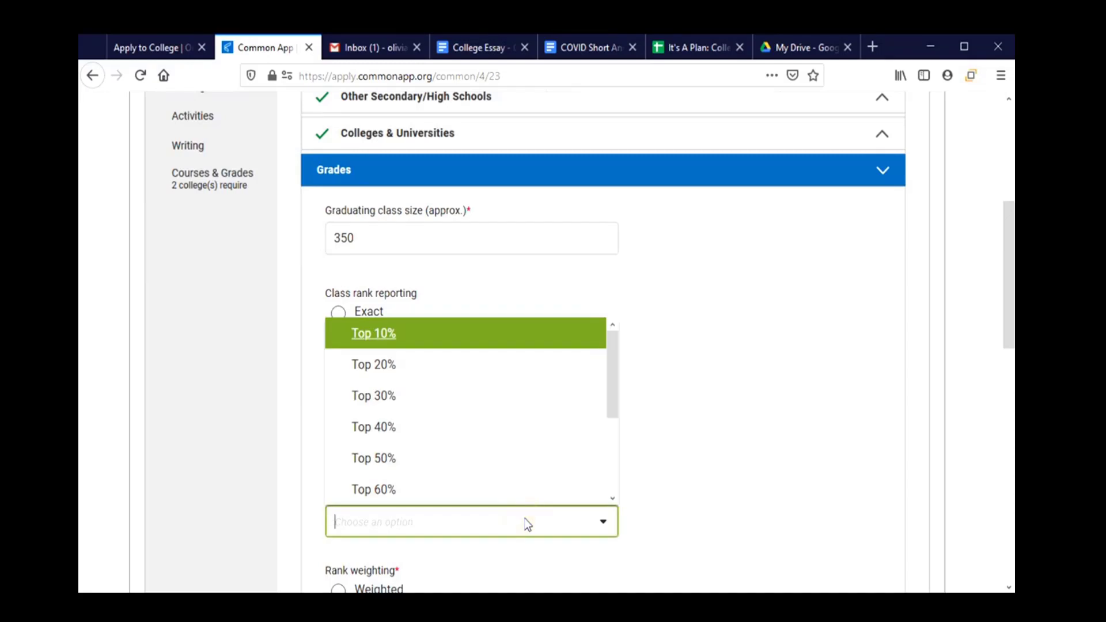
{"action": "left_click", "coordinate": [811, 490]}
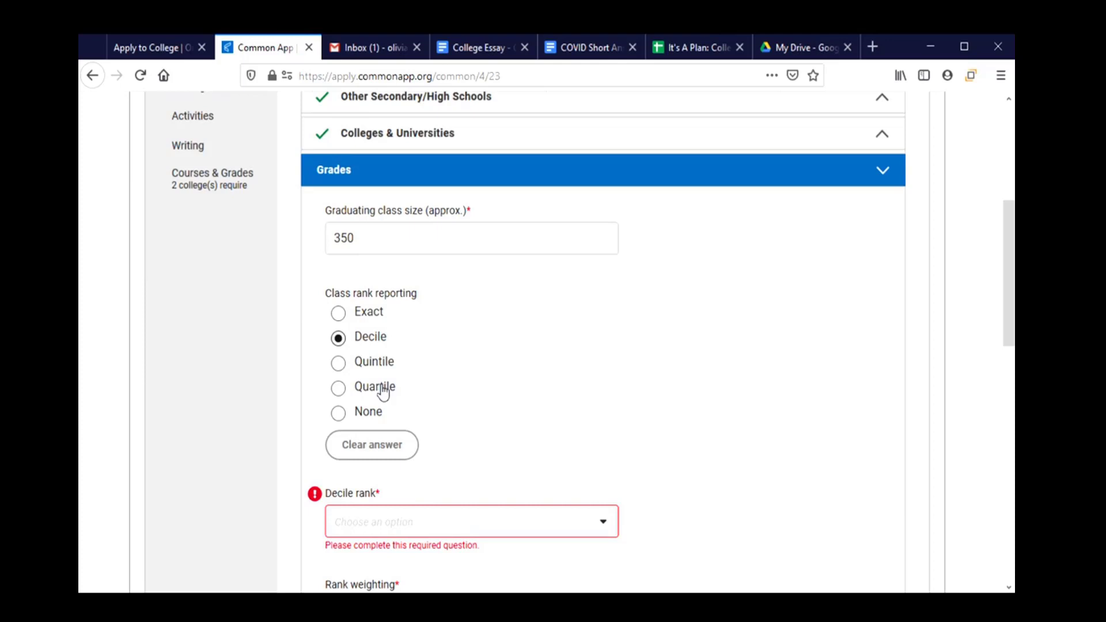
{"action": "left_click", "coordinate": [369, 419]}
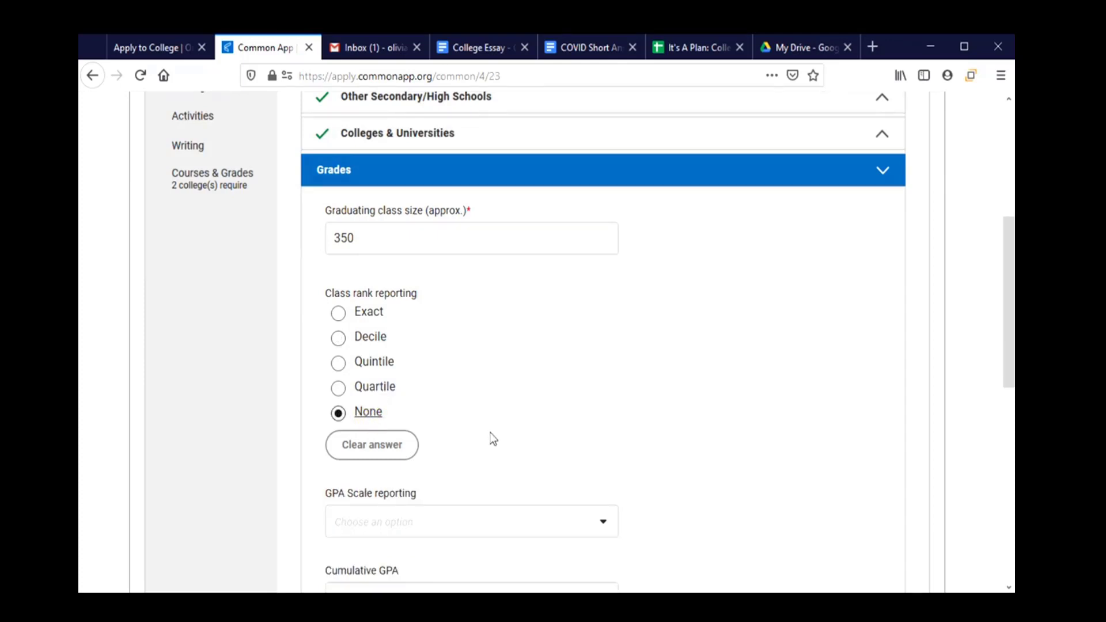
Report a 3.2 unweighted cumulative GPA on a 4-point scale.
{"action": "scroll", "coordinate": [491, 432], "scroll_direction": "down", "scroll_amount": 3}
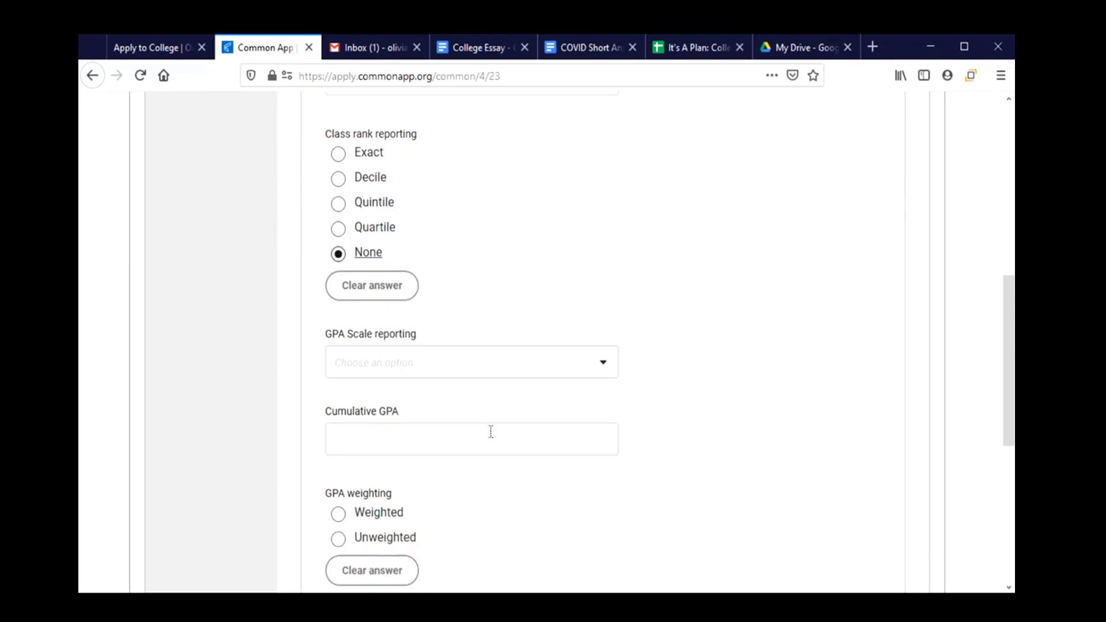
{"action": "left_click", "coordinate": [432, 376]}
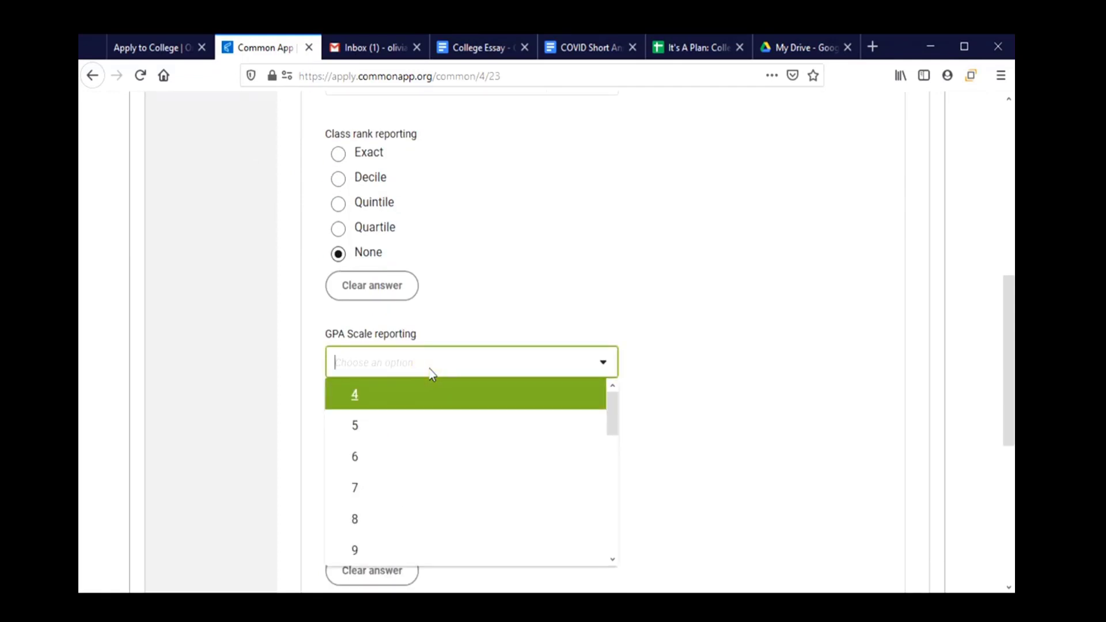
{"action": "left_click", "coordinate": [414, 406]}
{"action": "left_click", "coordinate": [529, 452]}
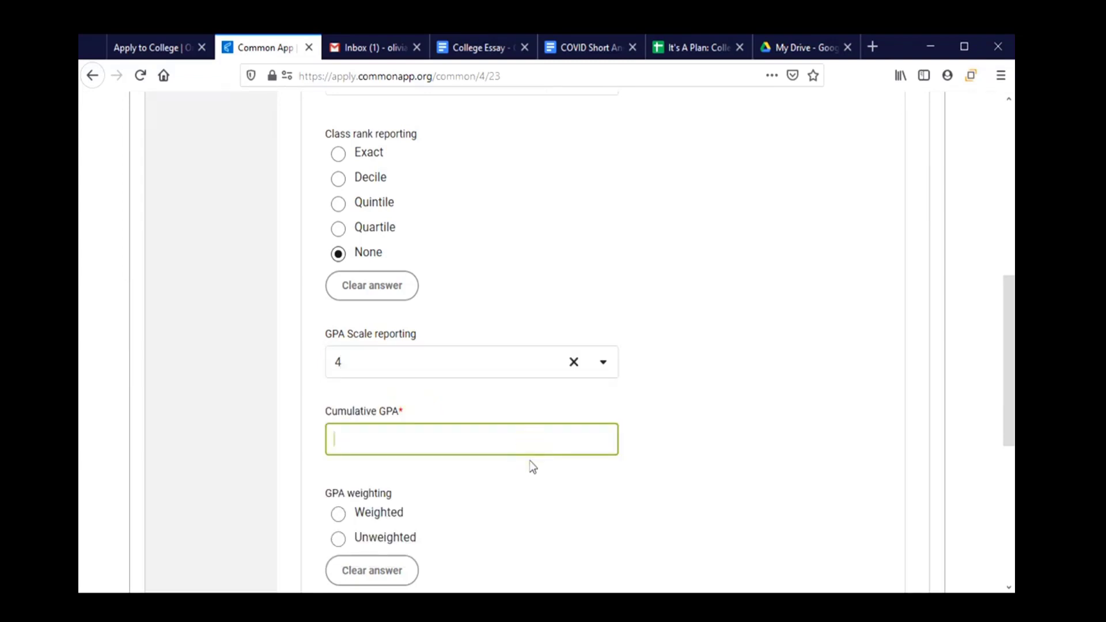
{"action": "type", "text": "3.2"}
{"action": "scroll", "coordinate": [455, 375], "scroll_direction": "down", "scroll_amount": 3}
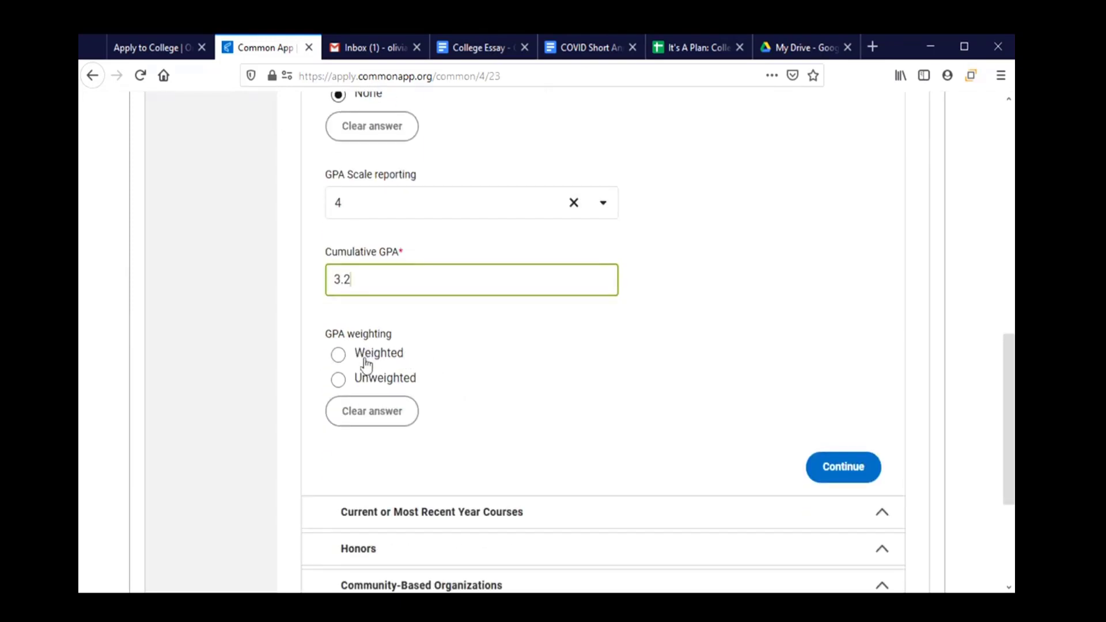
{"action": "left_click", "coordinate": [338, 381]}
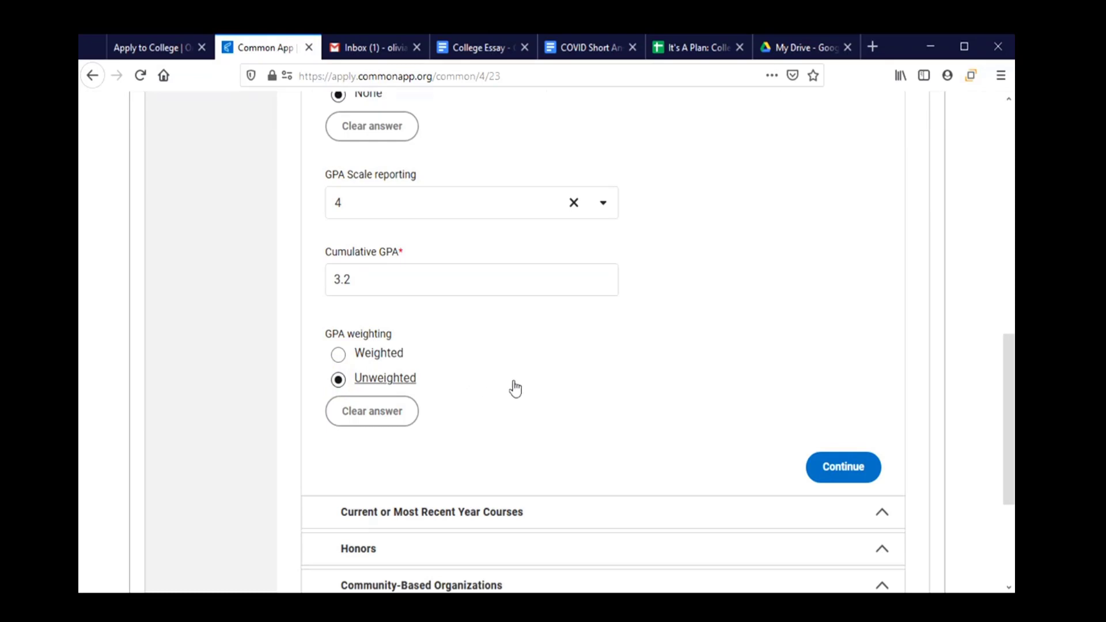
{"action": "scroll", "coordinate": [533, 385], "scroll_direction": "down", "scroll_amount": 3}
{"action": "scroll", "coordinate": [541, 382], "scroll_direction": "down", "scroll_amount": 1}
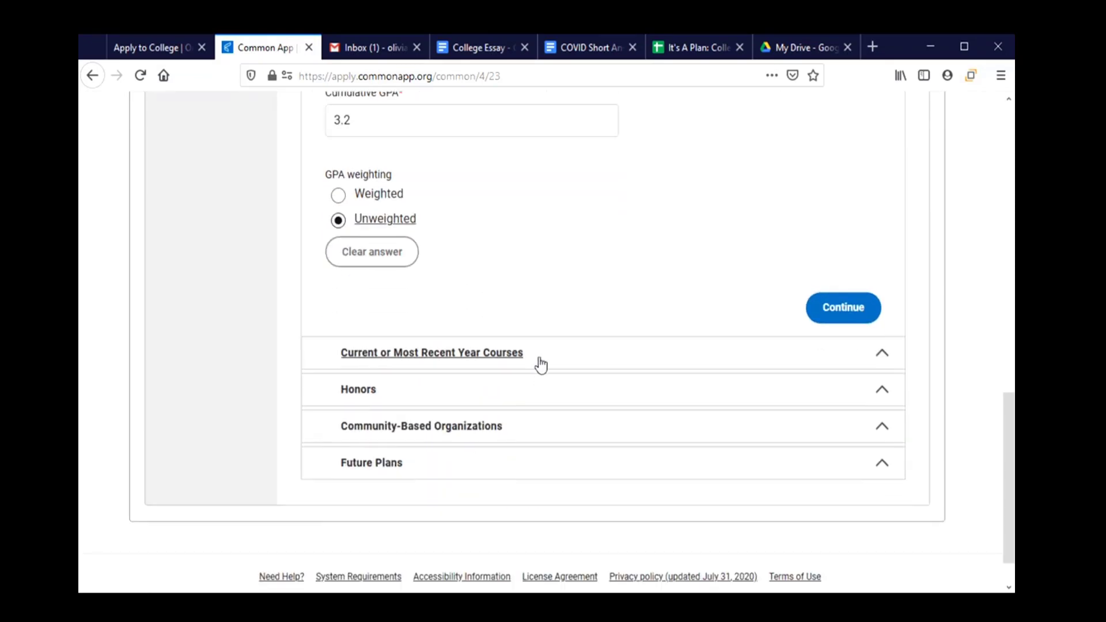
{"action": "left_click", "coordinate": [540, 359]}
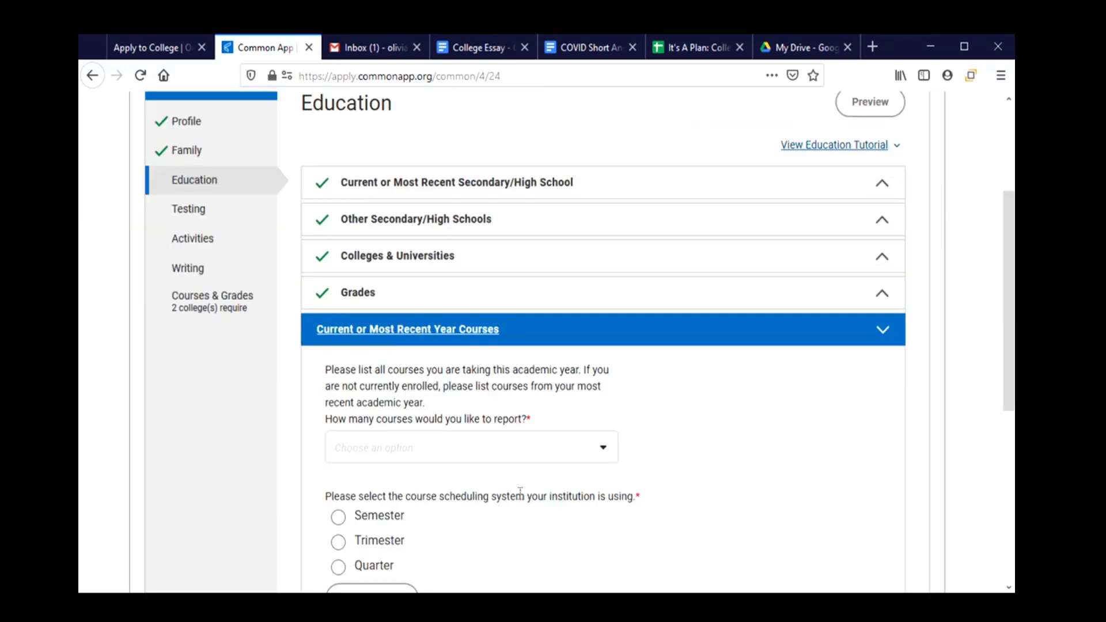
Report 5 current-year courses on a semester scheduling system.
{"action": "scroll", "coordinate": [519, 492], "scroll_direction": "down", "scroll_amount": 2}
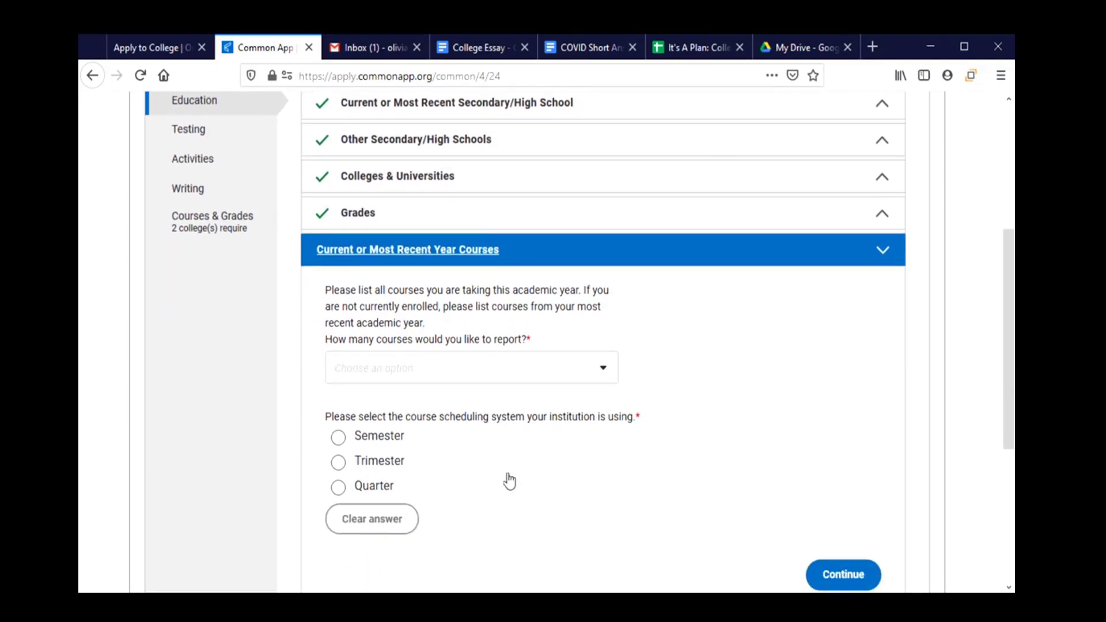
{"action": "left_click", "coordinate": [499, 377]}
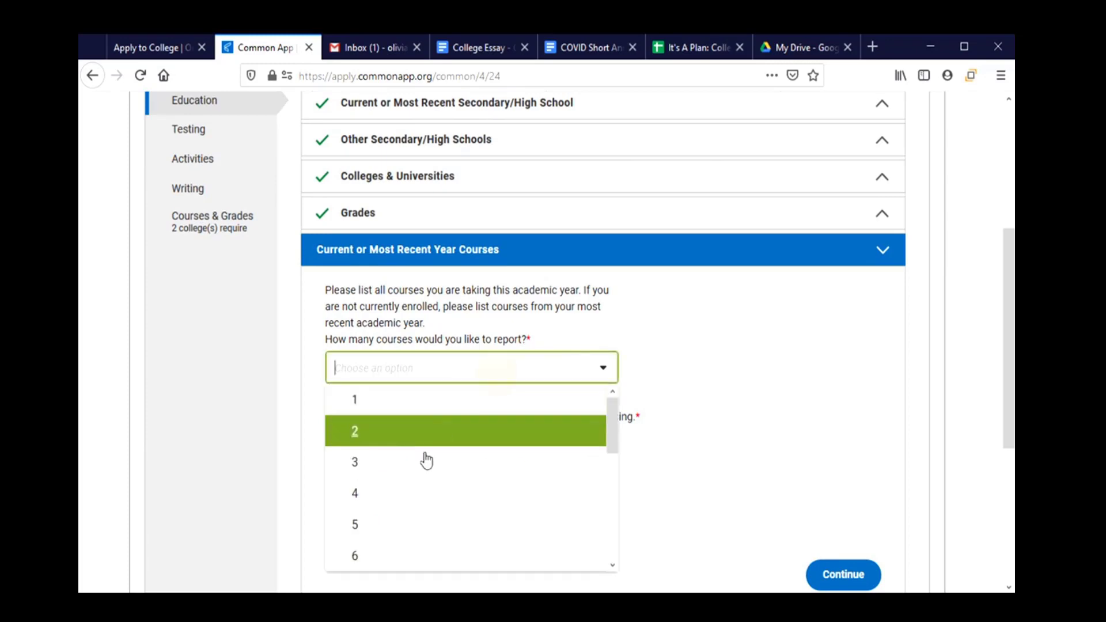
{"action": "left_click", "coordinate": [405, 525]}
{"action": "scroll", "coordinate": [524, 447], "scroll_direction": "down", "scroll_amount": 3}
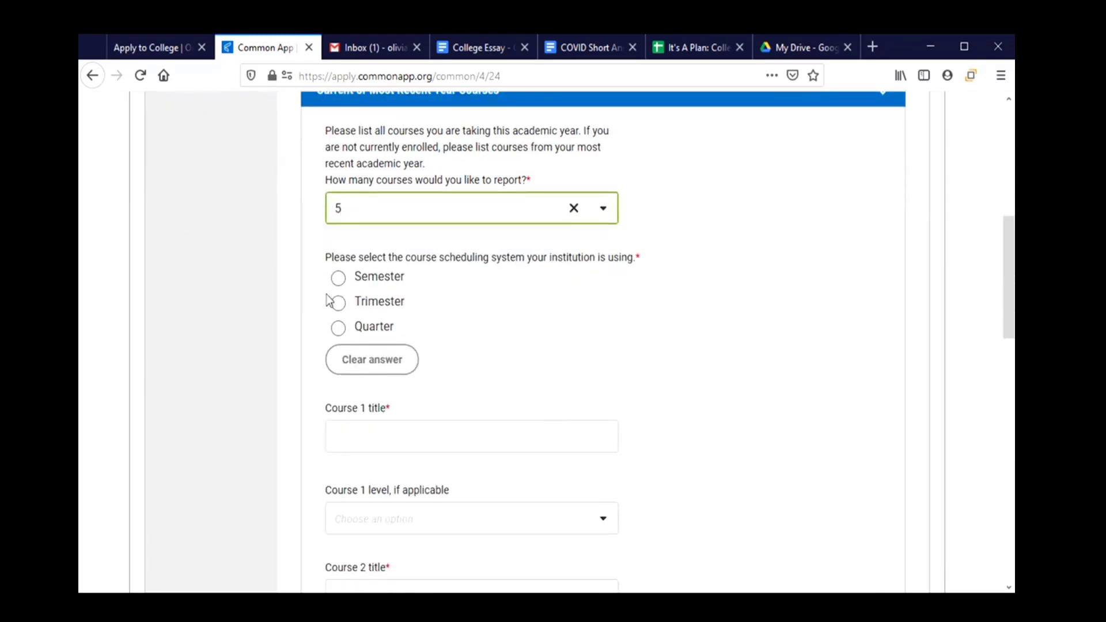
{"action": "left_click", "coordinate": [338, 281]}
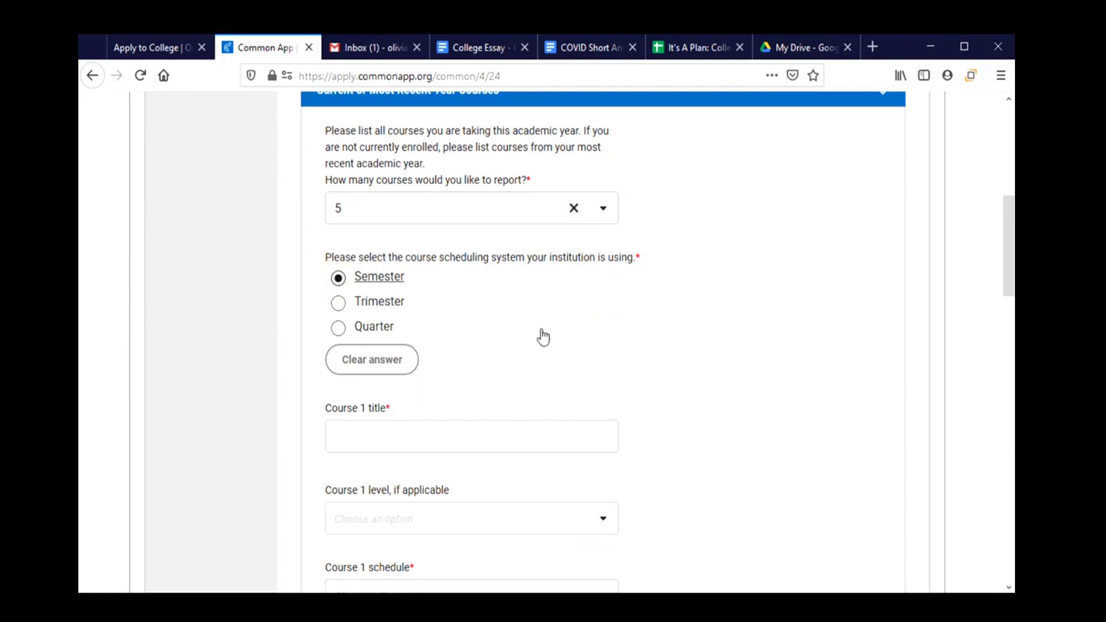
Enter Course 1 as English 4, Regular/Standard level, Full Year, then review Courses 2–5.
{"action": "scroll", "coordinate": [542, 334], "scroll_direction": "down", "scroll_amount": 3}
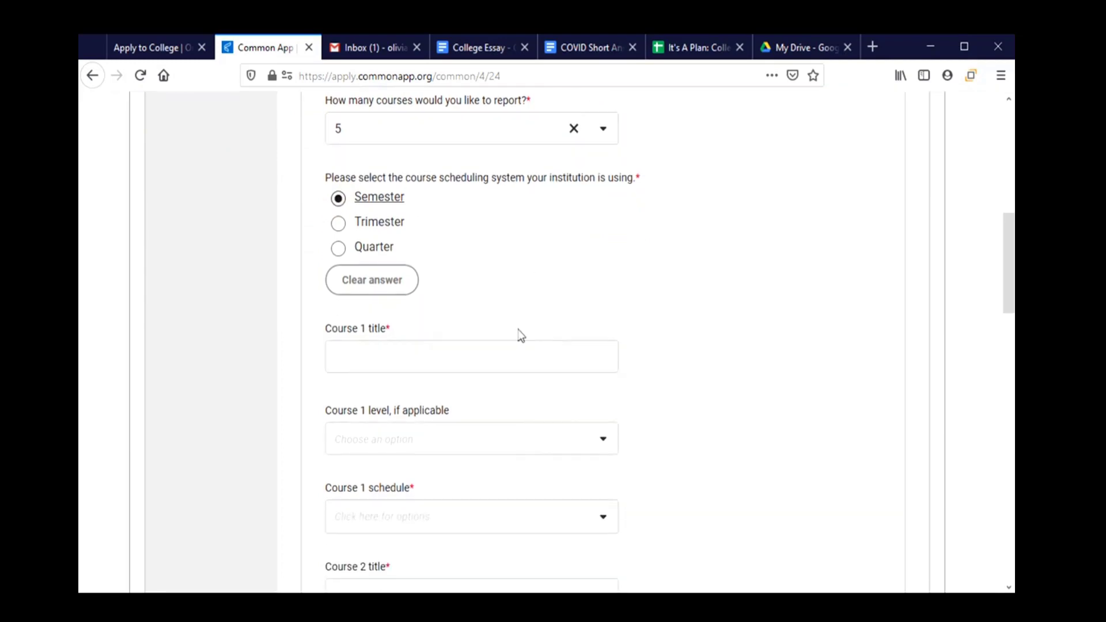
{"action": "left_click", "coordinate": [375, 285]}
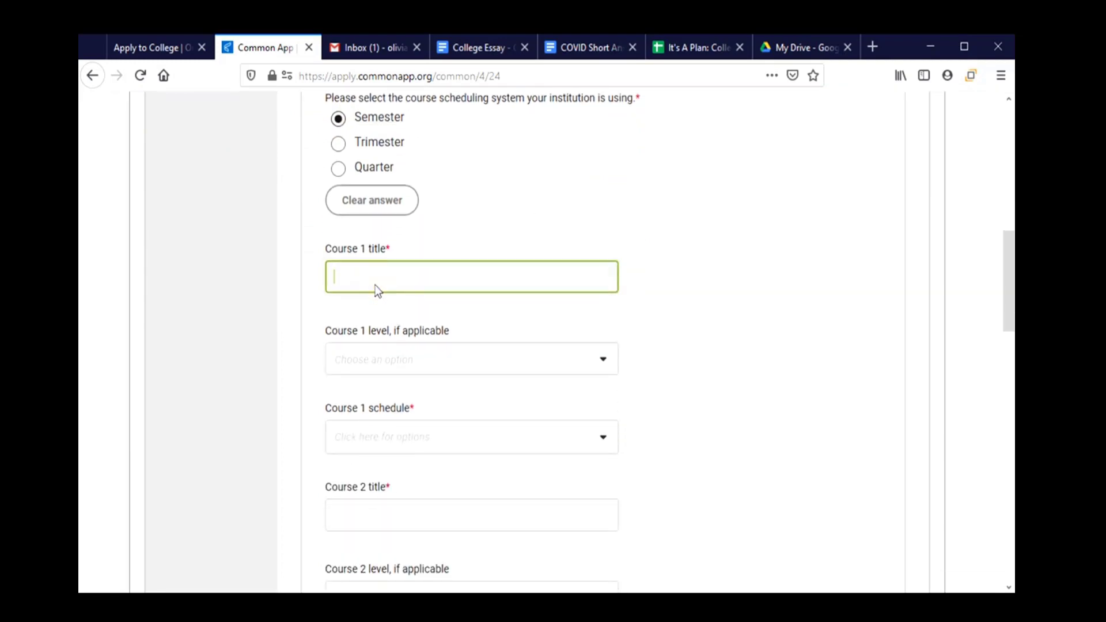
{"action": "type", "text": "English 4"}
{"action": "left_click", "coordinate": [388, 372]}
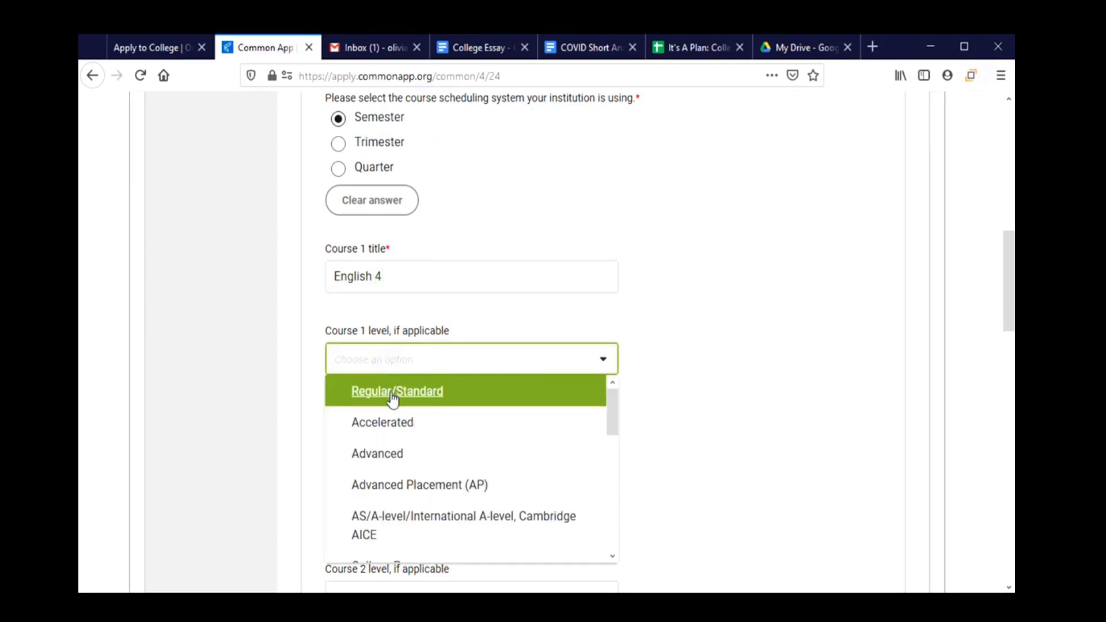
{"action": "left_click", "coordinate": [390, 395]}
{"action": "left_click", "coordinate": [409, 434]}
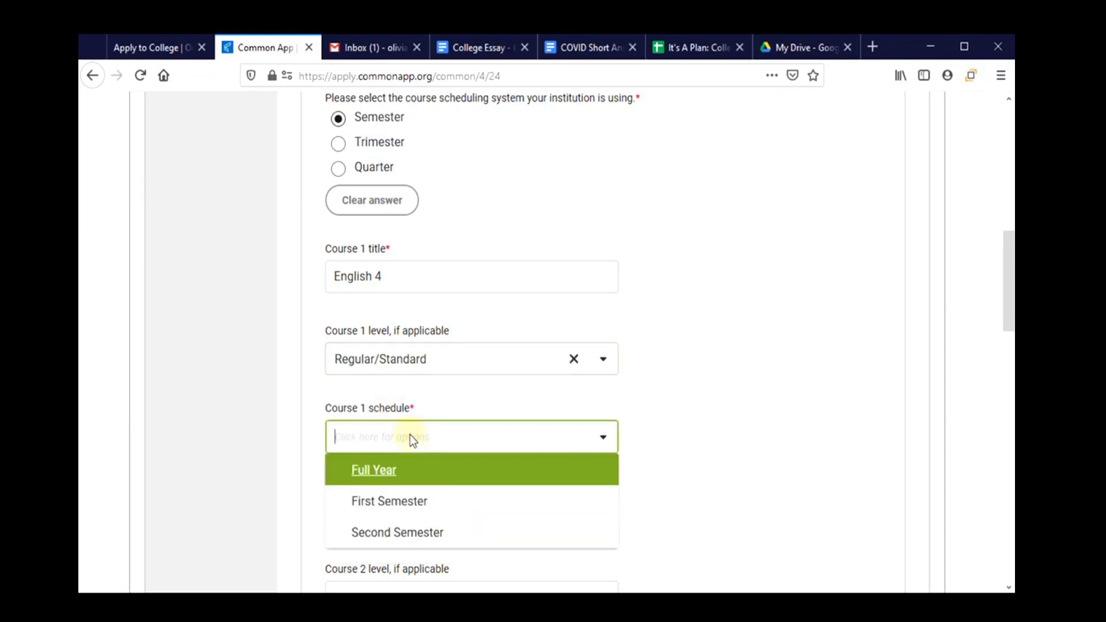
{"action": "left_click", "coordinate": [410, 476]}
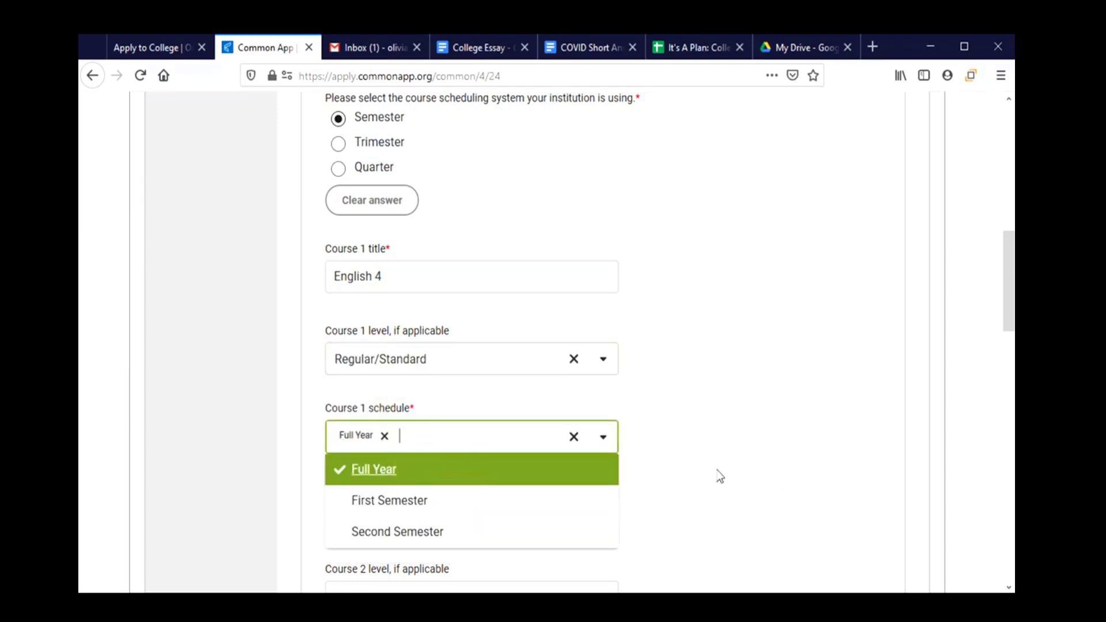
{"action": "left_click", "coordinate": [676, 469]}
{"action": "scroll", "coordinate": [662, 474], "scroll_direction": "down", "scroll_amount": 3}
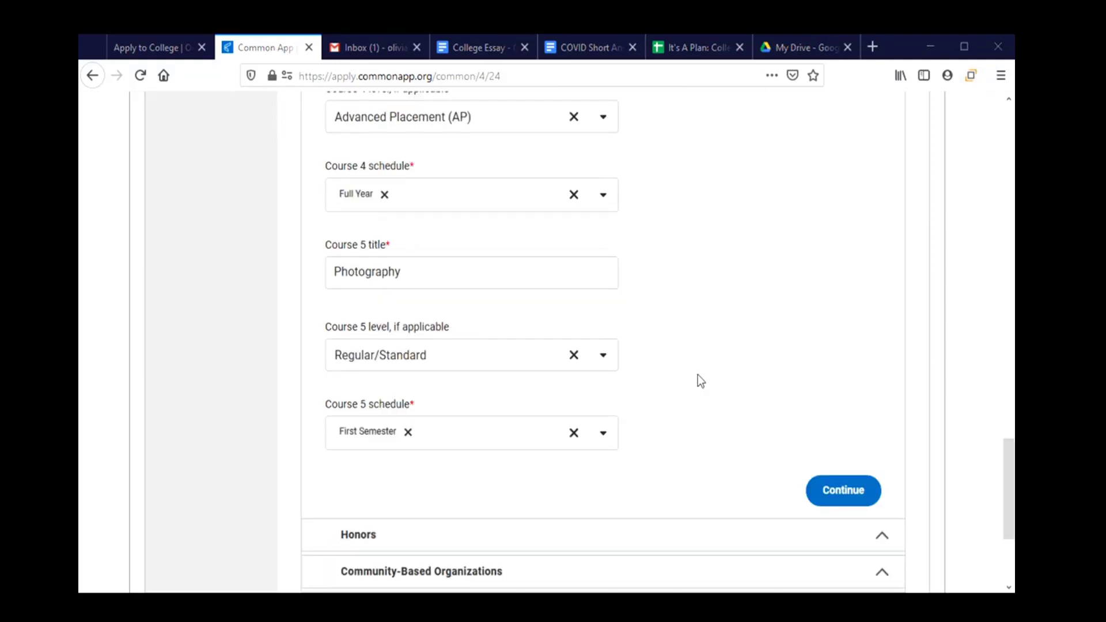
{"action": "scroll", "coordinate": [697, 376], "scroll_direction": "up", "scroll_amount": 2}
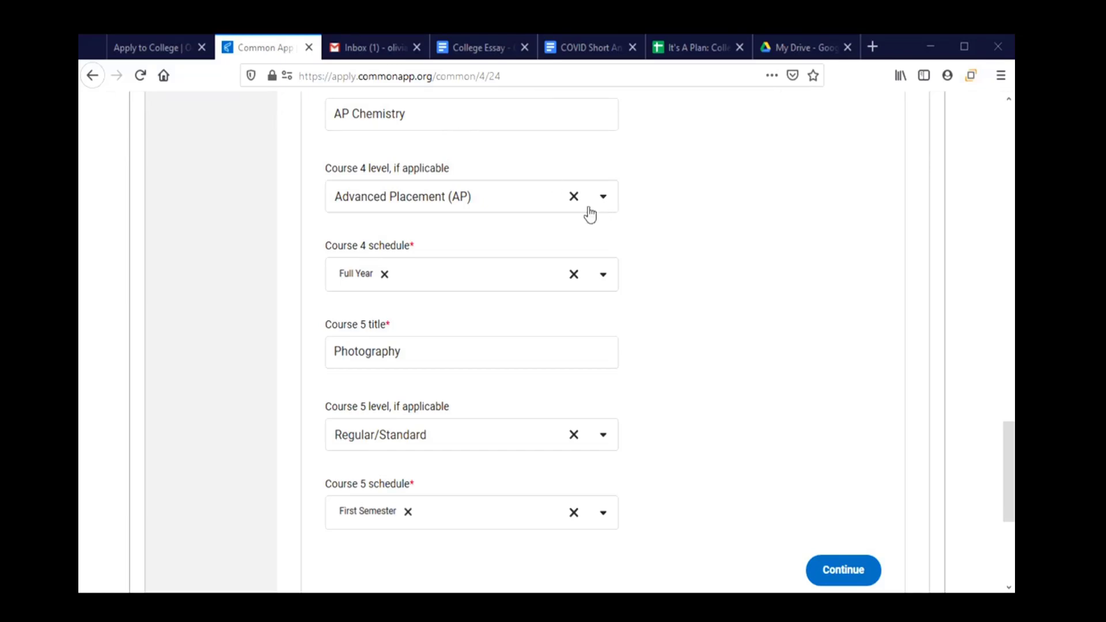
Keep Course 4's level as Advanced Placement (AP).
{"action": "left_click", "coordinate": [603, 203]}
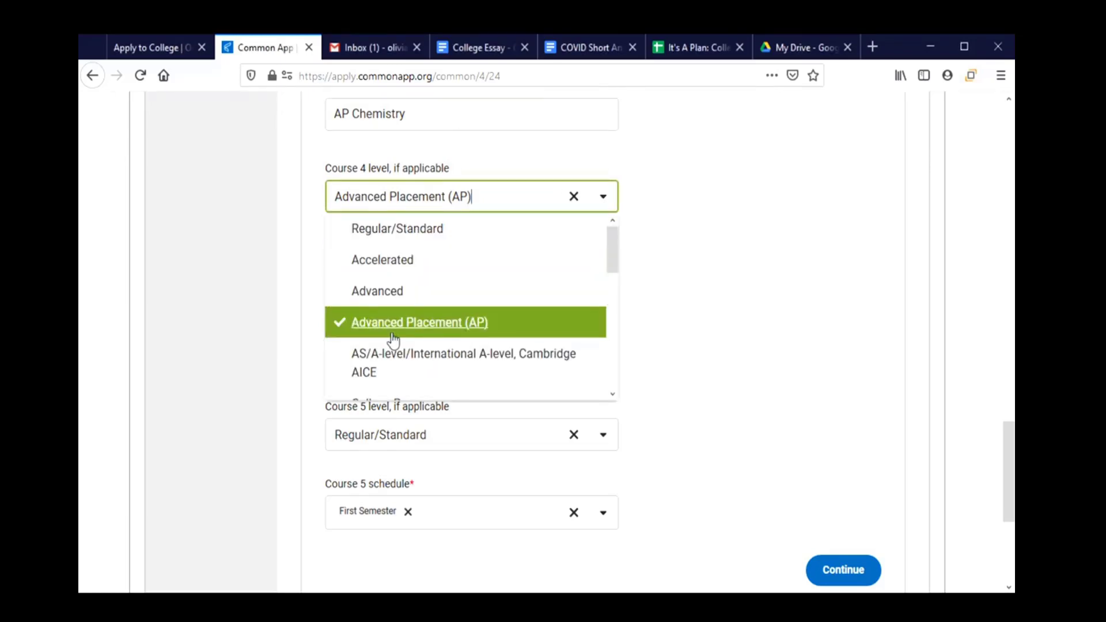
{"action": "mouse_move", "coordinate": [613, 247]}
{"action": "left_mouse_down"}
{"action": "mouse_move", "coordinate": [610, 379]}
{"action": "mouse_move", "coordinate": [620, 255]}
{"action": "left_mouse_up"}
{"action": "left_click", "coordinate": [523, 302]}
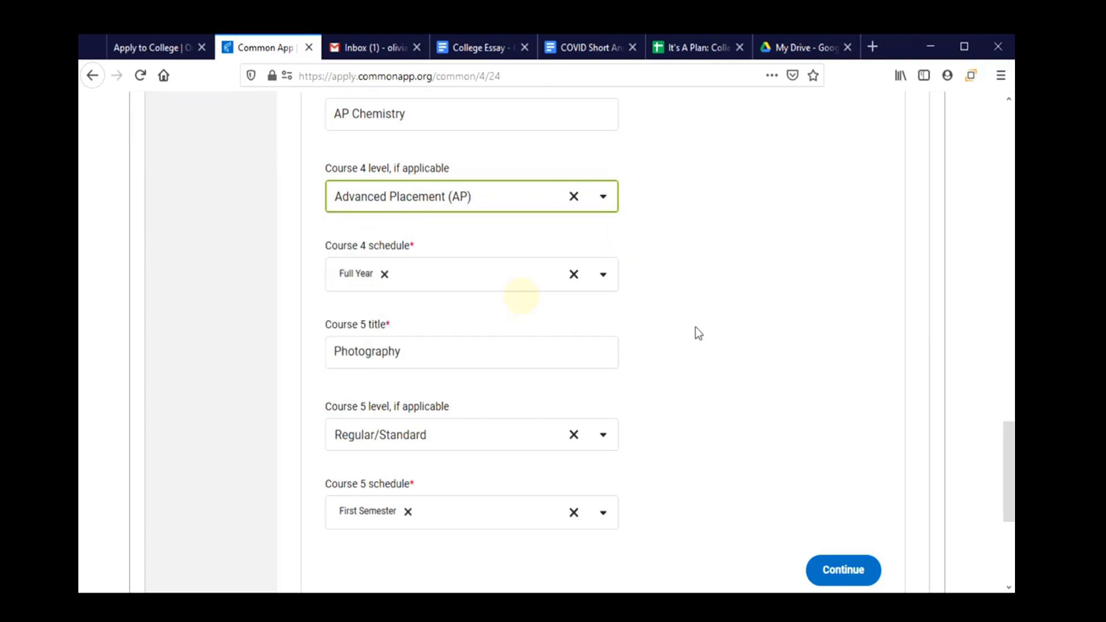
{"action": "left_click", "coordinate": [696, 326]}
Set Course 5's schedule to First Semester and save the current-year courses.
{"action": "scroll", "coordinate": [696, 327], "scroll_direction": "down", "scroll_amount": 3}
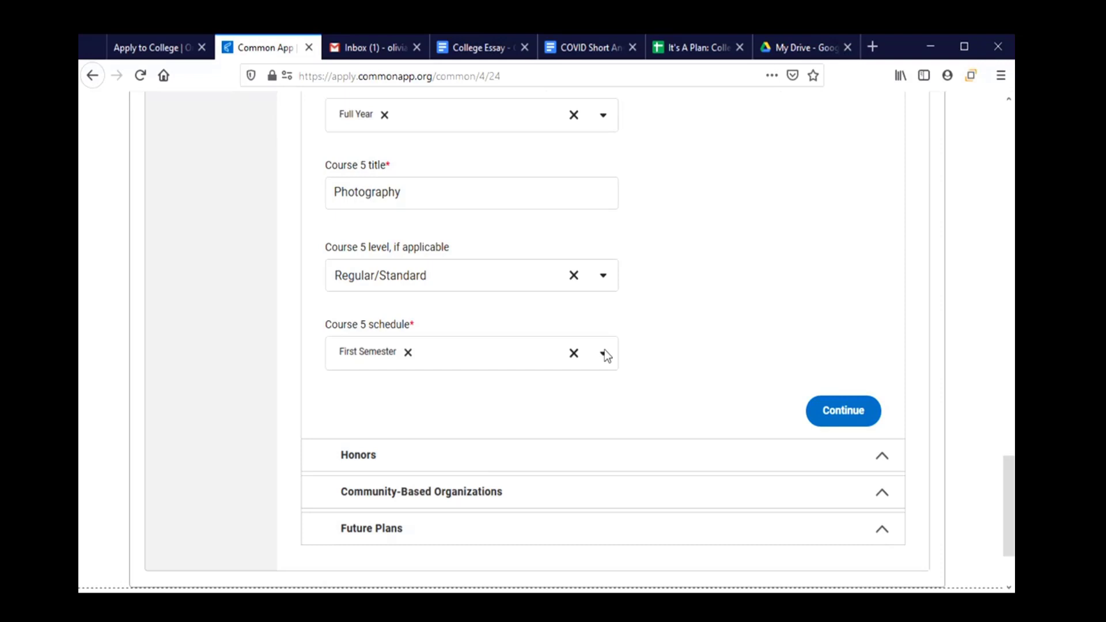
{"action": "left_click", "coordinate": [604, 352]}
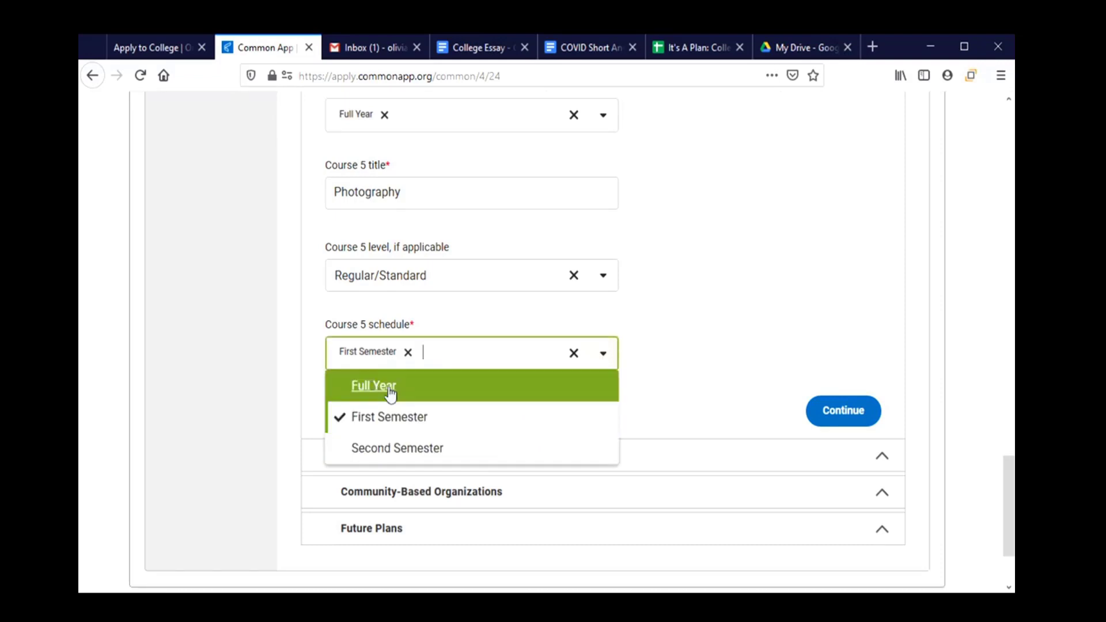
{"action": "left_click", "coordinate": [373, 428]}
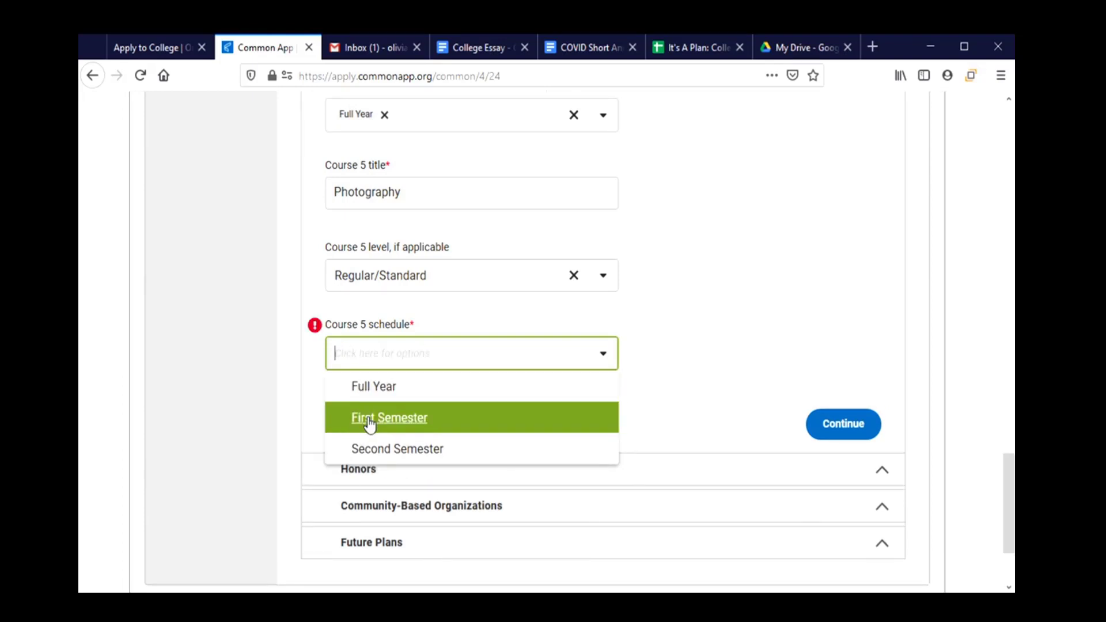
{"action": "left_click", "coordinate": [370, 421]}
{"action": "left_click", "coordinate": [679, 344]}
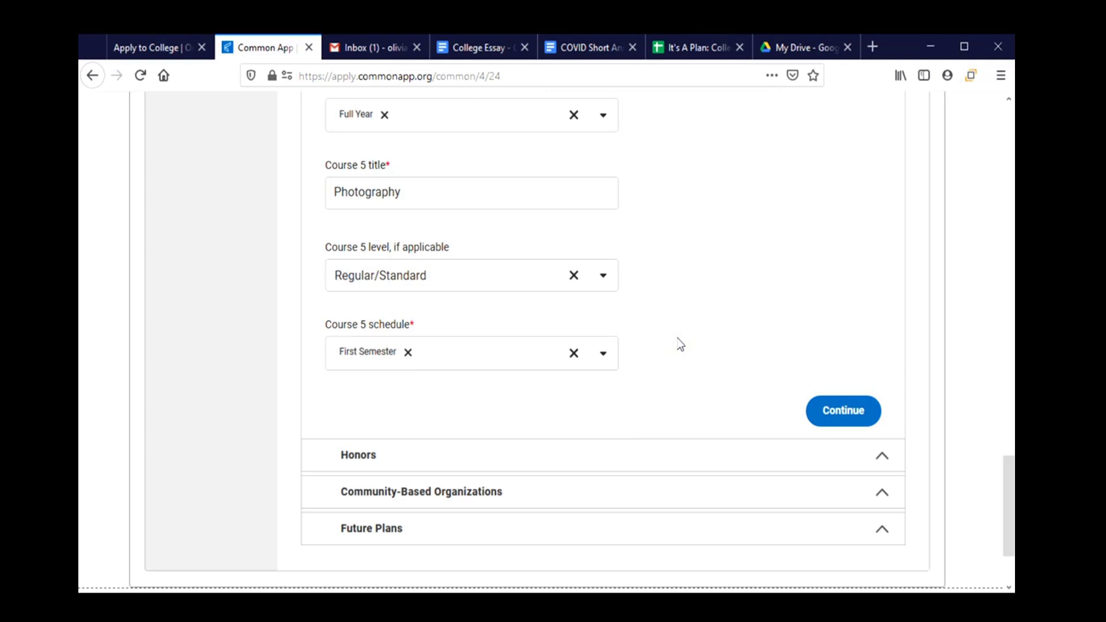
{"action": "left_click", "coordinate": [845, 416]}
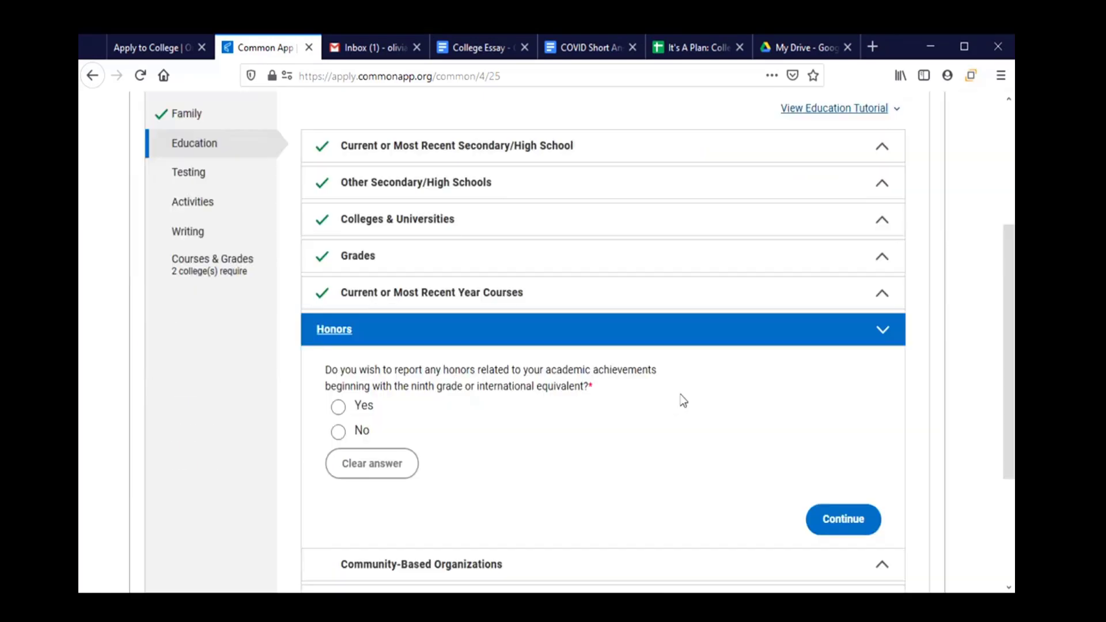
Switch the academic honors answer from Yes to No.
{"action": "scroll", "coordinate": [684, 400], "scroll_direction": "down", "scroll_amount": 3}
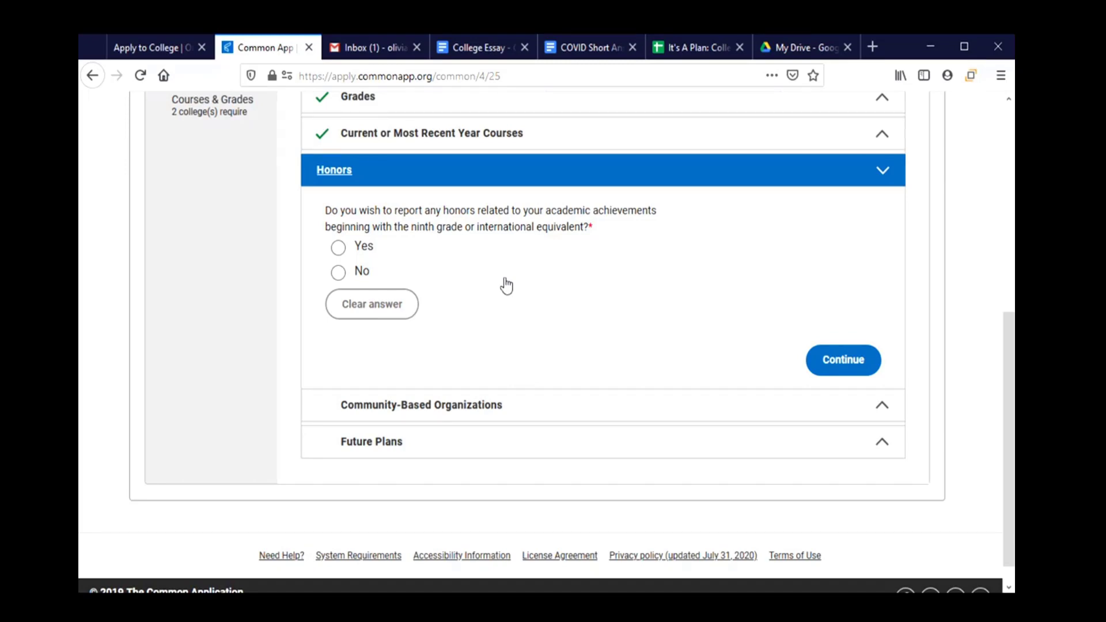
{"action": "left_click", "coordinate": [359, 247]}
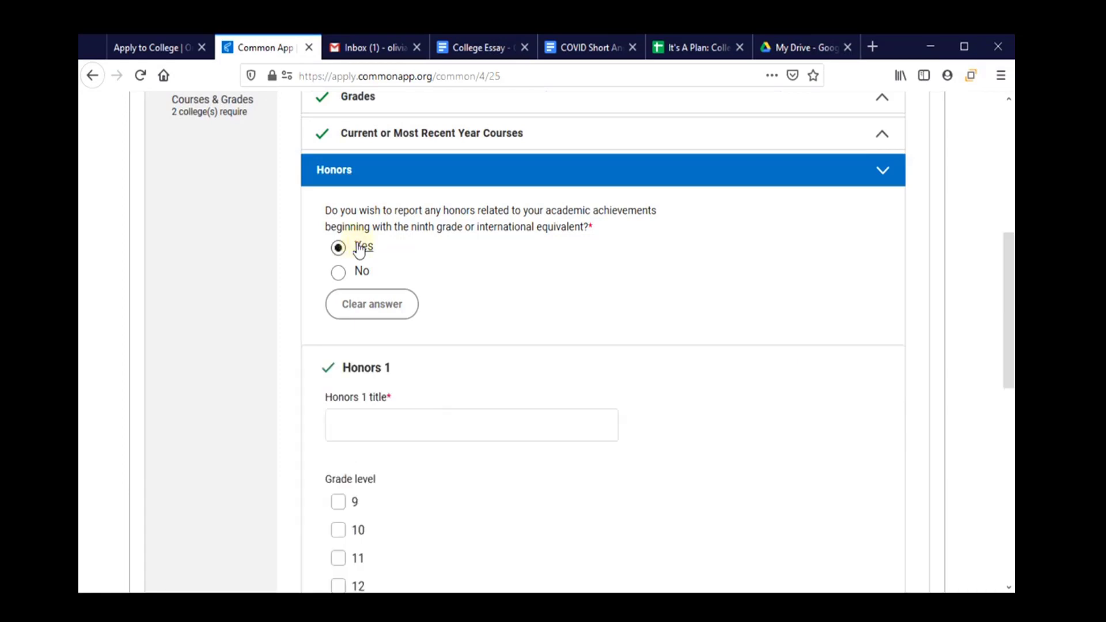
{"action": "scroll", "coordinate": [452, 423], "scroll_direction": "down", "scroll_amount": 3}
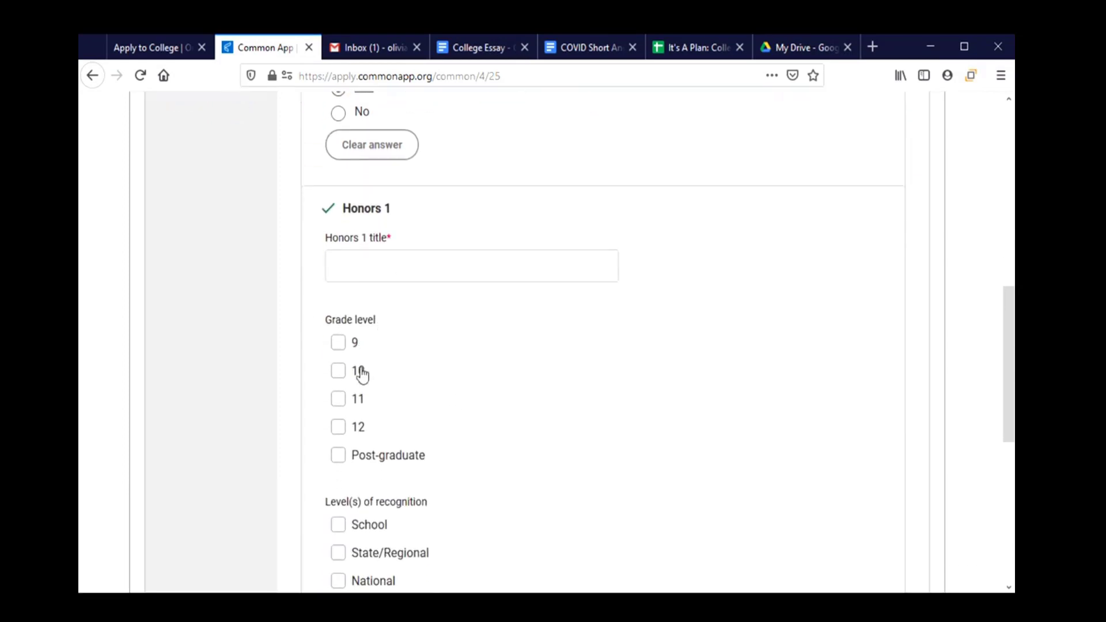
{"action": "scroll", "coordinate": [363, 424], "scroll_direction": "down", "scroll_amount": 3}
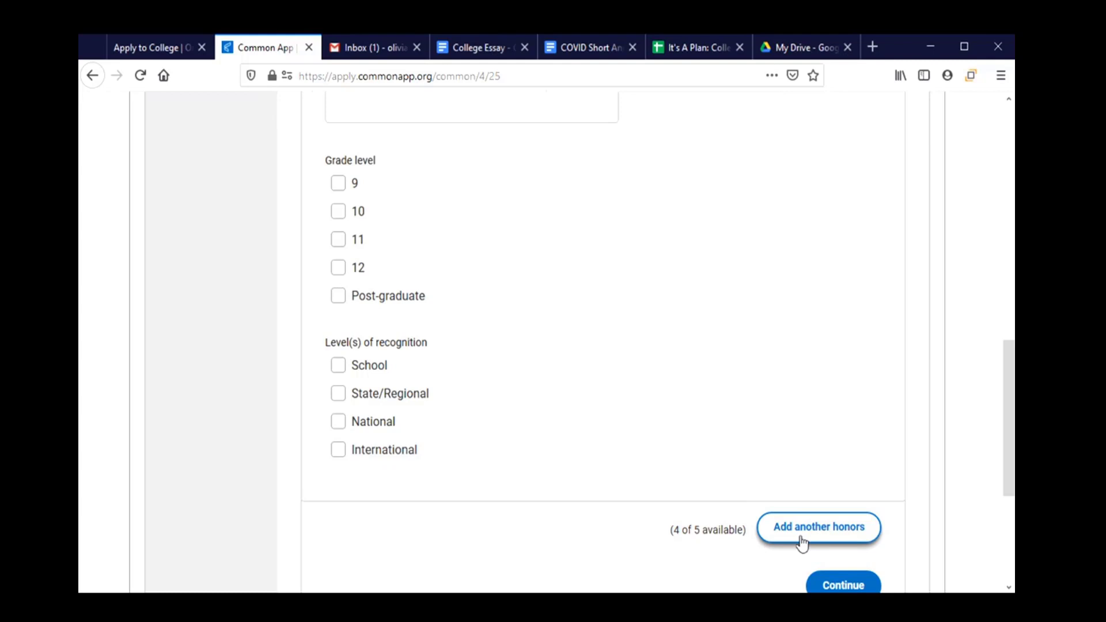
{"action": "scroll", "coordinate": [506, 469], "scroll_direction": "up", "scroll_amount": 1}
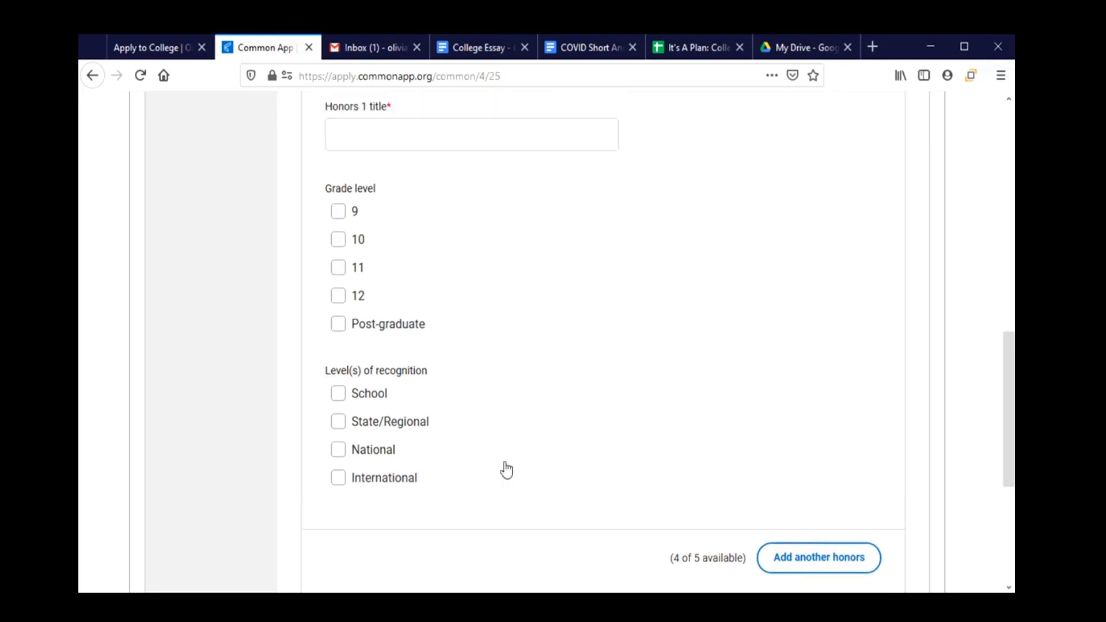
{"action": "scroll", "coordinate": [507, 470], "scroll_direction": "up", "scroll_amount": 10}
{"action": "left_click", "coordinate": [340, 458]}
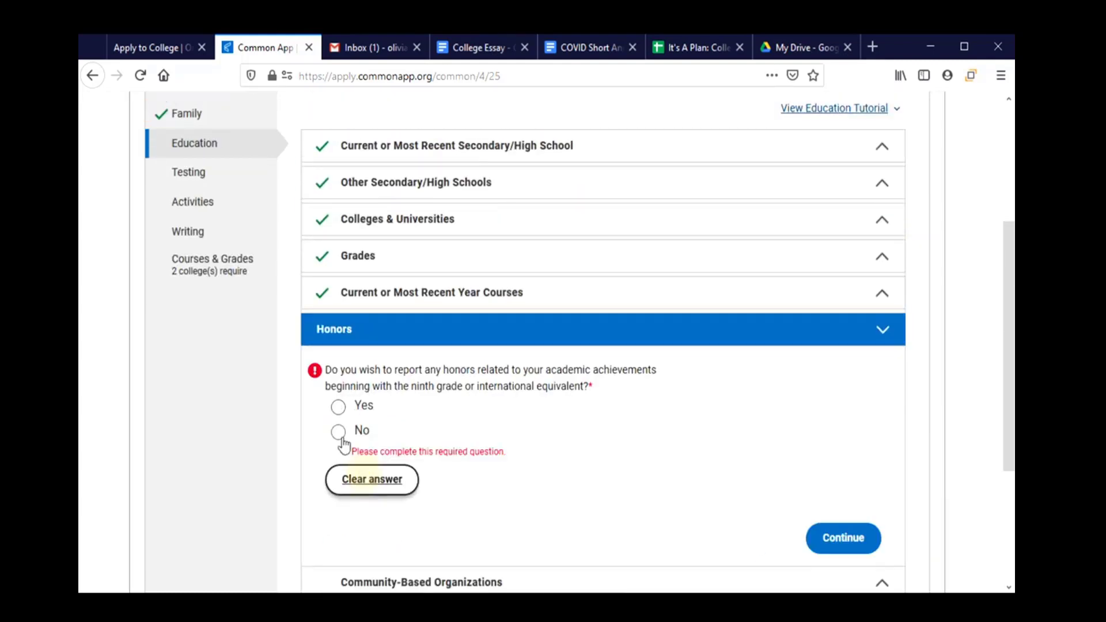
{"action": "left_click", "coordinate": [339, 433]}
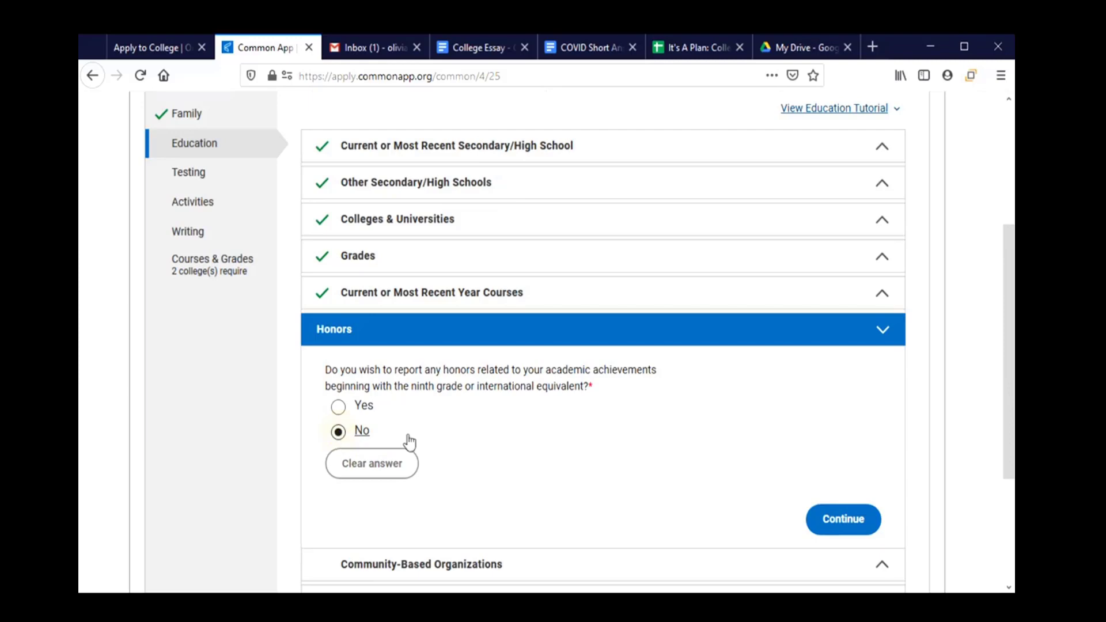
Save the Honors answer, then try 1 community-based organization and browse the organization list.
{"action": "left_click", "coordinate": [858, 521]}
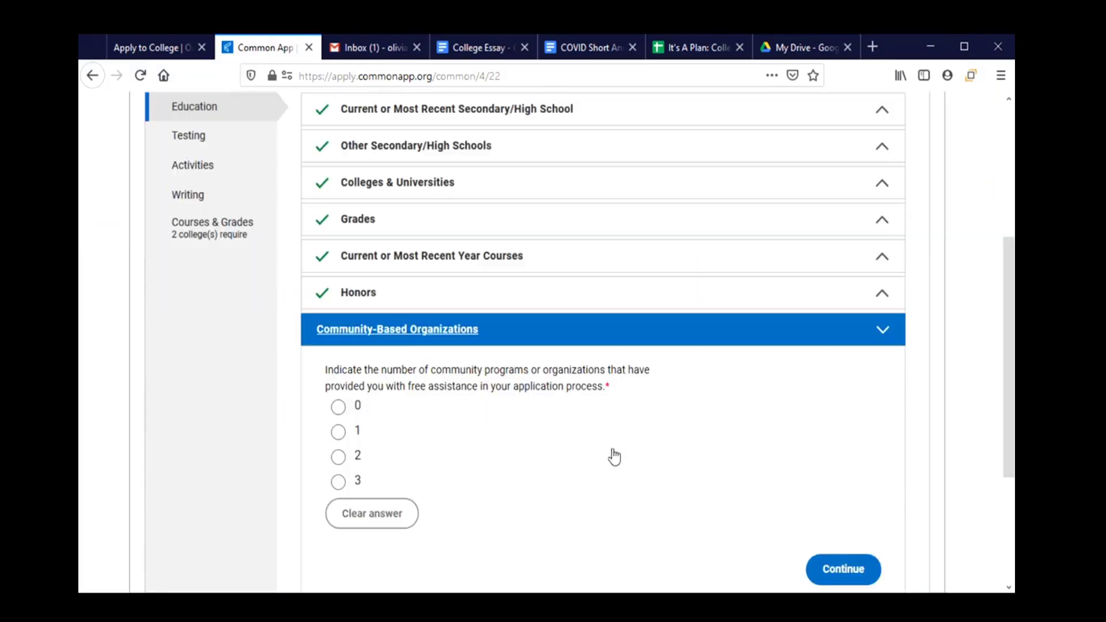
{"action": "scroll", "coordinate": [612, 455], "scroll_direction": "down", "scroll_amount": 2}
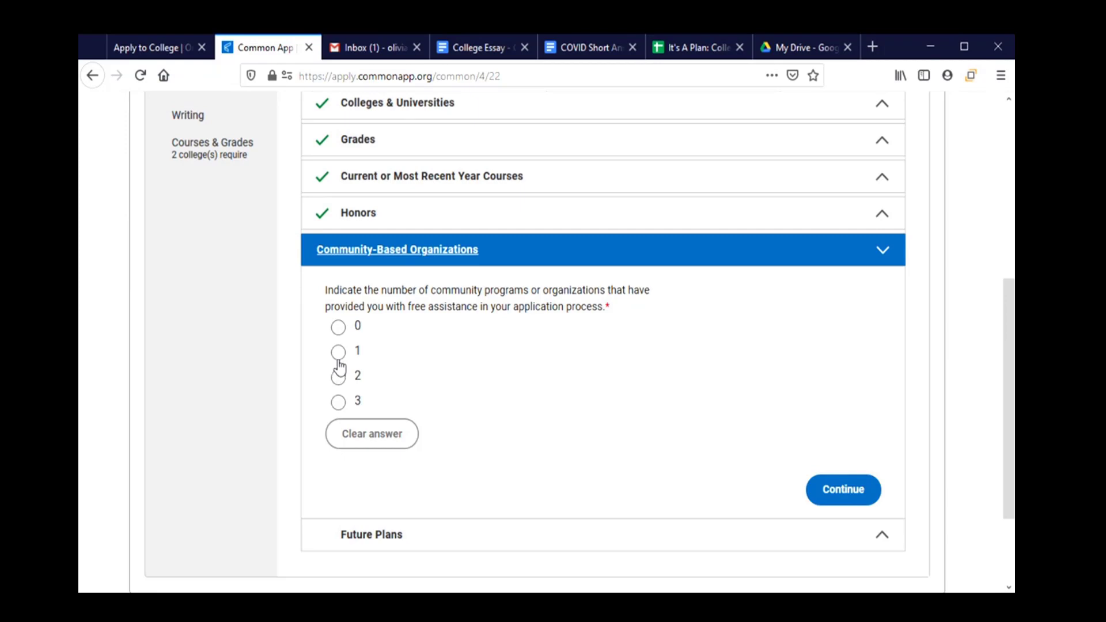
{"action": "left_click", "coordinate": [338, 353]}
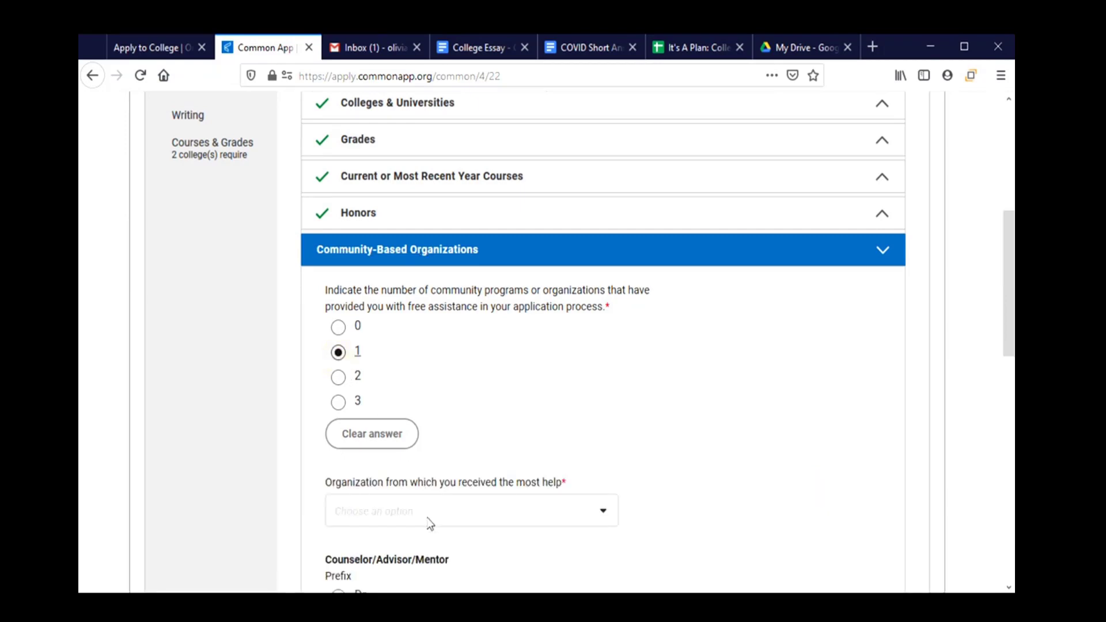
{"action": "scroll", "coordinate": [454, 439], "scroll_direction": "down", "scroll_amount": 3}
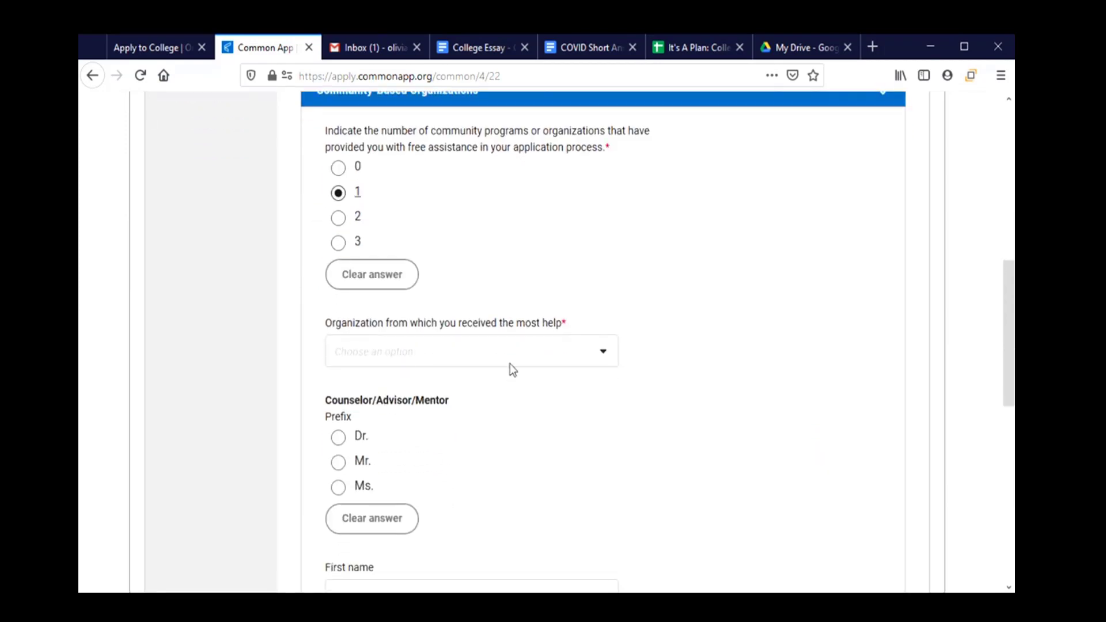
{"action": "left_click", "coordinate": [513, 362]}
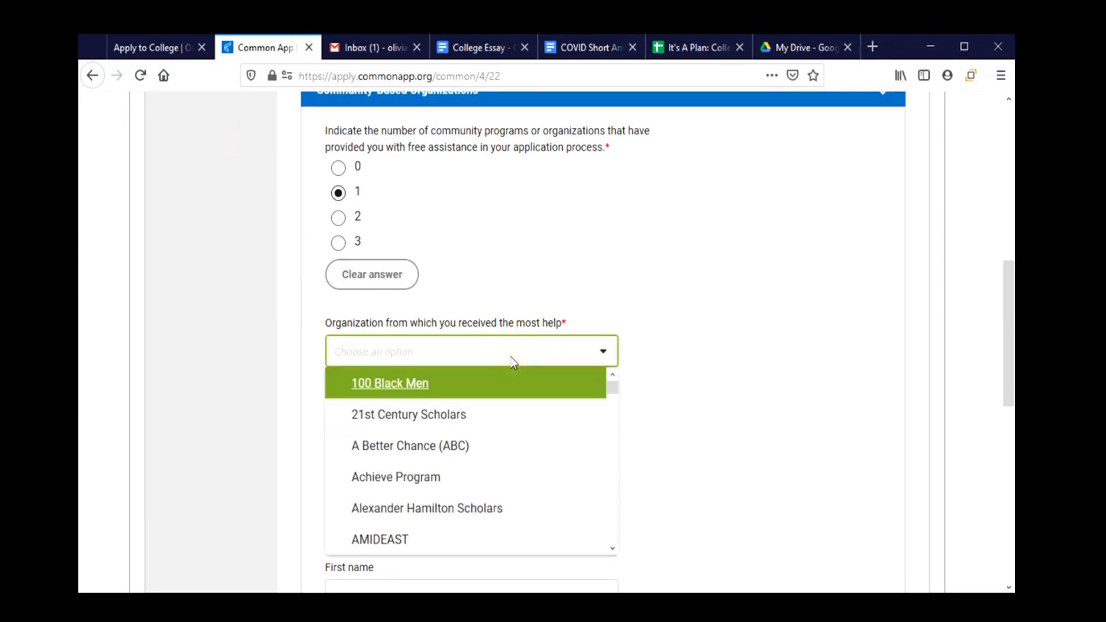
{"action": "left_click_drag", "start_coordinate": [610, 386], "coordinate": [610, 425]}
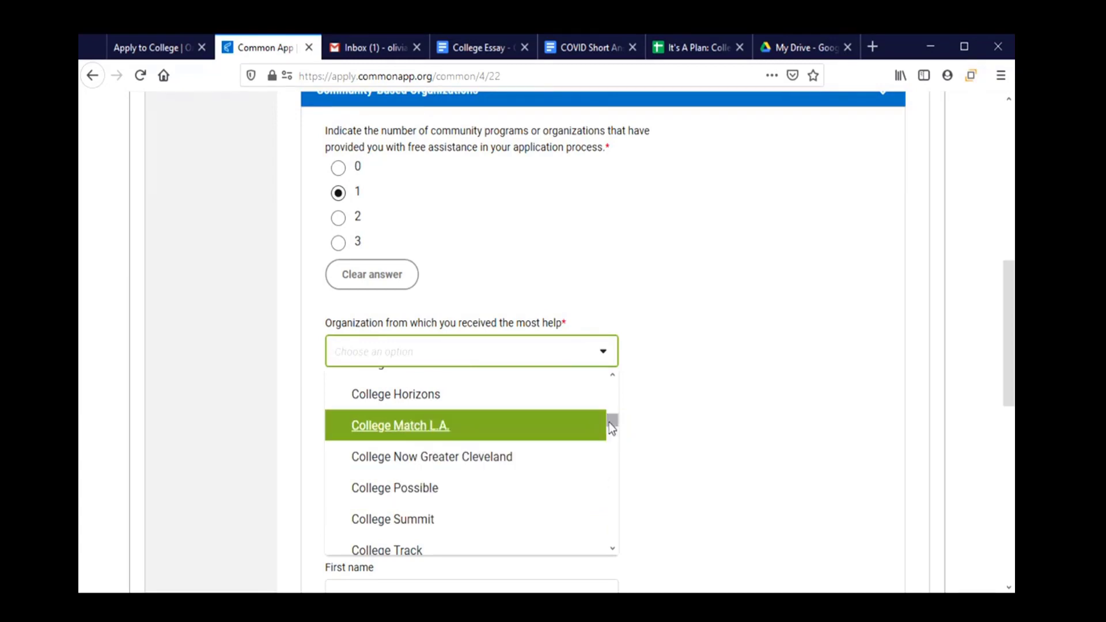
{"action": "left_click_drag", "start_coordinate": [609, 423], "coordinate": [612, 448]}
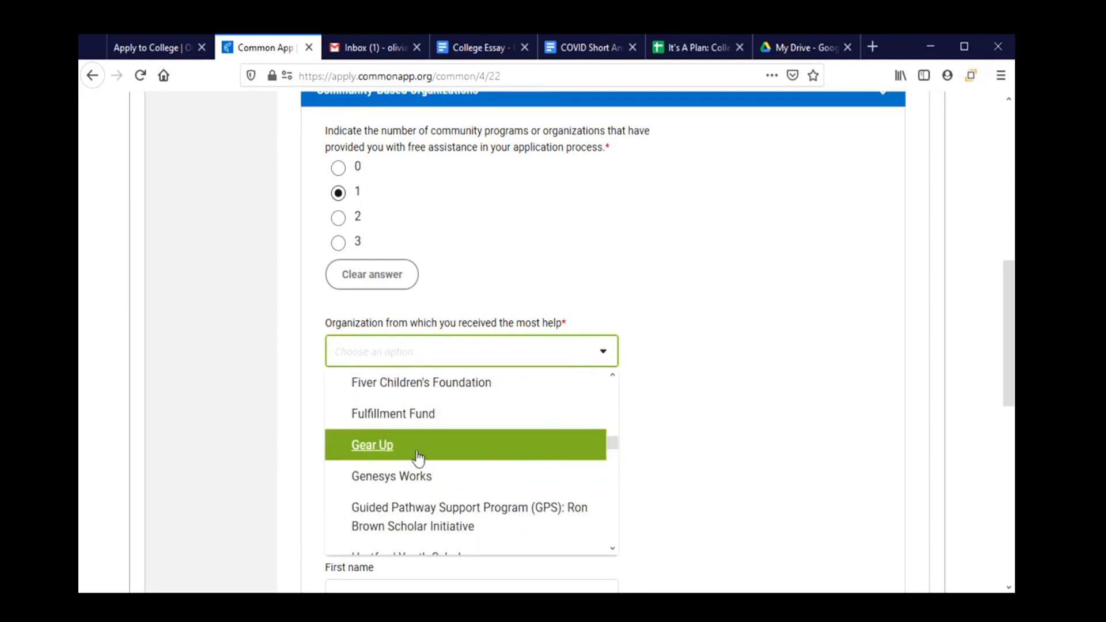
{"action": "left_click_drag", "start_coordinate": [616, 452], "coordinate": [623, 474]}
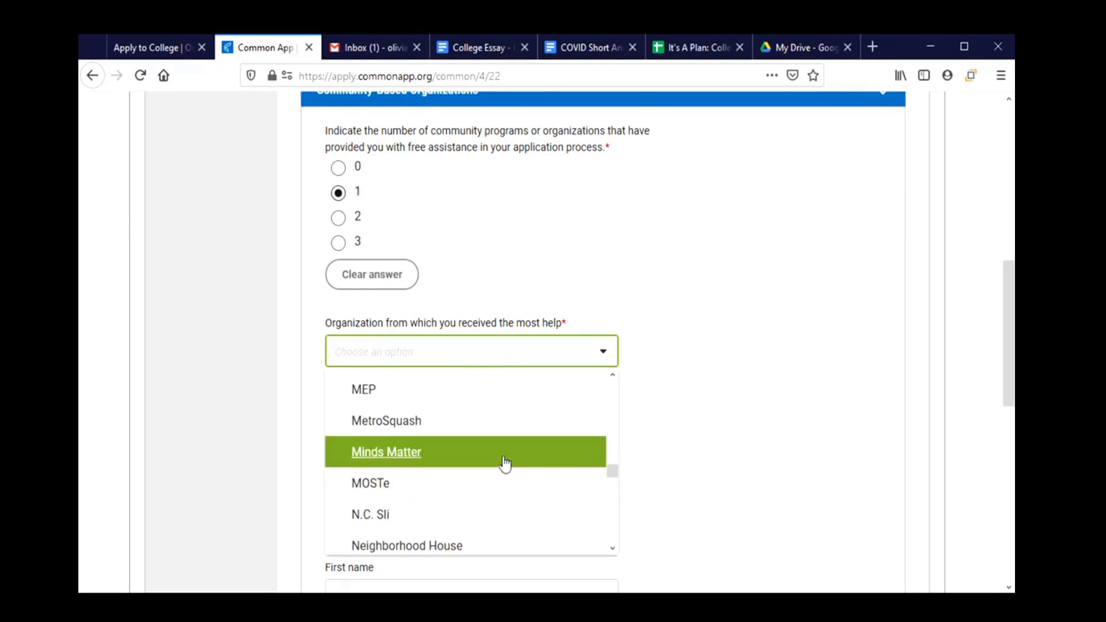
{"action": "left_click", "coordinate": [691, 390]}
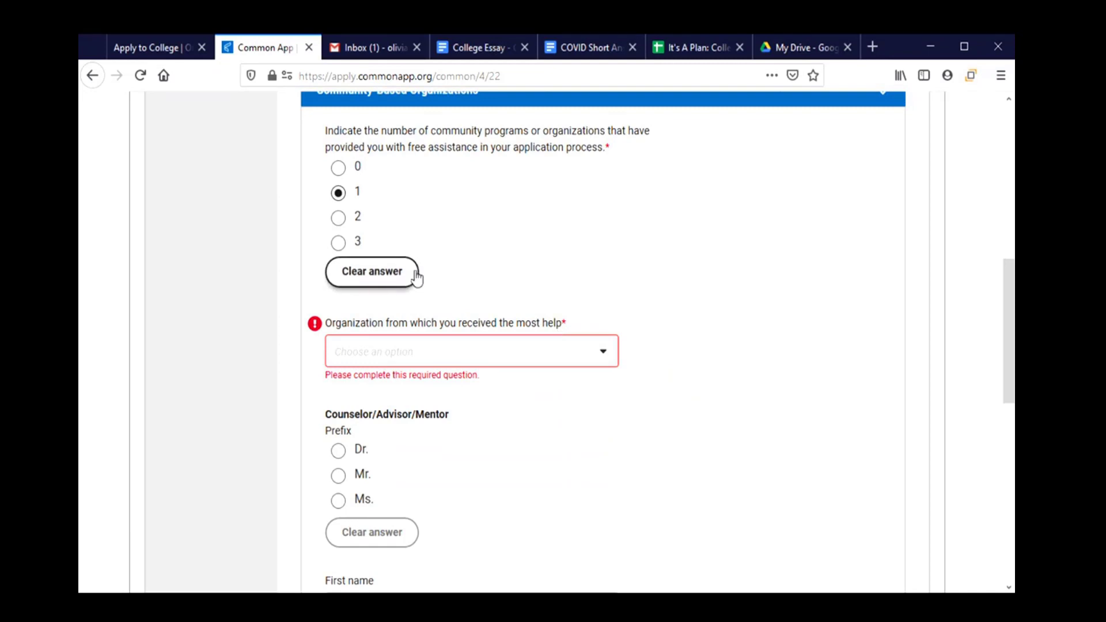
Change the community-based organization count to 0 and continue.
{"action": "left_click", "coordinate": [401, 287]}
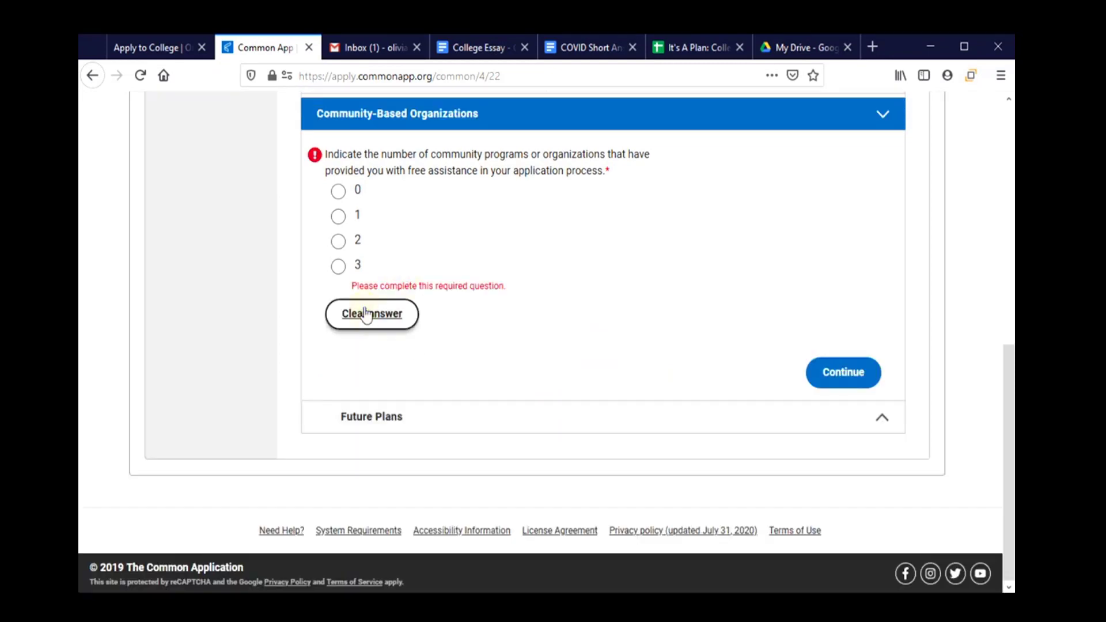
{"action": "left_click", "coordinate": [340, 193]}
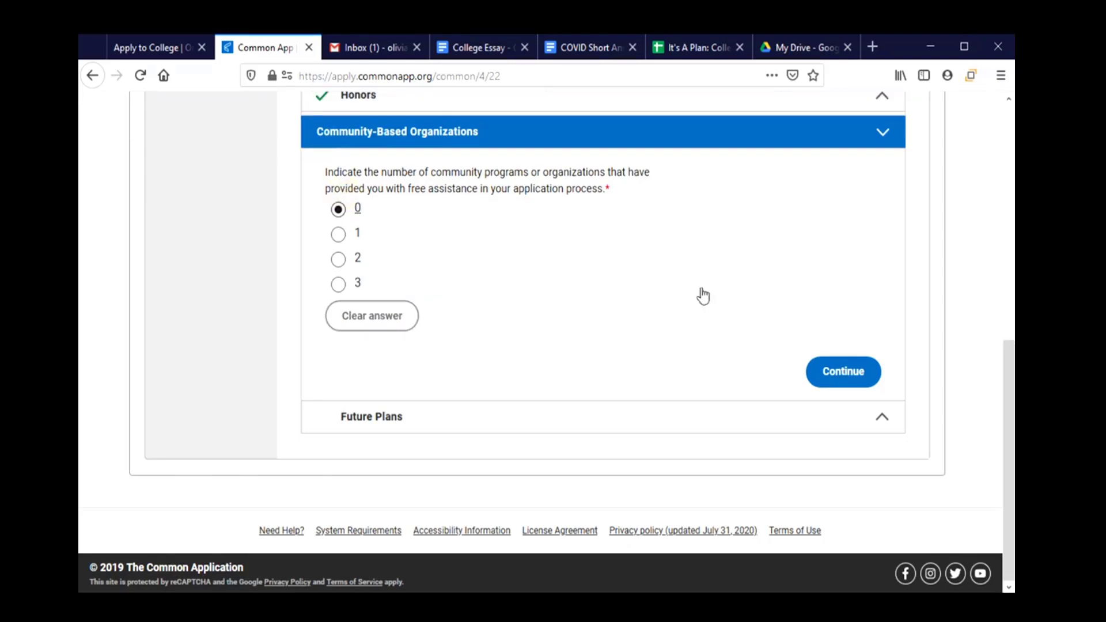
{"action": "left_click", "coordinate": [848, 373]}
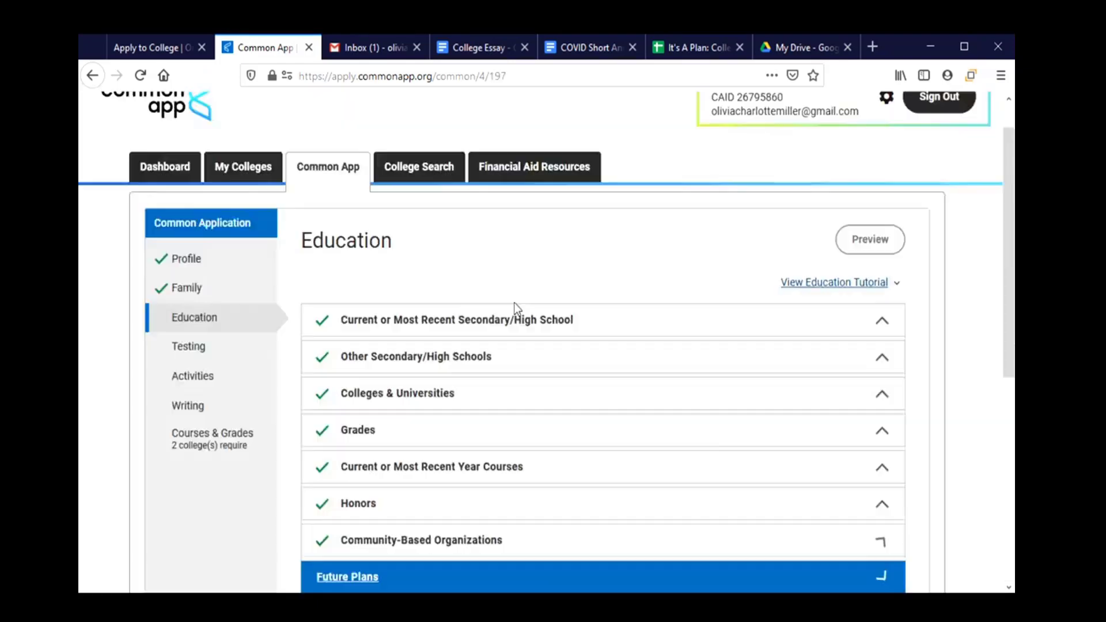
Choose Social, welfare, or recreation worker as career interest and Bachelor's (BA, BS) as highest degree, then save.
{"action": "scroll", "coordinate": [612, 340], "scroll_direction": "down", "scroll_amount": 3}
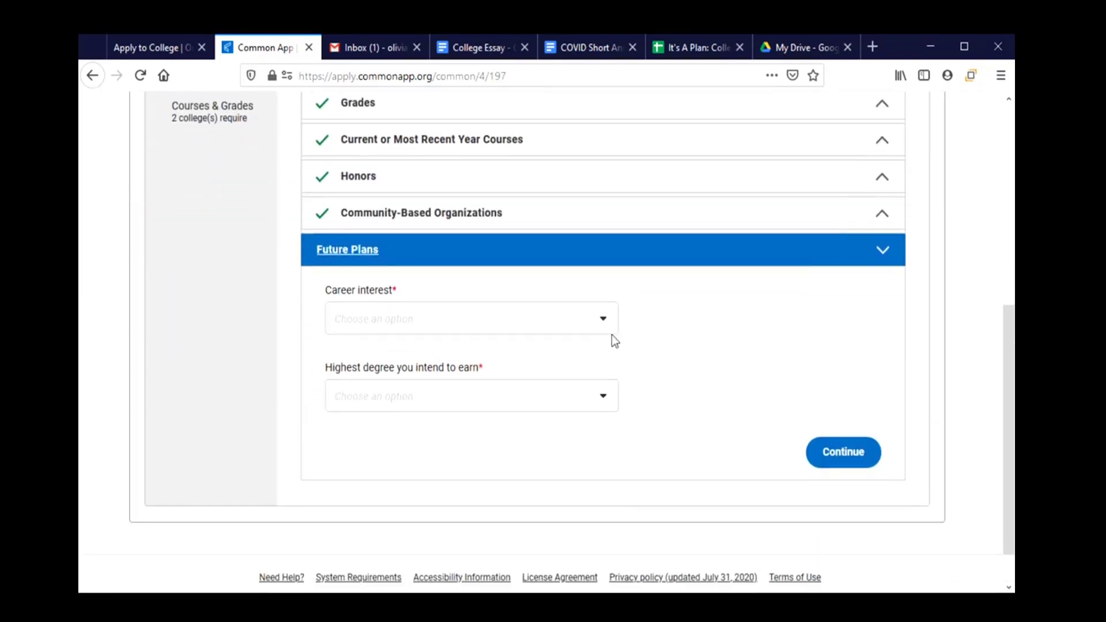
{"action": "left_click", "coordinate": [595, 326]}
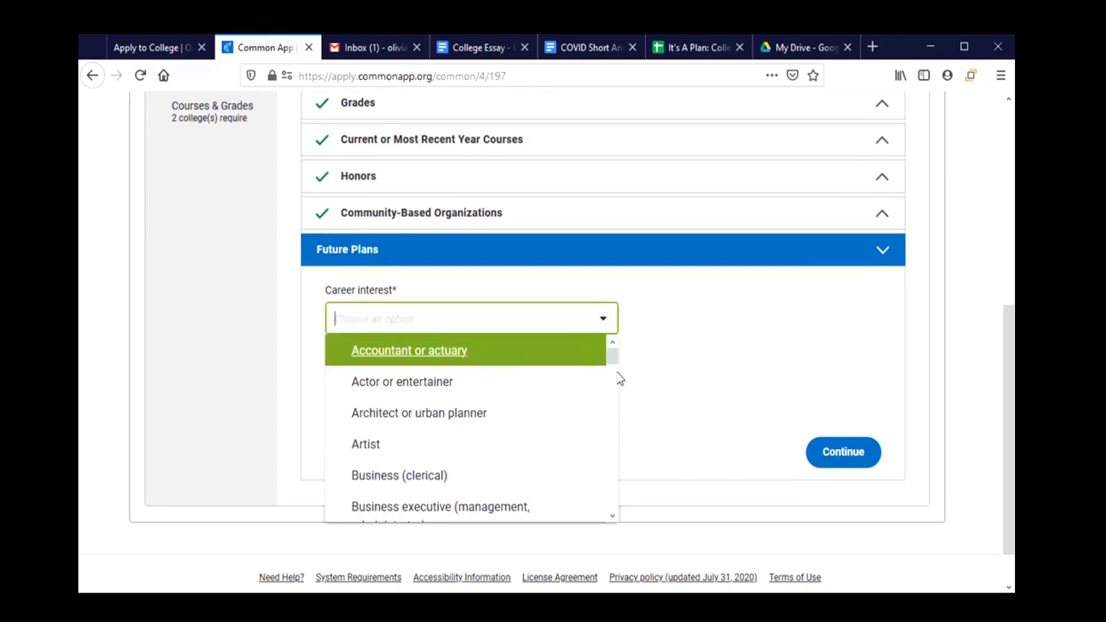
{"action": "left_click_drag", "start_coordinate": [613, 357], "coordinate": [627, 489]}
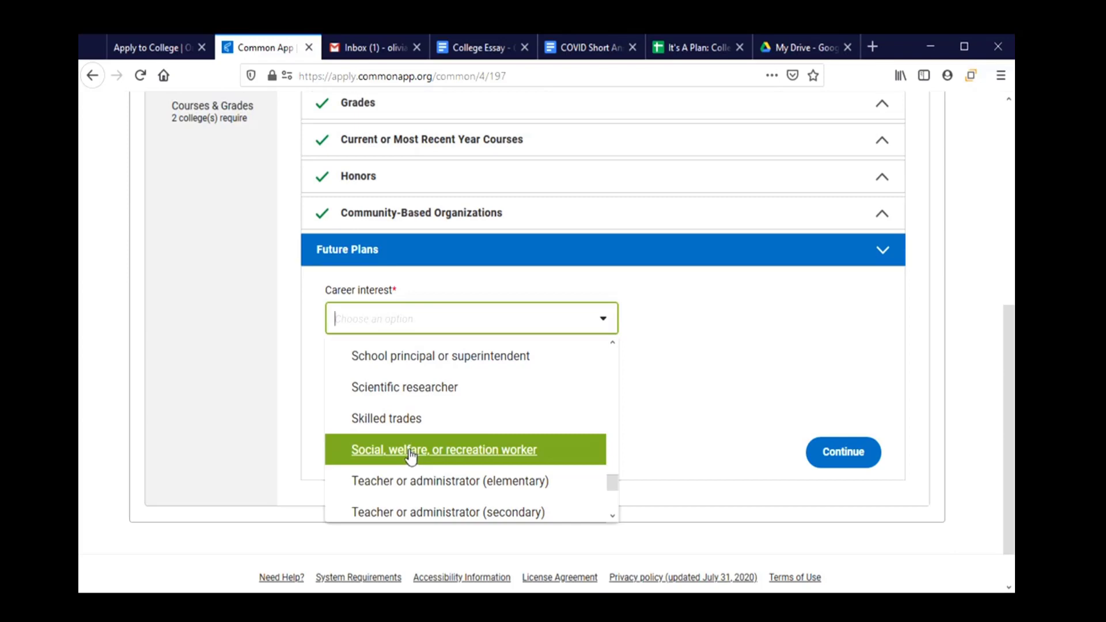
{"action": "left_click", "coordinate": [406, 459]}
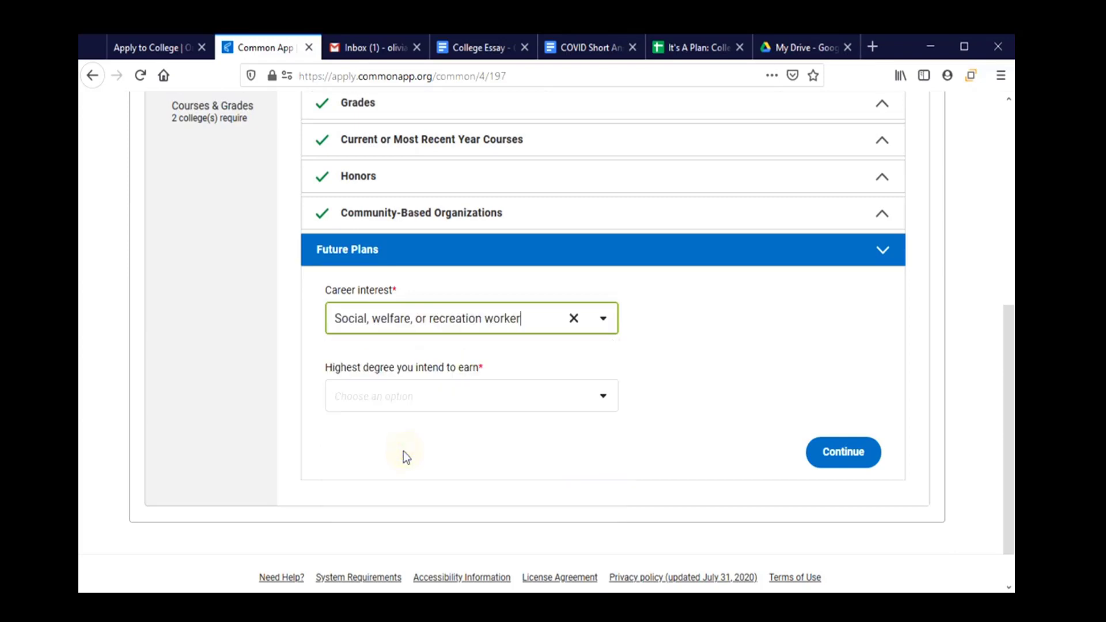
{"action": "left_click", "coordinate": [606, 397]}
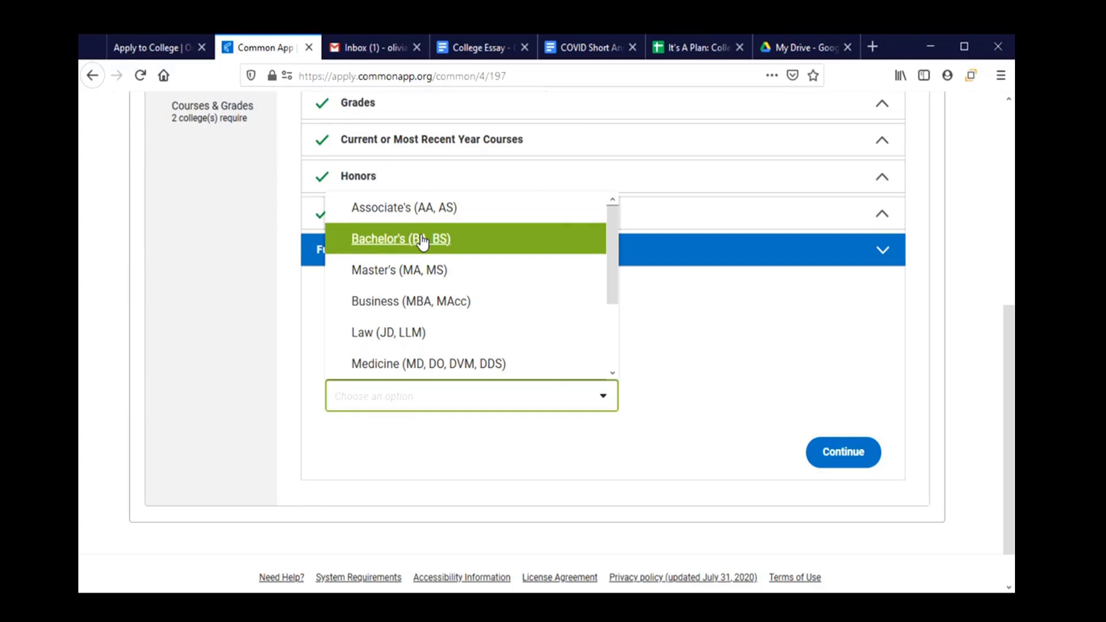
{"action": "left_click", "coordinate": [422, 240]}
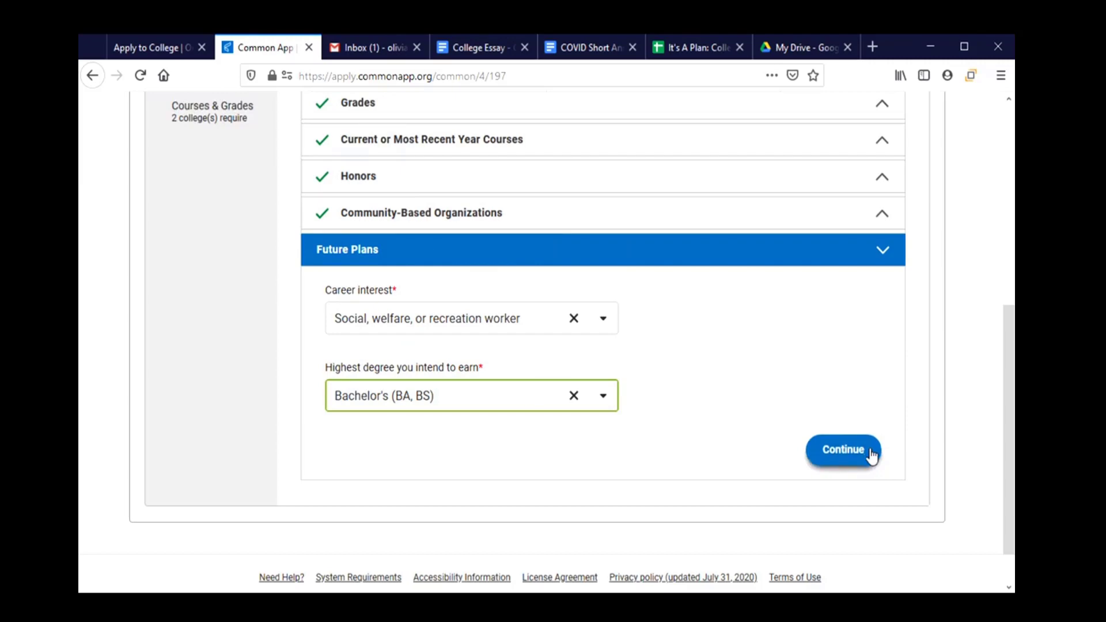
{"action": "left_click", "coordinate": [870, 453]}
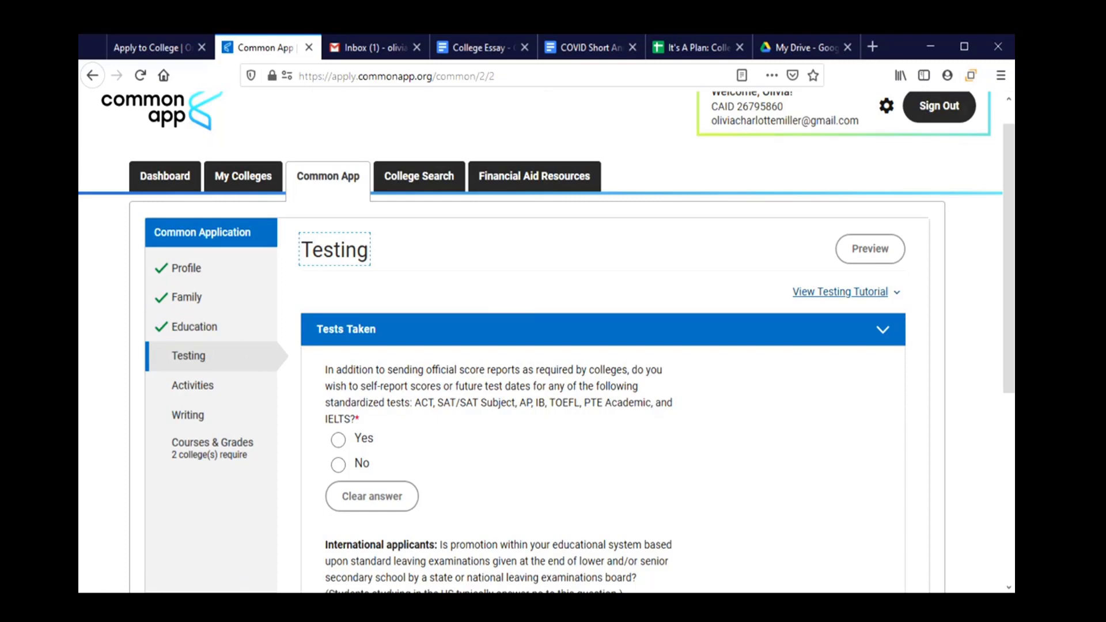
{"action": "scroll", "coordinate": [617, 408], "scroll_direction": "down", "scroll_amount": 2}
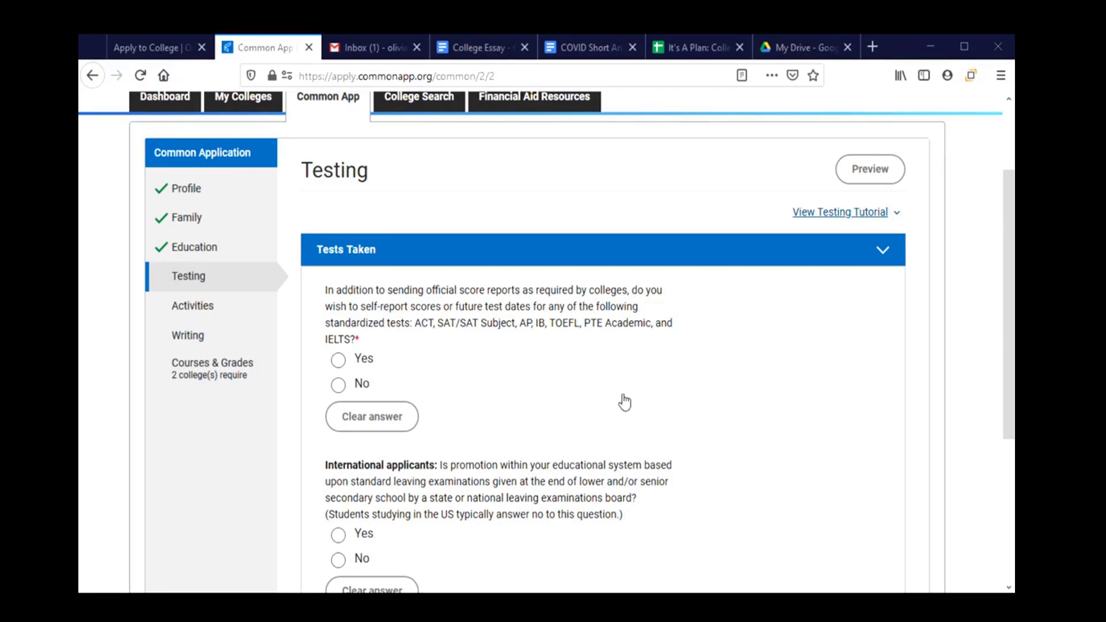
{"action": "scroll", "coordinate": [549, 421], "scroll_direction": "down", "scroll_amount": 2}
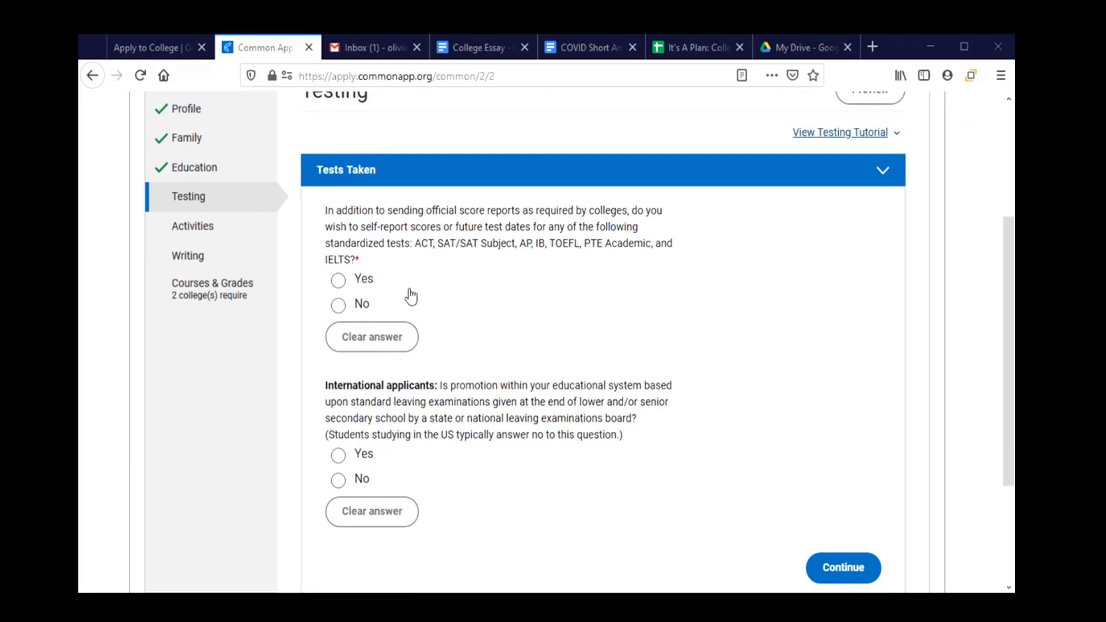
Answer No to self-reporting test scores, discarding the AP Subject Tests selection, and continue.
{"action": "left_click", "coordinate": [340, 282]}
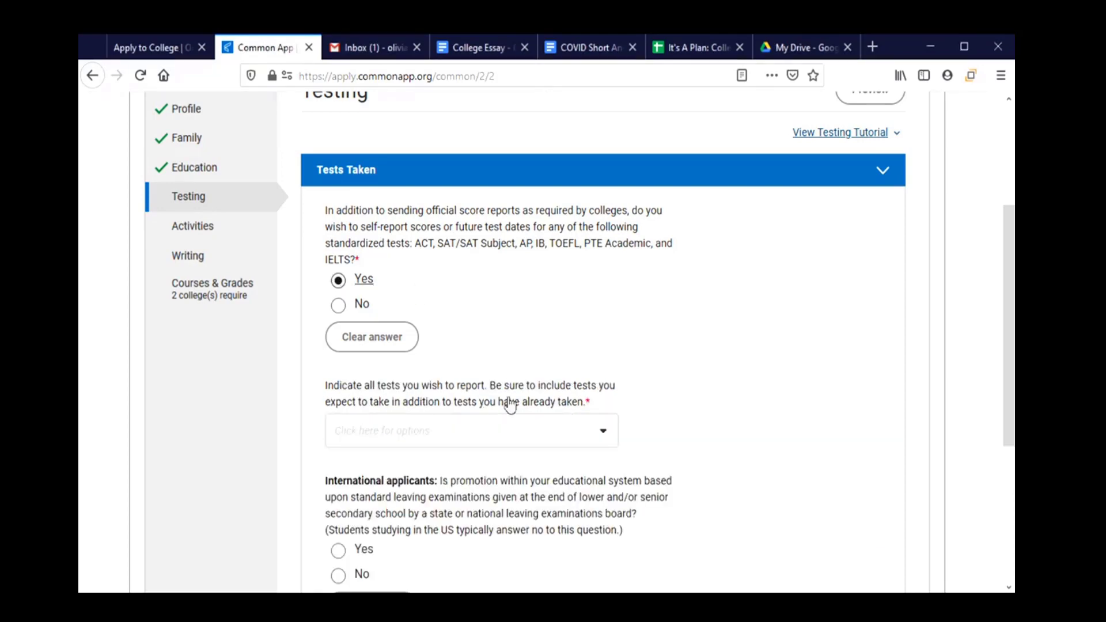
{"action": "left_click", "coordinate": [495, 432]}
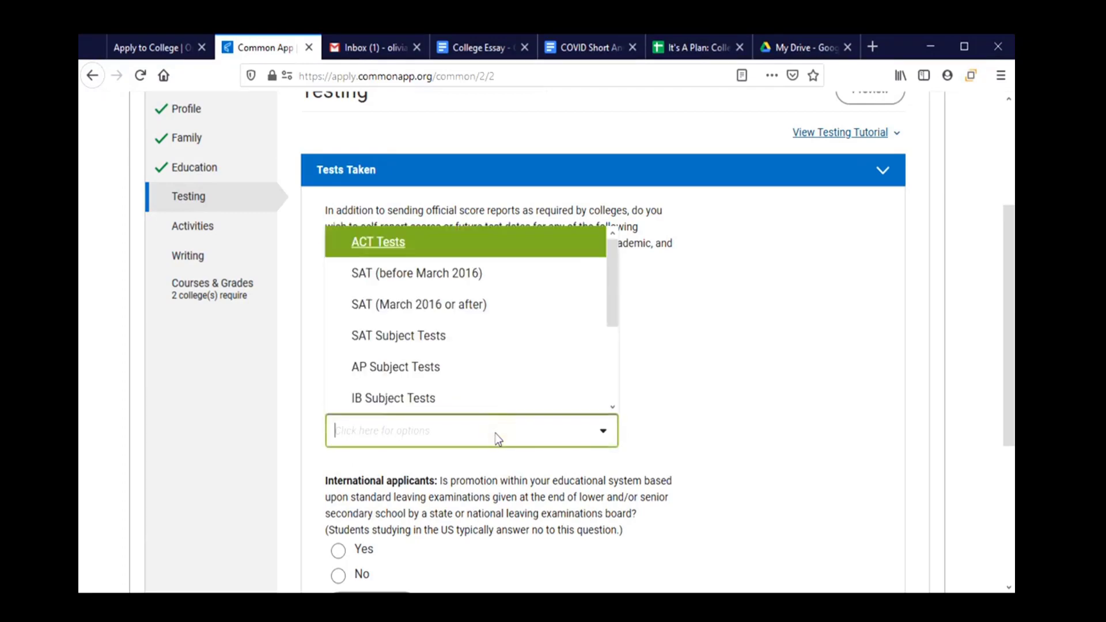
{"action": "left_click", "coordinate": [453, 371]}
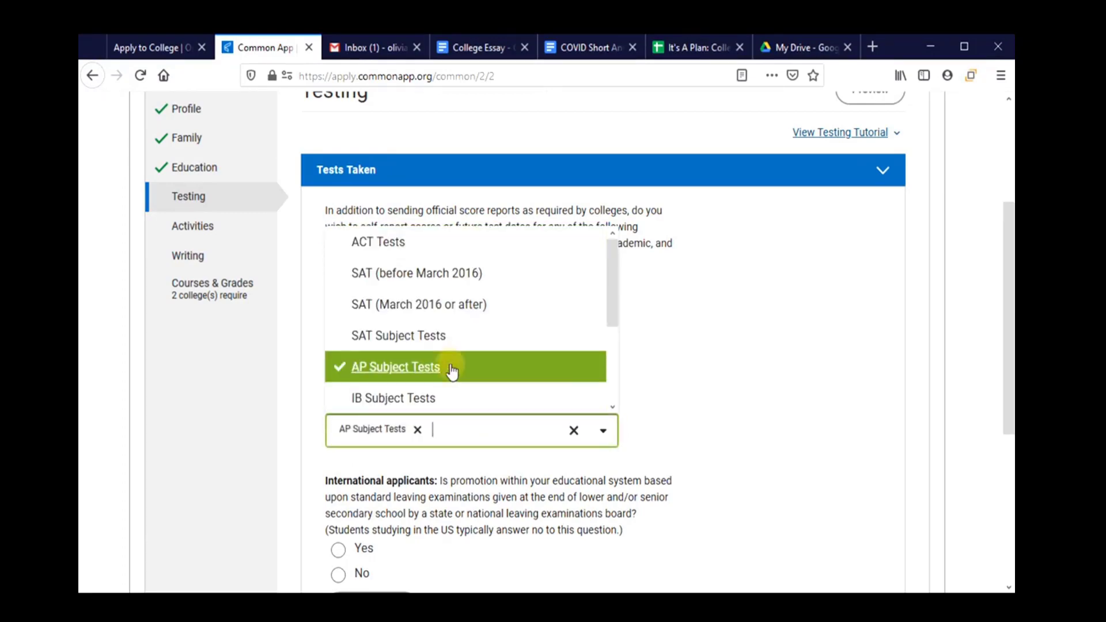
{"action": "left_click", "coordinate": [663, 416]}
{"action": "scroll", "coordinate": [663, 416], "scroll_direction": "down", "scroll_amount": 4}
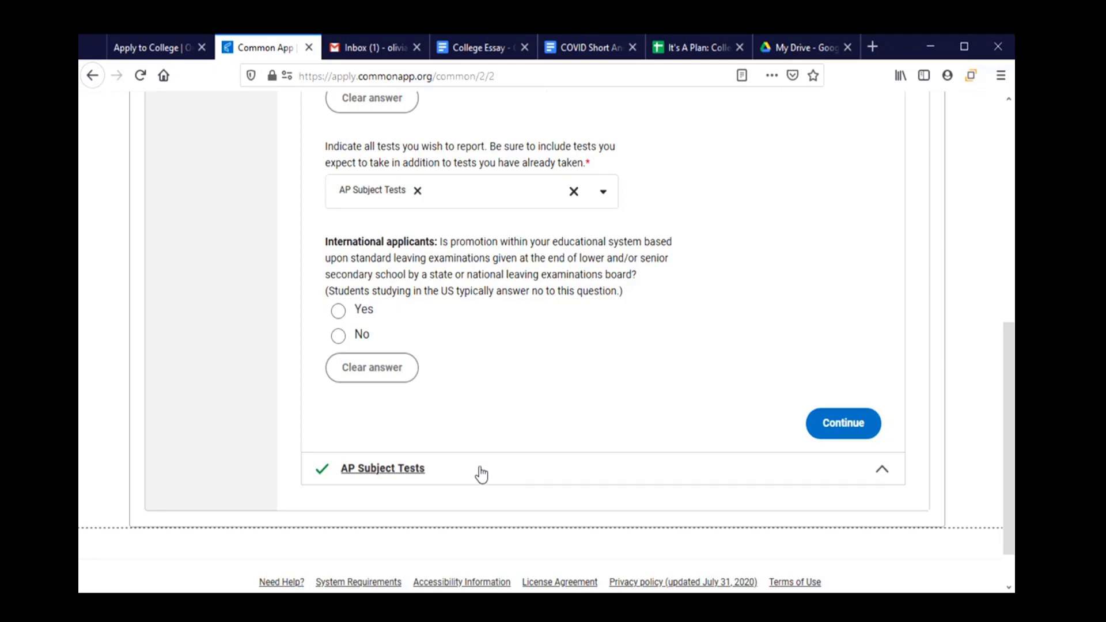
{"action": "scroll", "coordinate": [482, 474], "scroll_direction": "up", "scroll_amount": 3}
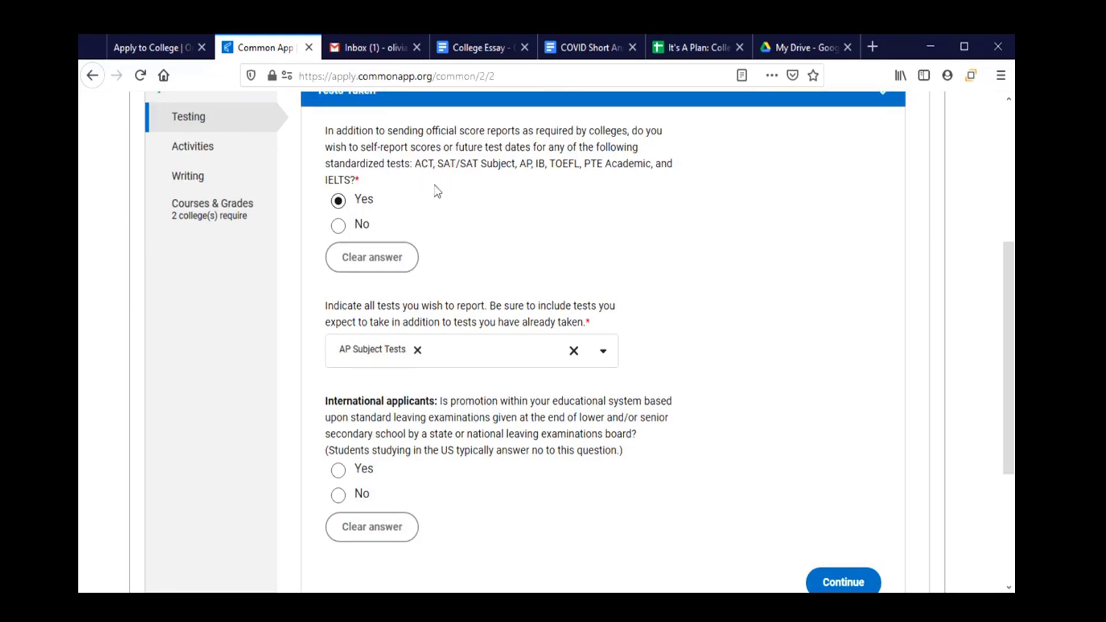
{"action": "left_click", "coordinate": [387, 264]}
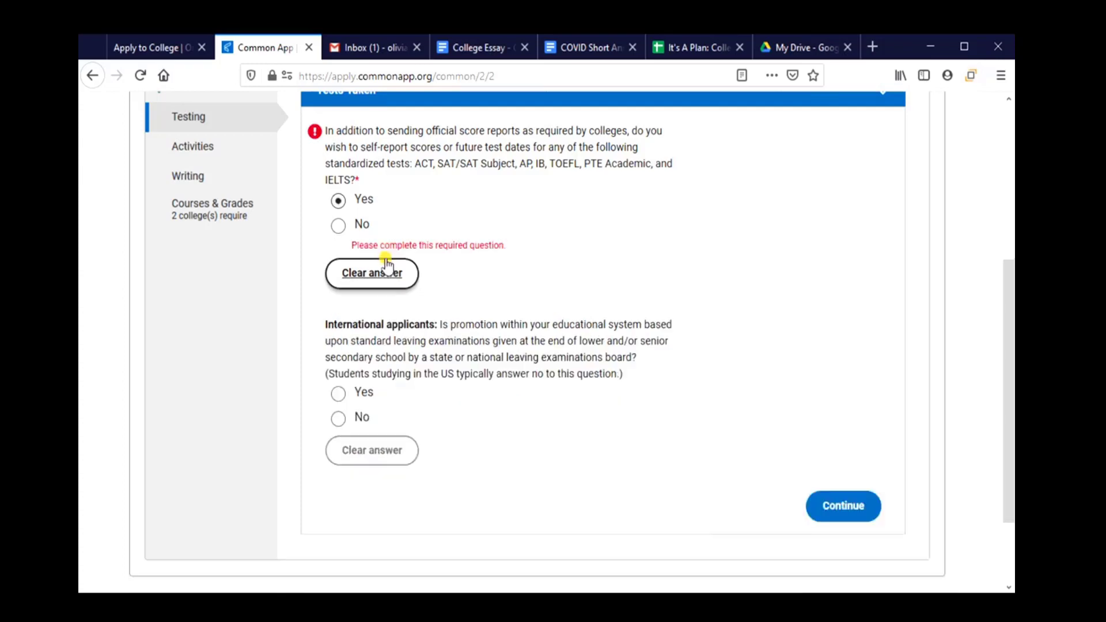
{"action": "left_click", "coordinate": [339, 227]}
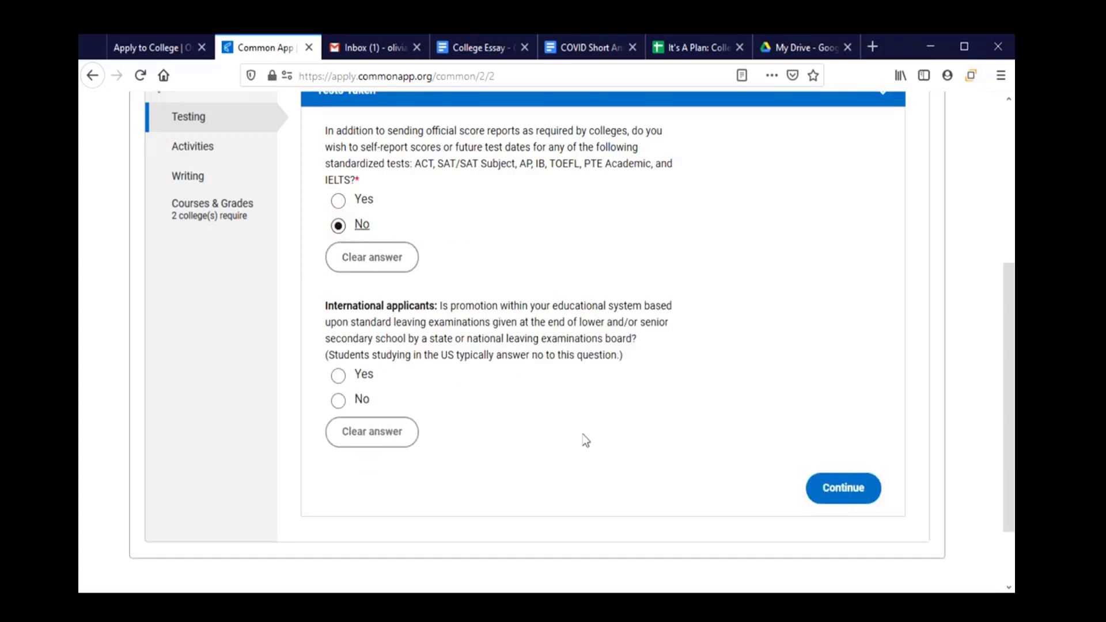
{"action": "scroll", "coordinate": [507, 487], "scroll_direction": "down", "scroll_amount": 2}
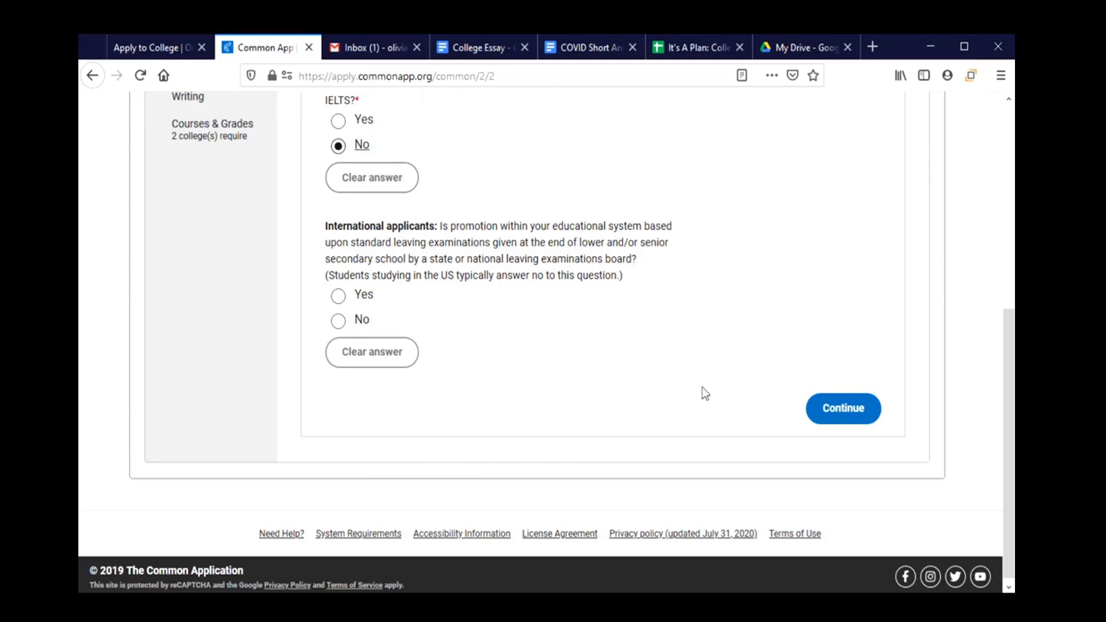
{"action": "left_click", "coordinate": [839, 425]}
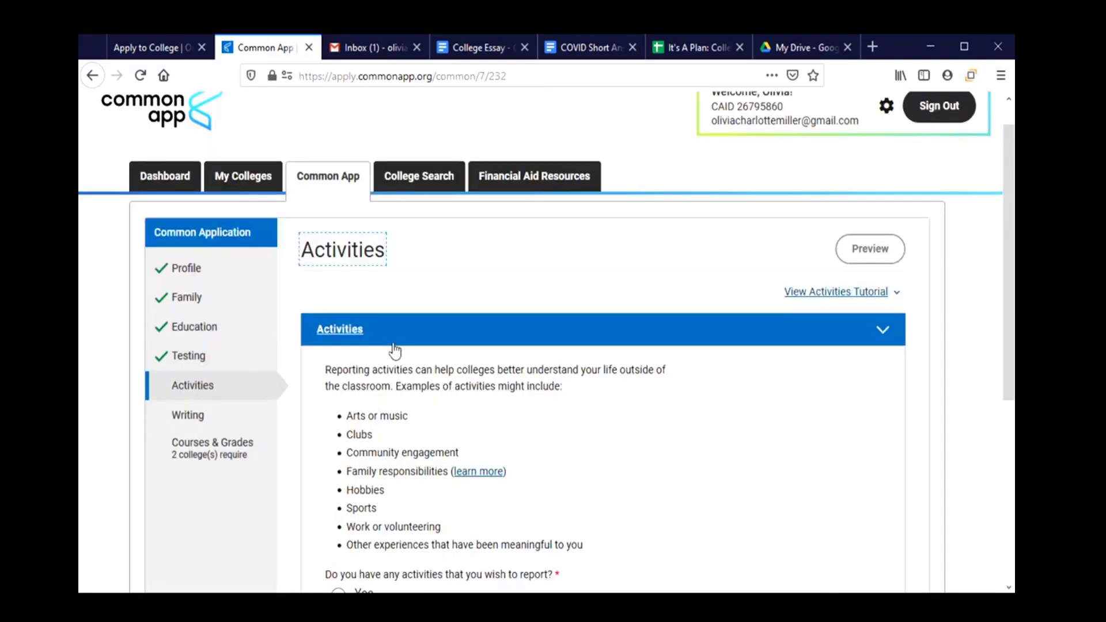
Answer Yes to having activities, scroll to the blank Activity 1 form, then switch to the It's A Plan: College Workbook spreadsheet.
{"action": "scroll", "coordinate": [795, 455], "scroll_direction": "down", "scroll_amount": 2}
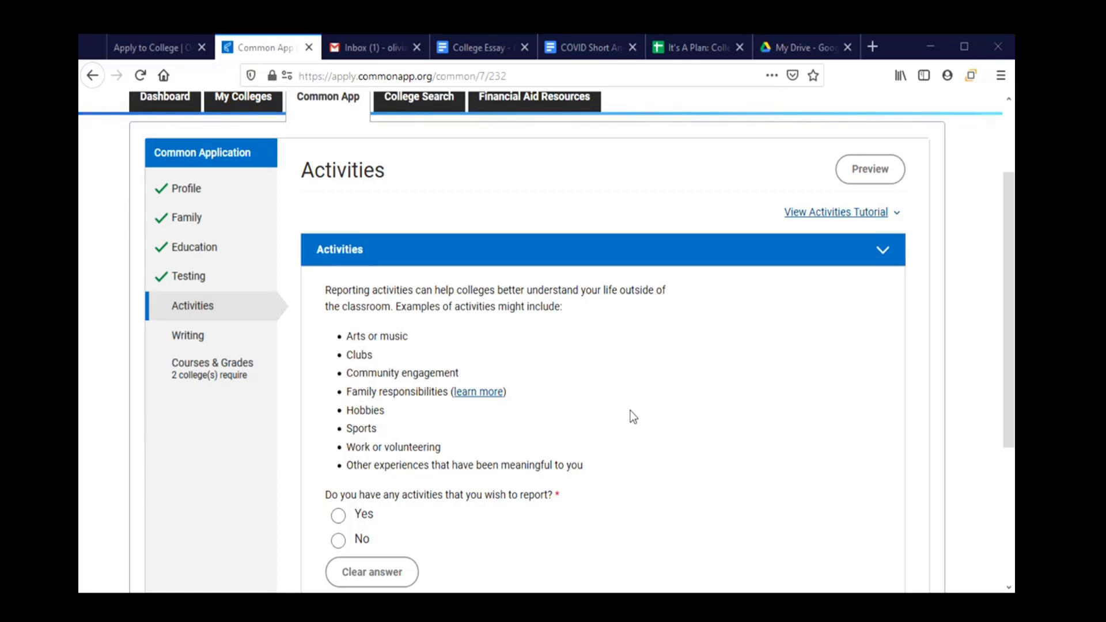
{"action": "scroll", "coordinate": [633, 416], "scroll_direction": "down", "scroll_amount": 2}
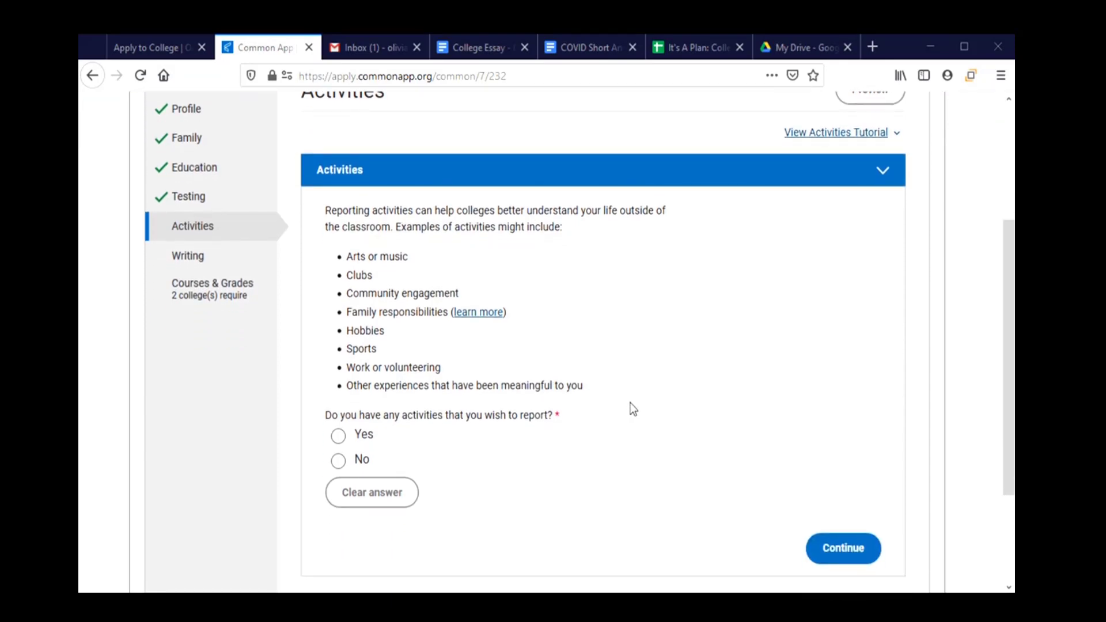
{"action": "scroll", "coordinate": [632, 407], "scroll_direction": "down", "scroll_amount": 2}
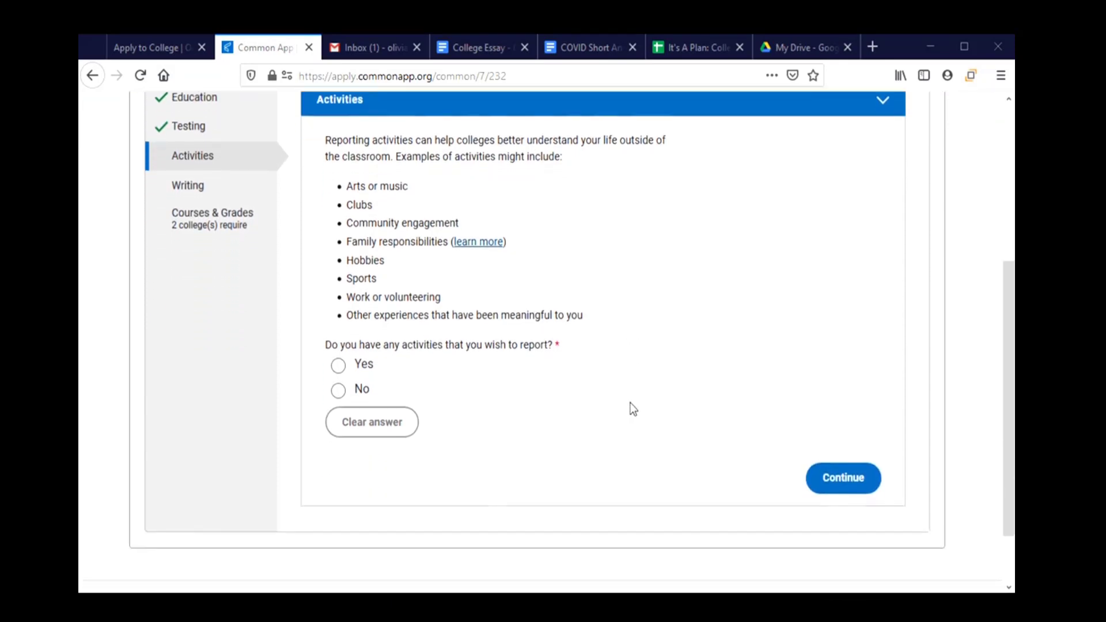
{"action": "left_click", "coordinate": [339, 358]}
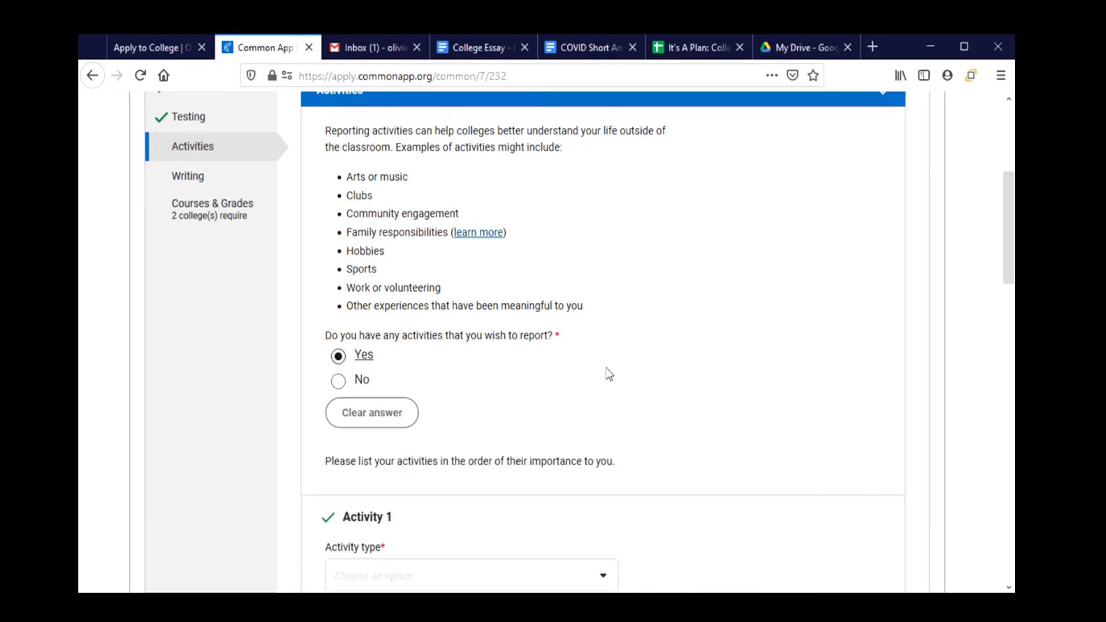
{"action": "scroll", "coordinate": [607, 369], "scroll_direction": "down", "scroll_amount": 4}
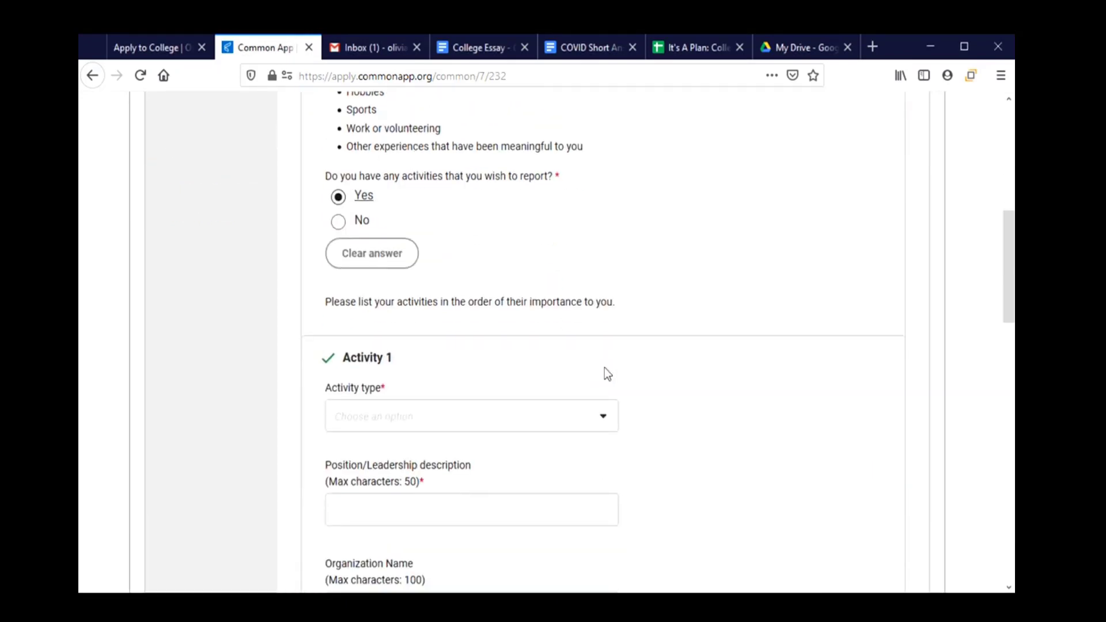
{"action": "scroll", "coordinate": [607, 373], "scroll_direction": "down", "scroll_amount": 2}
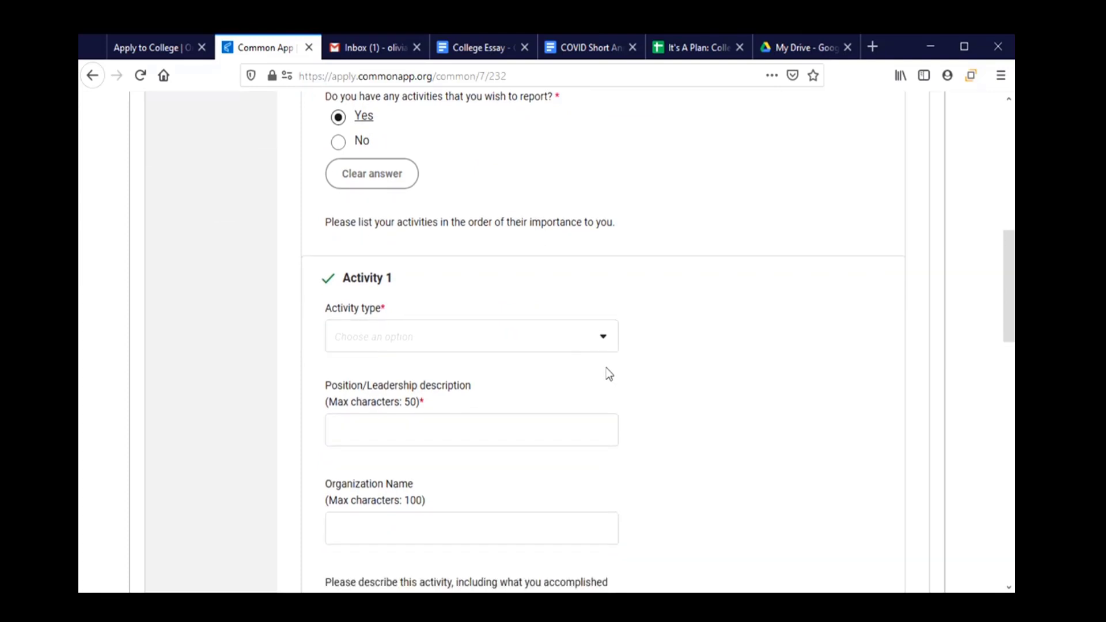
{"action": "scroll", "coordinate": [612, 370], "scroll_direction": "down", "scroll_amount": 2}
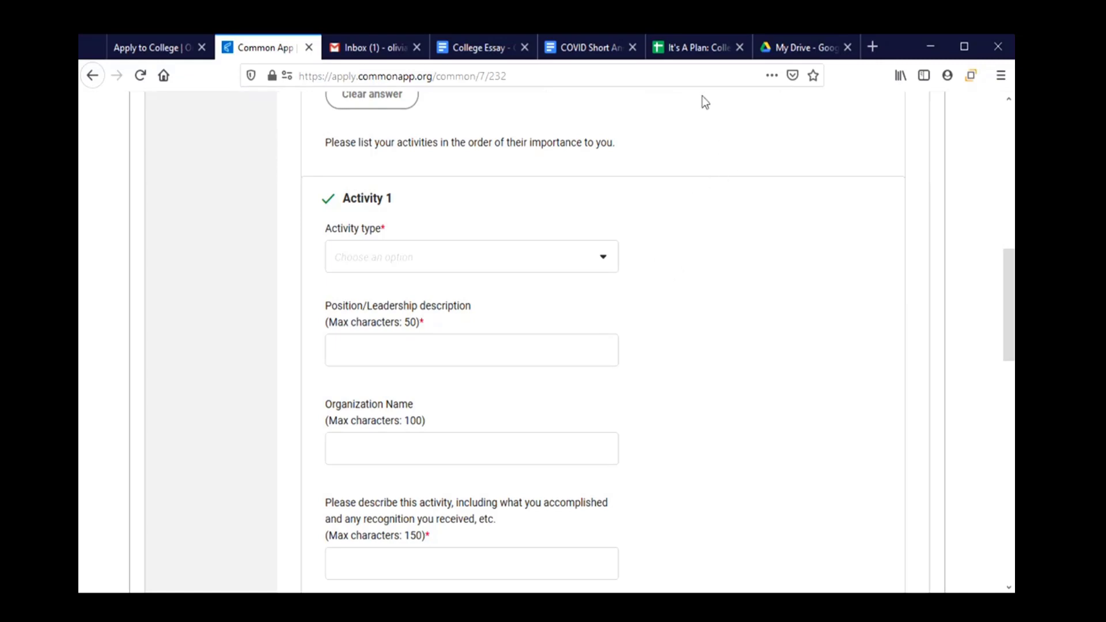
{"action": "left_click", "coordinate": [696, 49]}
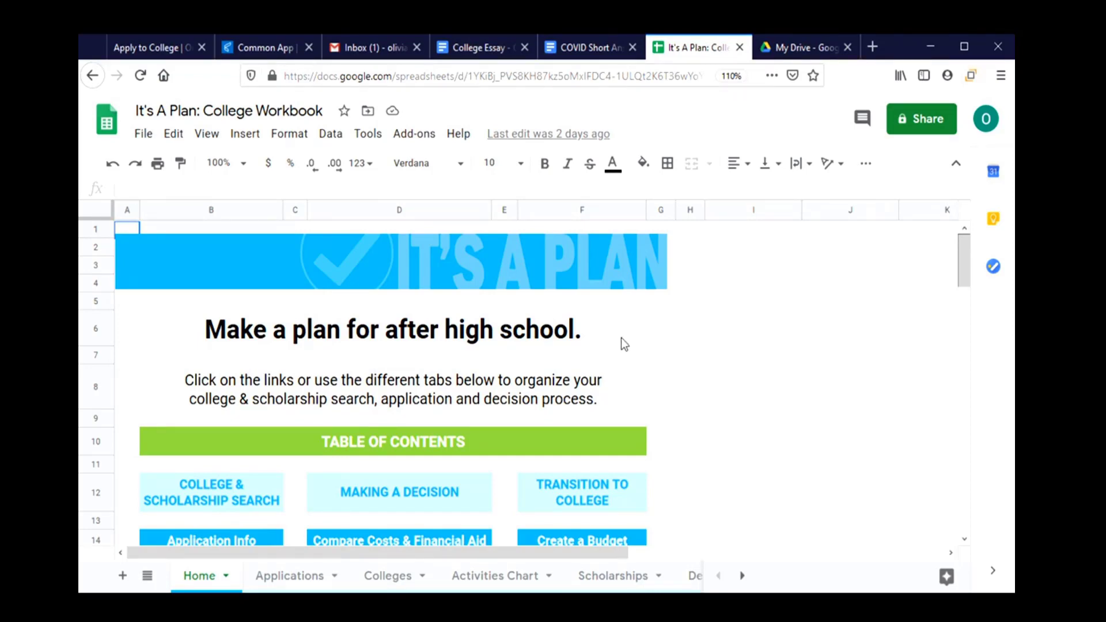
{"action": "scroll", "coordinate": [621, 338], "scroll_direction": "down", "scroll_amount": 1}
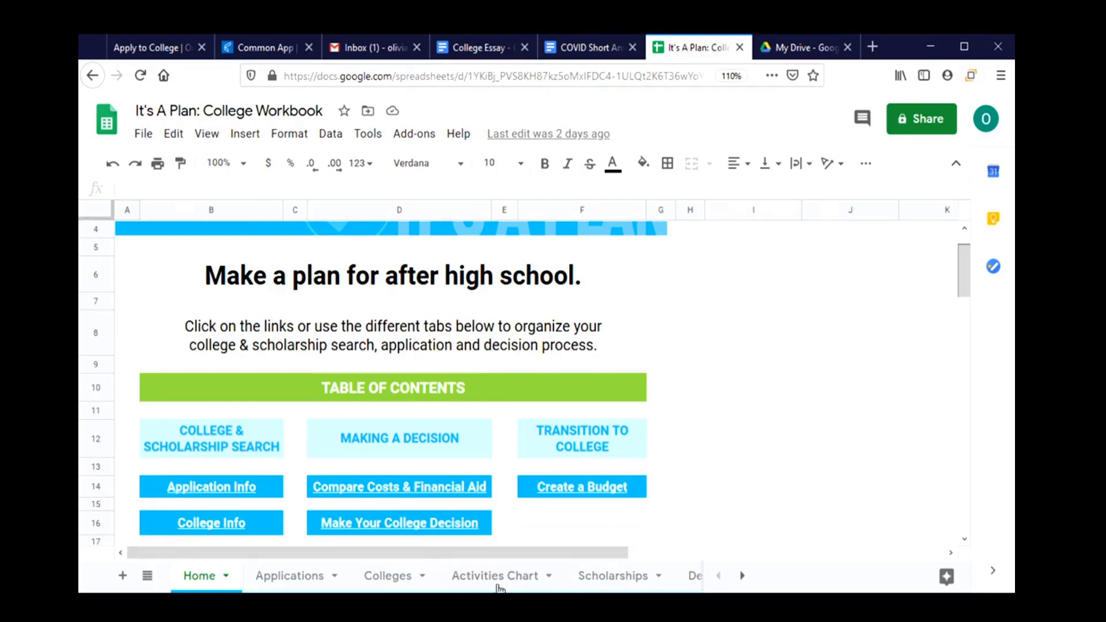
{"action": "left_click", "coordinate": [497, 582]}
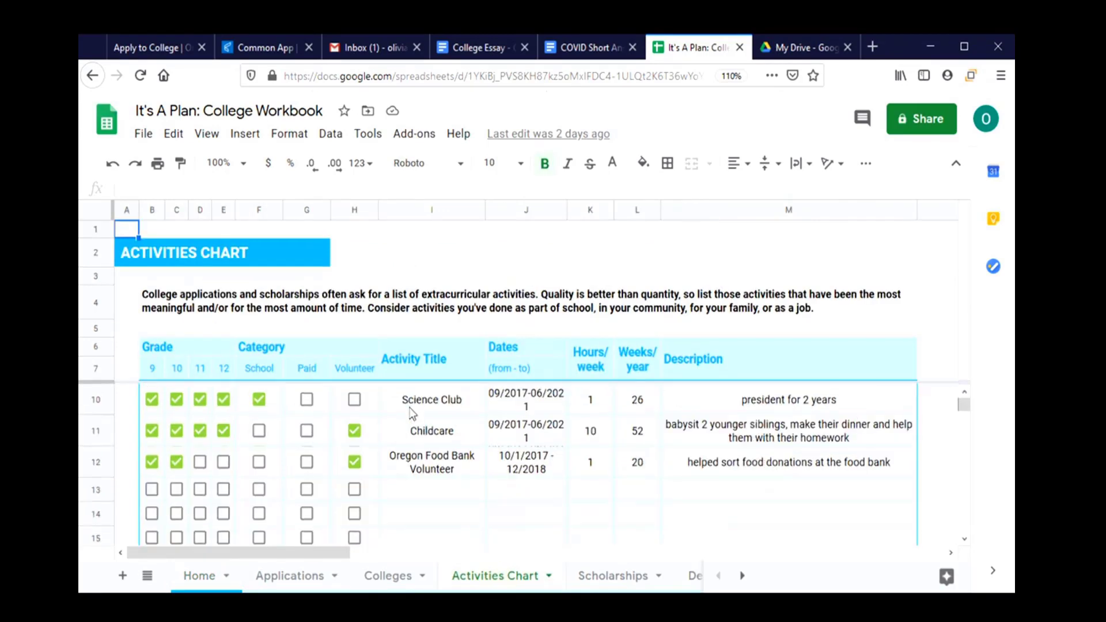
{"action": "scroll", "coordinate": [415, 412], "scroll_direction": "down", "scroll_amount": 1}
{"action": "scroll", "coordinate": [374, 425], "scroll_direction": "up", "scroll_amount": 1}
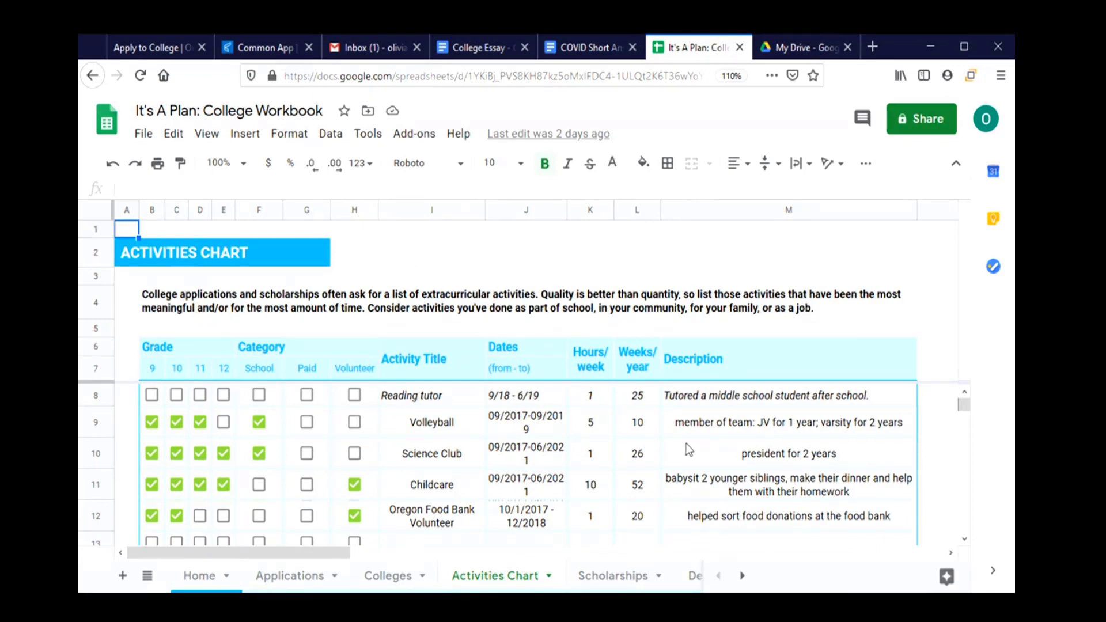
{"action": "left_click", "coordinate": [264, 51]}
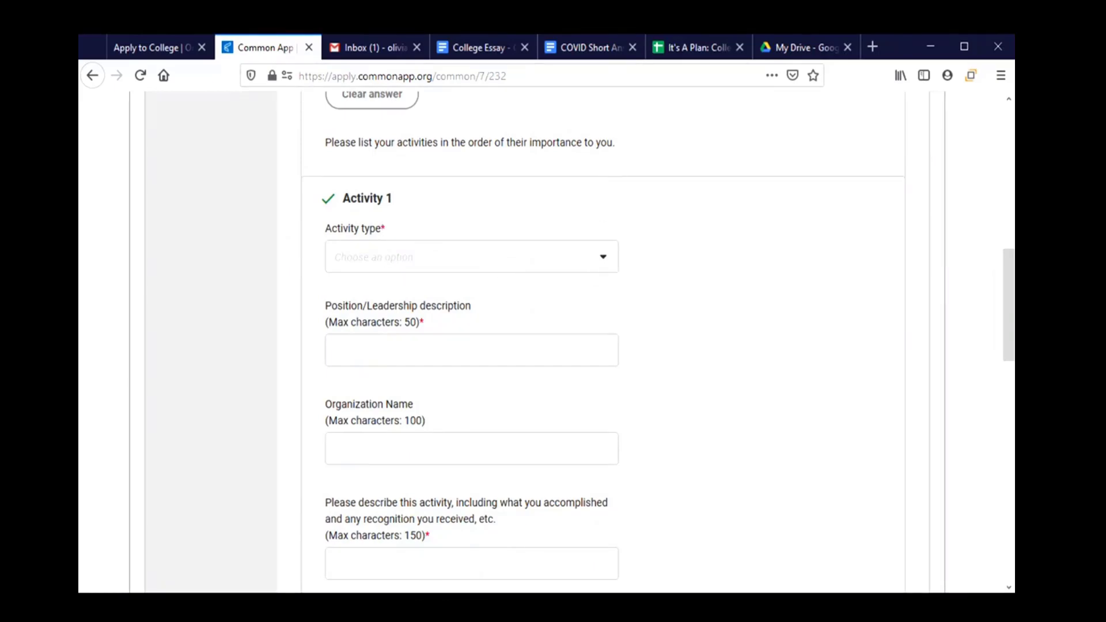
{"action": "left_click", "coordinate": [689, 51]}
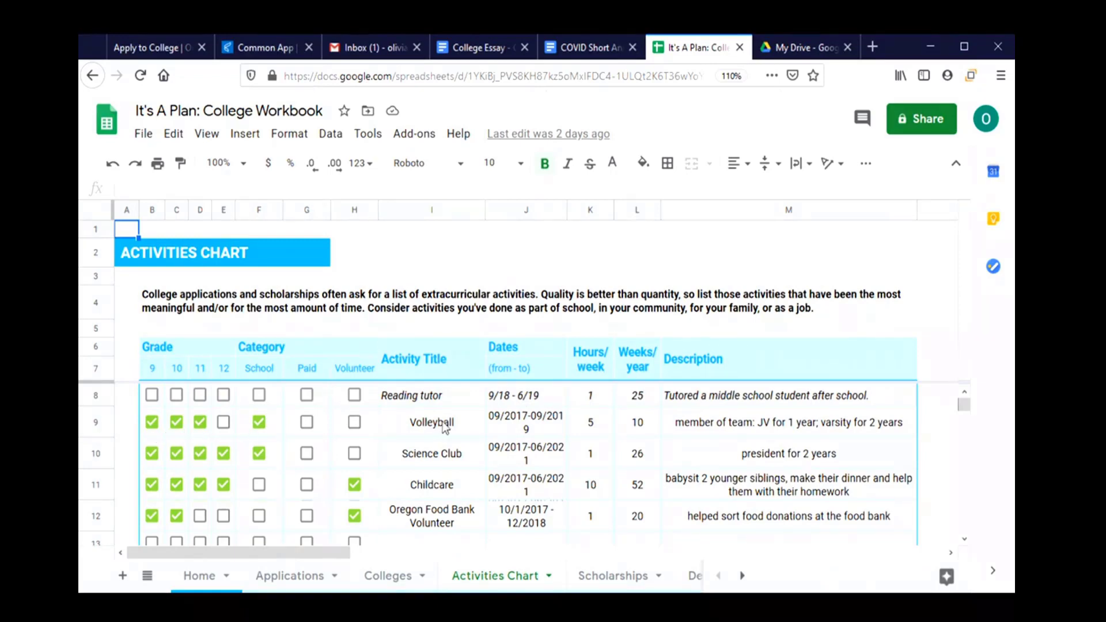
{"action": "left_click", "coordinate": [257, 48]}
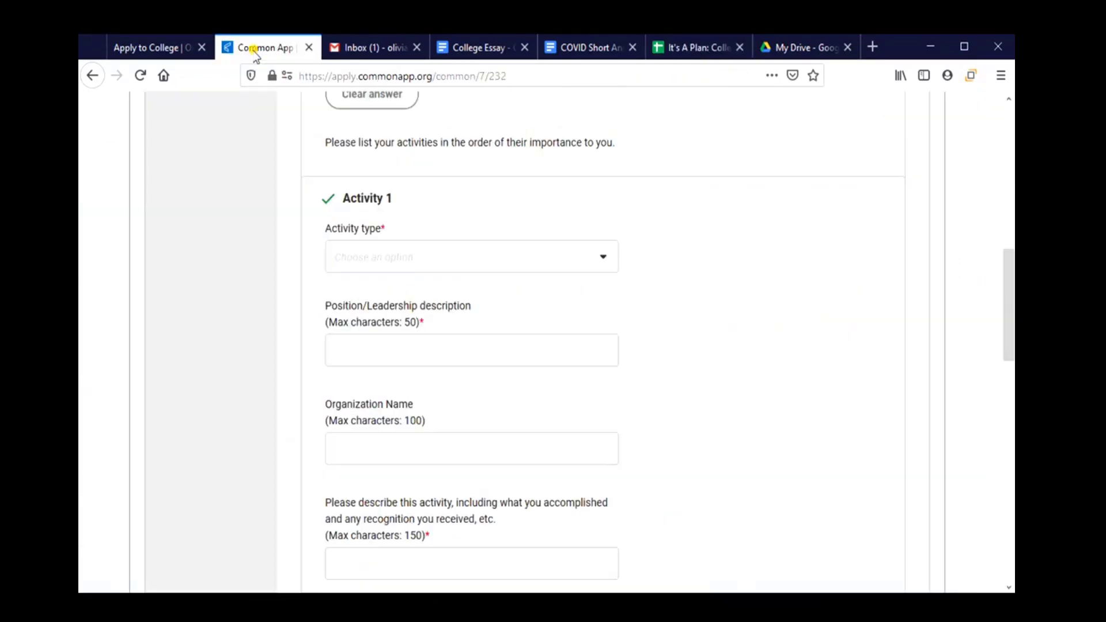
Set Activity 1's type to Athletics: JV/Varsity and the sport to Volleyball.
{"action": "left_click", "coordinate": [437, 265]}
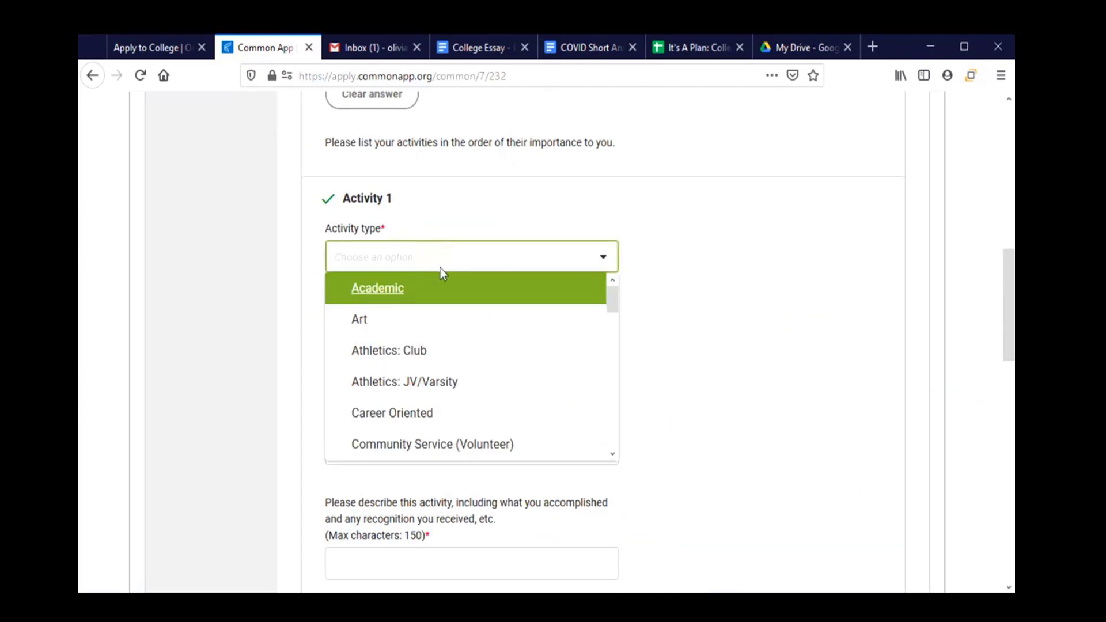
{"action": "left_click", "coordinate": [436, 390]}
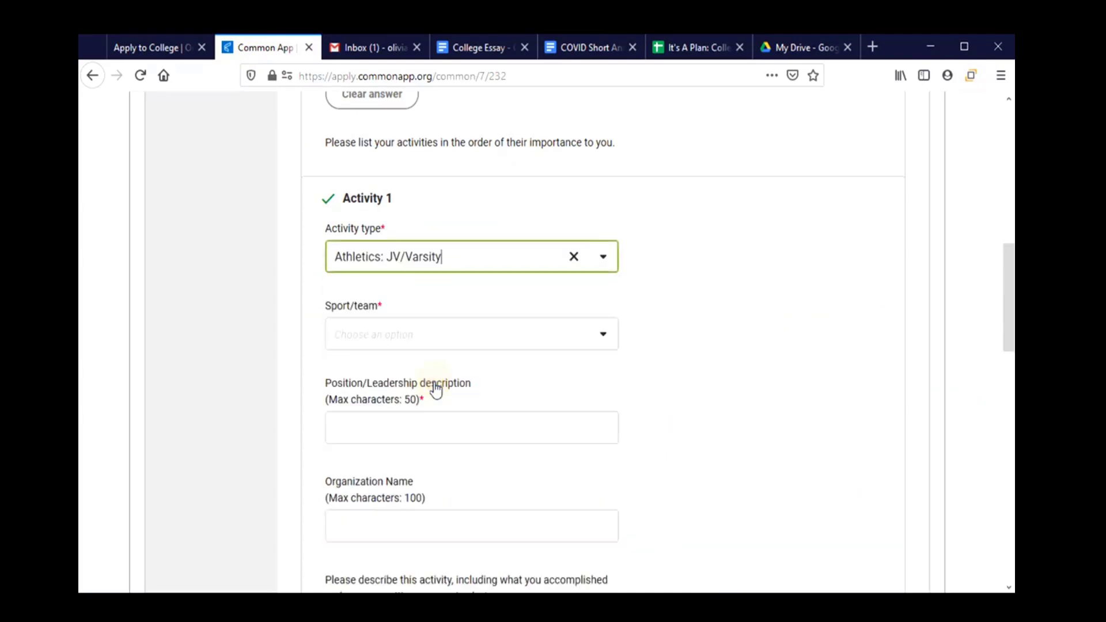
{"action": "left_click", "coordinate": [432, 334]}
{"action": "scroll", "coordinate": [430, 427], "scroll_direction": "down", "scroll_amount": 10}
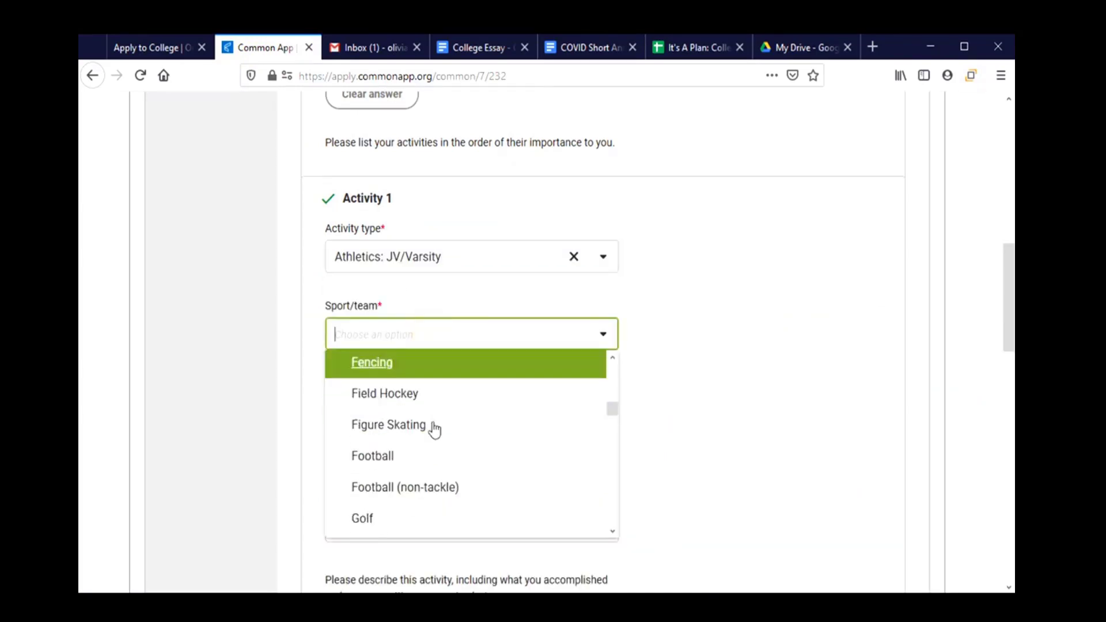
{"action": "scroll", "coordinate": [430, 437], "scroll_direction": "down", "scroll_amount": 8}
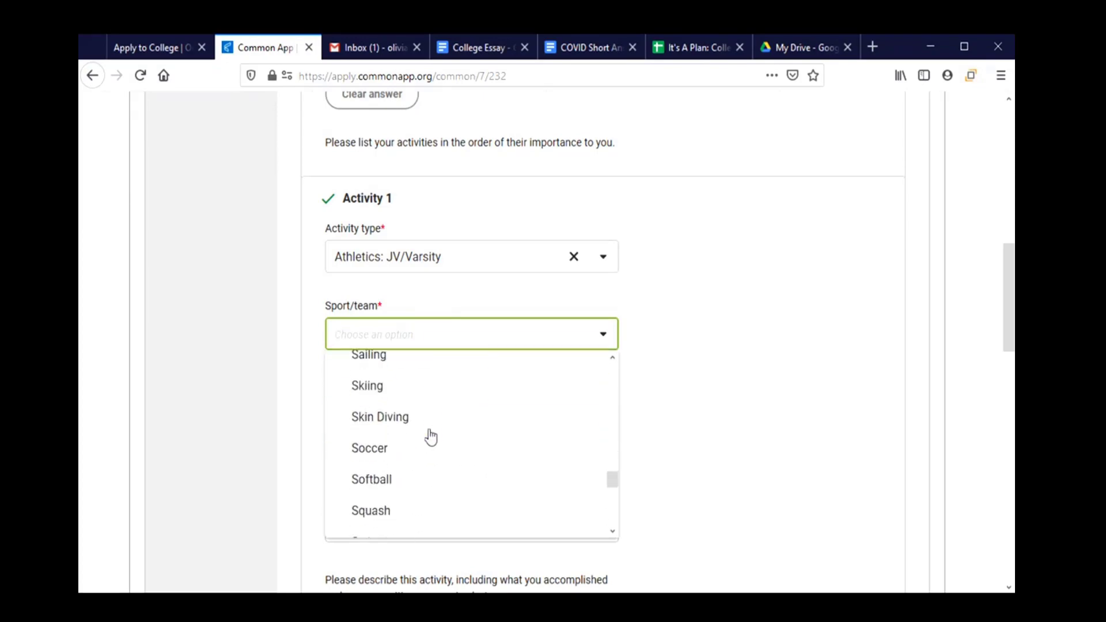
{"action": "scroll", "coordinate": [429, 440], "scroll_direction": "down", "scroll_amount": 2}
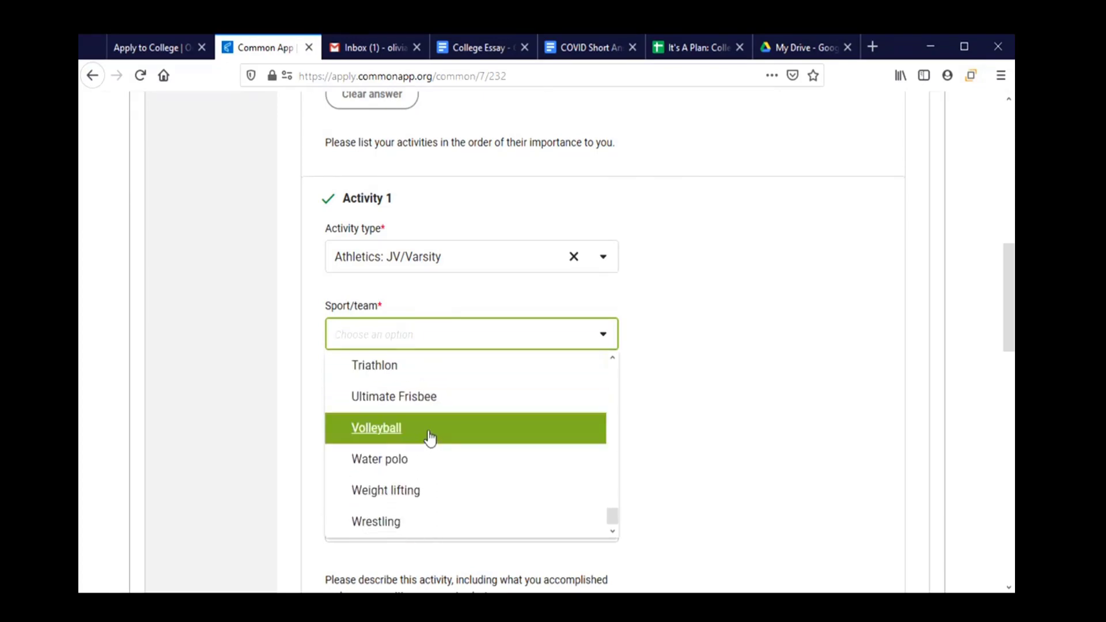
{"action": "left_click", "coordinate": [429, 440]}
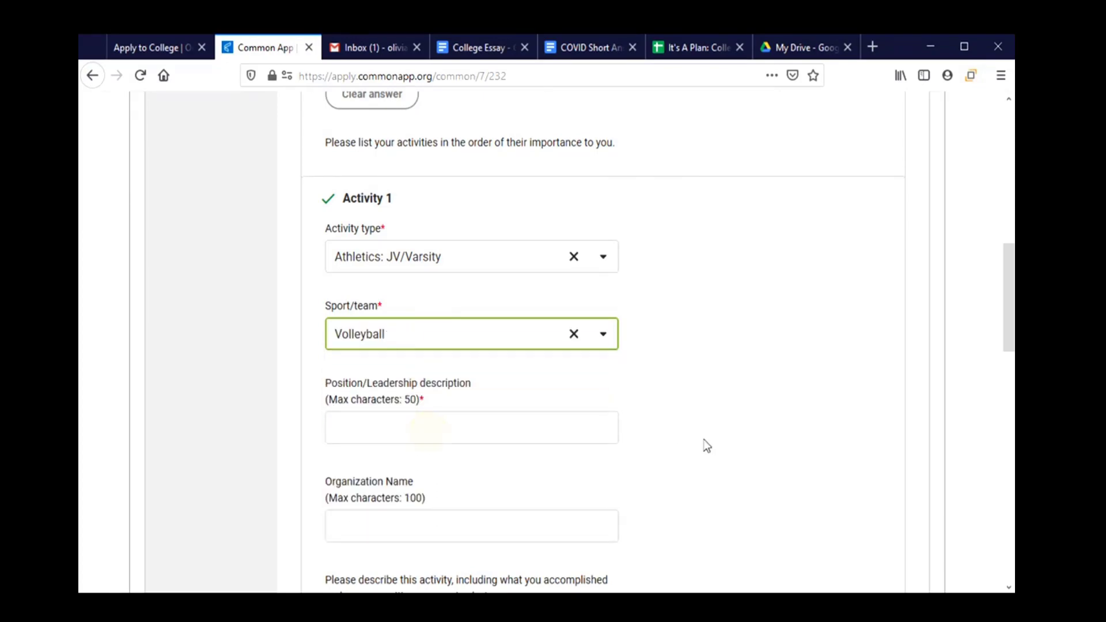
Enter the position 'member of the team' and a description about playing on the JV and varsity teams.
{"action": "left_click", "coordinate": [489, 426]}
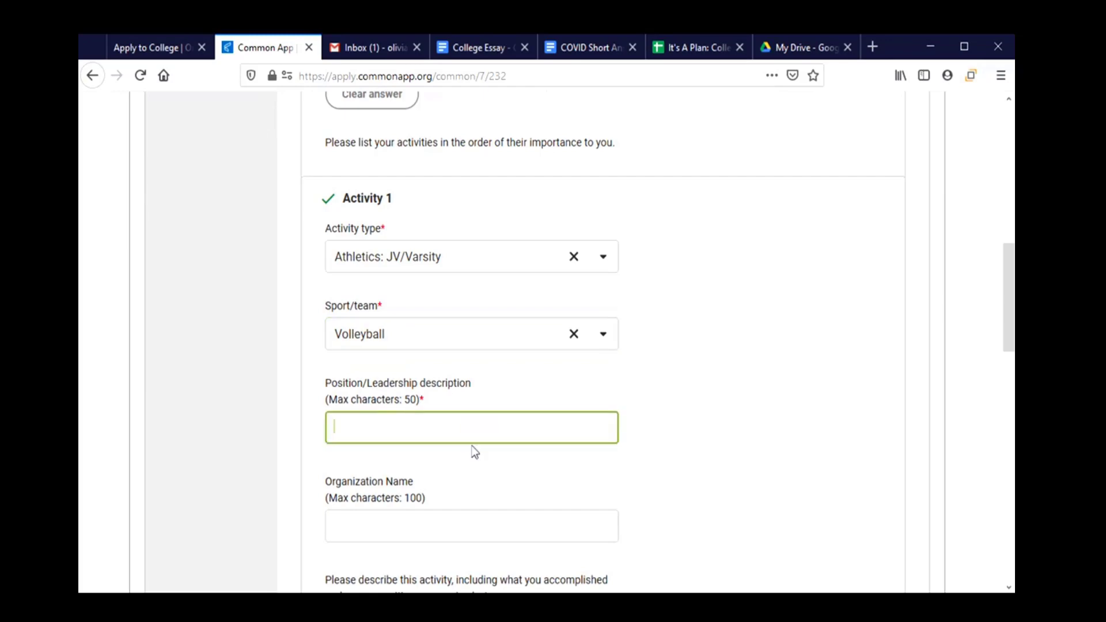
{"action": "type", "text": "member of the team"}
{"action": "scroll", "coordinate": [459, 470], "scroll_direction": "down", "scroll_amount": 3}
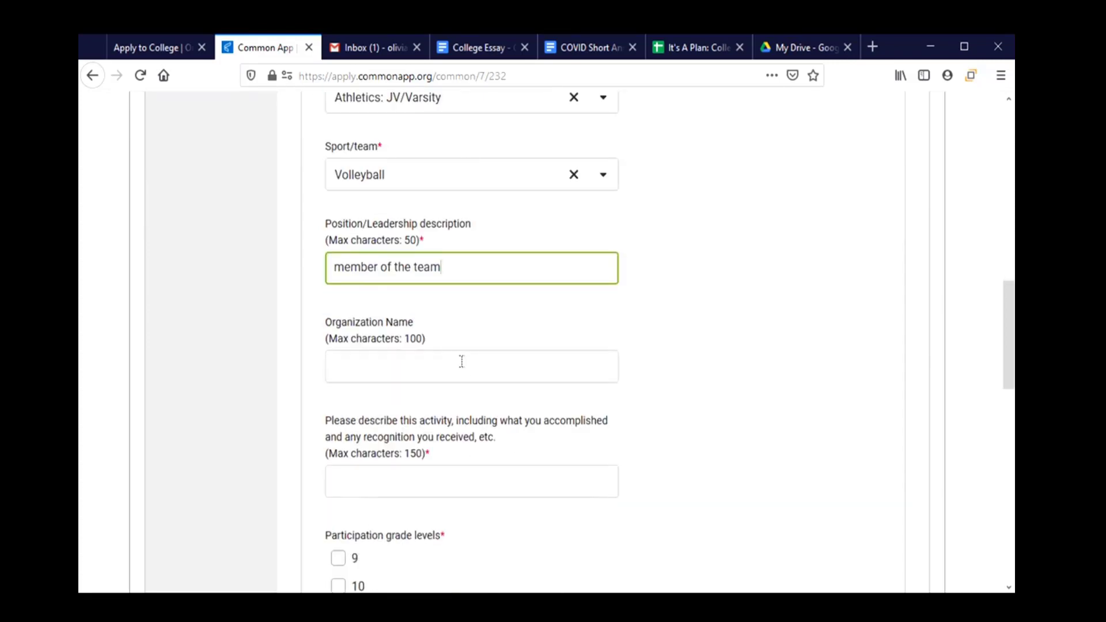
{"action": "scroll", "coordinate": [462, 361], "scroll_direction": "down", "scroll_amount": 2}
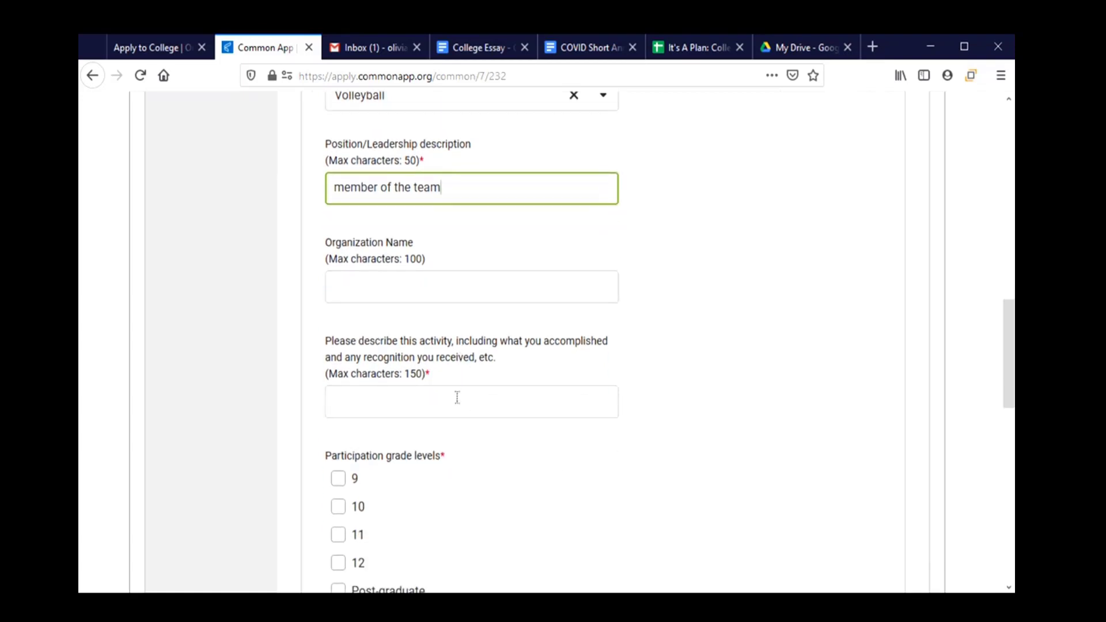
{"action": "left_click", "coordinate": [455, 402]}
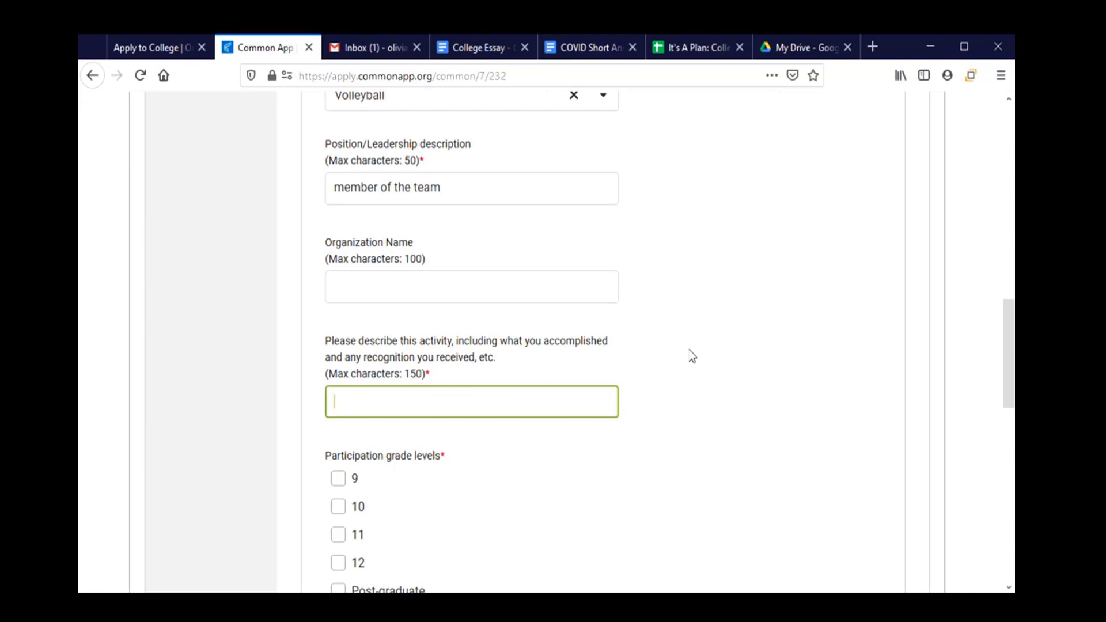
{"action": "type", "text": "played for my team"}
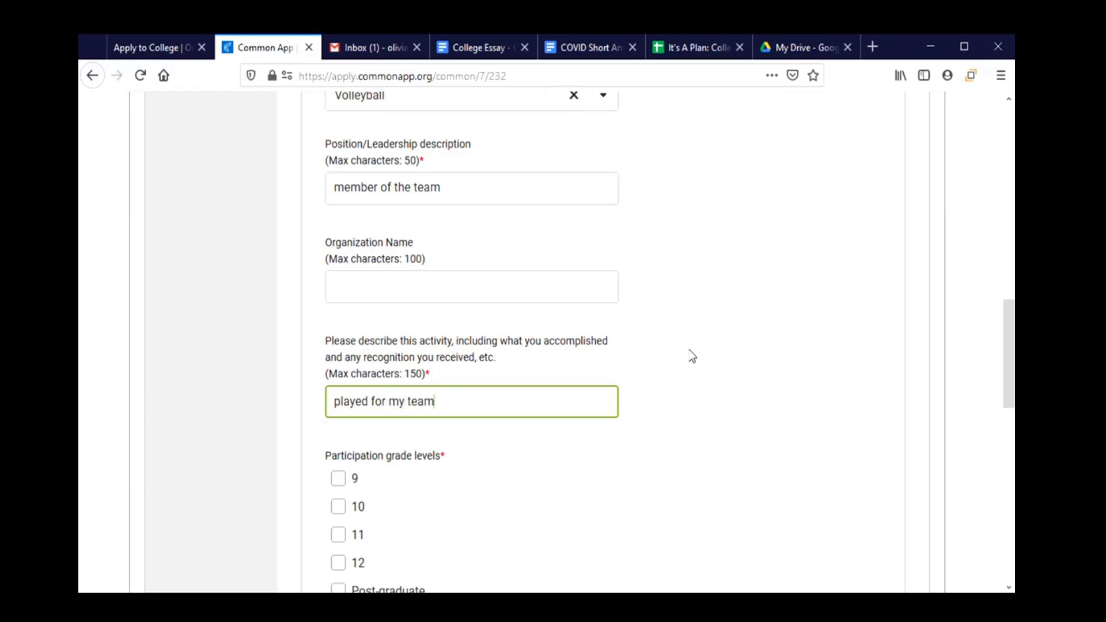
{"action": "type", "text": " as"}
{"action": "key", "text": "BackSpace"}
{"action": "key", "text": "BackSpace"}
{"action": "key", "text": "BackSpace"}
{"action": "key", "text": "BackSpace"}
{"action": "key", "text": "BackSpace"}
{"action": "key", "text": "BackSpace"}
{"action": "key", "text": "BackSpace"}
{"action": "key", "text": "BackSpace"}
{"action": "type", "text": "JV and varsity teams"}
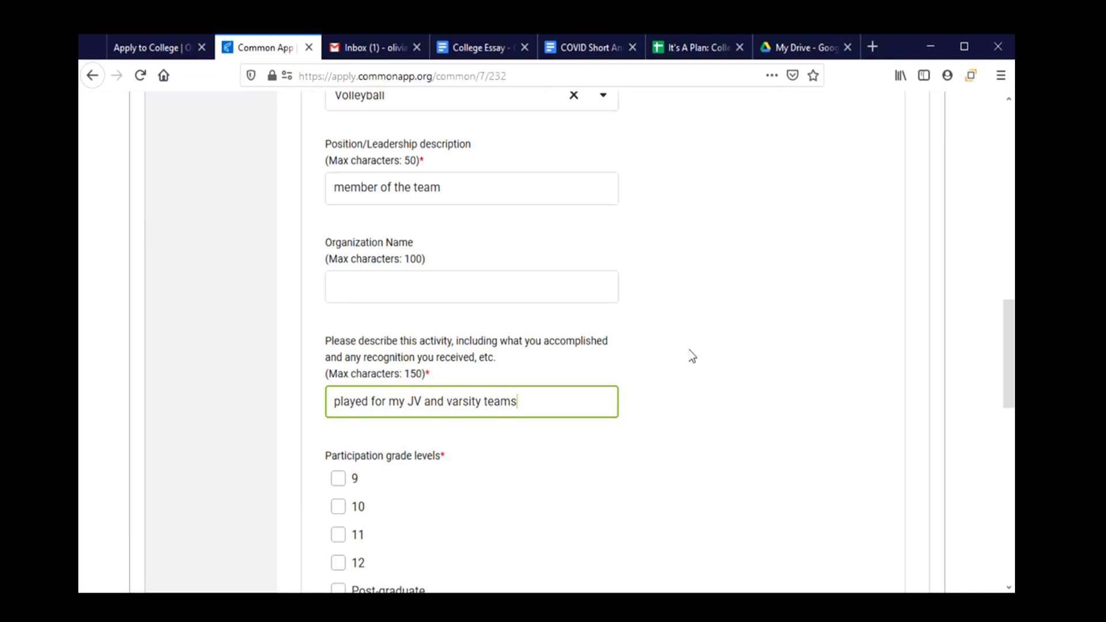
Mark participation in grades 9, 10 and 11 during the school year.
{"action": "scroll", "coordinate": [401, 355], "scroll_direction": "down", "scroll_amount": 2}
{"action": "left_click", "coordinate": [338, 399]}
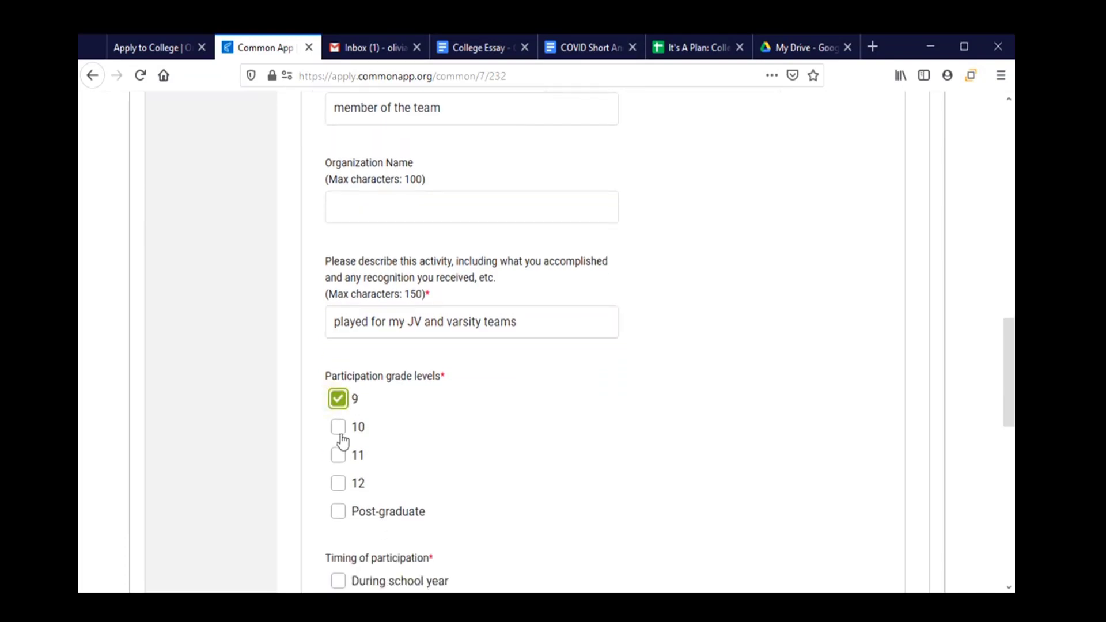
{"action": "left_click", "coordinate": [339, 430]}
{"action": "left_click", "coordinate": [339, 456]}
{"action": "scroll", "coordinate": [588, 477], "scroll_direction": "down", "scroll_amount": 5}
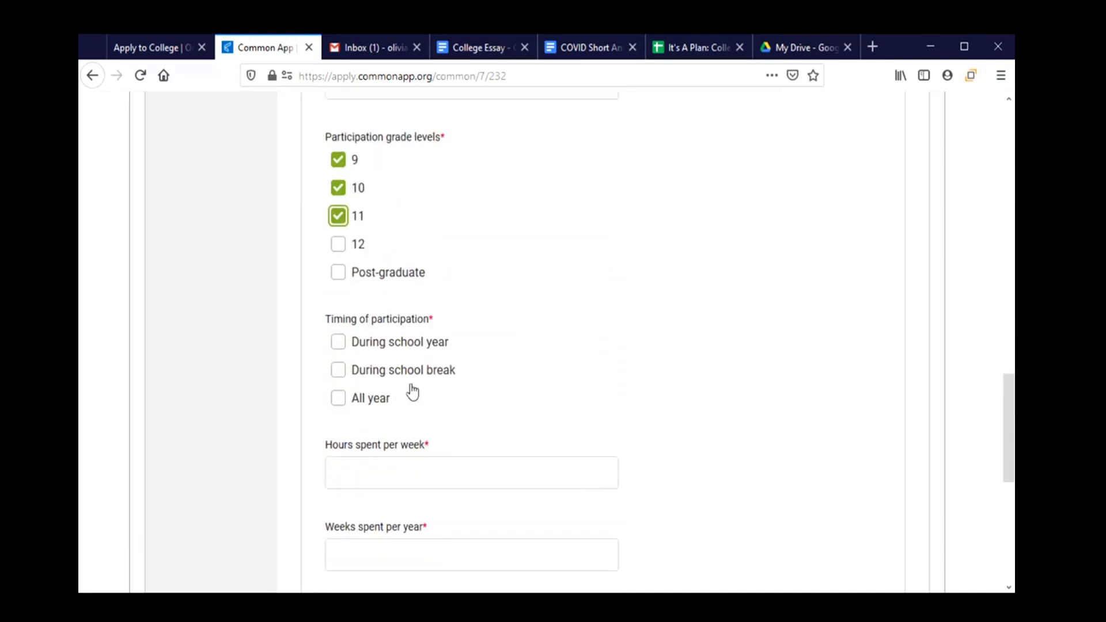
{"action": "left_click", "coordinate": [338, 346]}
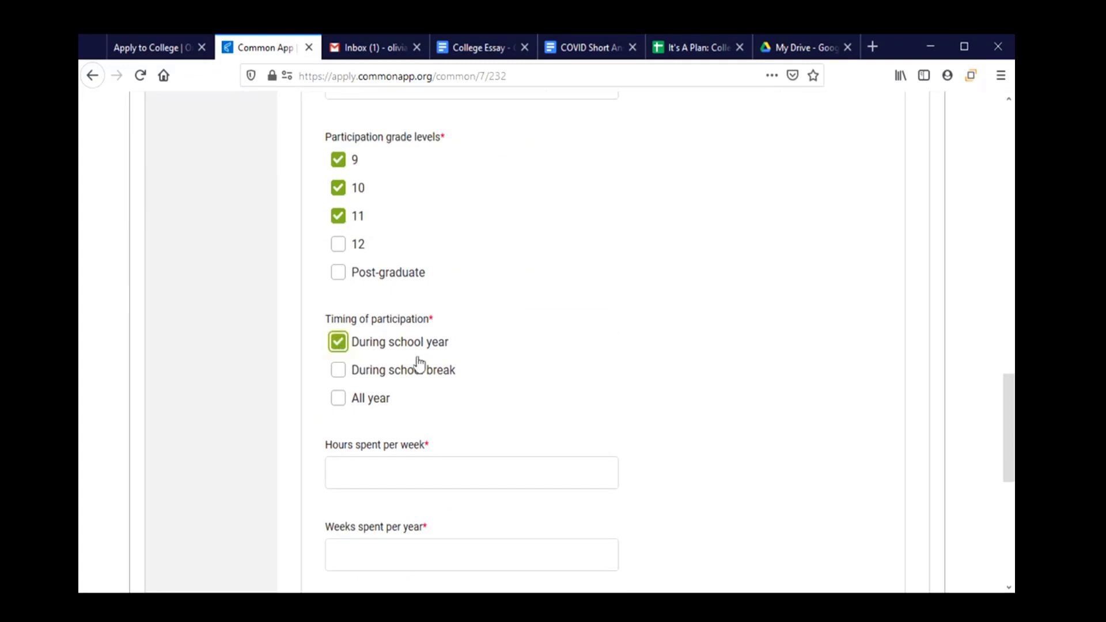
Look up the weekly hours in the Activities Chart workbook.
{"action": "scroll", "coordinate": [462, 371], "scroll_direction": "down", "scroll_amount": 3}
{"action": "left_click", "coordinate": [453, 316]}
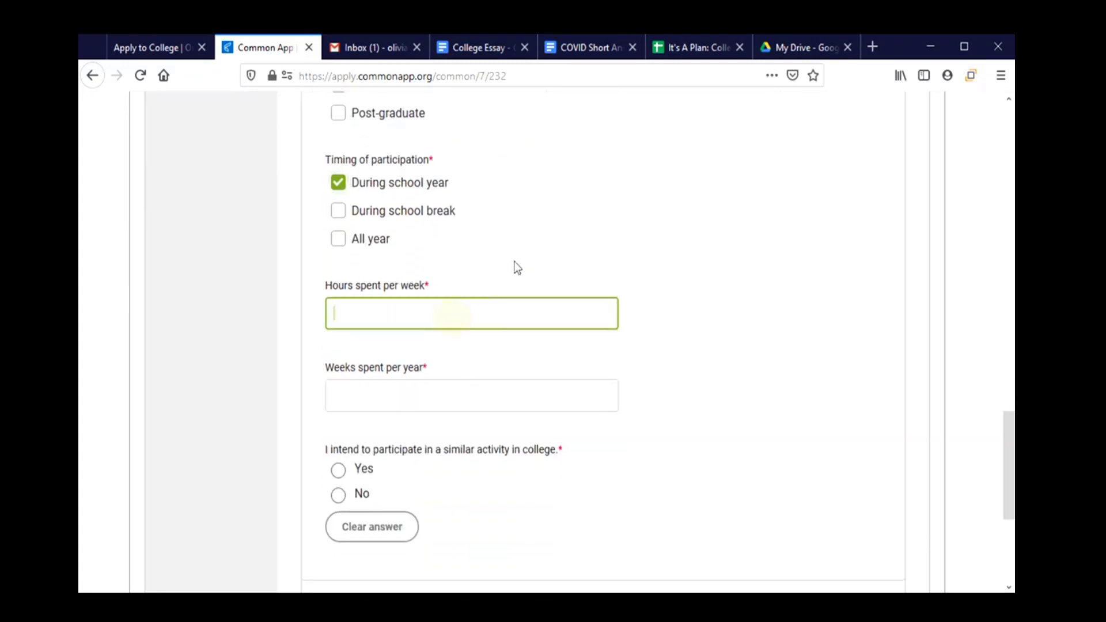
{"action": "left_click", "coordinate": [682, 47]}
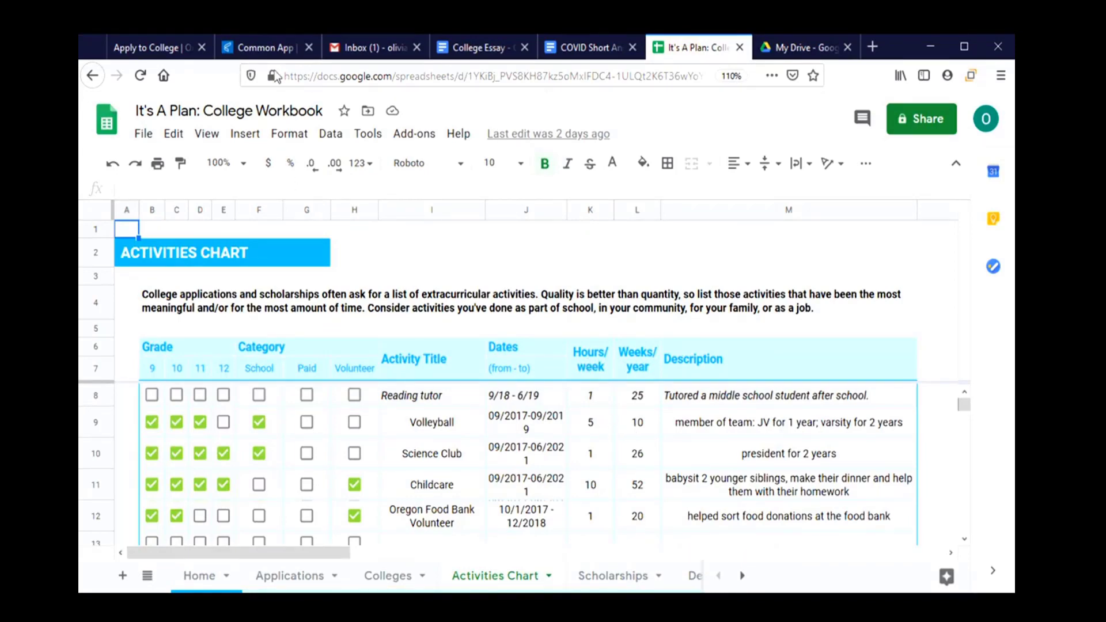
Enter 5 hours per week and 10 weeks per year, answer No to continuing in college, and add another activity.
{"action": "left_click", "coordinate": [275, 49]}
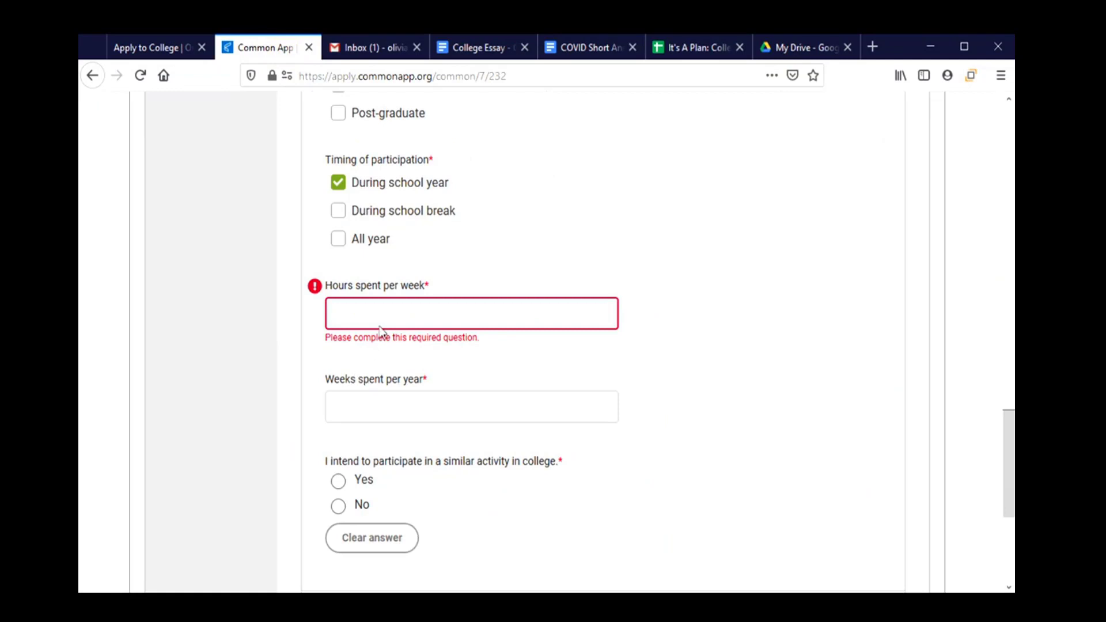
{"action": "type", "text": "5"}
{"action": "left_click", "coordinate": [381, 403]}
{"action": "type", "text": "10"}
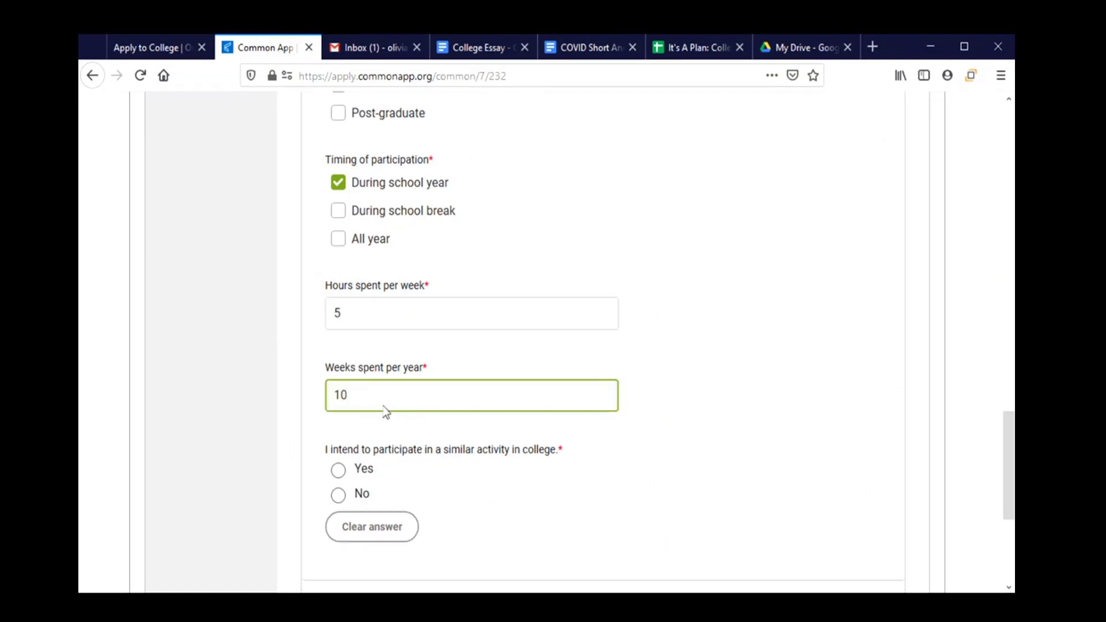
{"action": "scroll", "coordinate": [538, 484], "scroll_direction": "down", "scroll_amount": 3}
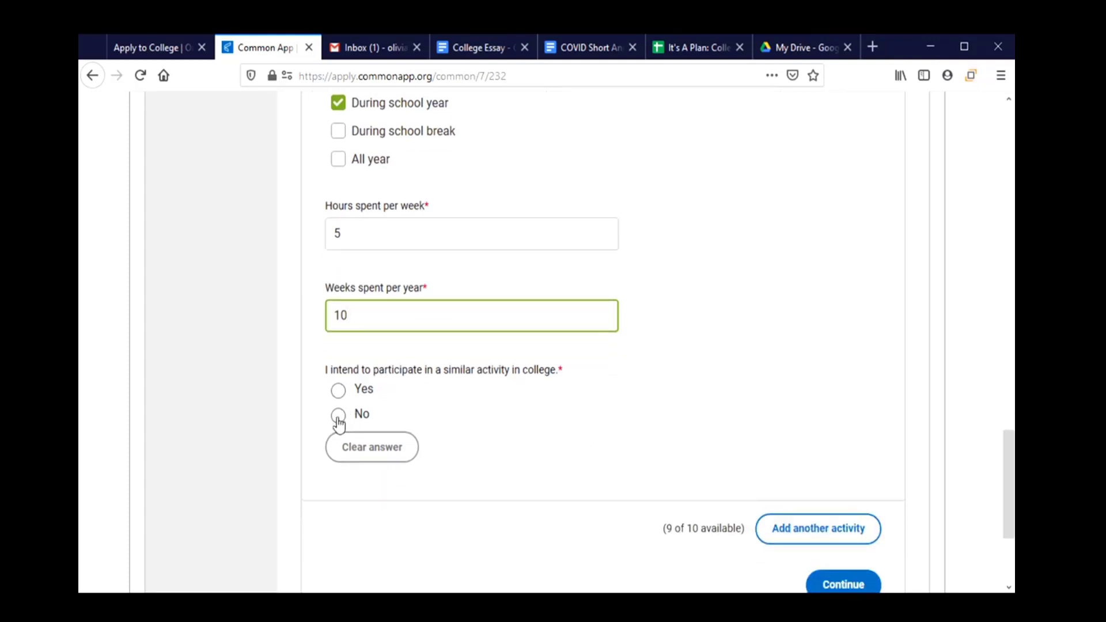
{"action": "left_click", "coordinate": [338, 422]}
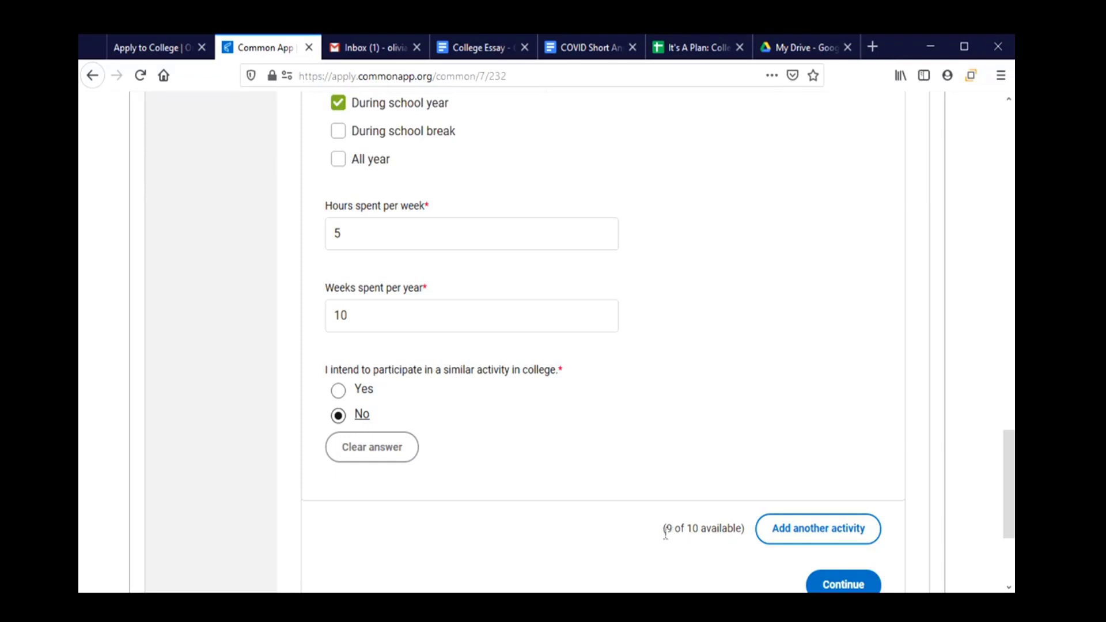
{"action": "left_click", "coordinate": [831, 540]}
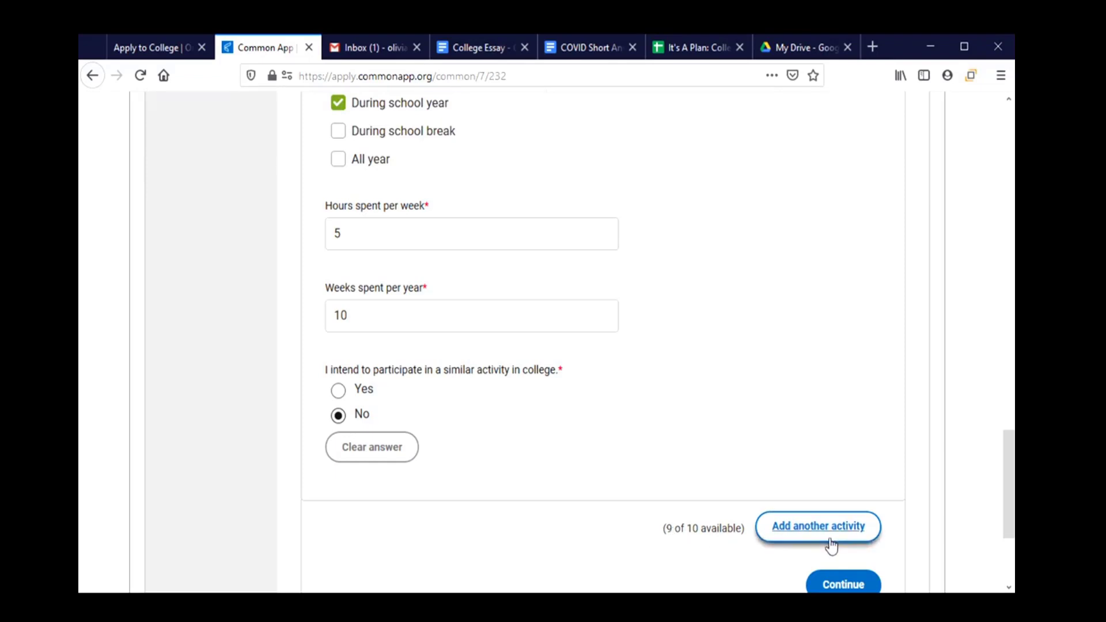
{"action": "scroll", "coordinate": [536, 473], "scroll_direction": "down", "scroll_amount": 5}
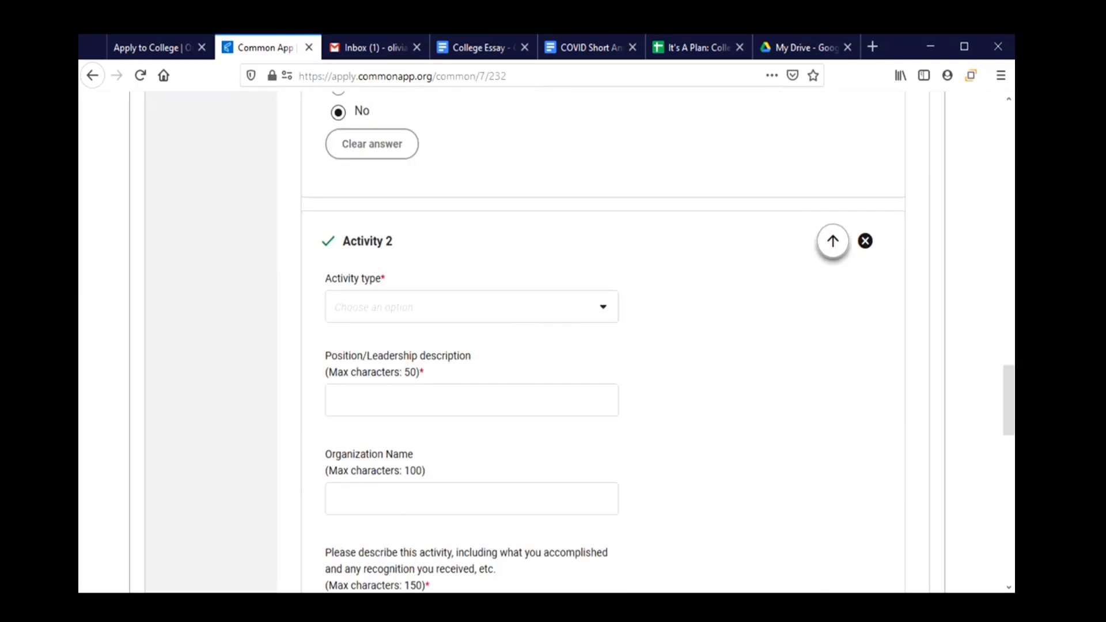
{"action": "left_click", "coordinate": [865, 241]}
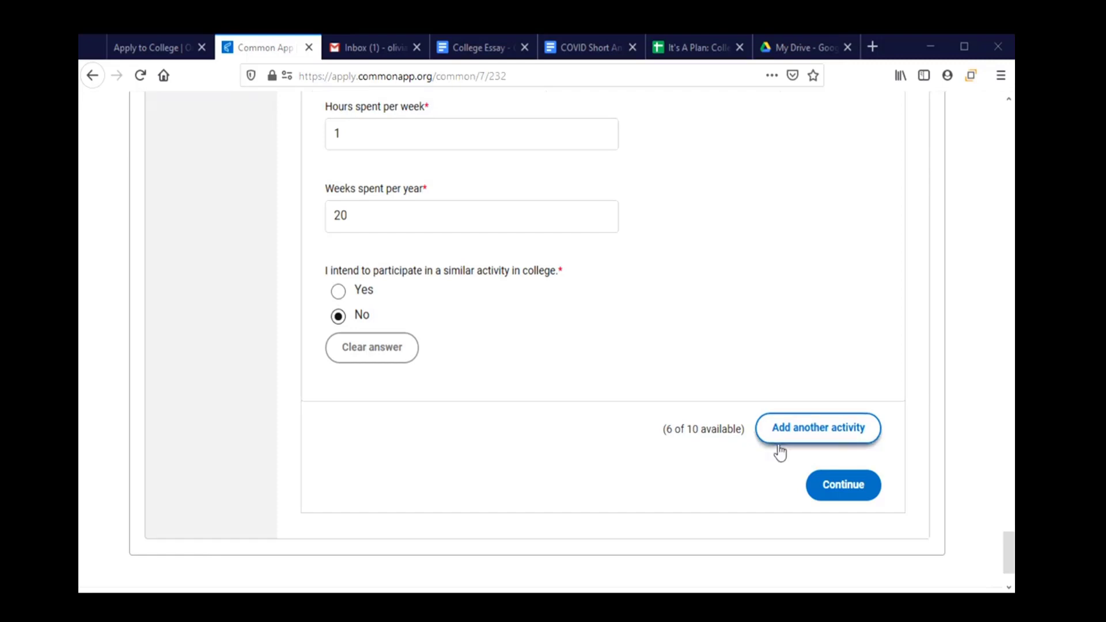
{"action": "scroll", "coordinate": [669, 455], "scroll_direction": "up", "scroll_amount": 10}
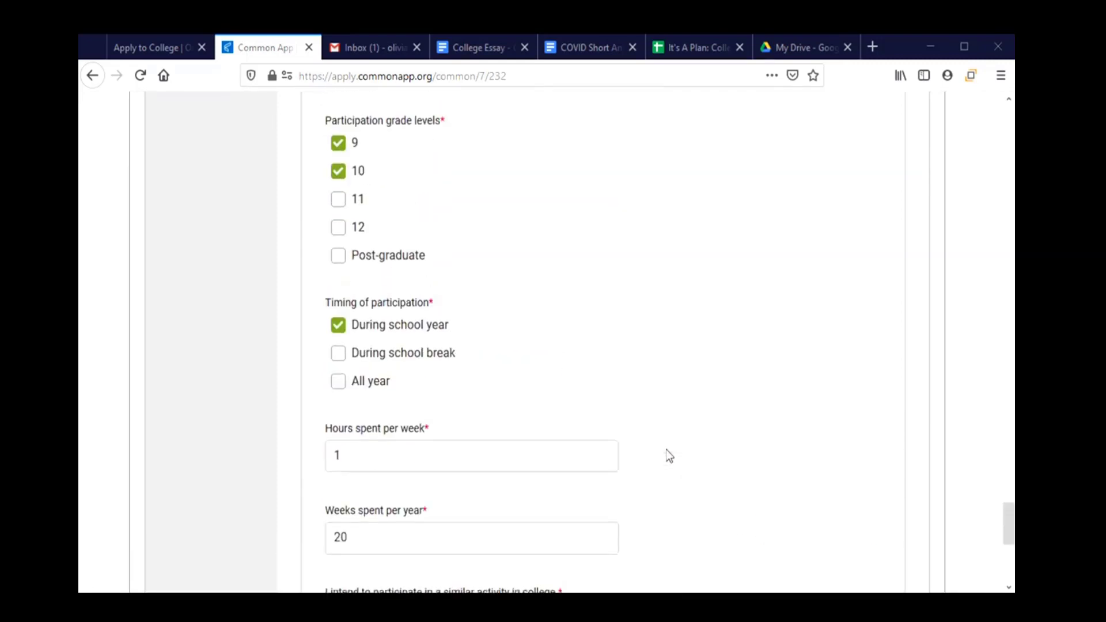
{"action": "scroll", "coordinate": [668, 455], "scroll_direction": "up", "scroll_amount": 10}
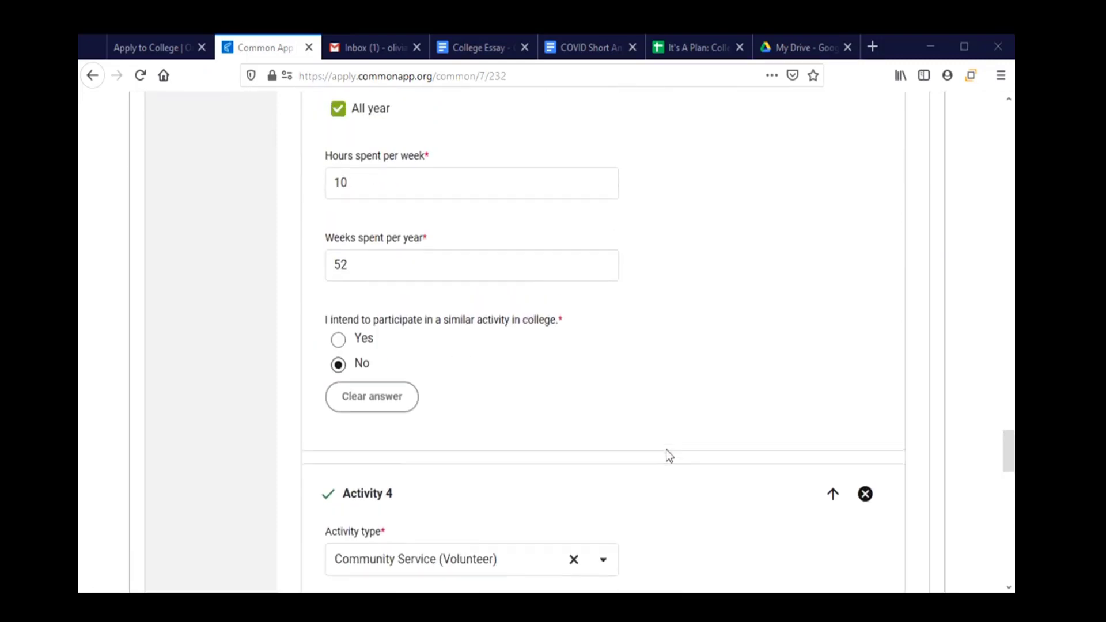
{"action": "scroll", "coordinate": [669, 455], "scroll_direction": "up", "scroll_amount": 7}
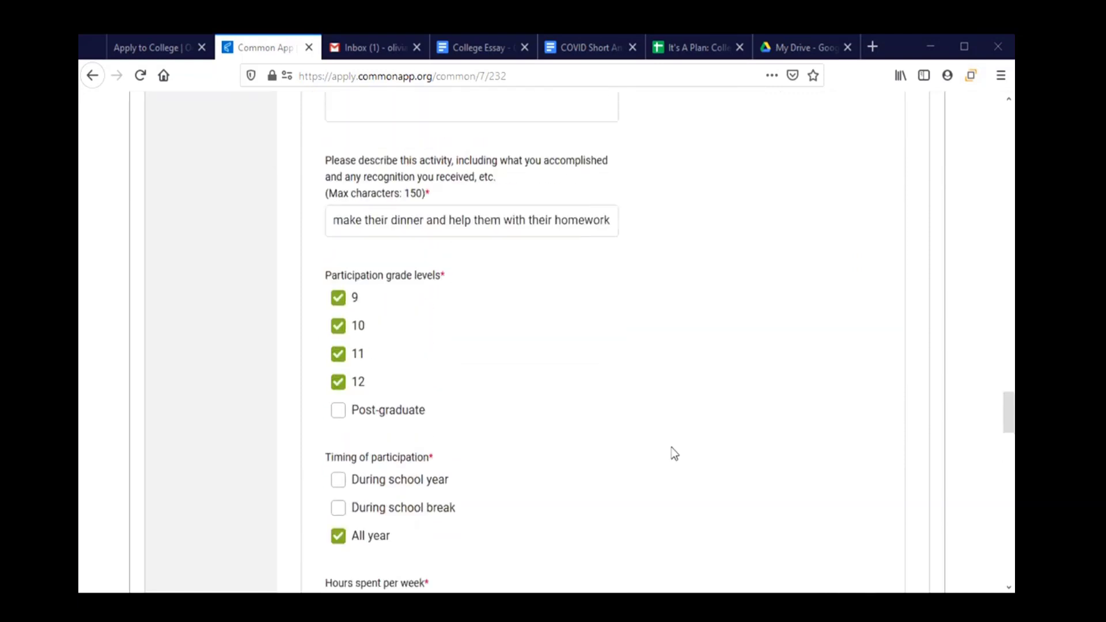
{"action": "scroll", "coordinate": [419, 257], "scroll_direction": "up", "scroll_amount": 4}
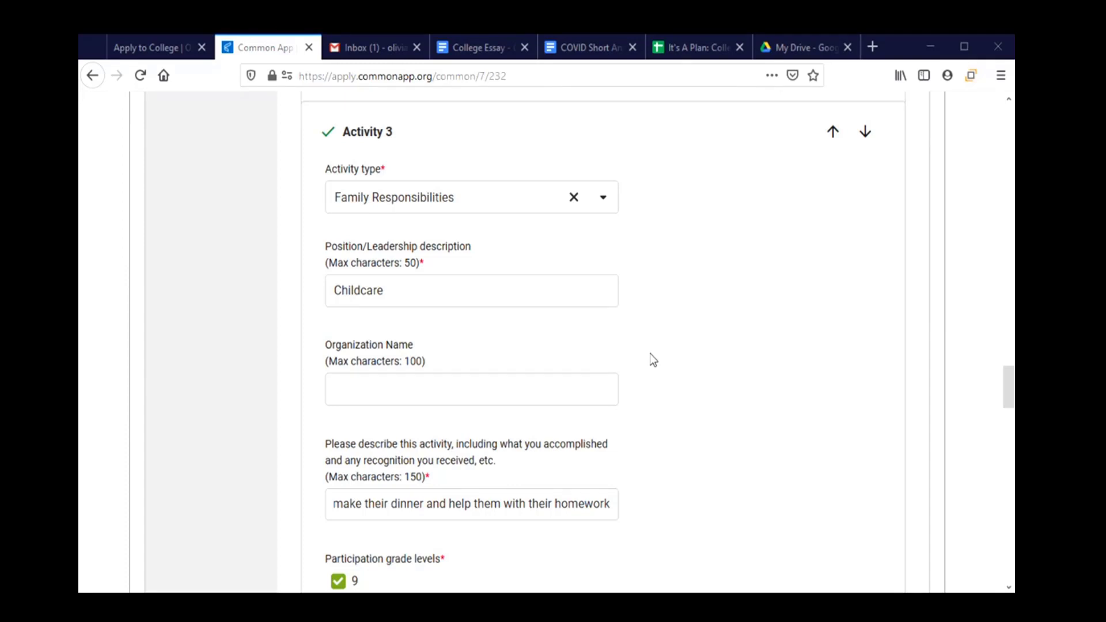
{"action": "scroll", "coordinate": [731, 368], "scroll_direction": "down", "scroll_amount": 5}
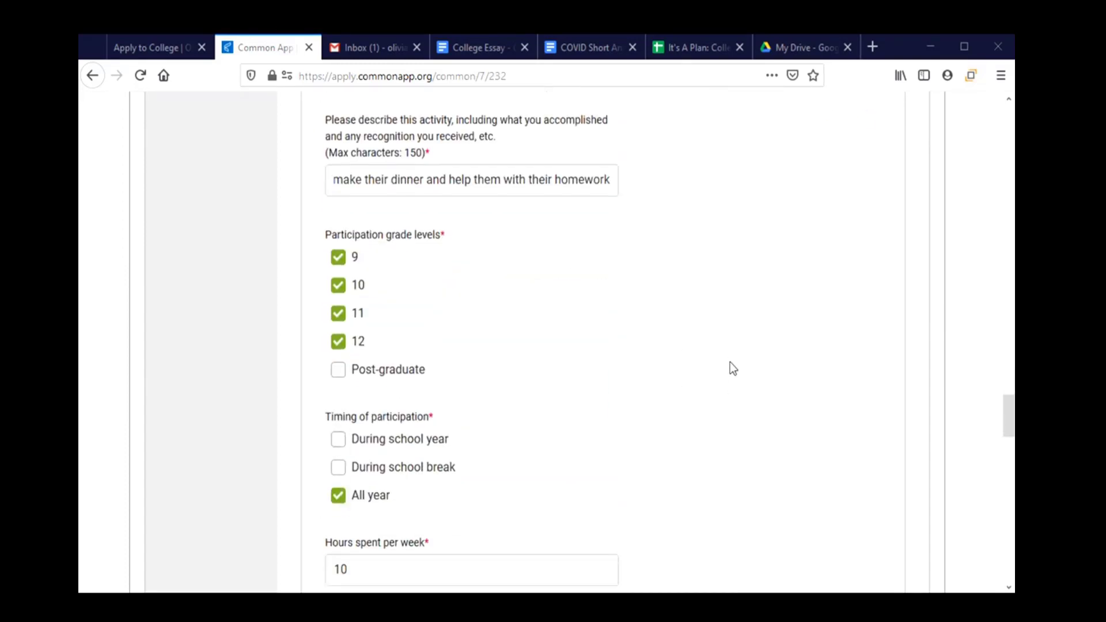
{"action": "scroll", "coordinate": [733, 369], "scroll_direction": "down", "scroll_amount": 7}
{"action": "scroll", "coordinate": [733, 369], "scroll_direction": "down", "scroll_amount": 6}
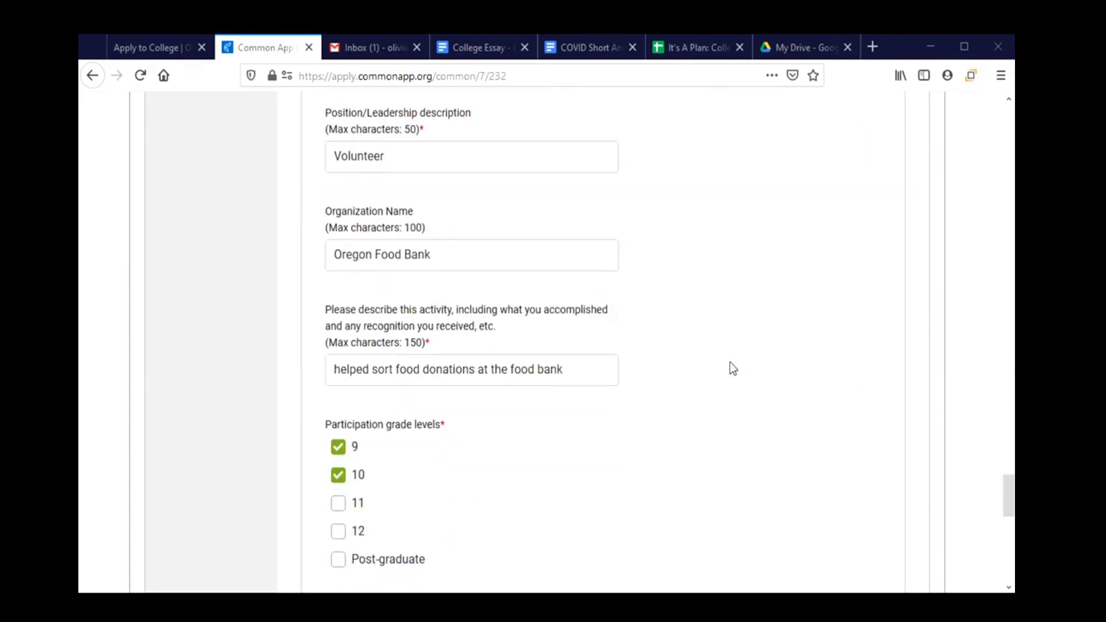
{"action": "scroll", "coordinate": [731, 369], "scroll_direction": "down", "scroll_amount": 10}
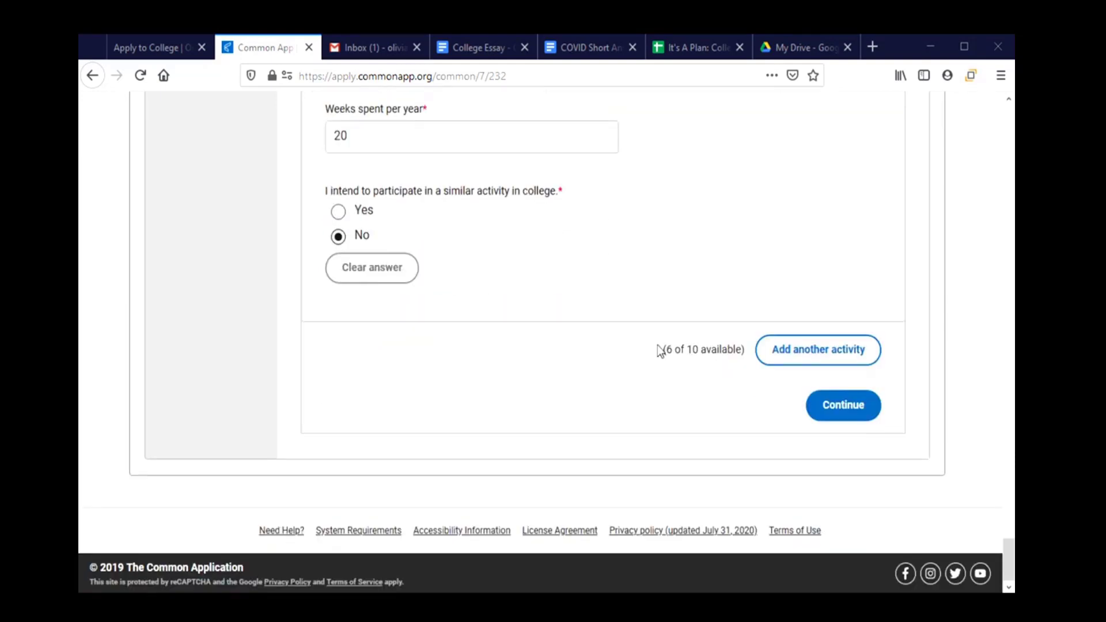
Continue past Activities, tick 'I understand' for the personal essay, and review the seven prompts.
{"action": "left_click", "coordinate": [825, 413]}
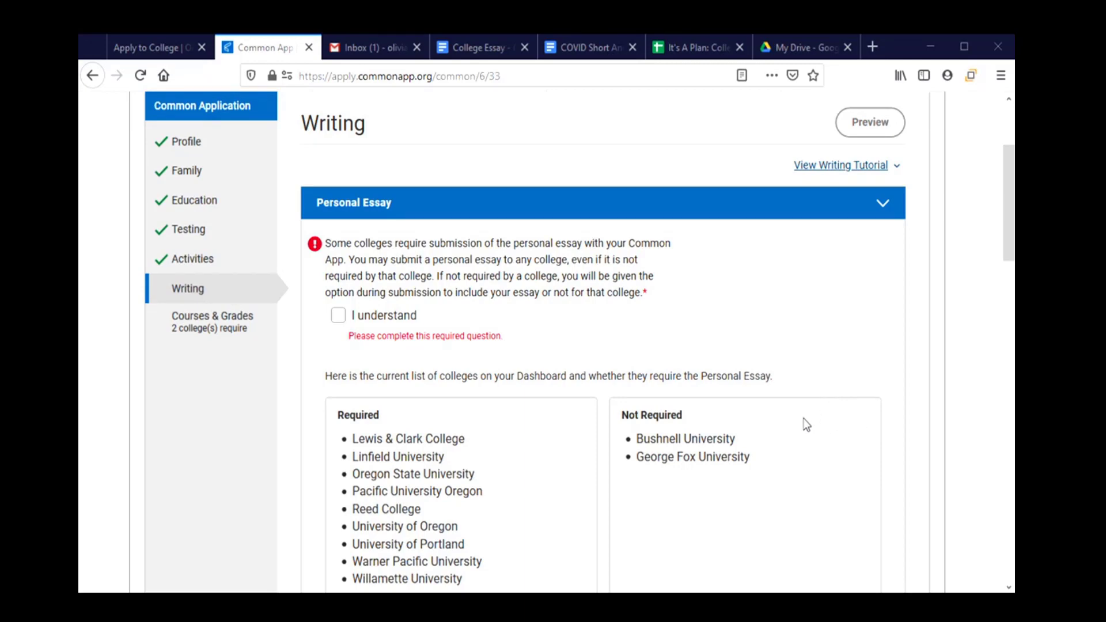
{"action": "scroll", "coordinate": [803, 422], "scroll_direction": "down", "scroll_amount": 2}
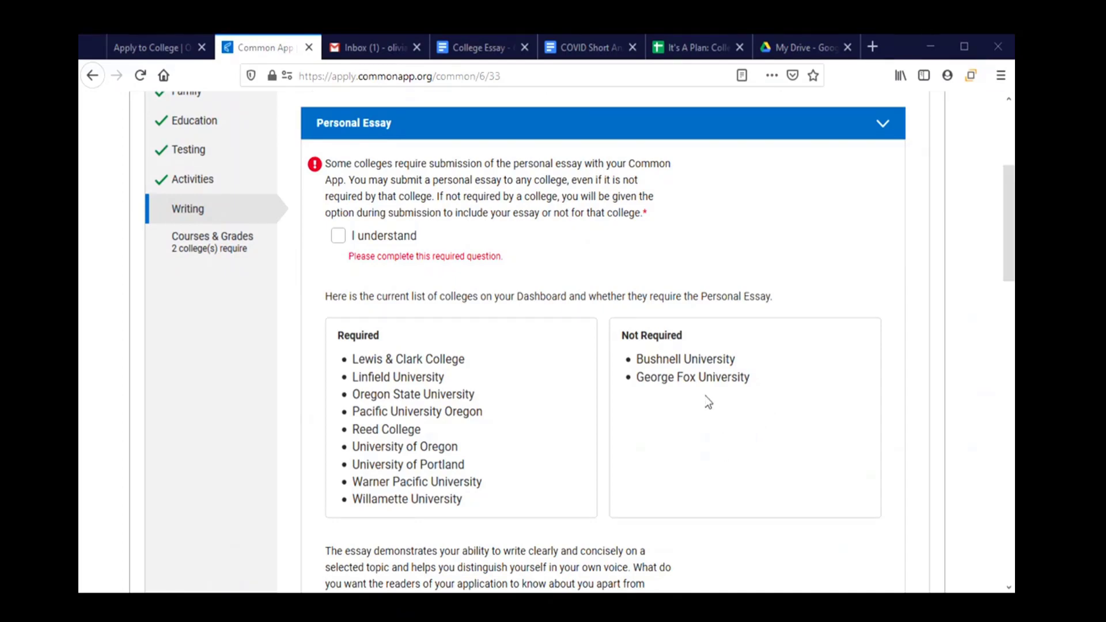
{"action": "left_click", "coordinate": [337, 238]}
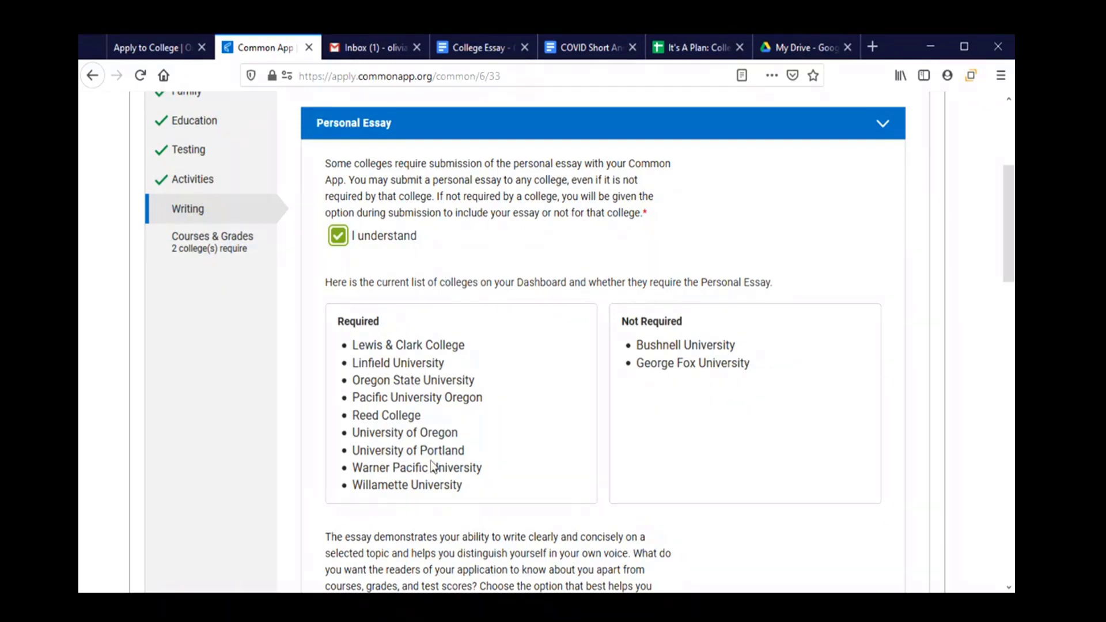
{"action": "scroll", "coordinate": [434, 466], "scroll_direction": "down", "scroll_amount": 4}
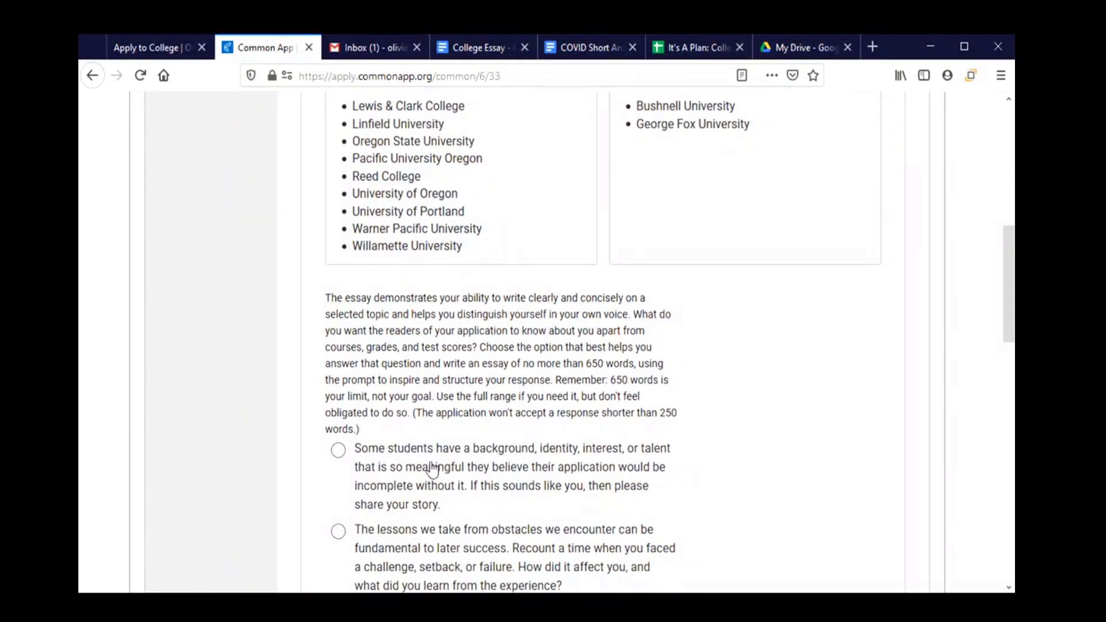
{"action": "scroll", "coordinate": [433, 467], "scroll_direction": "down", "scroll_amount": 5}
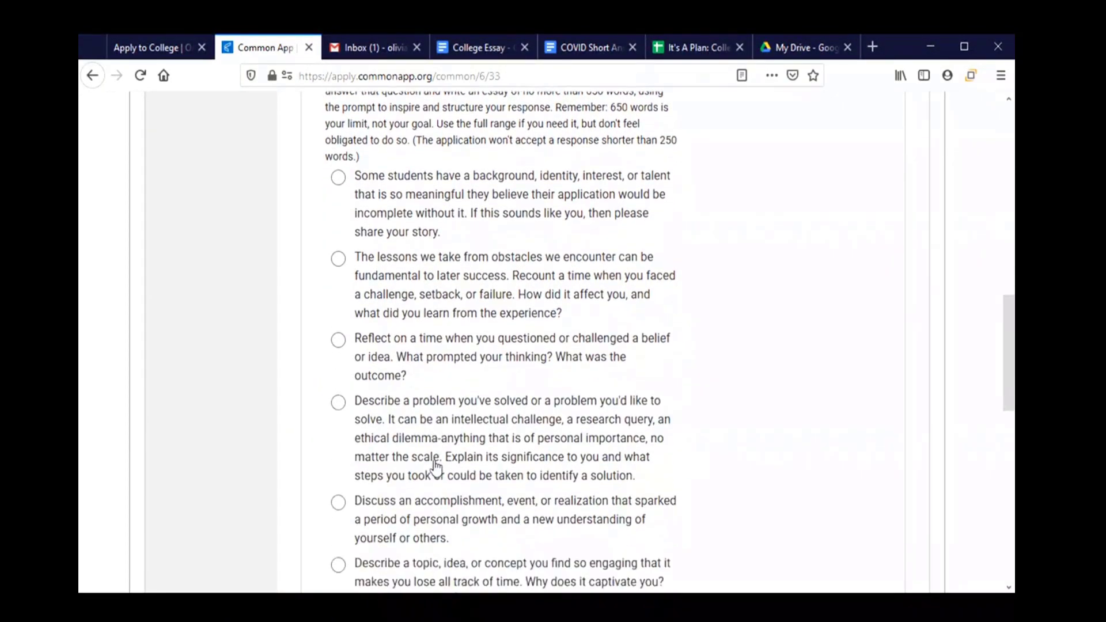
{"action": "scroll", "coordinate": [436, 468], "scroll_direction": "down", "scroll_amount": 1}
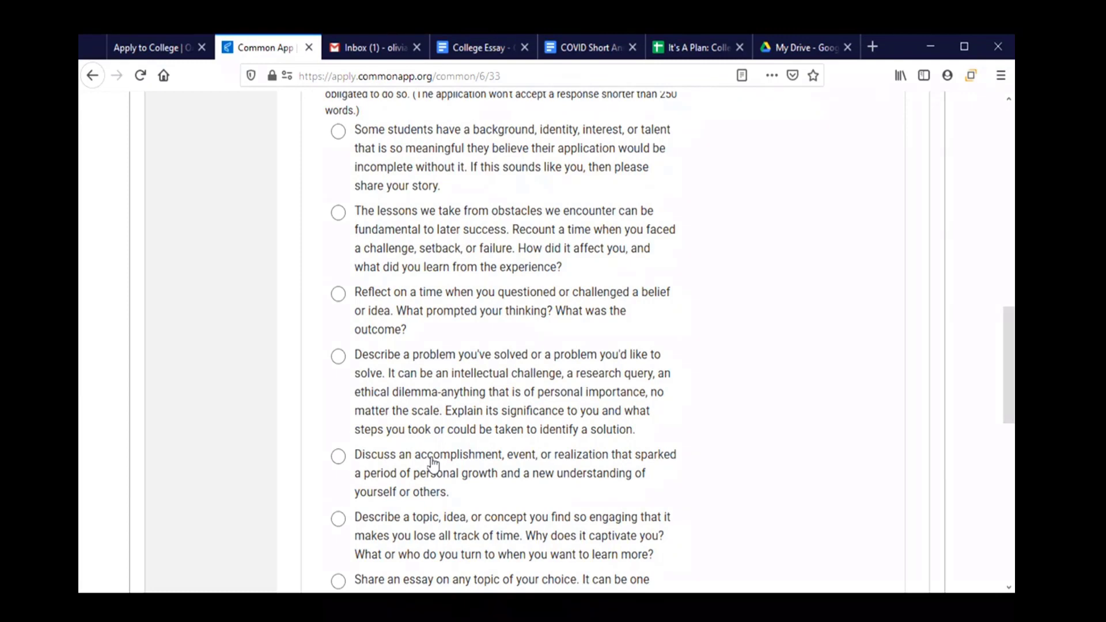
{"action": "scroll", "coordinate": [433, 462], "scroll_direction": "down", "scroll_amount": 3}
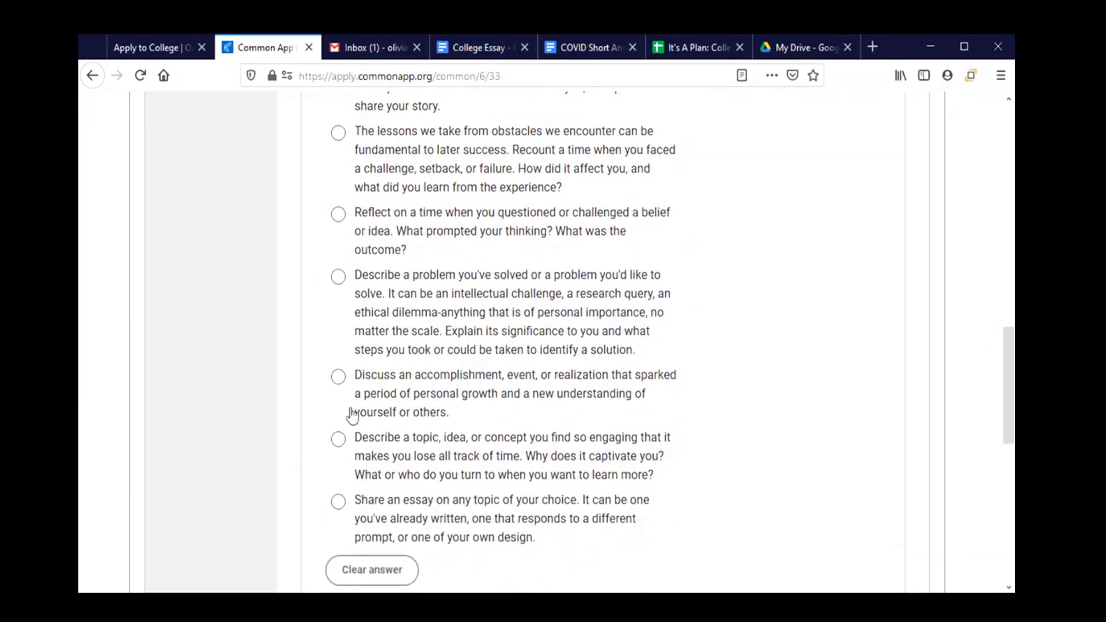
Choose the 'Discuss an accomplishment' personal growth essay prompt.
{"action": "left_click", "coordinate": [339, 377]}
{"action": "scroll", "coordinate": [482, 396], "scroll_direction": "down", "scroll_amount": 4}
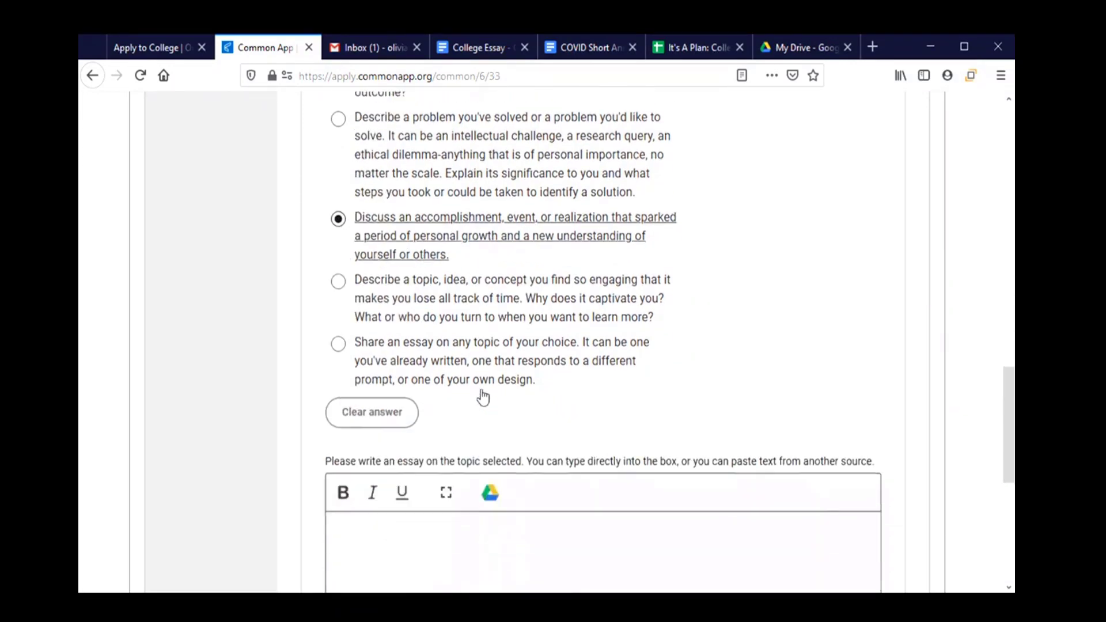
{"action": "scroll", "coordinate": [482, 390], "scroll_direction": "down", "scroll_amount": 2}
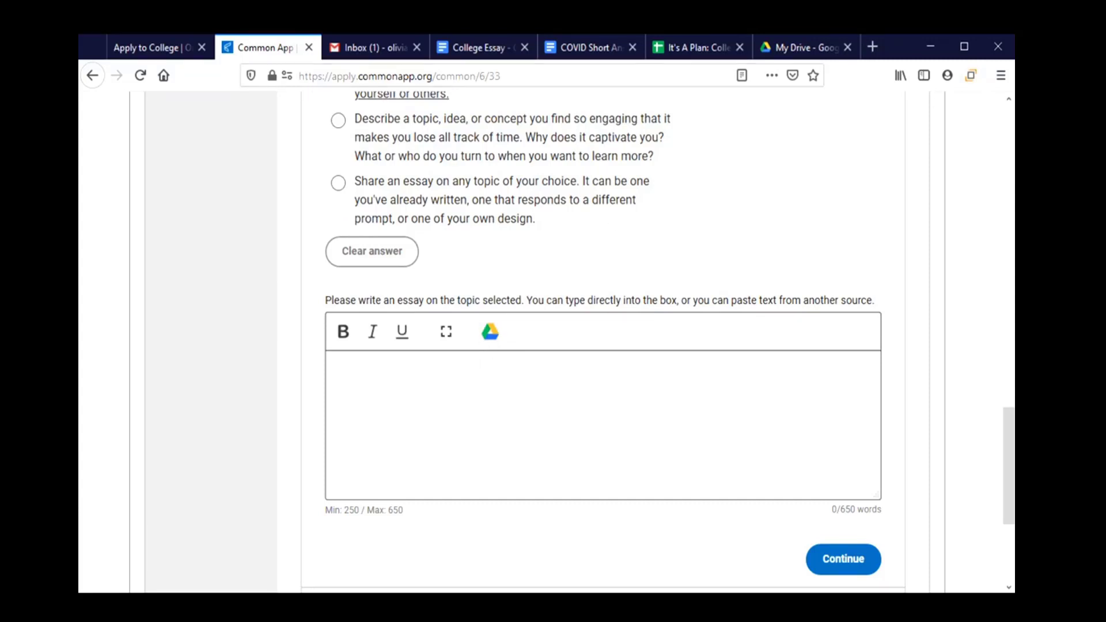
Select the essay text in the College Essay document and return to the essay box.
{"action": "left_click", "coordinate": [492, 54]}
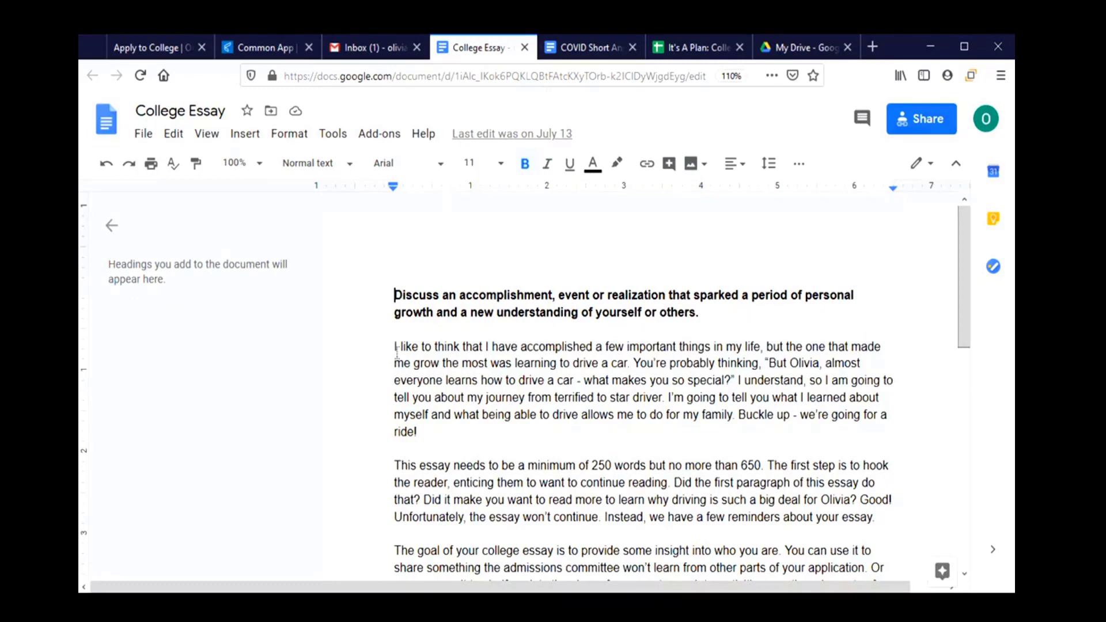
{"action": "key", "text": "shift+Down"}
{"action": "key", "text": "shift+Down"}
{"action": "key", "text": "shift+Down"}
{"action": "key", "text": "shift+Down"}
{"action": "key", "text": "shift+Down"}
{"action": "key", "text": "shift+Down"}
{"action": "key", "text": "shift+Down"}
{"action": "key", "text": "shift+Down"}
{"action": "key", "text": "shift+Down"}
{"action": "key", "text": "shift+Down"}
{"action": "key", "text": "shift+Down"}
{"action": "key", "text": "shift+Down"}
{"action": "key", "text": "shift+Down"}
{"action": "key", "text": "shift+Down"}
{"action": "key", "text": "shift+Down"}
{"action": "key", "text": "shift+Down"}
{"action": "key", "text": "shift+Down"}
{"action": "key", "text": "shift+Down"}
{"action": "key", "text": "shift+Down"}
{"action": "key", "text": "shift+Down"}
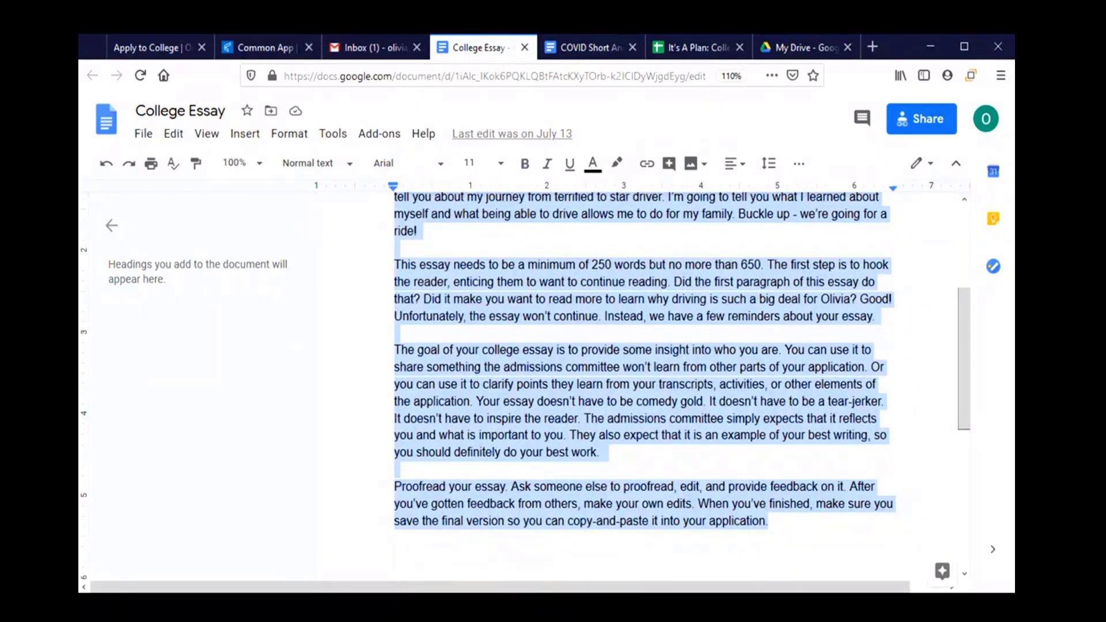
{"action": "left_click", "coordinate": [262, 48]}
{"action": "left_click", "coordinate": [455, 422]}
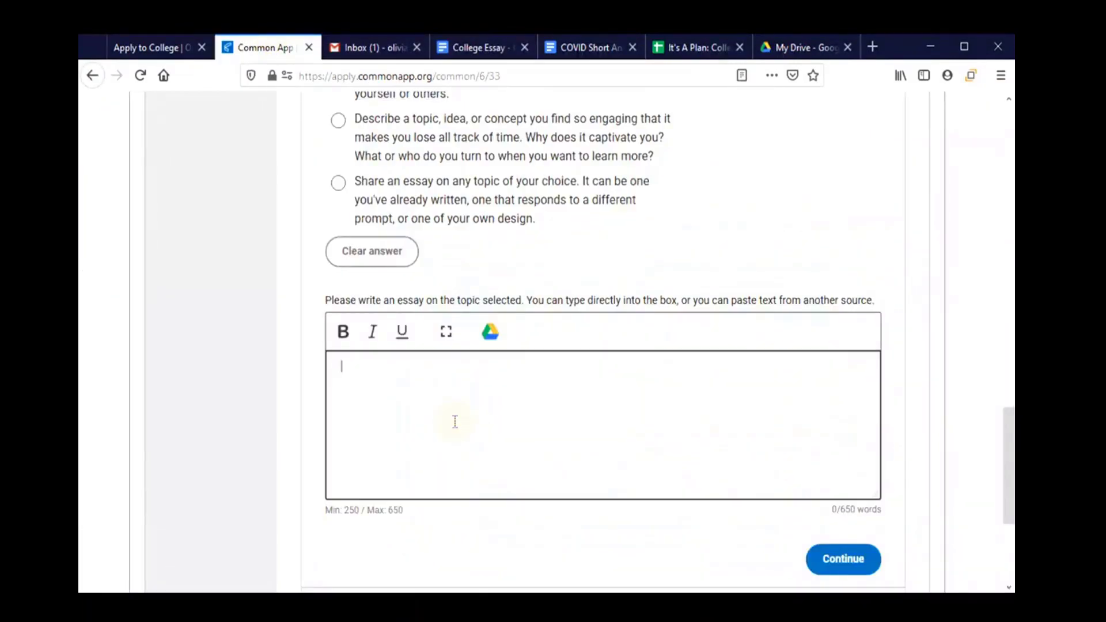
Paste the 322-word essay into the personal essay box and continue to Disciplinary History.
{"action": "key", "text": "ctrl+v"}
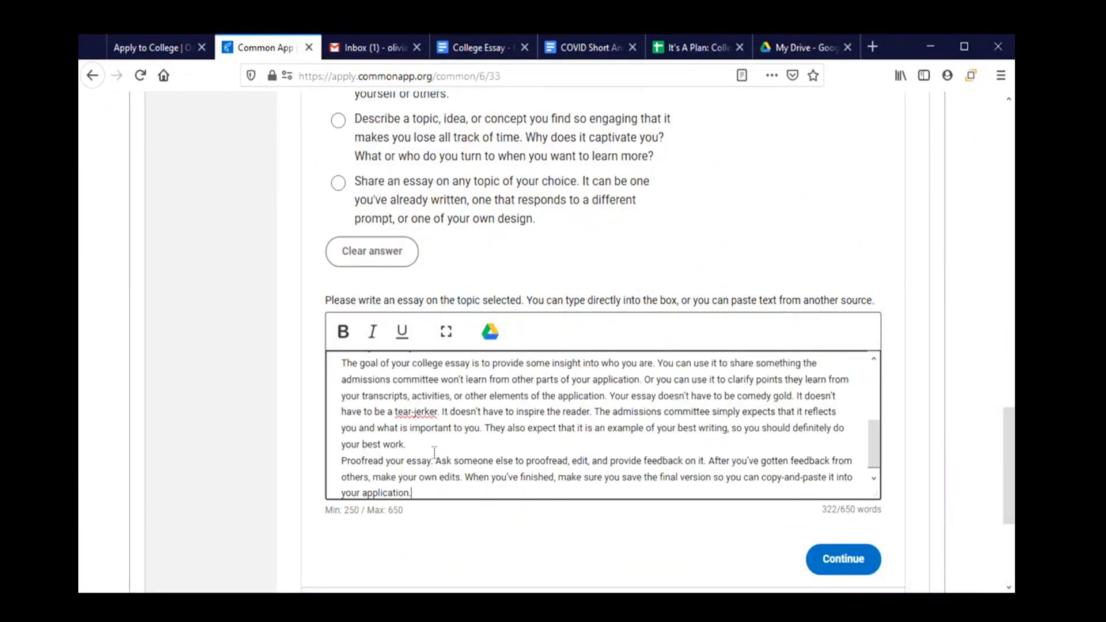
{"action": "scroll", "coordinate": [435, 453], "scroll_direction": "up", "scroll_amount": 5}
{"action": "scroll", "coordinate": [434, 395], "scroll_direction": "down", "scroll_amount": 3}
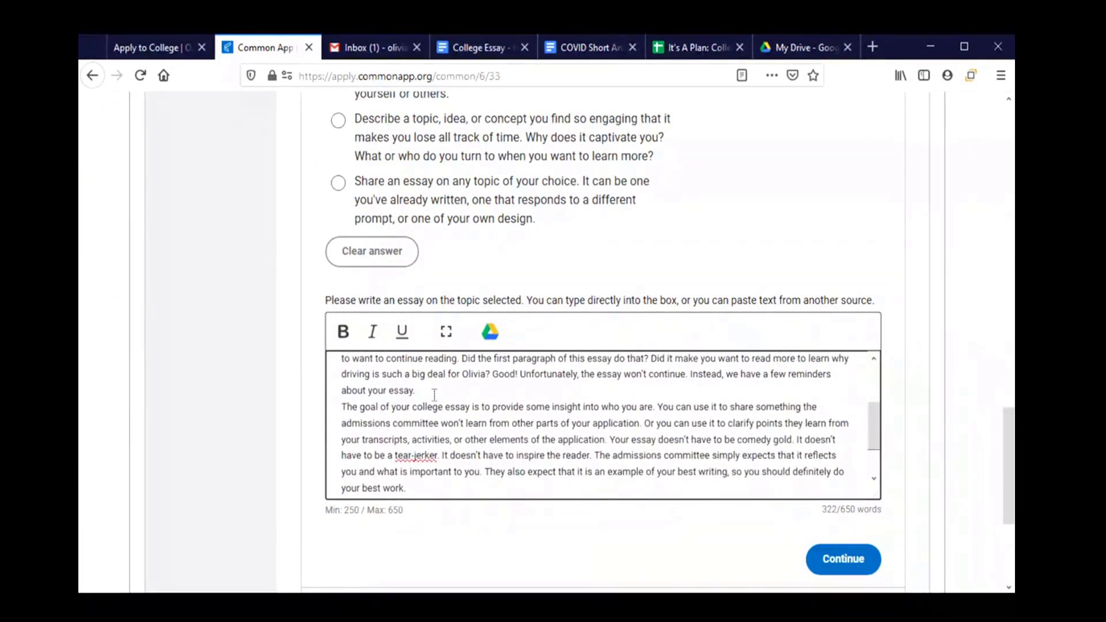
{"action": "scroll", "coordinate": [435, 406], "scroll_direction": "down", "scroll_amount": 3}
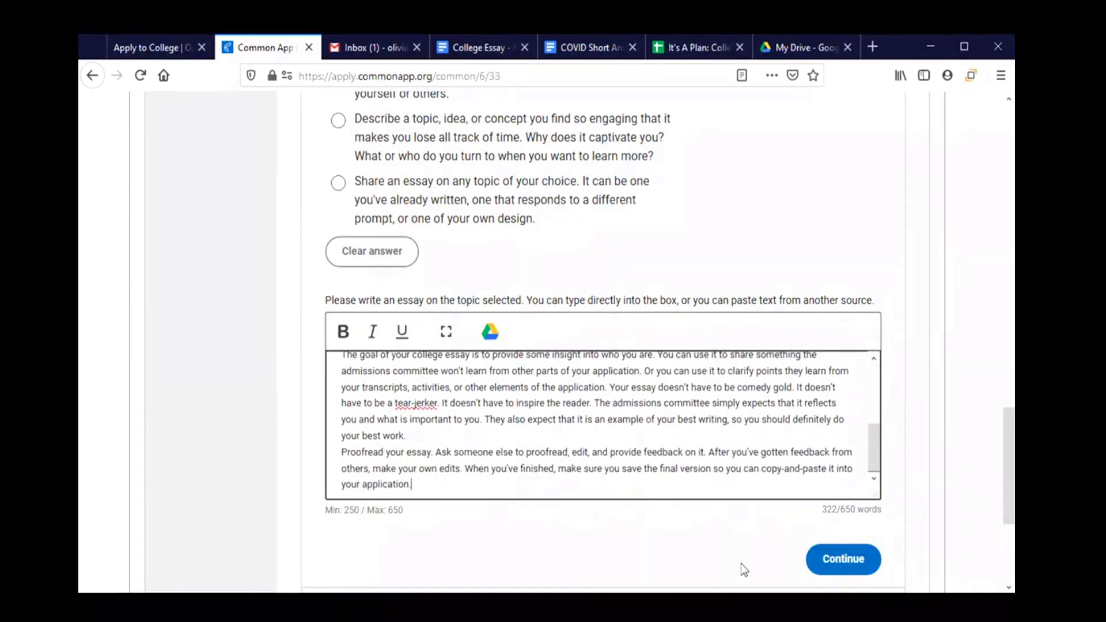
{"action": "left_click", "coordinate": [863, 573]}
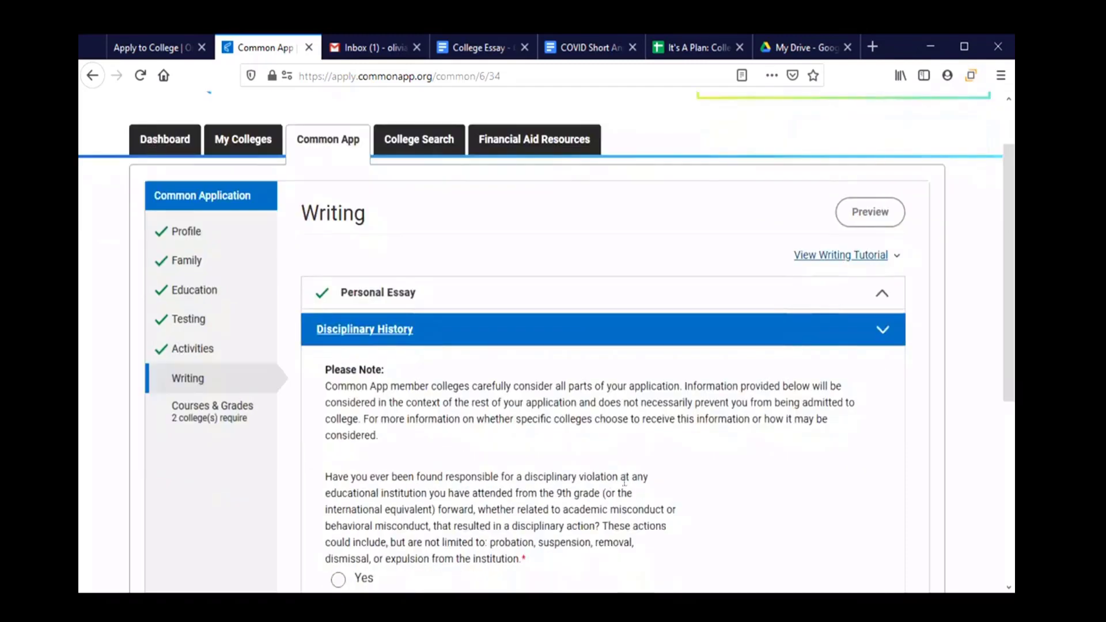
{"action": "scroll", "coordinate": [624, 482], "scroll_direction": "down", "scroll_amount": 3}
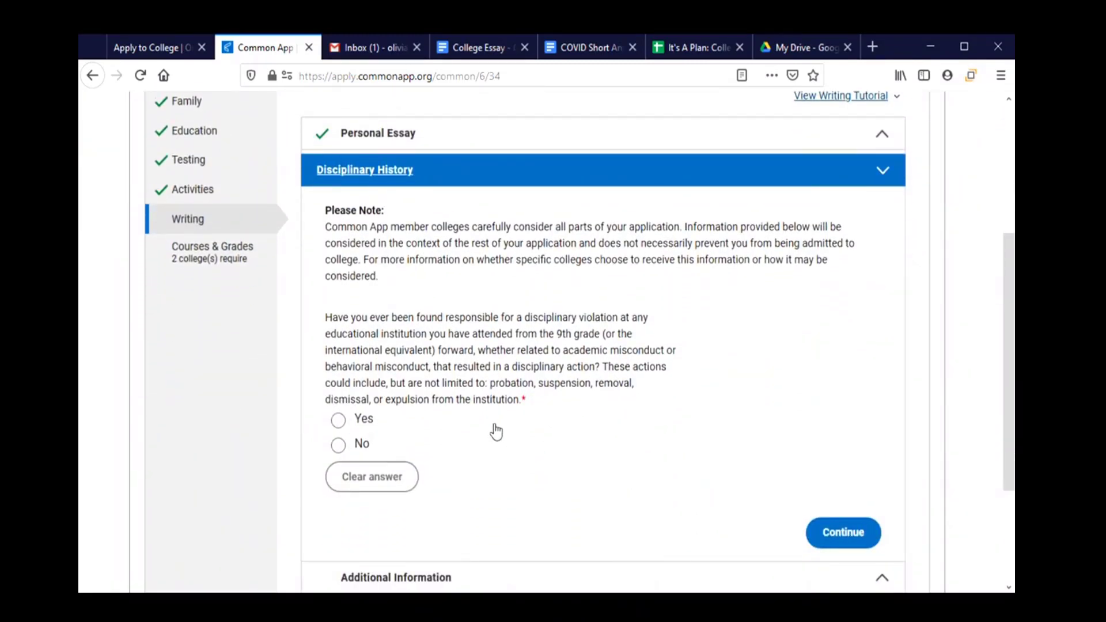
{"action": "scroll", "coordinate": [495, 431], "scroll_direction": "down", "scroll_amount": 2}
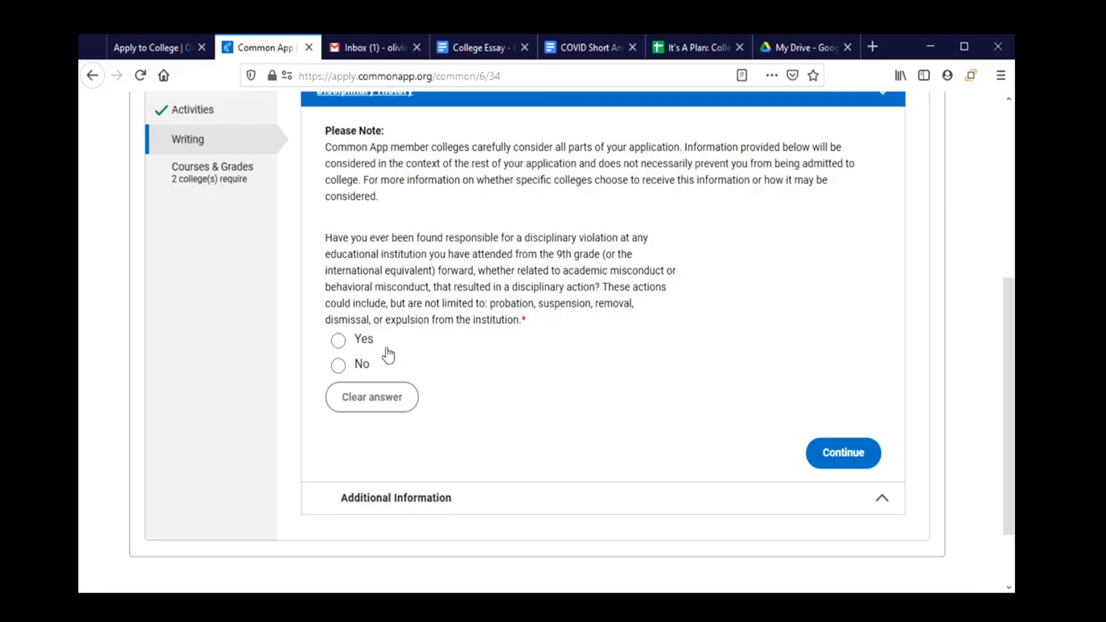
{"action": "left_click", "coordinate": [367, 346]}
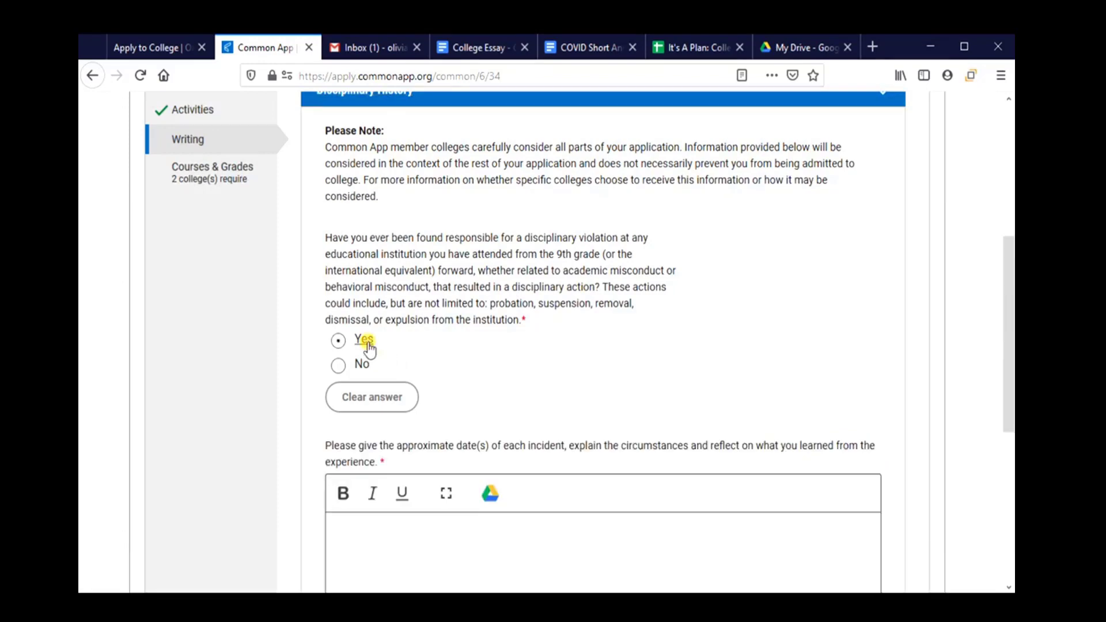
{"action": "scroll", "coordinate": [494, 370], "scroll_direction": "down", "scroll_amount": 3}
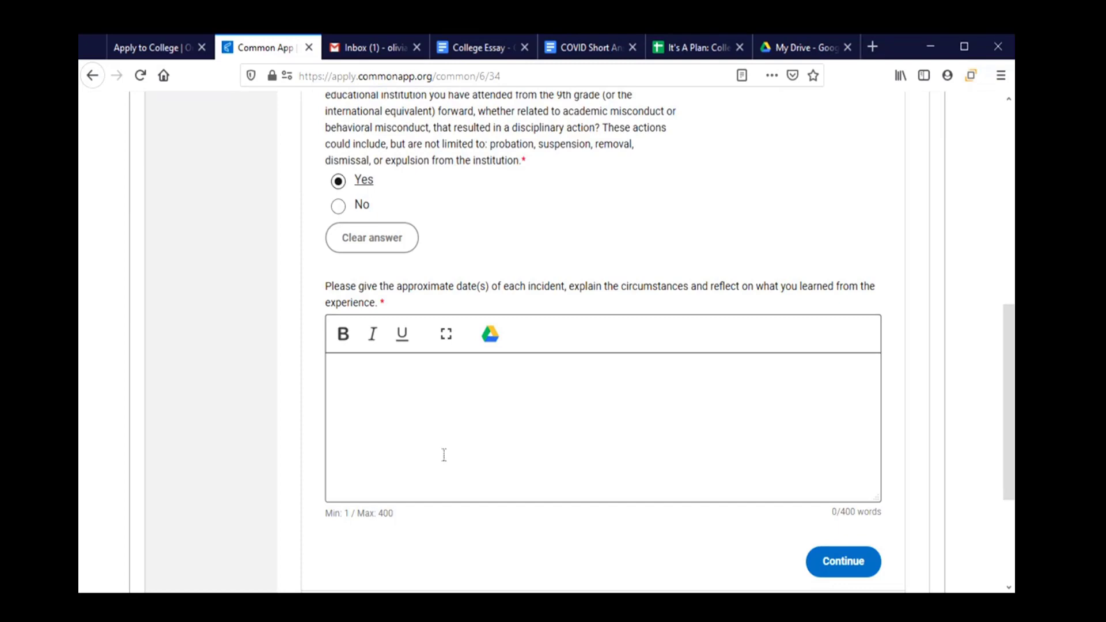
{"action": "left_click", "coordinate": [371, 237]}
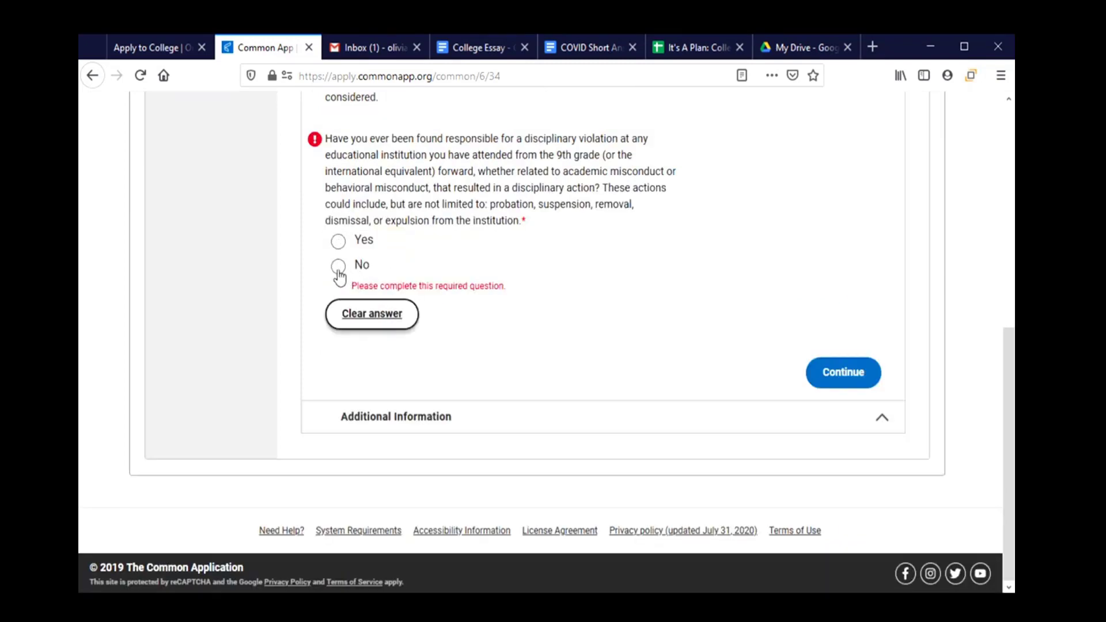
Answer No to the disciplinary violation question and continue to Additional Information.
{"action": "left_click", "coordinate": [339, 269]}
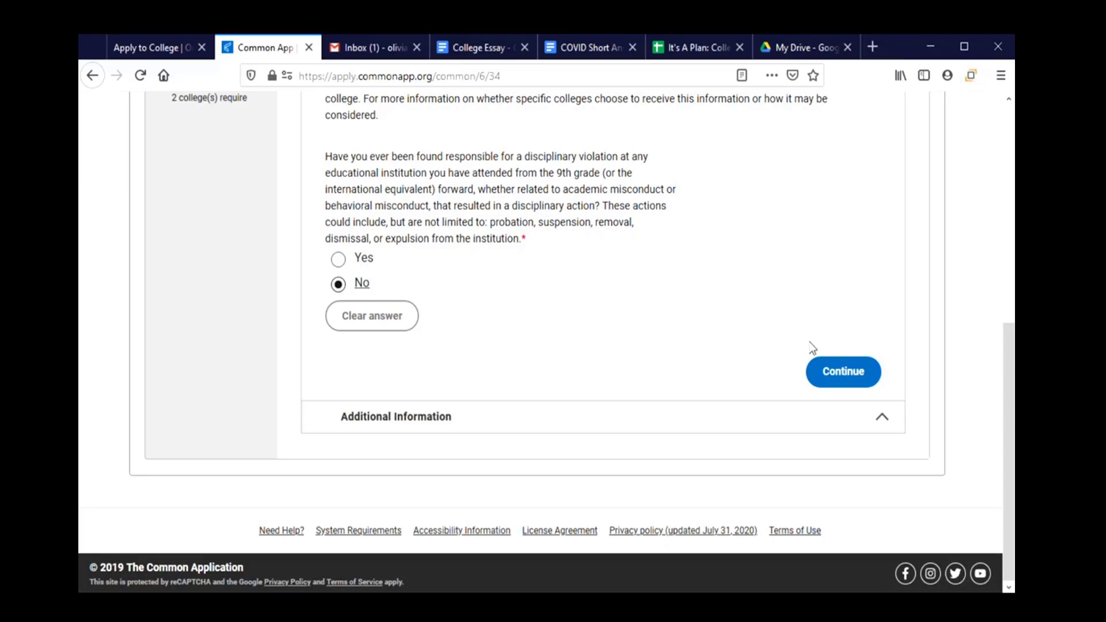
{"action": "left_click", "coordinate": [832, 377]}
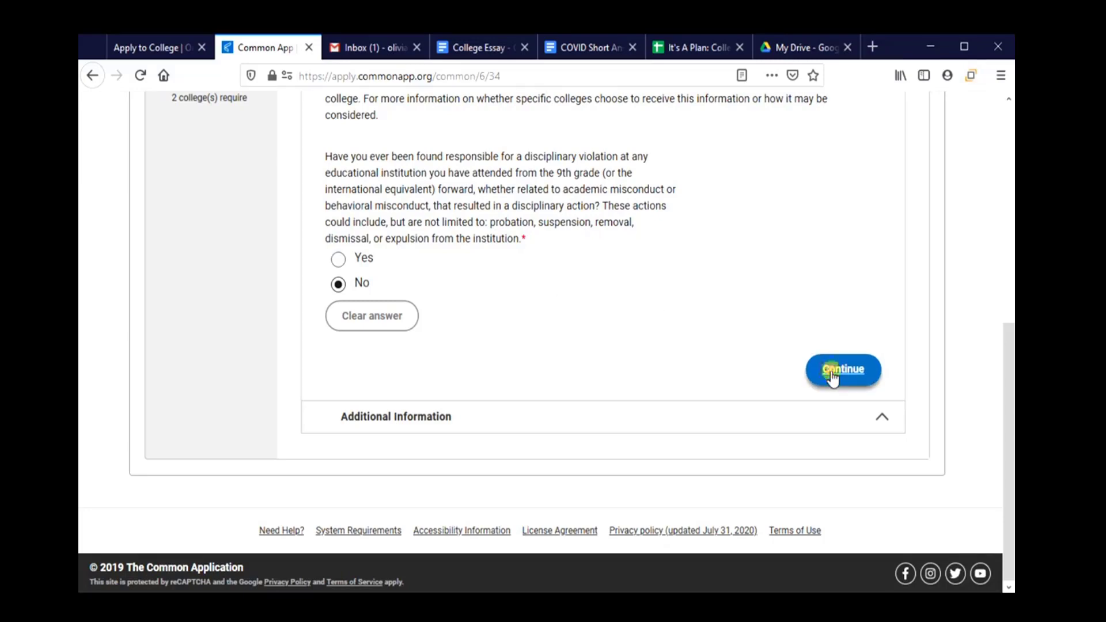
Answer Yes to the COVID-19 question and paste the COVID Short Answer paragraph (74 words).
{"action": "scroll", "coordinate": [482, 289], "scroll_direction": "down", "scroll_amount": 5}
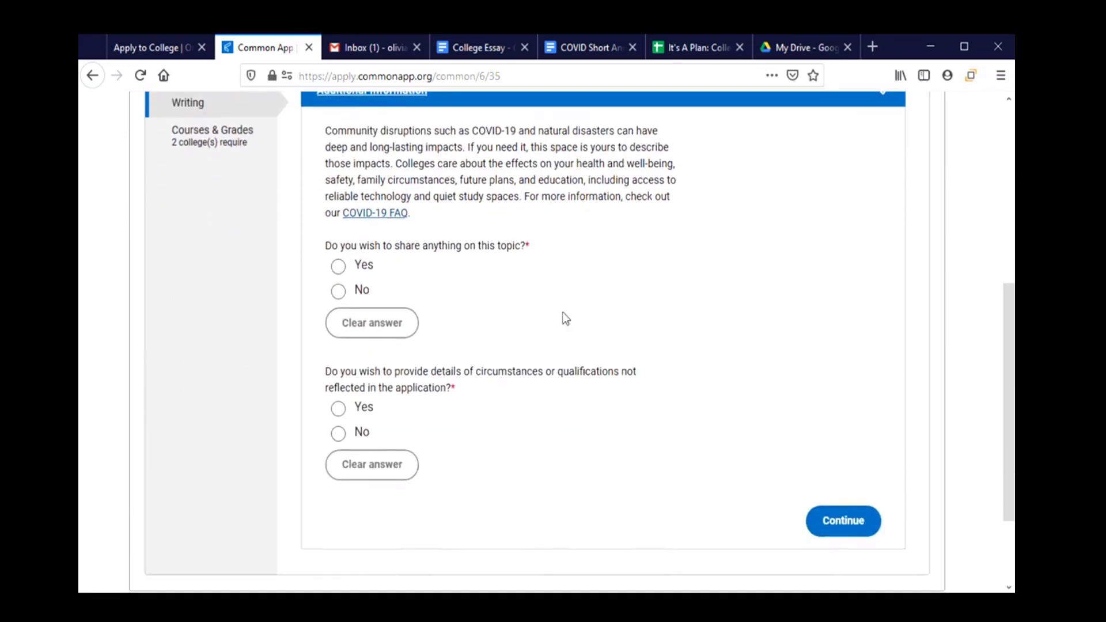
{"action": "scroll", "coordinate": [588, 331], "scroll_direction": "up", "scroll_amount": 2}
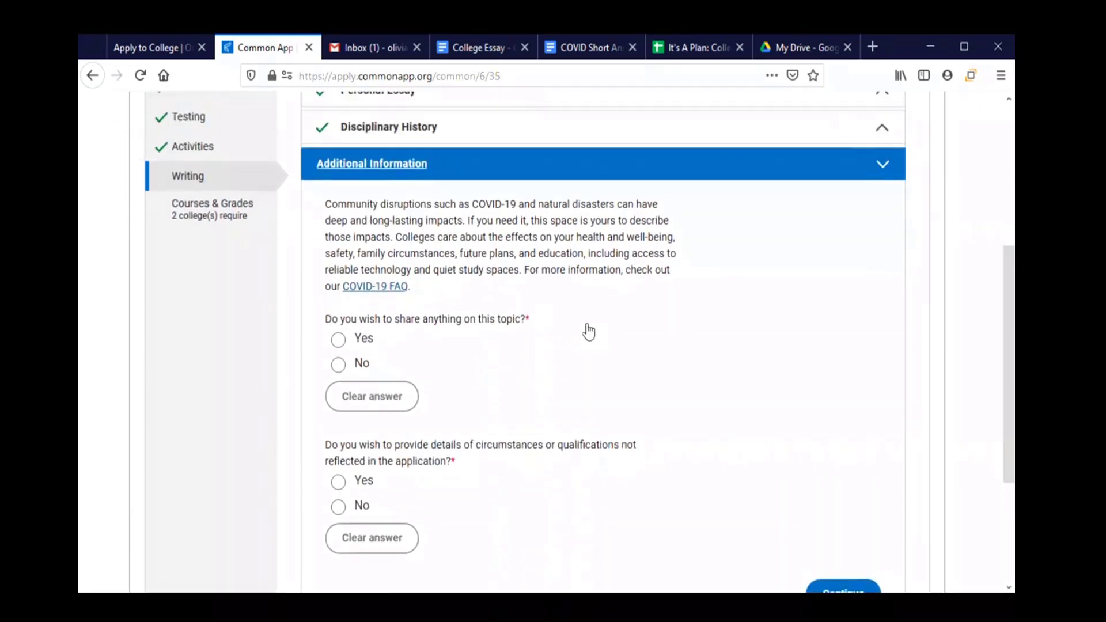
{"action": "scroll", "coordinate": [470, 278], "scroll_direction": "down", "scroll_amount": 2}
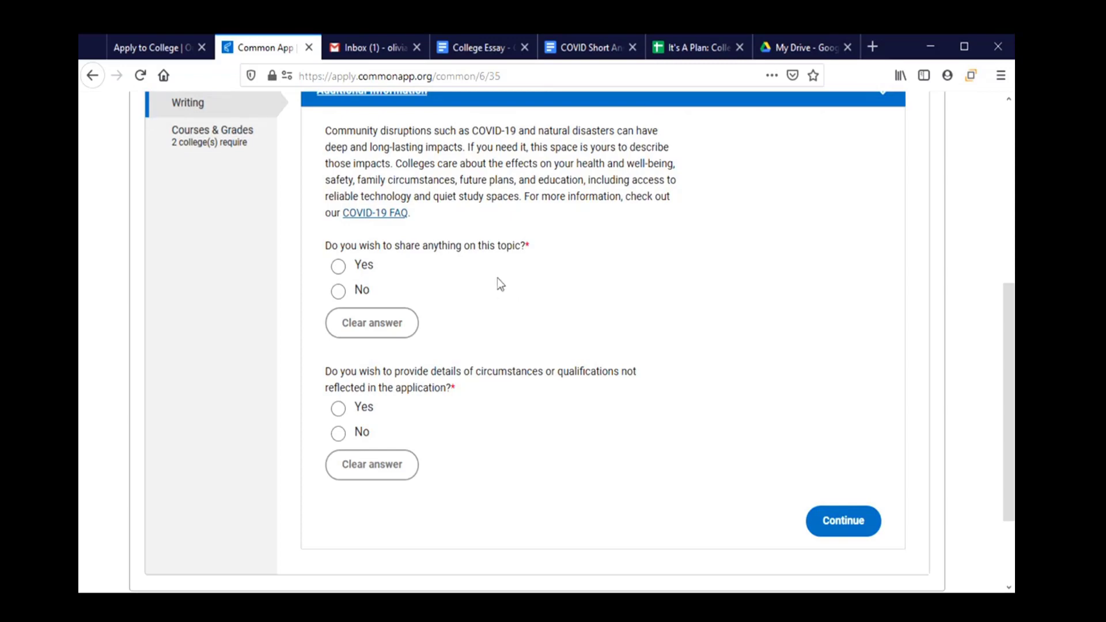
{"action": "left_click", "coordinate": [362, 267]}
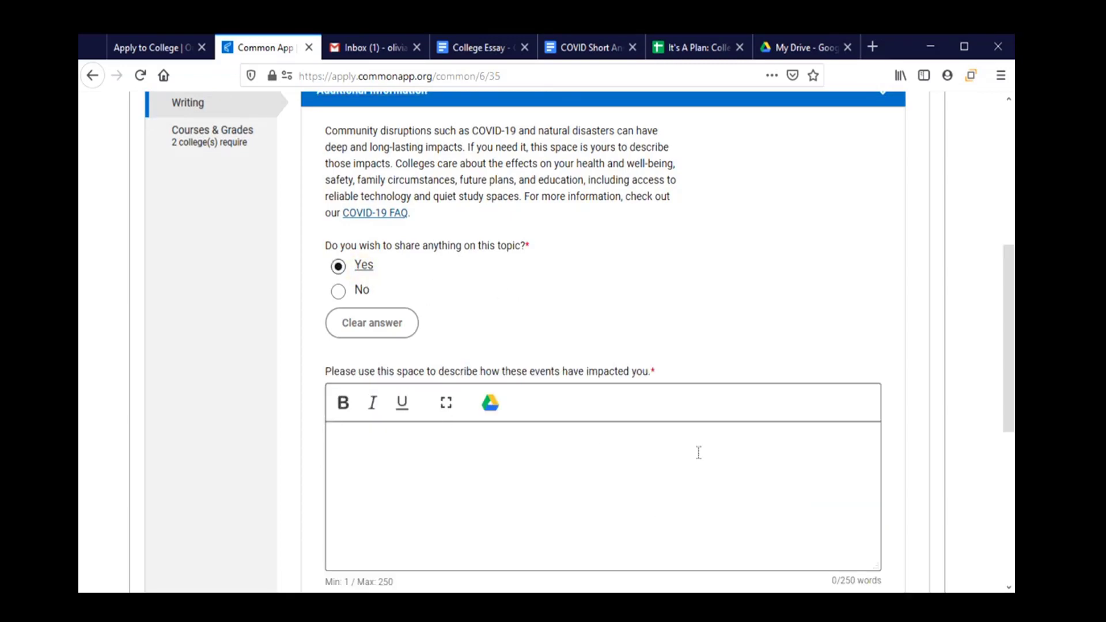
{"action": "left_click", "coordinate": [582, 522]}
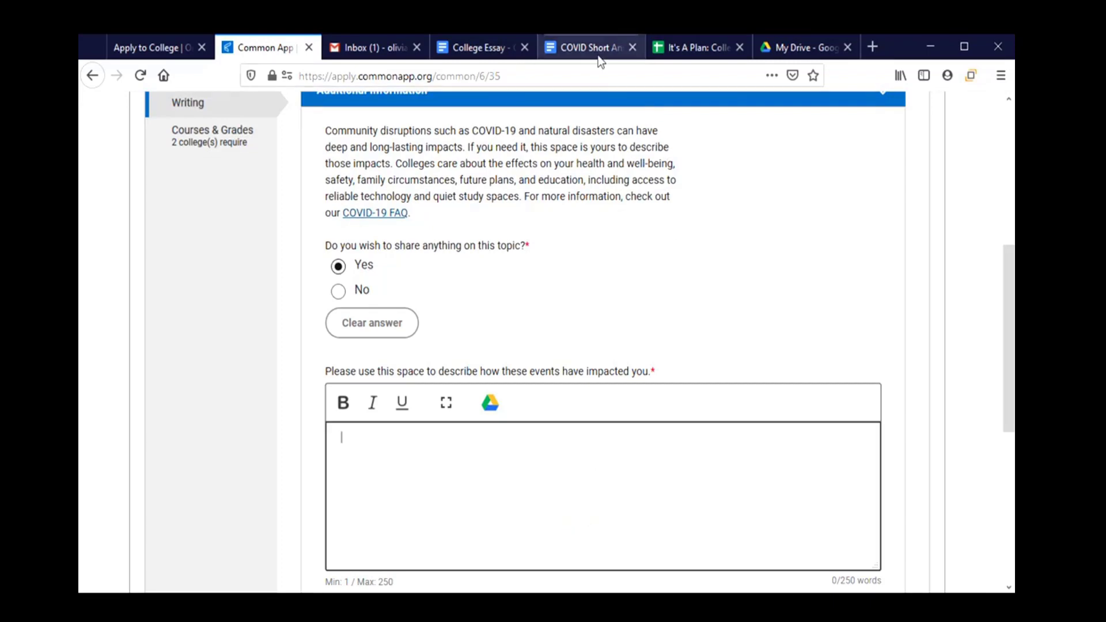
{"action": "left_click", "coordinate": [600, 50]}
{"action": "left_click_drag", "start_coordinate": [375, 300], "coordinate": [608, 417]}
{"action": "key", "text": "ctrl+c"}
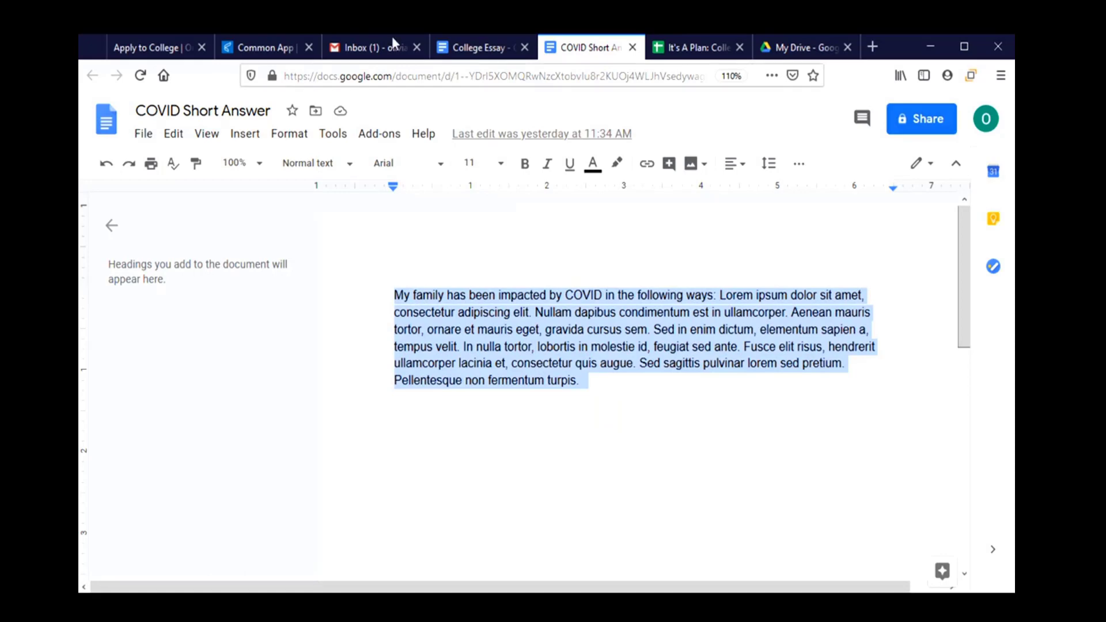
{"action": "left_click", "coordinate": [270, 46]}
{"action": "key", "text": "ctrl+v"}
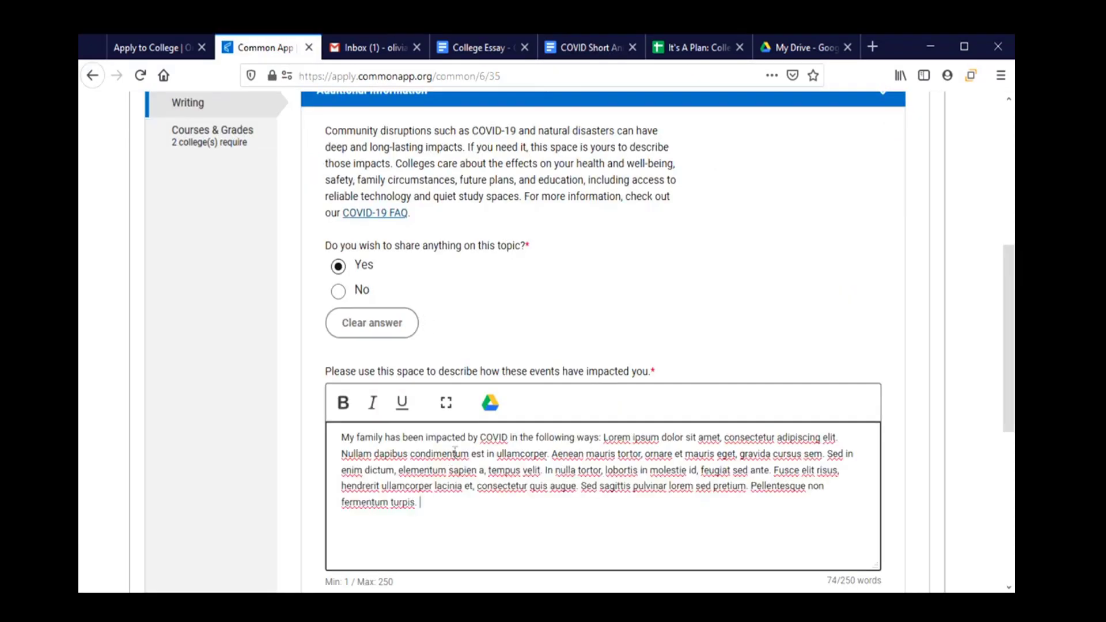
Set the additional circumstances question to No after first selecting Yes.
{"action": "scroll", "coordinate": [506, 242], "scroll_direction": "down", "scroll_amount": 3}
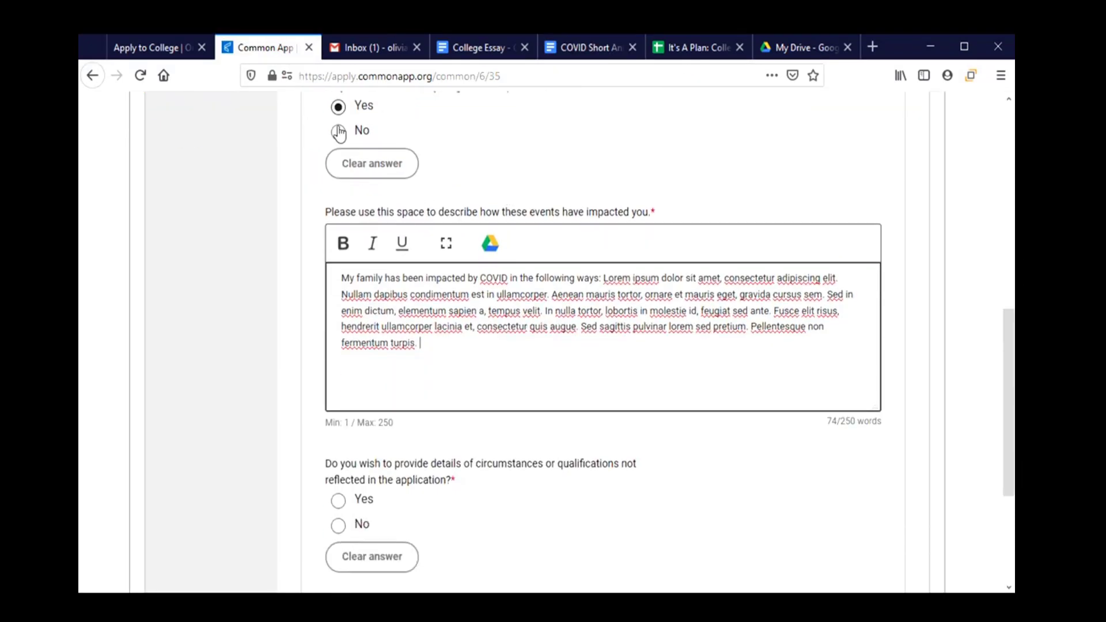
{"action": "scroll", "coordinate": [455, 231], "scroll_direction": "down", "scroll_amount": 4}
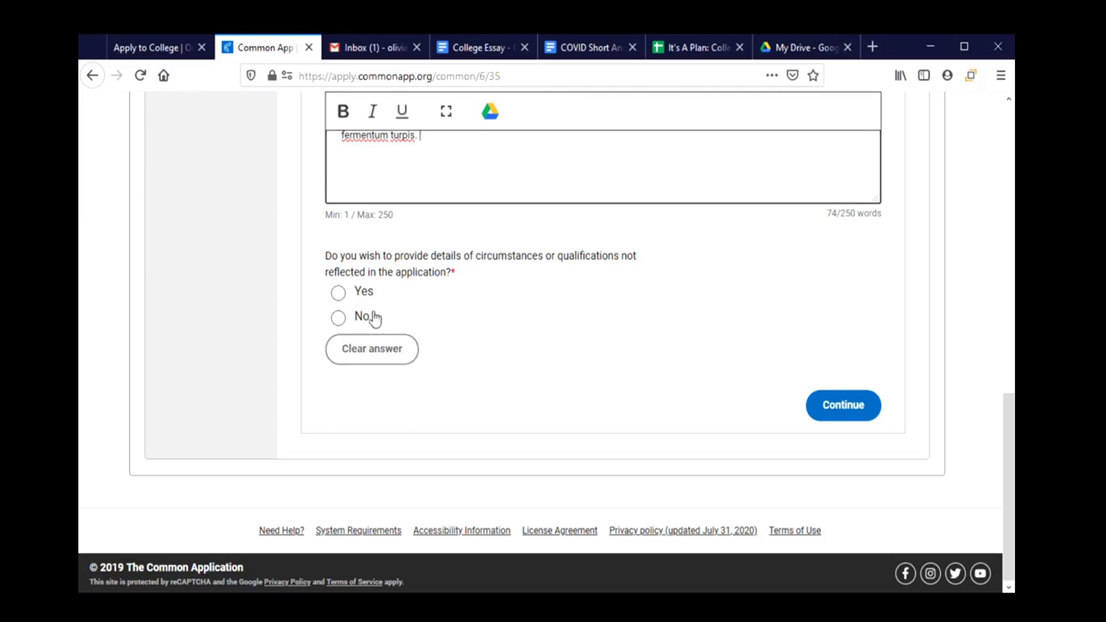
{"action": "left_click", "coordinate": [358, 291]}
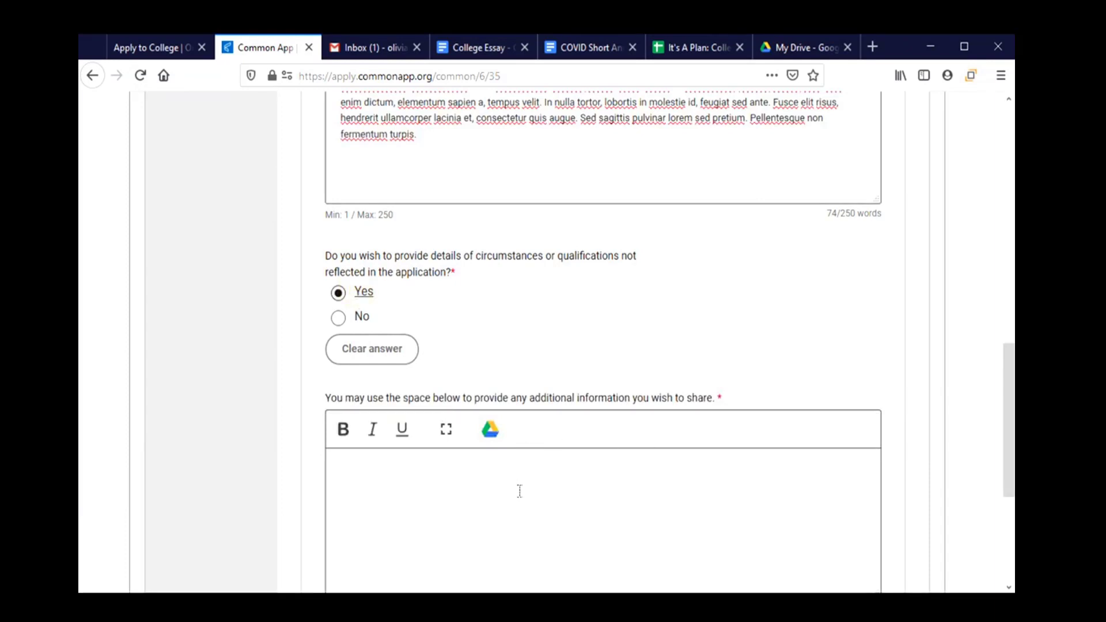
{"action": "scroll", "coordinate": [519, 491], "scroll_direction": "down", "scroll_amount": 5}
{"action": "scroll", "coordinate": [519, 489], "scroll_direction": "up", "scroll_amount": 2}
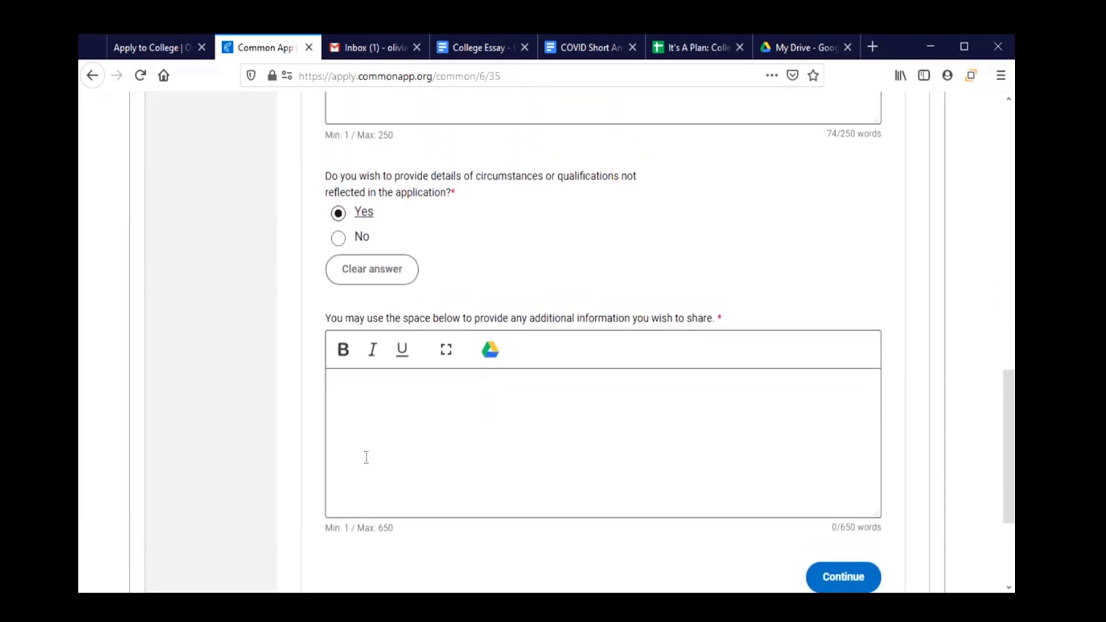
{"action": "left_click", "coordinate": [340, 246]}
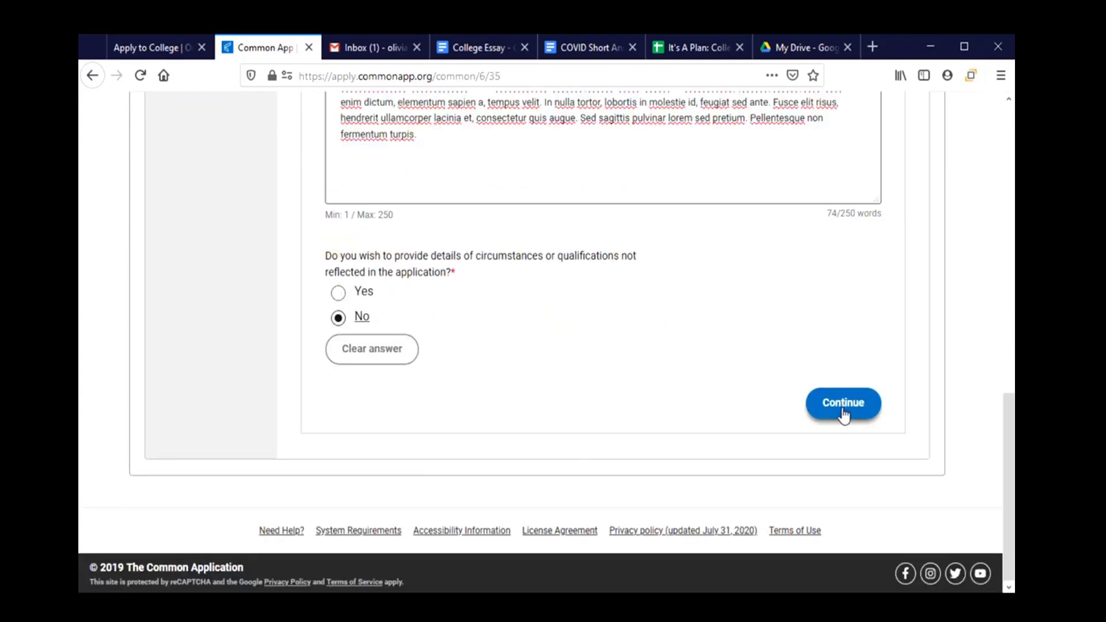
Answer Yes to both transcript questions in Courses & Grades and continue.
{"action": "left_click", "coordinate": [844, 404]}
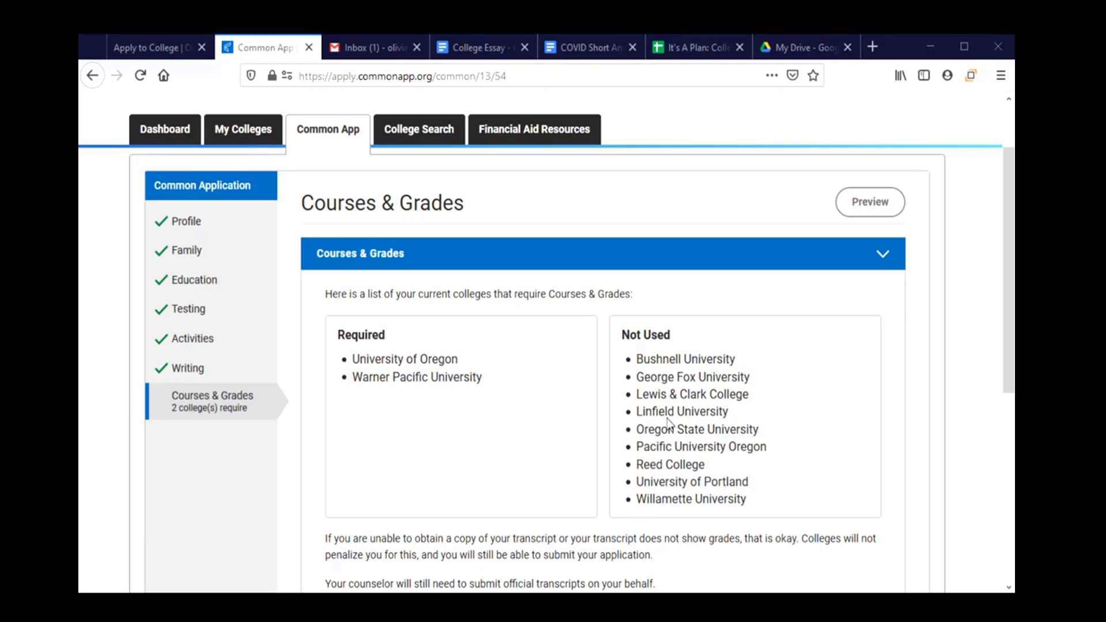
{"action": "scroll", "coordinate": [713, 423], "scroll_direction": "down", "scroll_amount": 3}
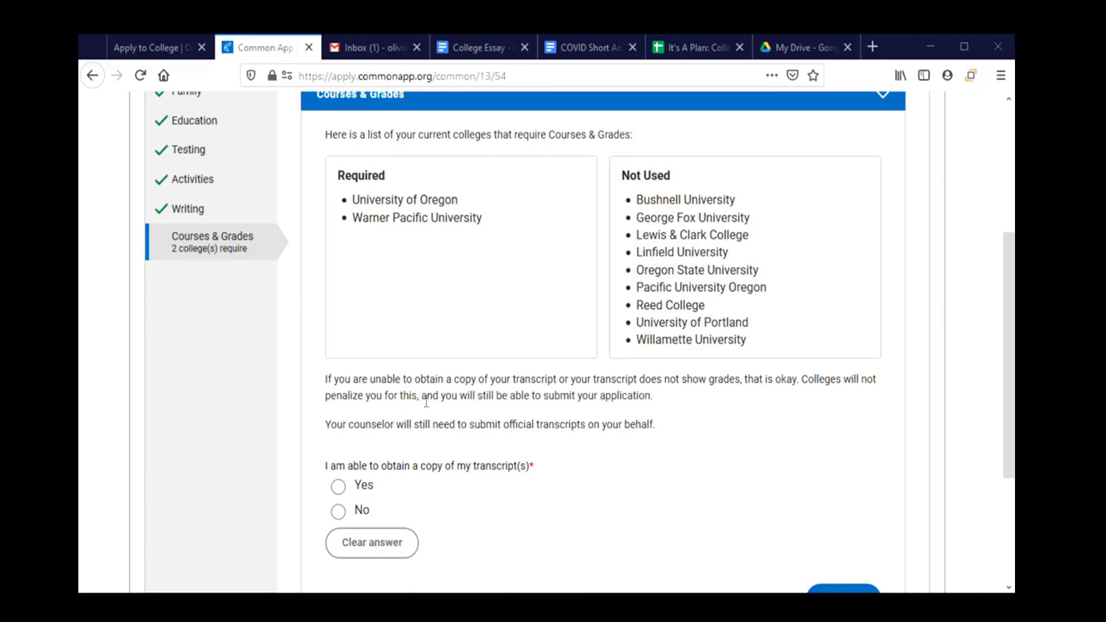
{"action": "scroll", "coordinate": [426, 401], "scroll_direction": "down", "scroll_amount": 2}
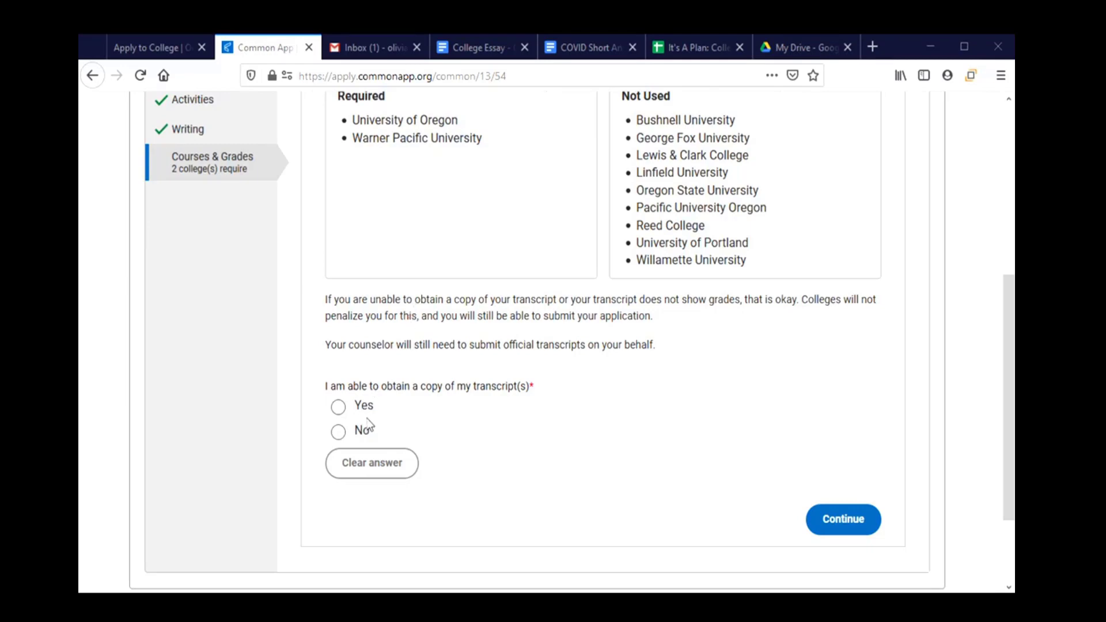
{"action": "left_click", "coordinate": [339, 410]}
{"action": "scroll", "coordinate": [511, 447], "scroll_direction": "down", "scroll_amount": 3}
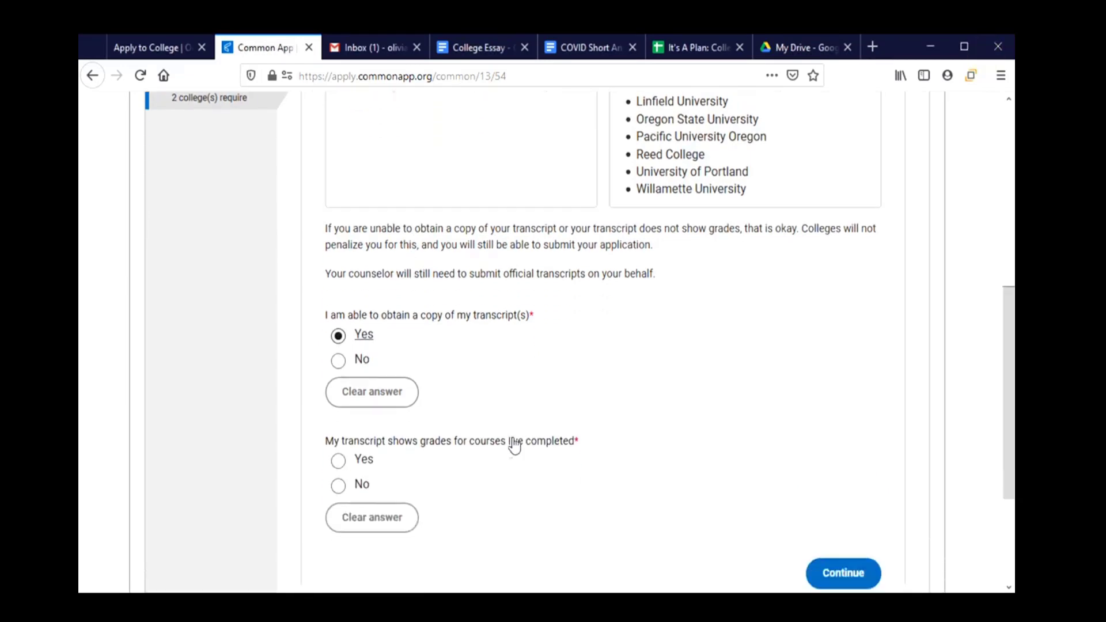
{"action": "left_click", "coordinate": [340, 375]}
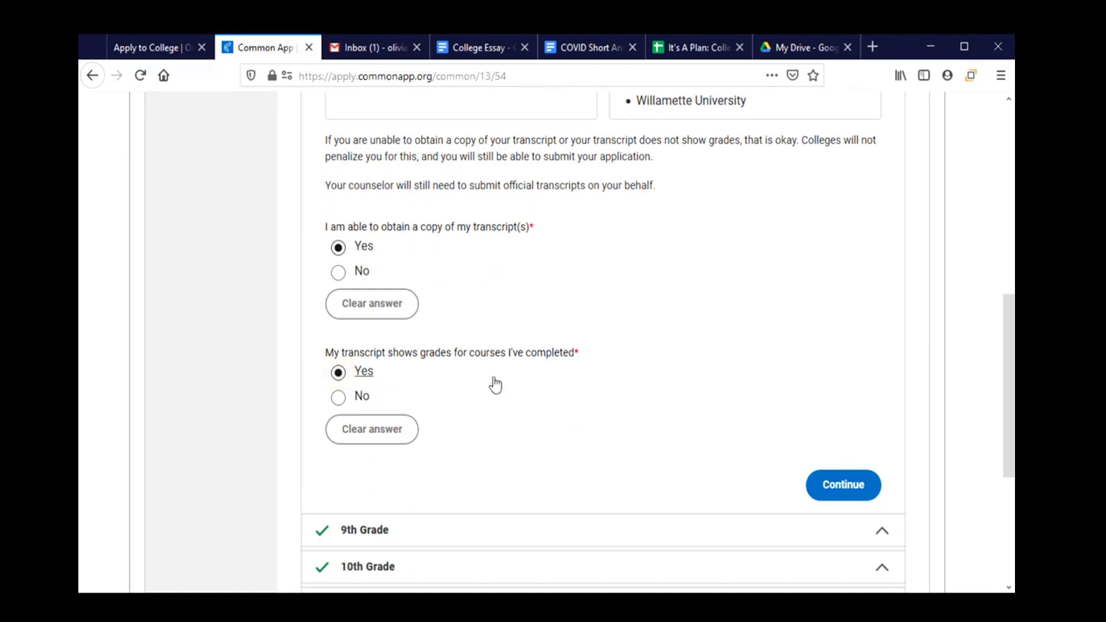
{"action": "scroll", "coordinate": [494, 385], "scroll_direction": "down", "scroll_amount": 3}
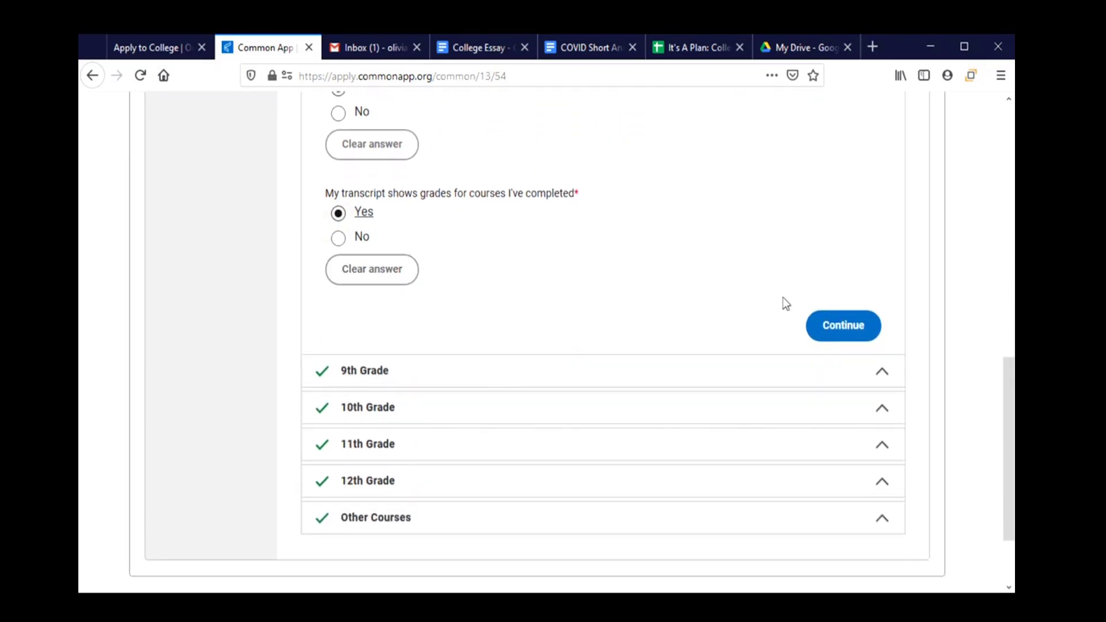
{"action": "left_click", "coordinate": [842, 323]}
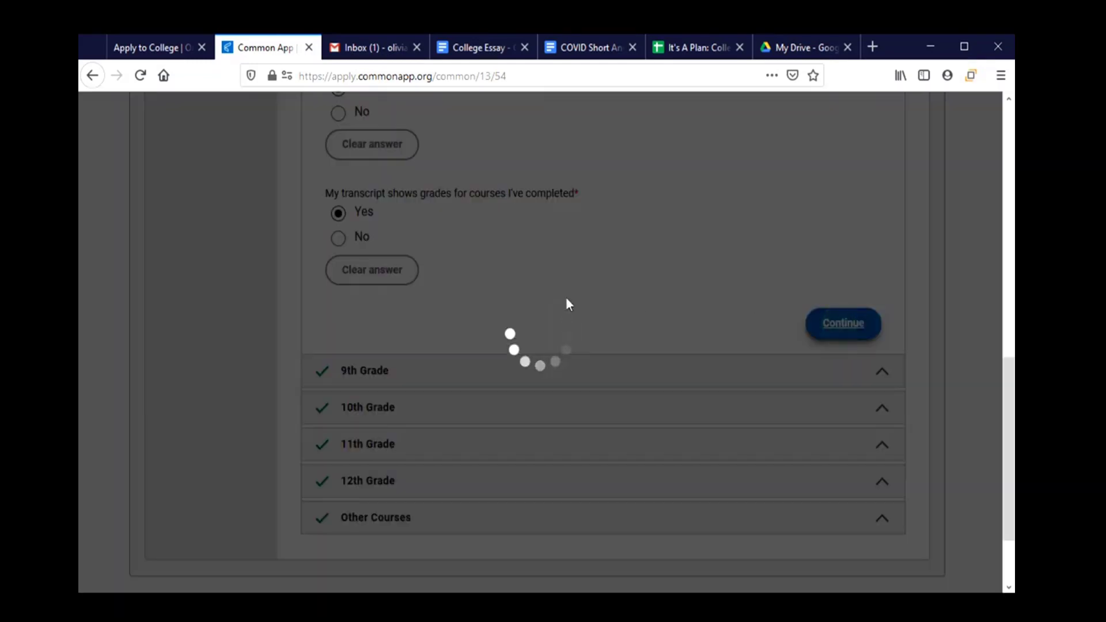
Open the 9th grade course entry grid for Transcript #1.
{"action": "scroll", "coordinate": [513, 311], "scroll_direction": "down", "scroll_amount": 3}
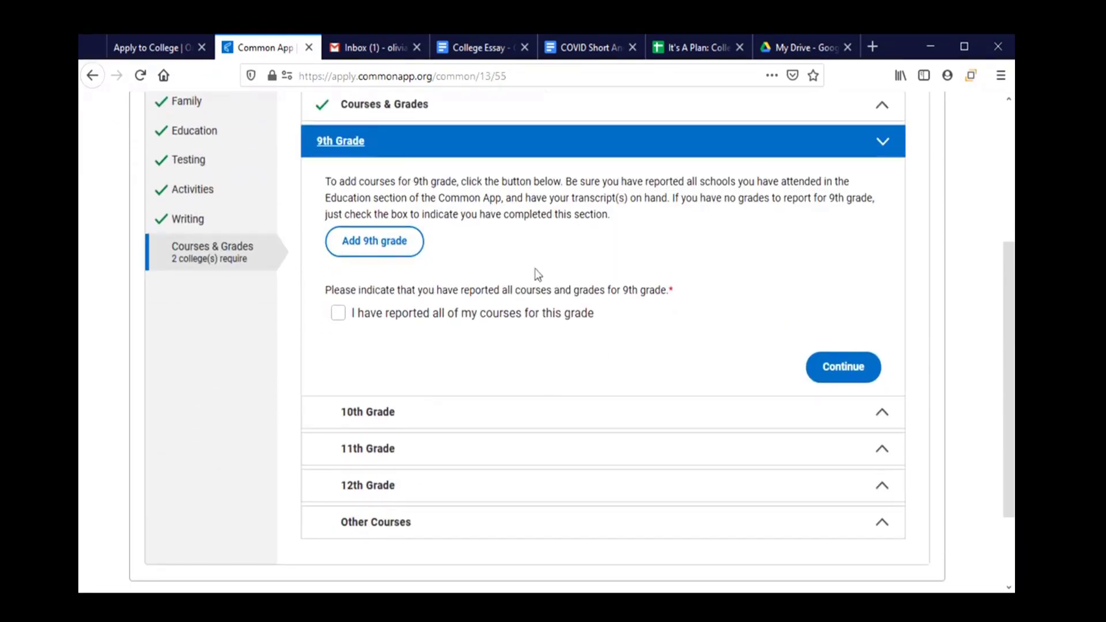
{"action": "left_click", "coordinate": [389, 255]}
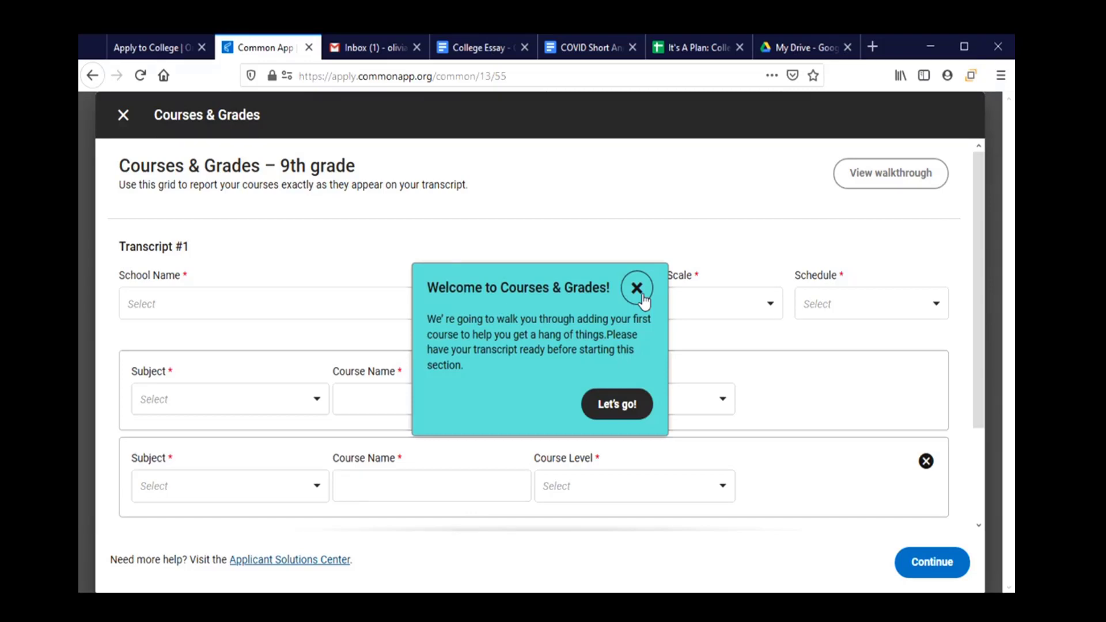
Dismiss the welcome message and set Corvallis High School, school year 2017-18, A-F grading and Semesters.
{"action": "left_click", "coordinate": [642, 295]}
{"action": "left_click", "coordinate": [256, 305]}
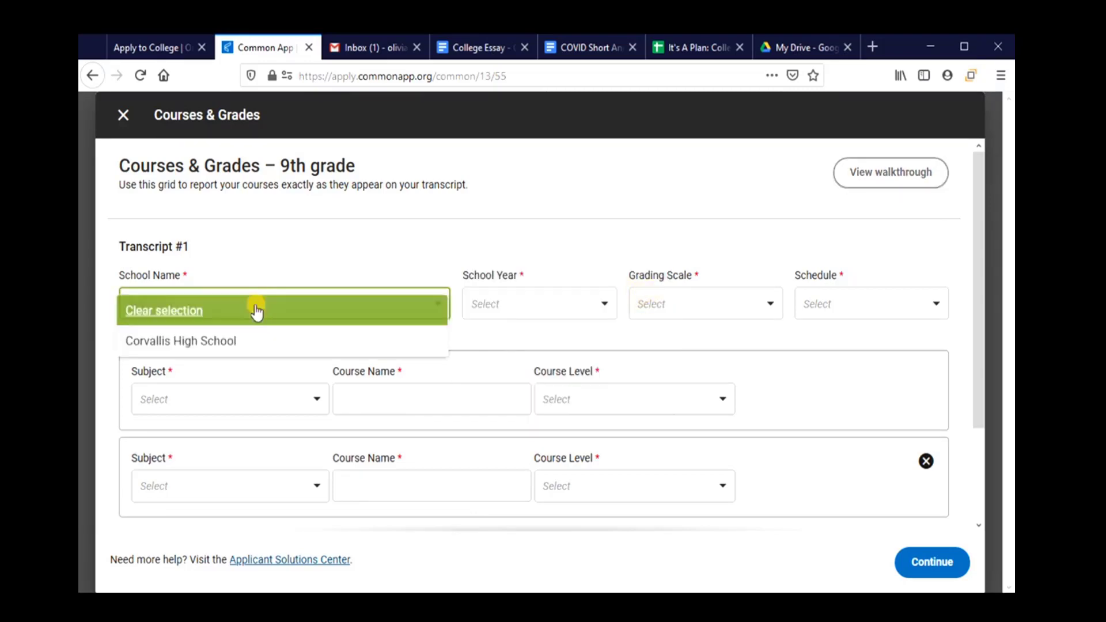
{"action": "left_click", "coordinate": [203, 345]}
{"action": "left_click", "coordinate": [513, 304]}
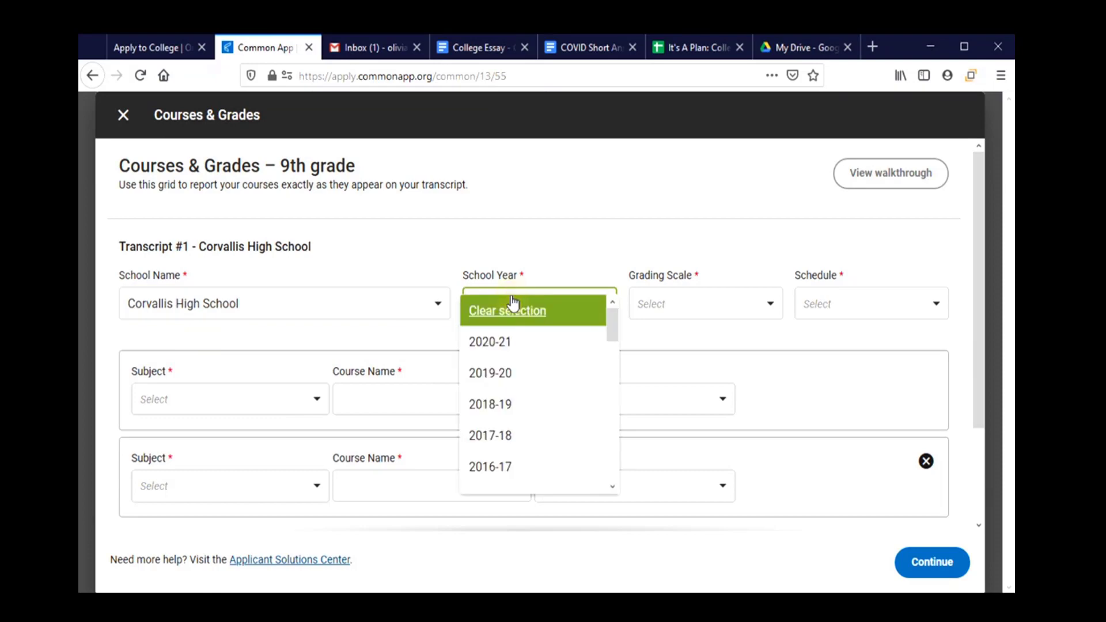
{"action": "left_click", "coordinate": [519, 436]}
{"action": "left_click", "coordinate": [694, 300]}
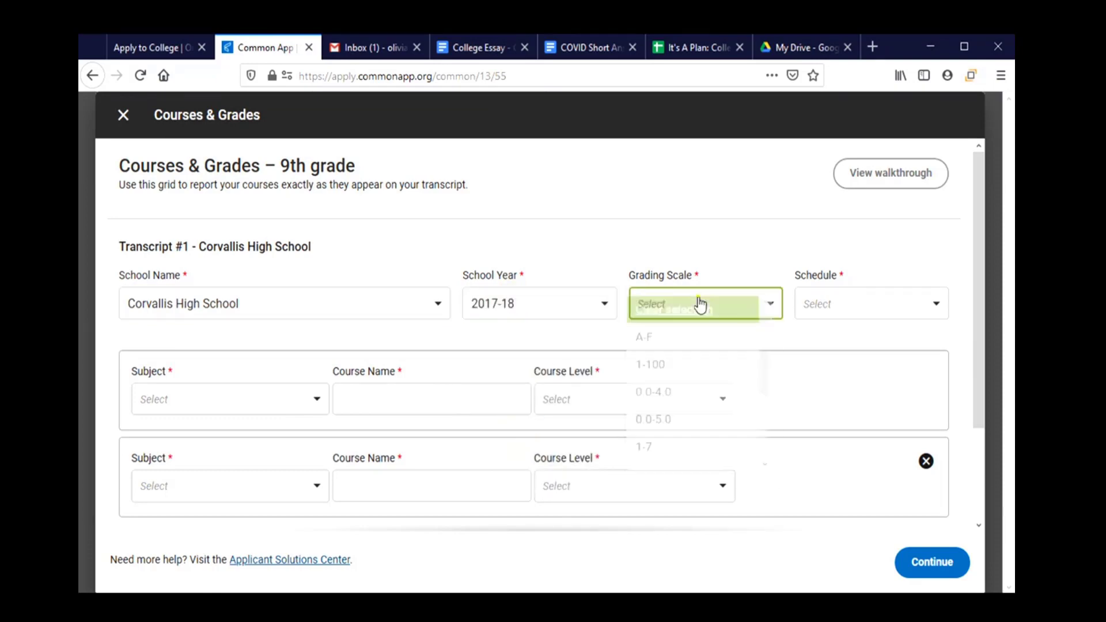
{"action": "left_click", "coordinate": [688, 345]}
{"action": "left_click", "coordinate": [894, 311]}
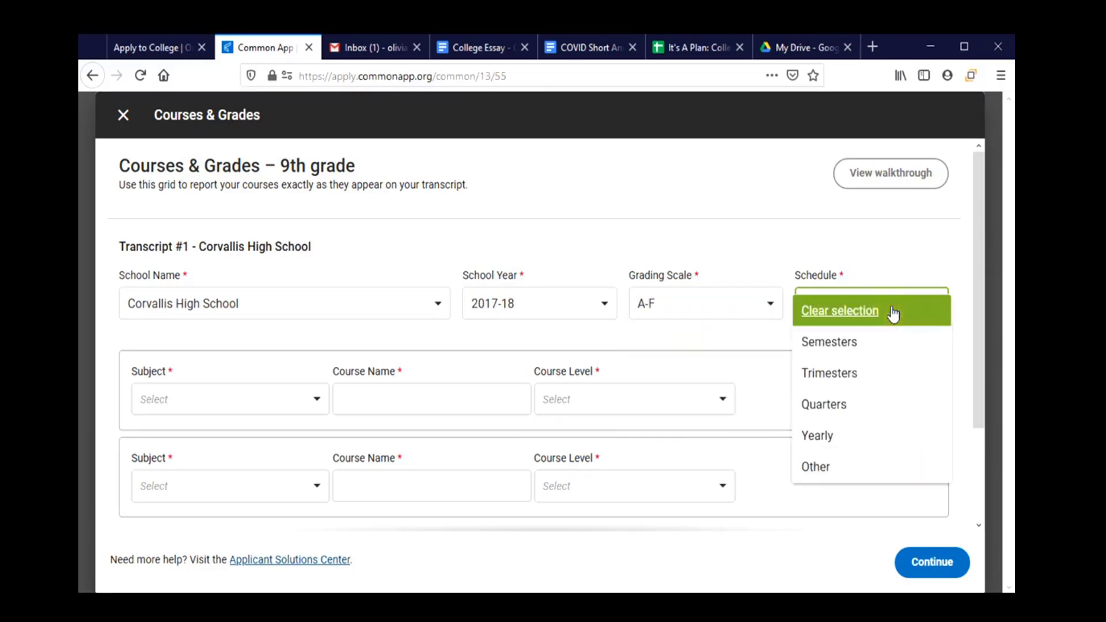
{"action": "left_click", "coordinate": [891, 348]}
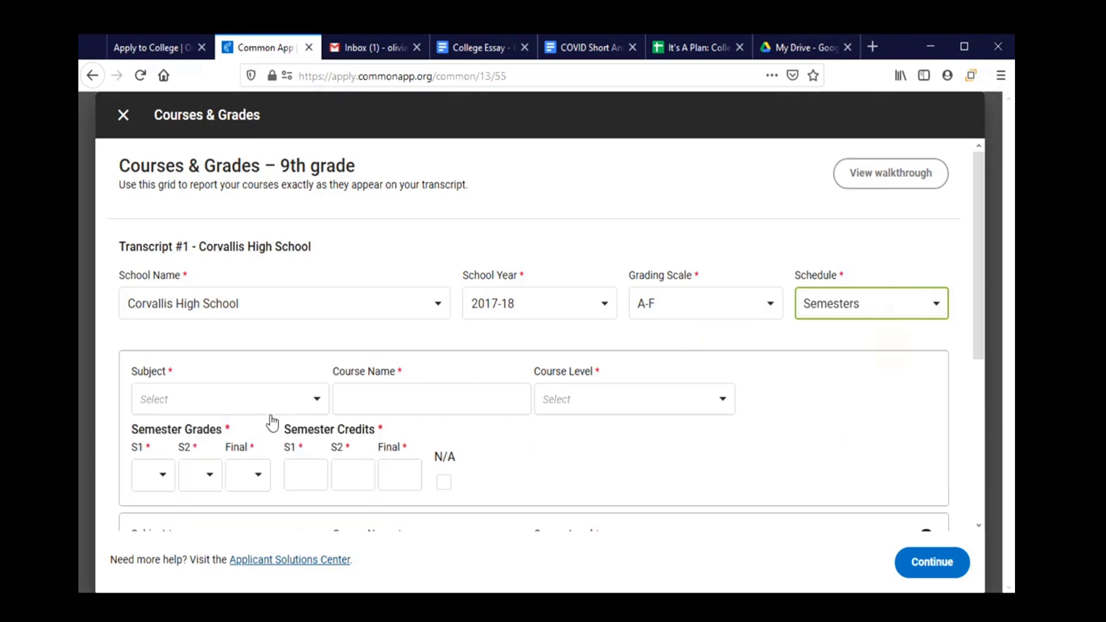
Set the first course's subject to English and name it 'English 1'.
{"action": "left_click", "coordinate": [223, 408]}
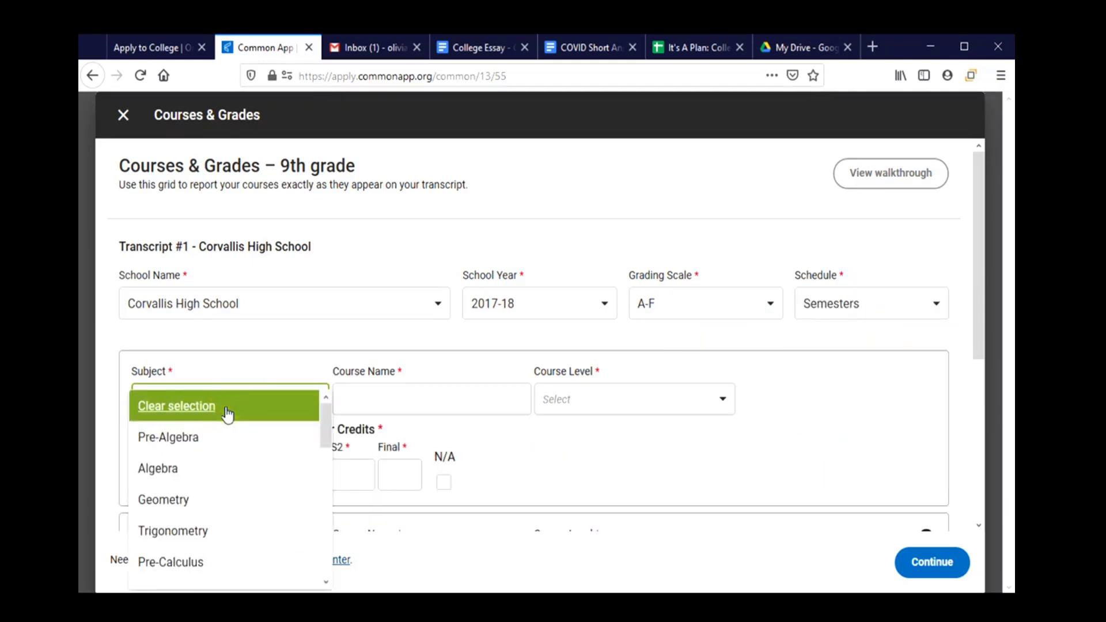
{"action": "scroll", "coordinate": [221, 473], "scroll_direction": "down", "scroll_amount": 3}
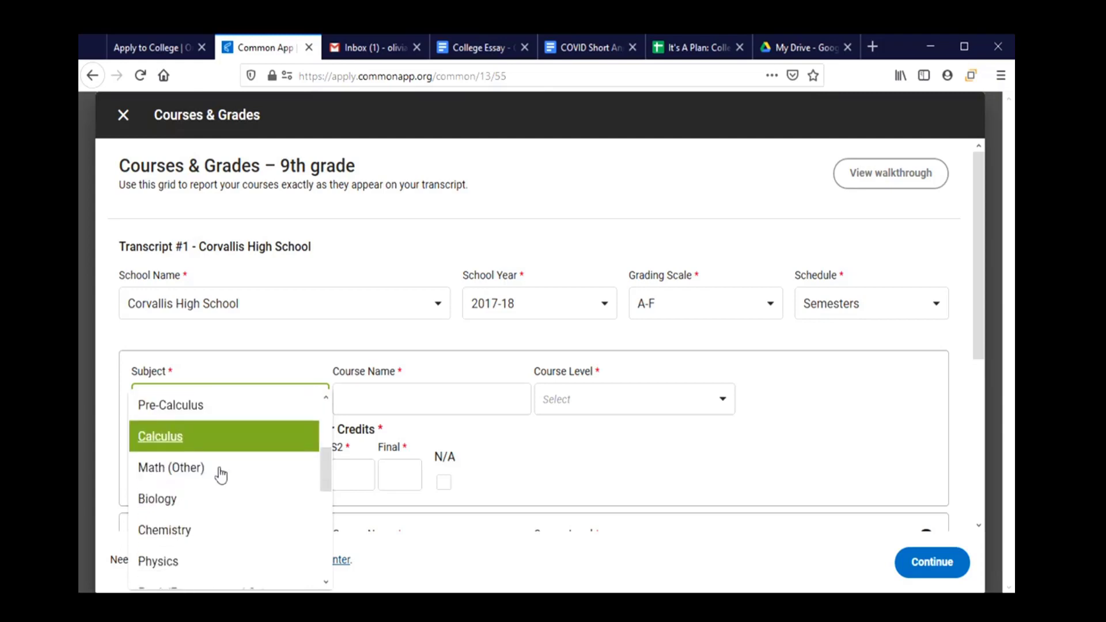
{"action": "scroll", "coordinate": [218, 476], "scroll_direction": "down", "scroll_amount": 3}
{"action": "scroll", "coordinate": [210, 508], "scroll_direction": "up", "scroll_amount": 1}
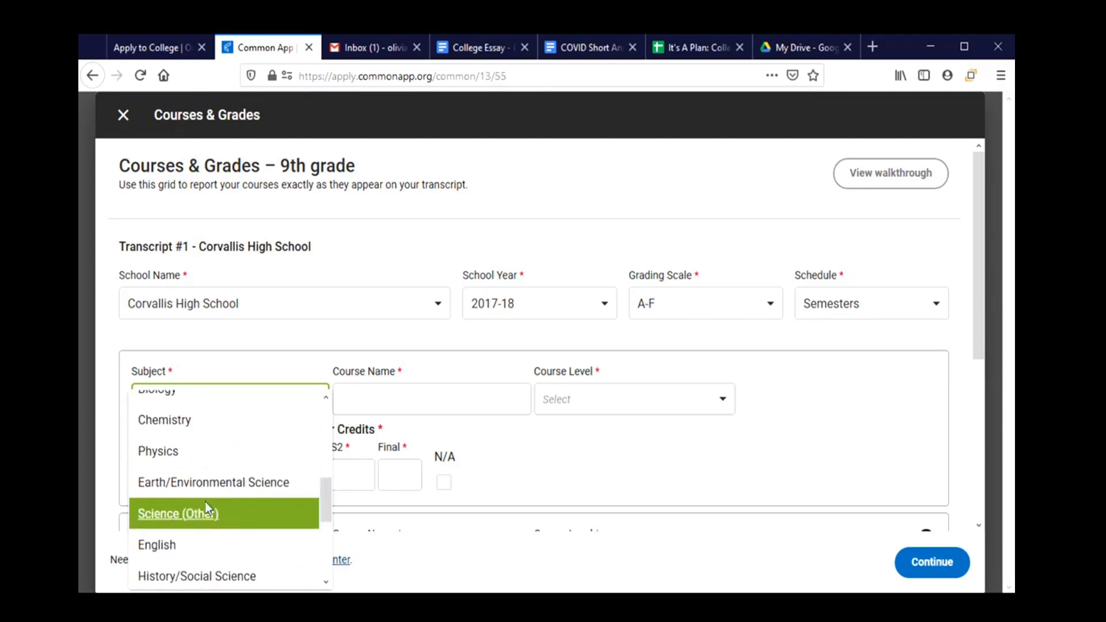
{"action": "left_click", "coordinate": [190, 545]}
{"action": "left_click", "coordinate": [402, 395]}
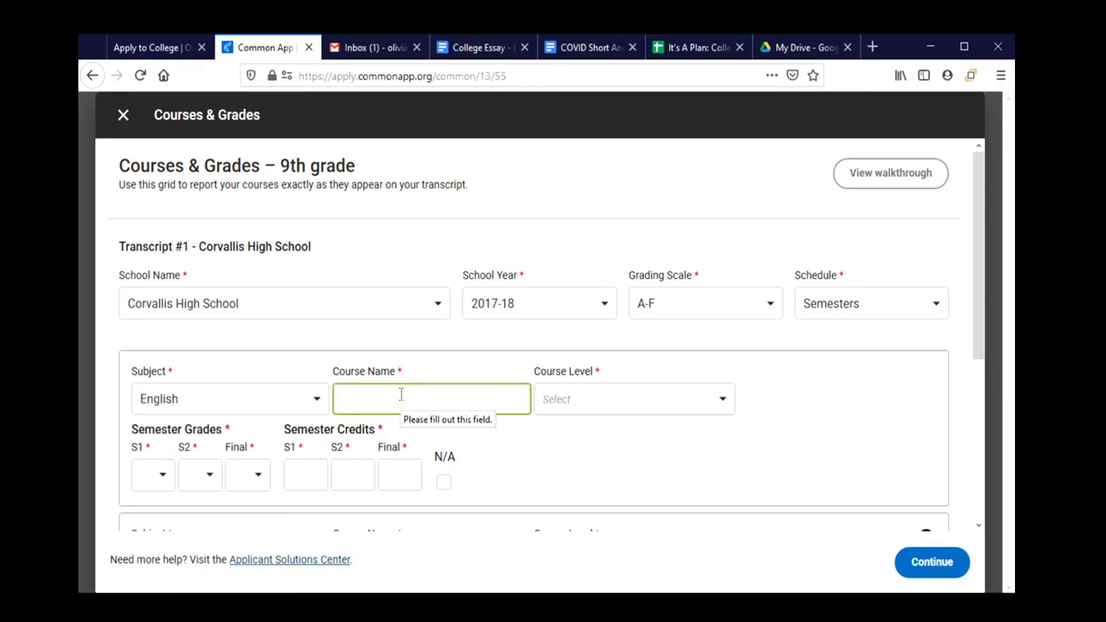
{"action": "type", "text": "Englihs 1"}
{"action": "key", "text": "BackSpace"}
{"action": "key", "text": "BackSpace"}
{"action": "key", "text": "BackSpace"}
{"action": "key", "text": "BackSpace"}
{"action": "type", "text": "sh 1"}
{"action": "key", "text": "Tab"}
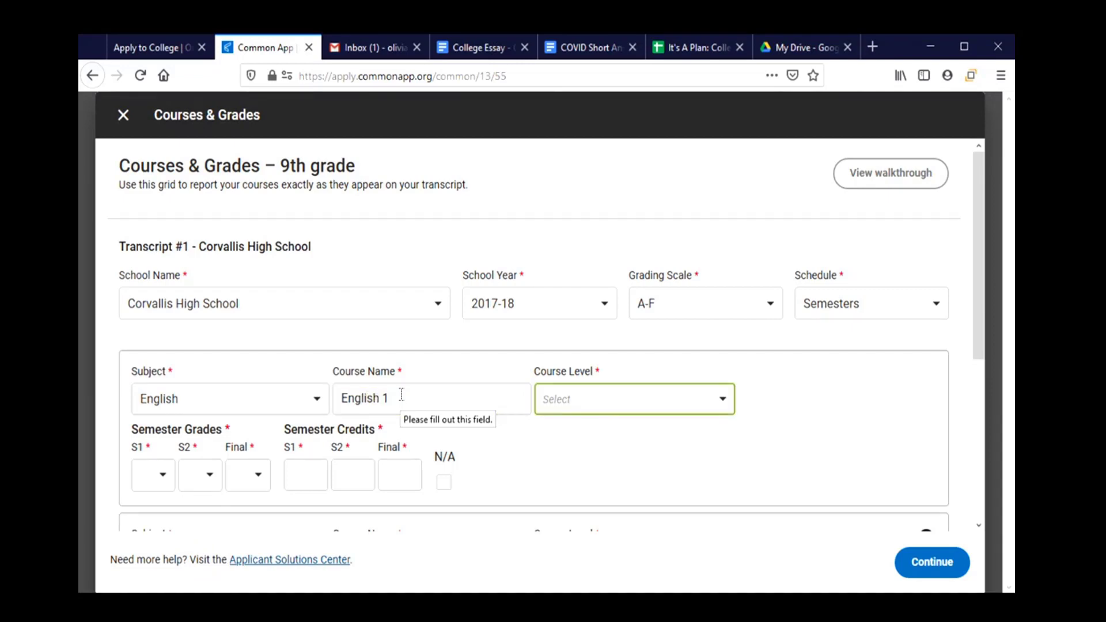
Set English 1's course level to Regular/Standard.
{"action": "left_click", "coordinate": [599, 402]}
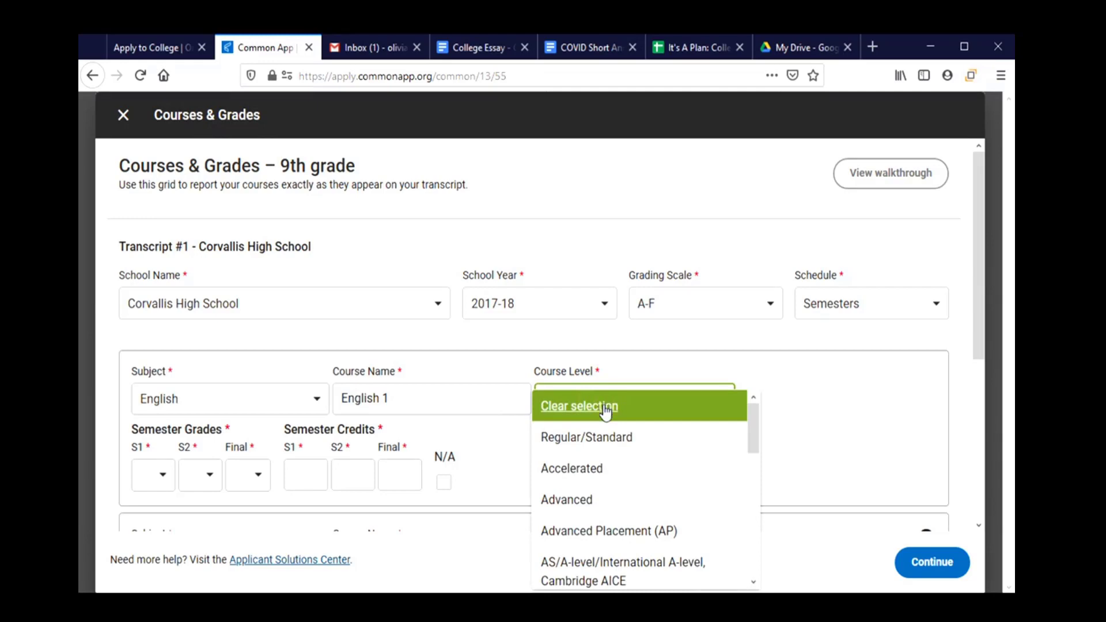
{"action": "scroll", "coordinate": [603, 458], "scroll_direction": "down", "scroll_amount": 3}
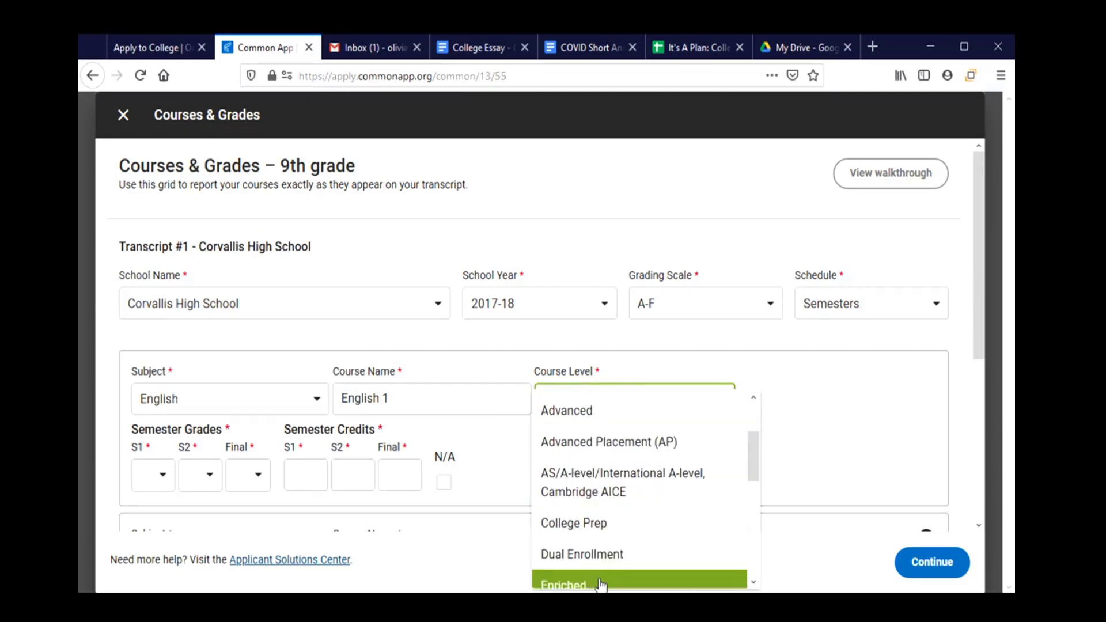
{"action": "scroll", "coordinate": [601, 582], "scroll_direction": "up", "scroll_amount": 4}
{"action": "left_click", "coordinate": [550, 435]}
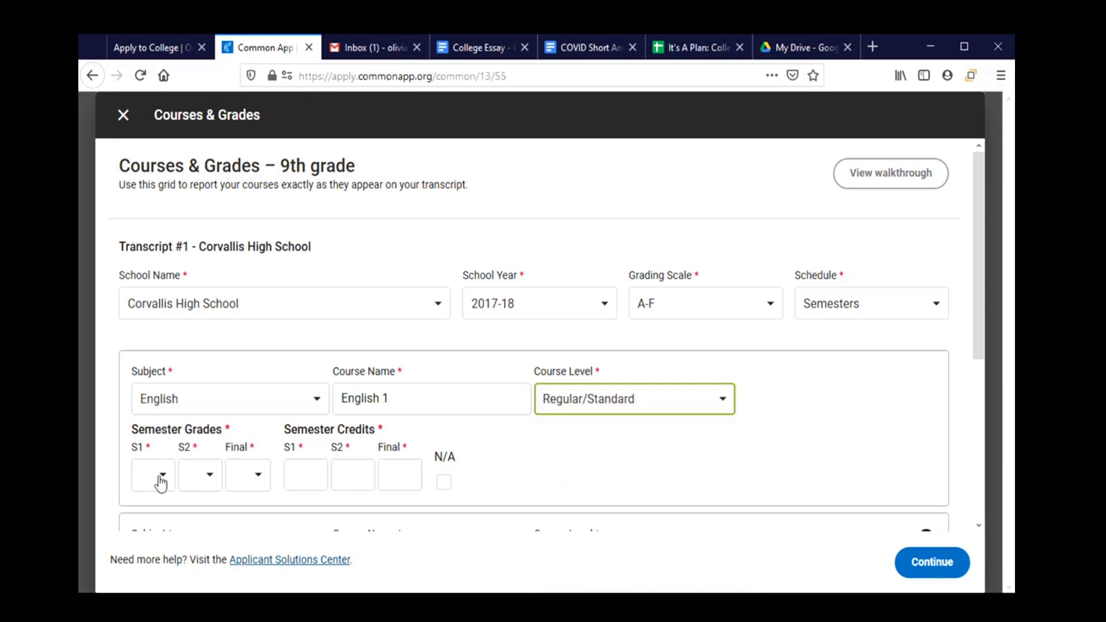
Give English 1 grades A for semester 1, B for semester 2, and No Grade final.
{"action": "scroll", "coordinate": [161, 482], "scroll_direction": "down", "scroll_amount": 3}
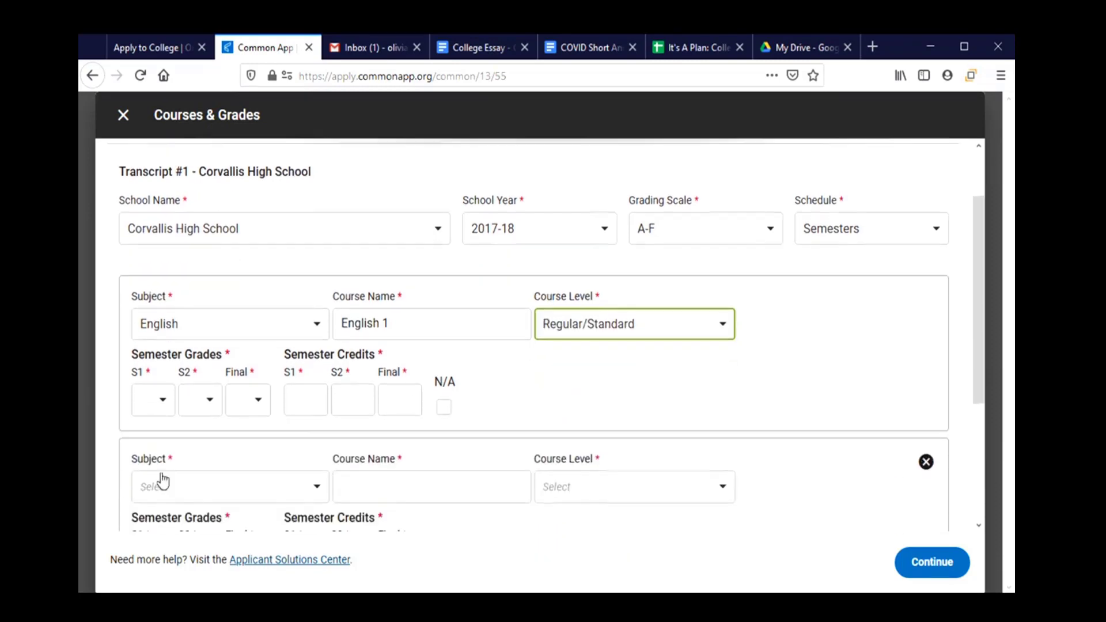
{"action": "left_click", "coordinate": [157, 392]}
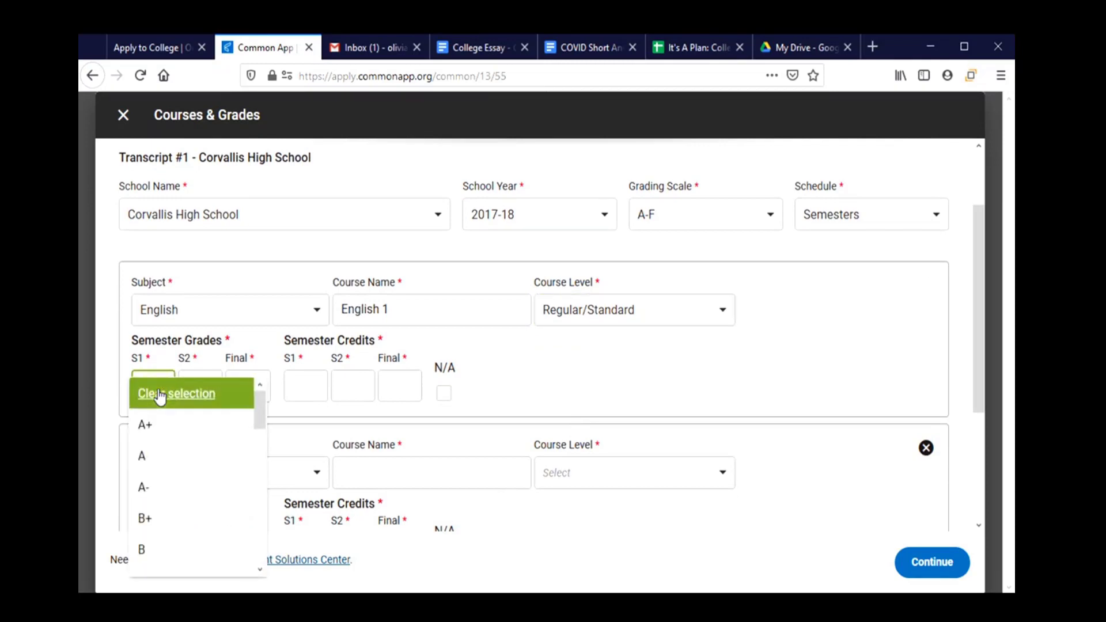
{"action": "left_click", "coordinate": [163, 459]}
{"action": "left_click", "coordinate": [213, 384]}
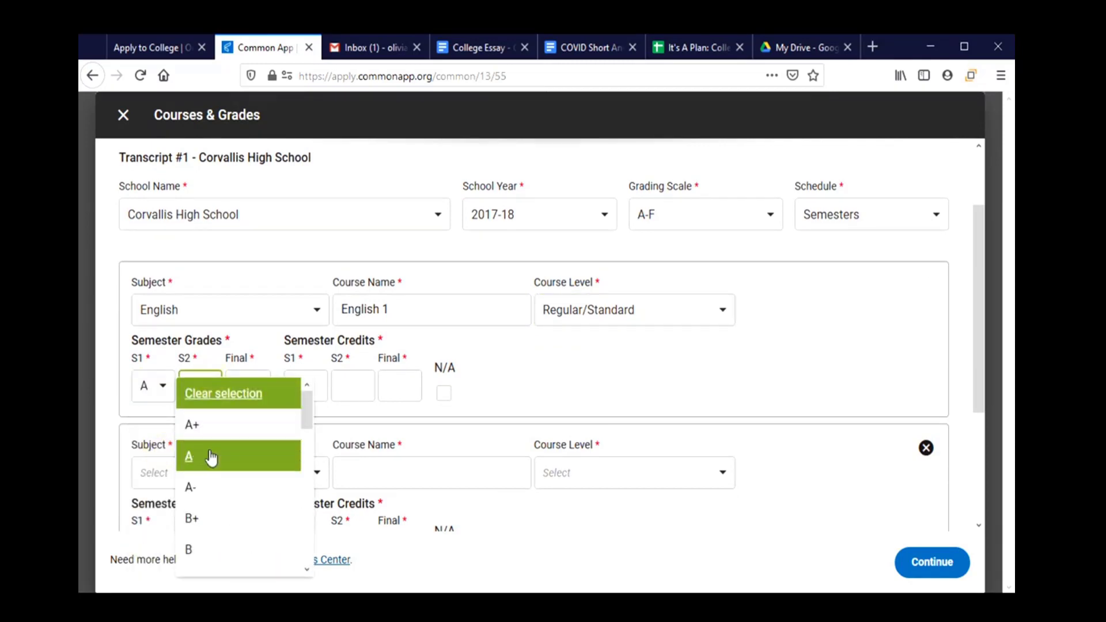
{"action": "left_click", "coordinate": [207, 545]}
{"action": "left_click", "coordinate": [252, 388]}
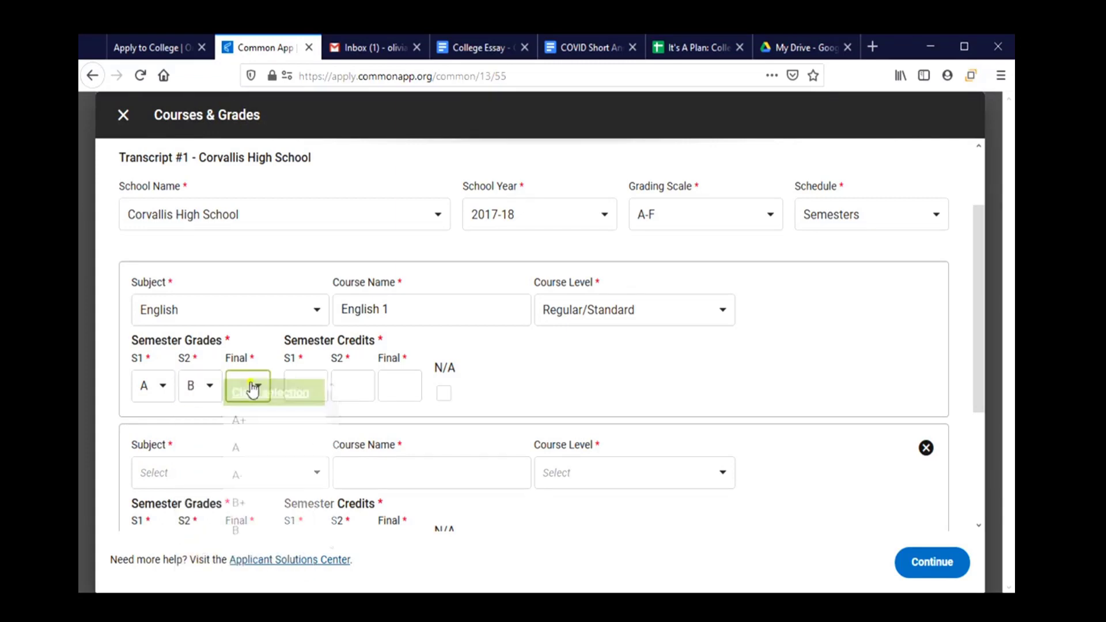
{"action": "left_click_drag", "start_coordinate": [355, 413], "coordinate": [355, 517]}
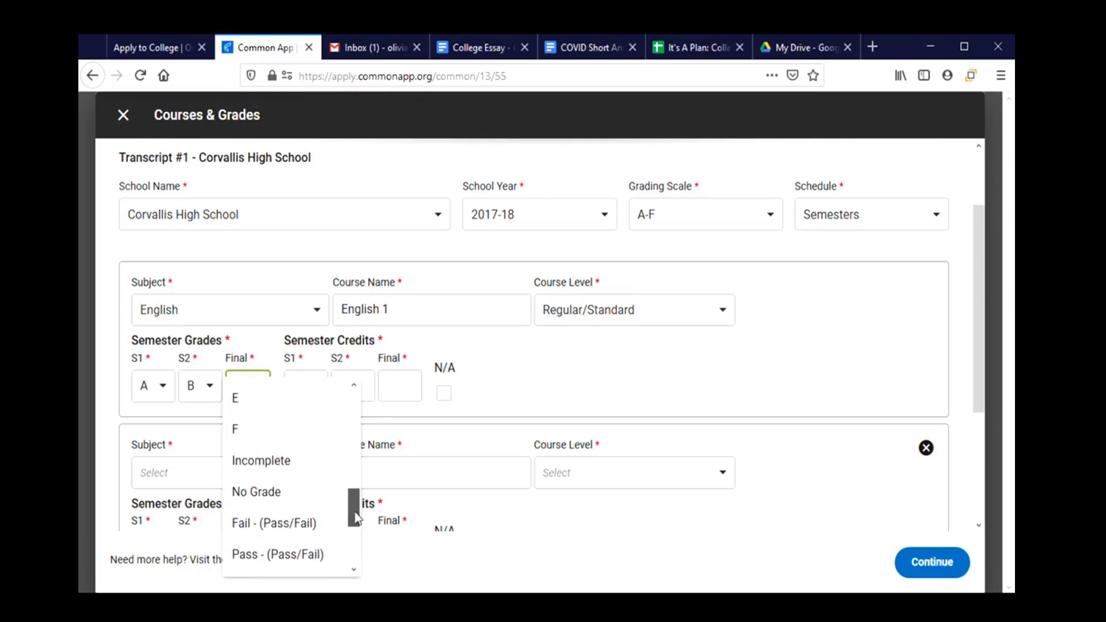
{"action": "left_click", "coordinate": [277, 493]}
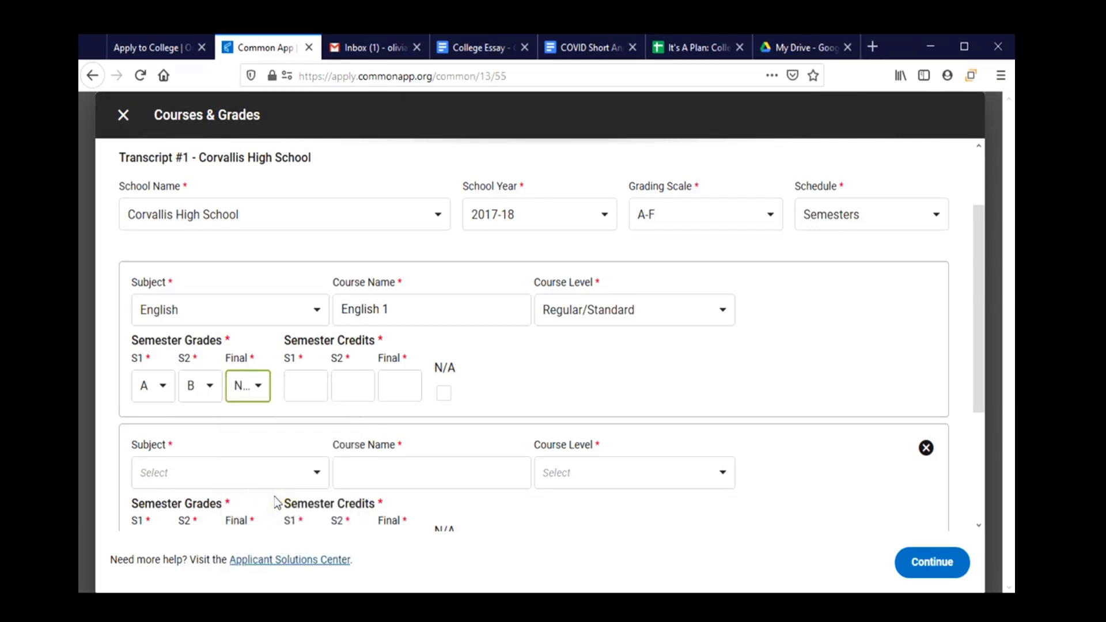
Enter .5 credits for both semesters of English 1.
{"action": "left_click", "coordinate": [305, 385]}
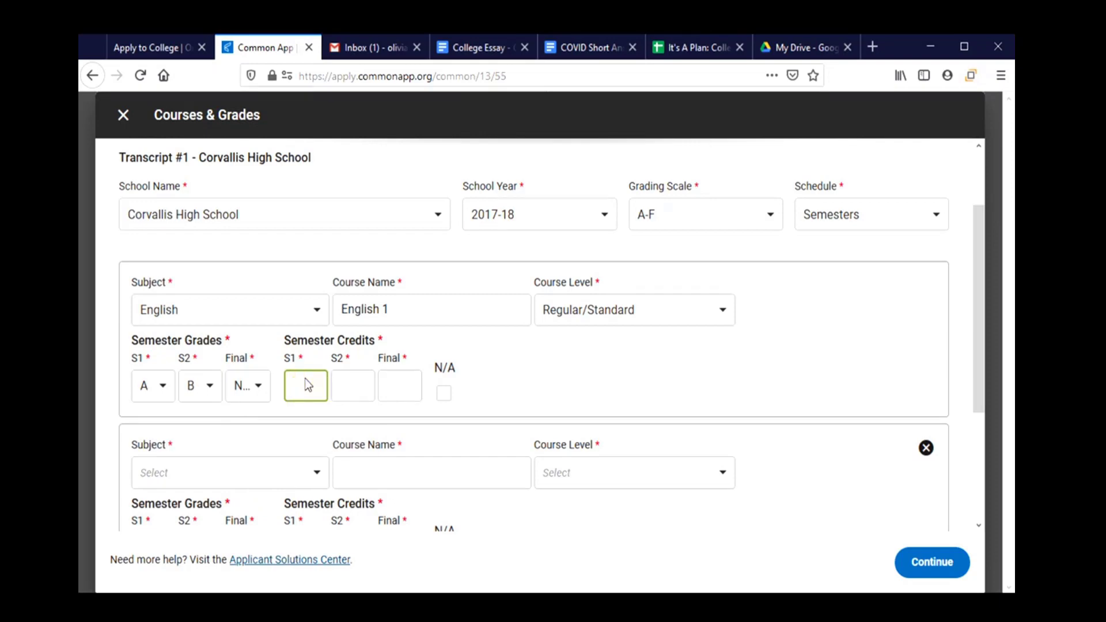
{"action": "type", "text": ".5"}
{"action": "left_click", "coordinate": [341, 385]}
{"action": "type", "text": ".5"}
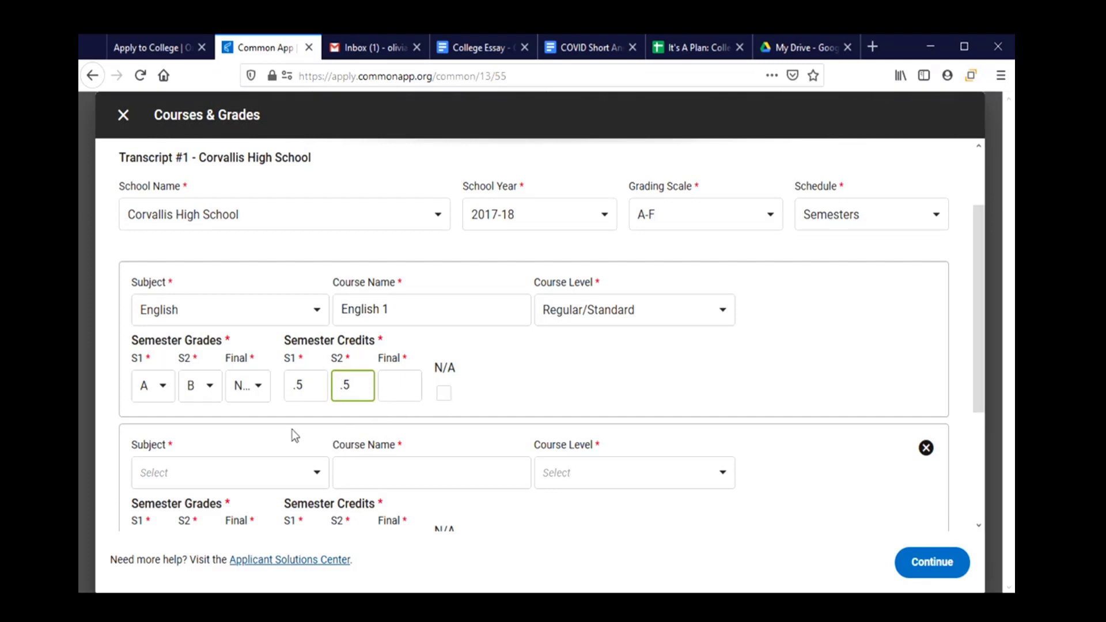
{"action": "scroll", "coordinate": [291, 433], "scroll_direction": "down", "scroll_amount": 3}
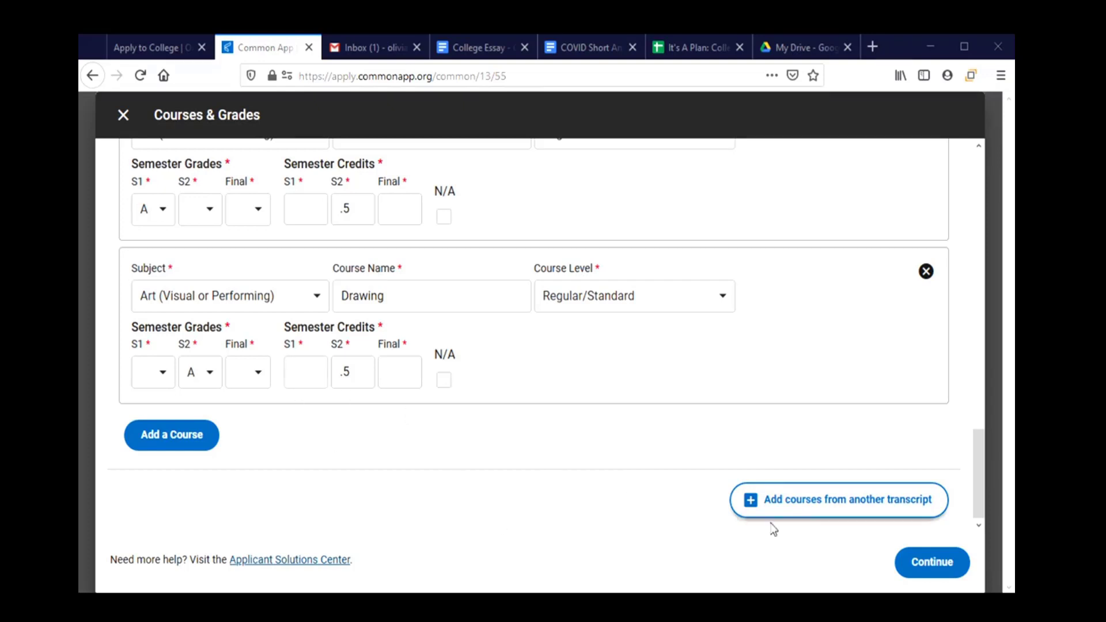
{"action": "scroll", "coordinate": [465, 464], "scroll_direction": "up", "scroll_amount": 2}
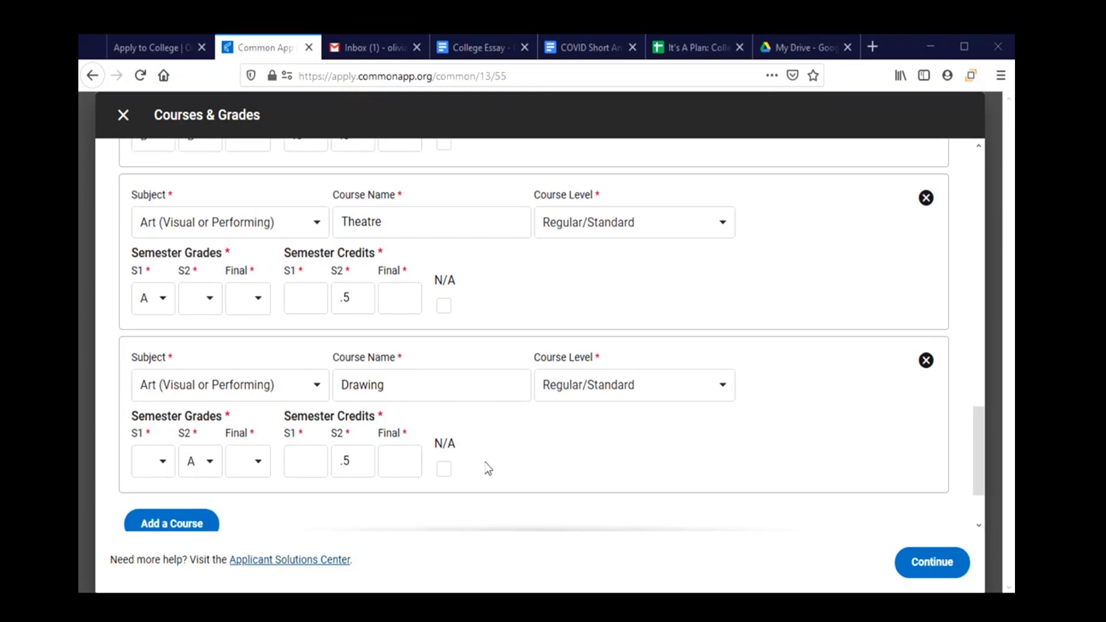
{"action": "scroll", "coordinate": [487, 470], "scroll_direction": "down", "scroll_amount": 2}
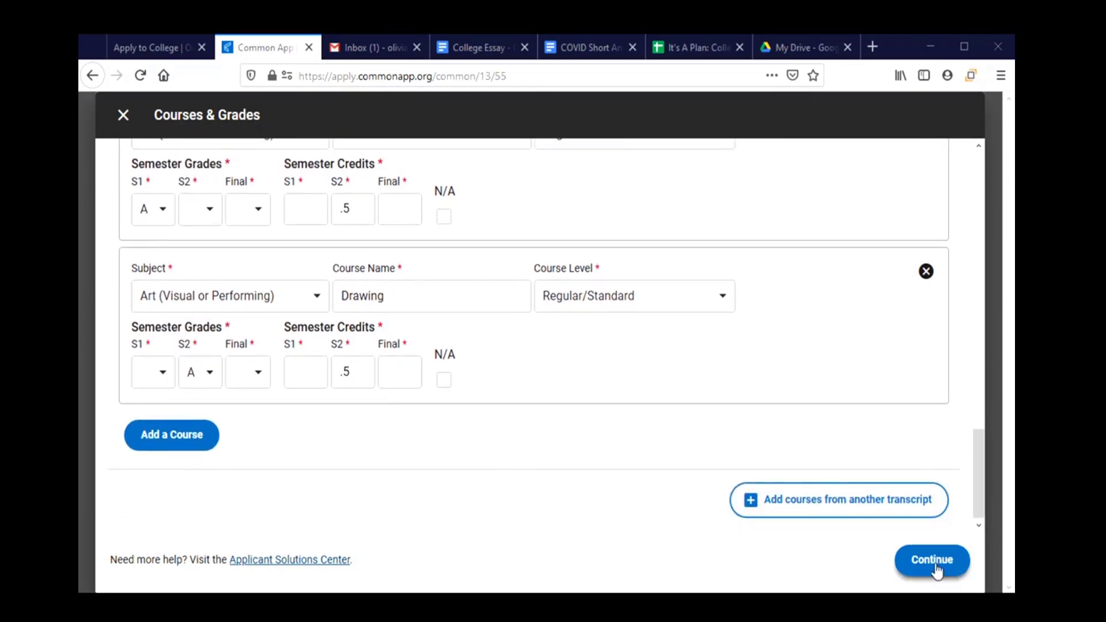
Save the 9th-grade courses, confirm all are reported, and continue to the next grade.
{"action": "left_click", "coordinate": [935, 566]}
{"action": "scroll", "coordinate": [536, 419], "scroll_direction": "down", "scroll_amount": 2}
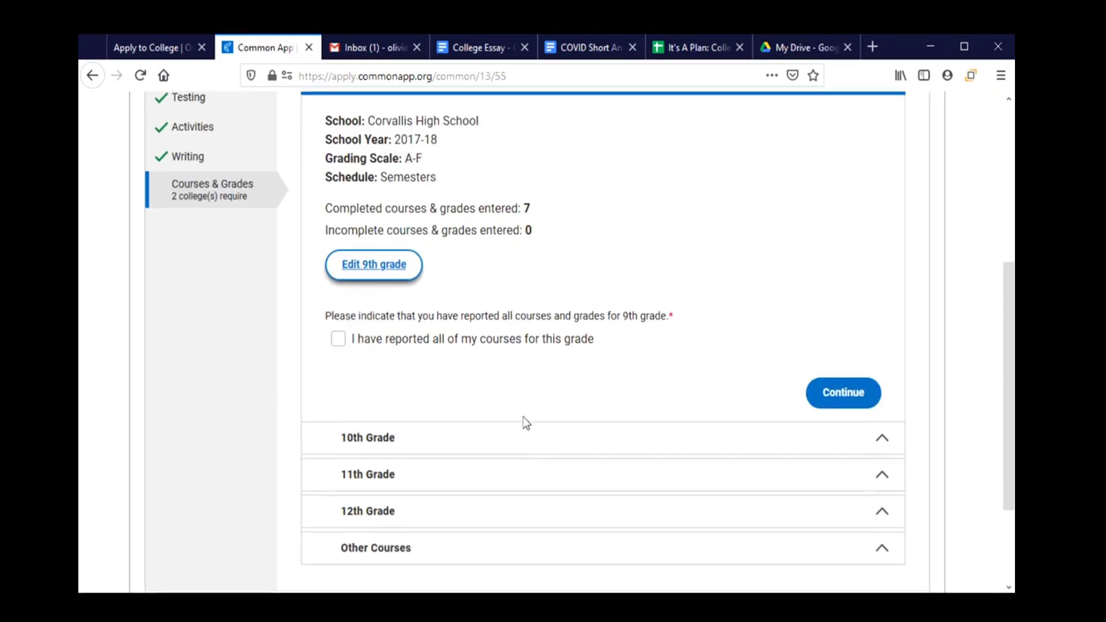
{"action": "scroll", "coordinate": [524, 417], "scroll_direction": "down", "scroll_amount": 1}
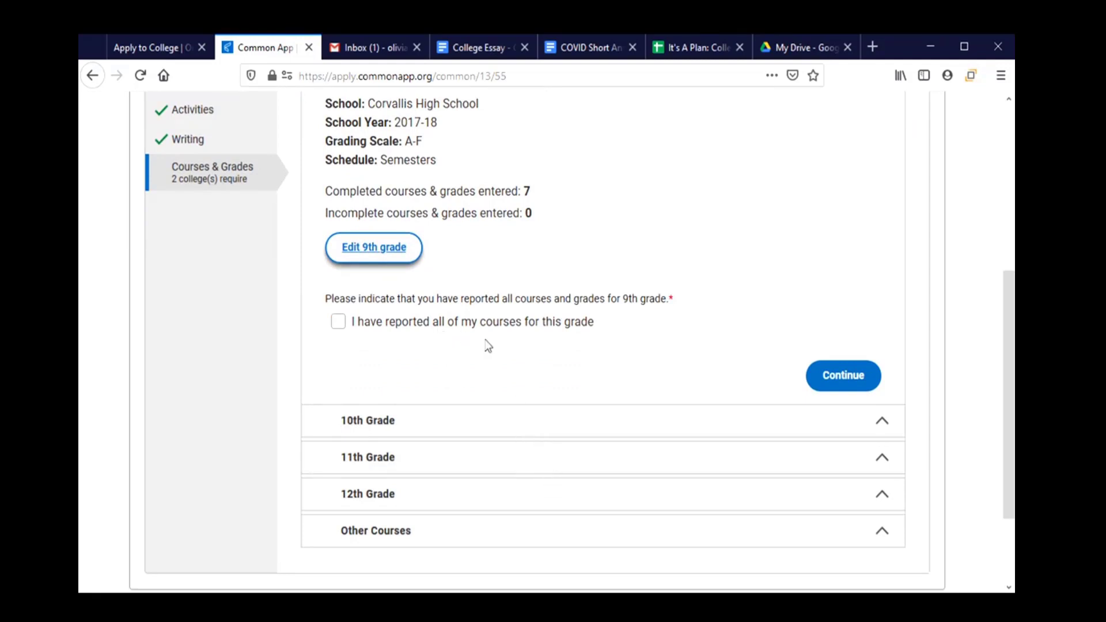
{"action": "left_click", "coordinate": [340, 332]}
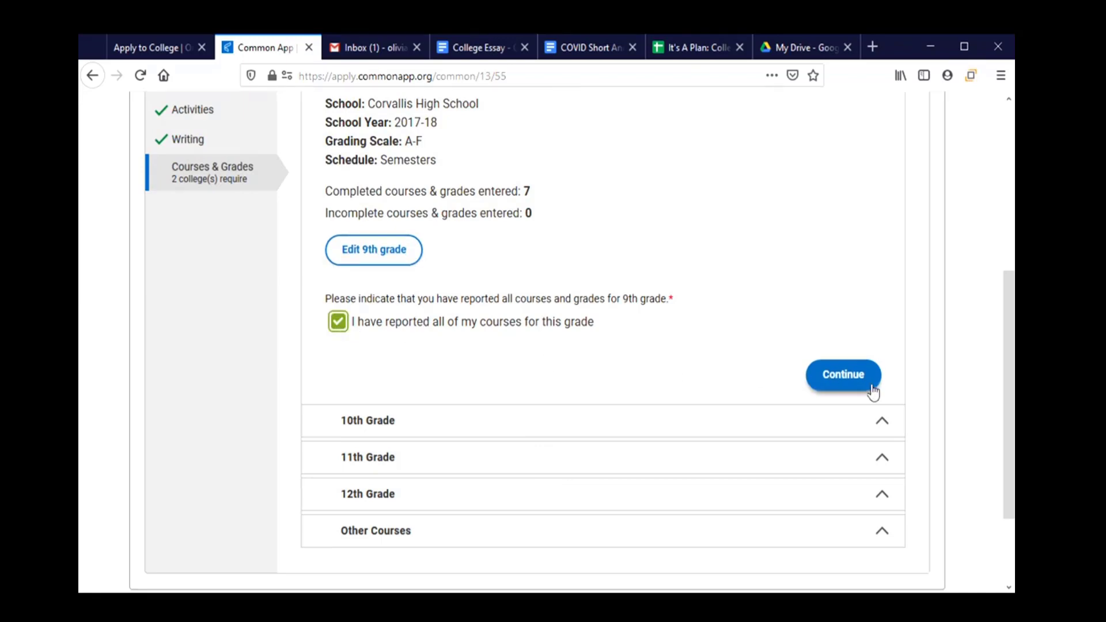
{"action": "left_click", "coordinate": [853, 386]}
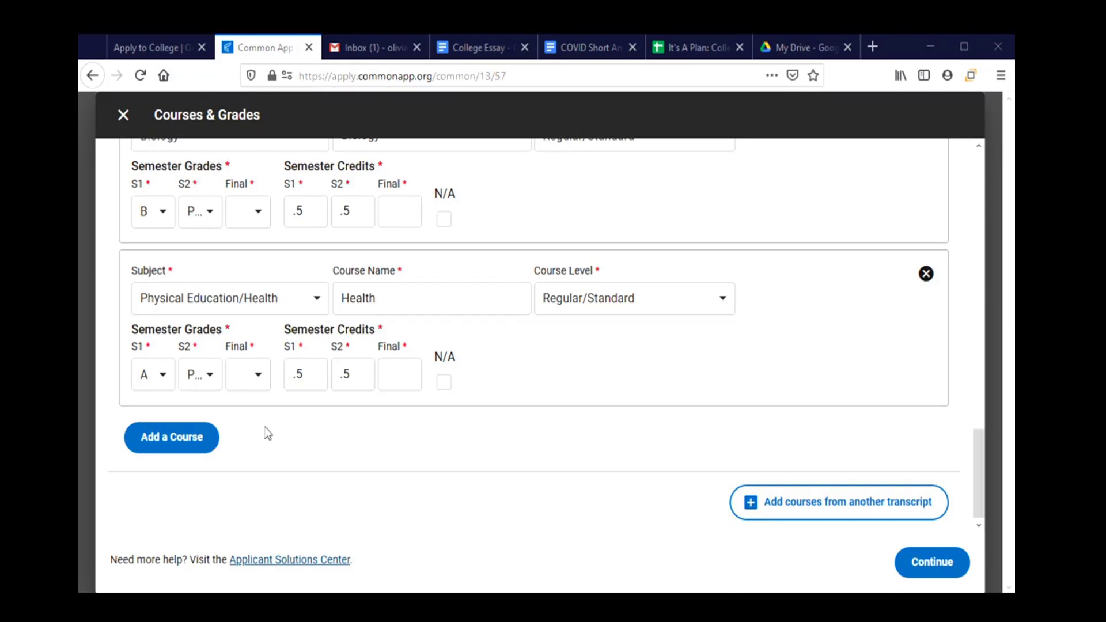
Set Health's second-semester grade to Pass (Pass/Fail) and save this grade's courses.
{"action": "left_click", "coordinate": [202, 390]}
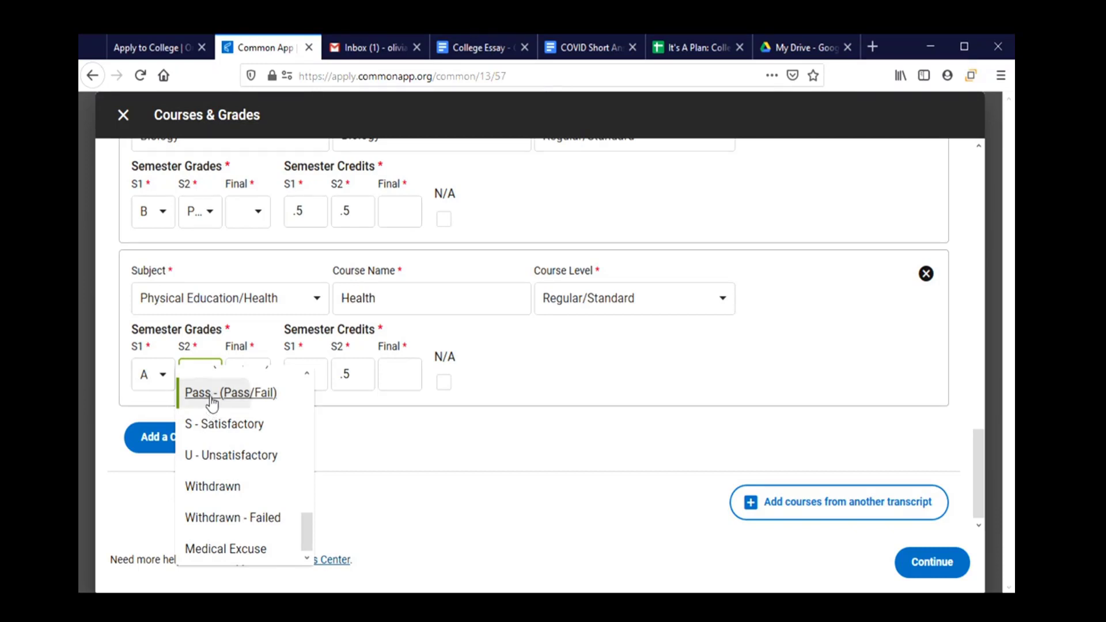
{"action": "left_click", "coordinate": [213, 398]}
{"action": "left_click", "coordinate": [932, 561]}
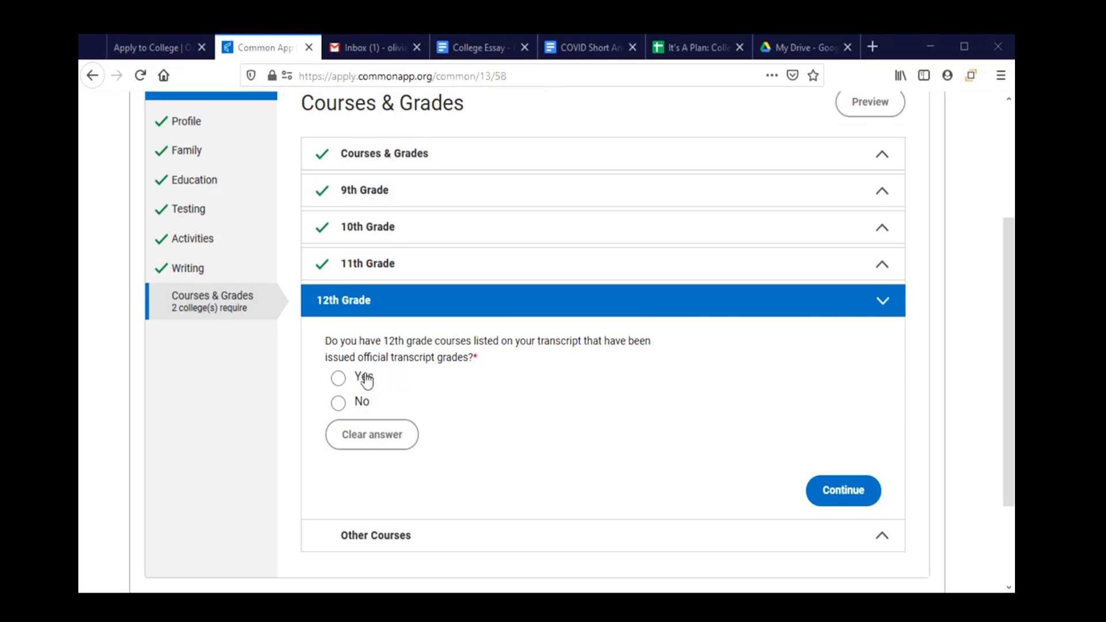
Answer No to 12th-grade courses and No to other transcript courses.
{"action": "left_click", "coordinate": [361, 411]}
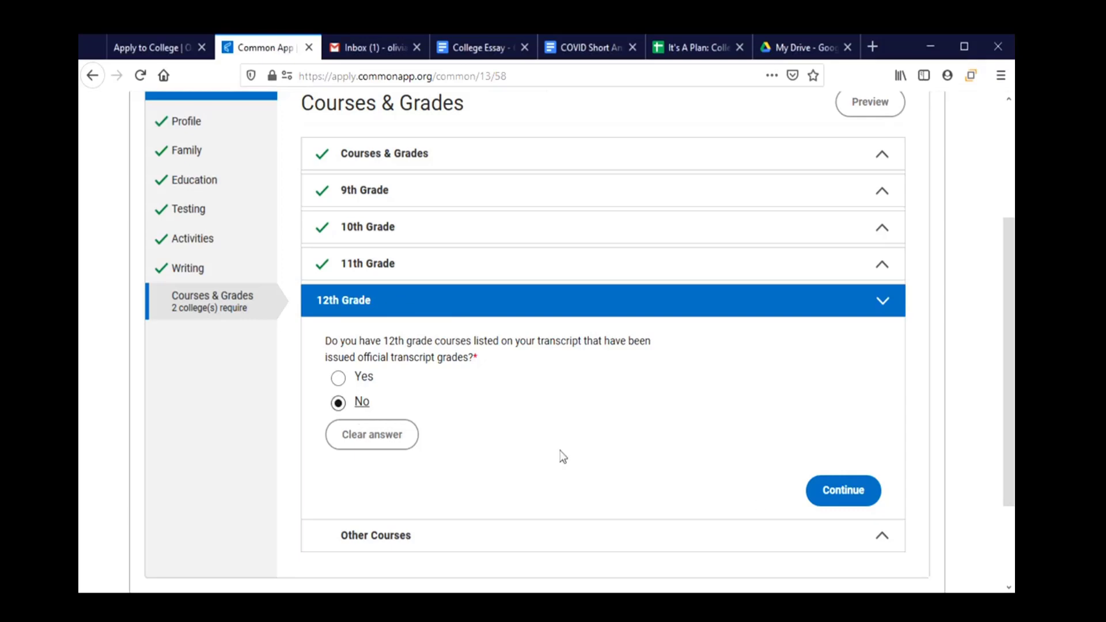
{"action": "left_click", "coordinate": [839, 500]}
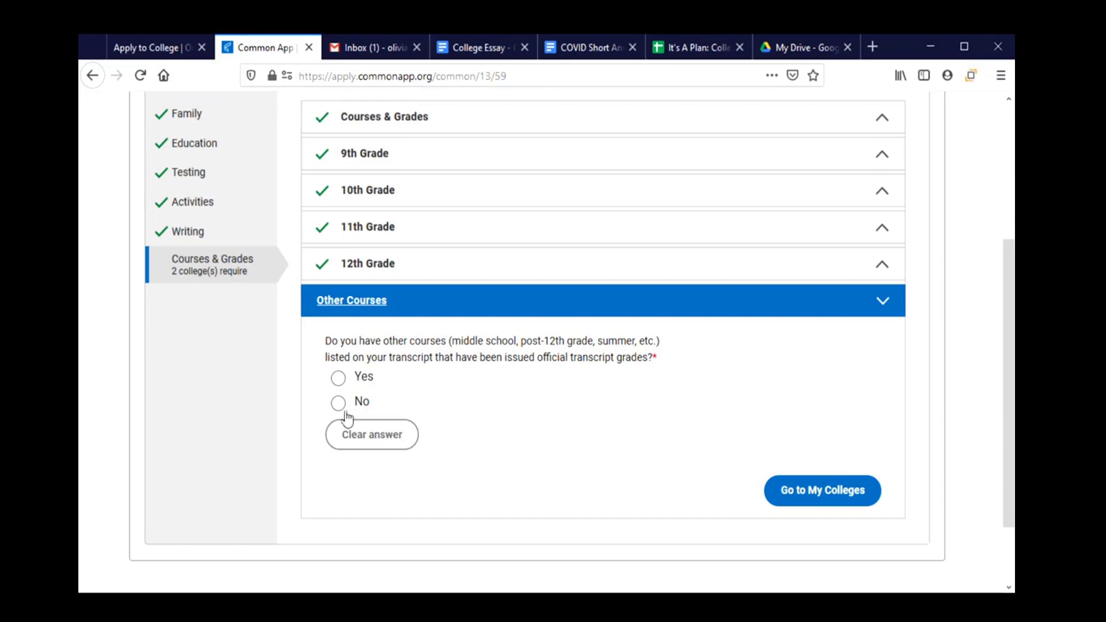
{"action": "left_click", "coordinate": [341, 410]}
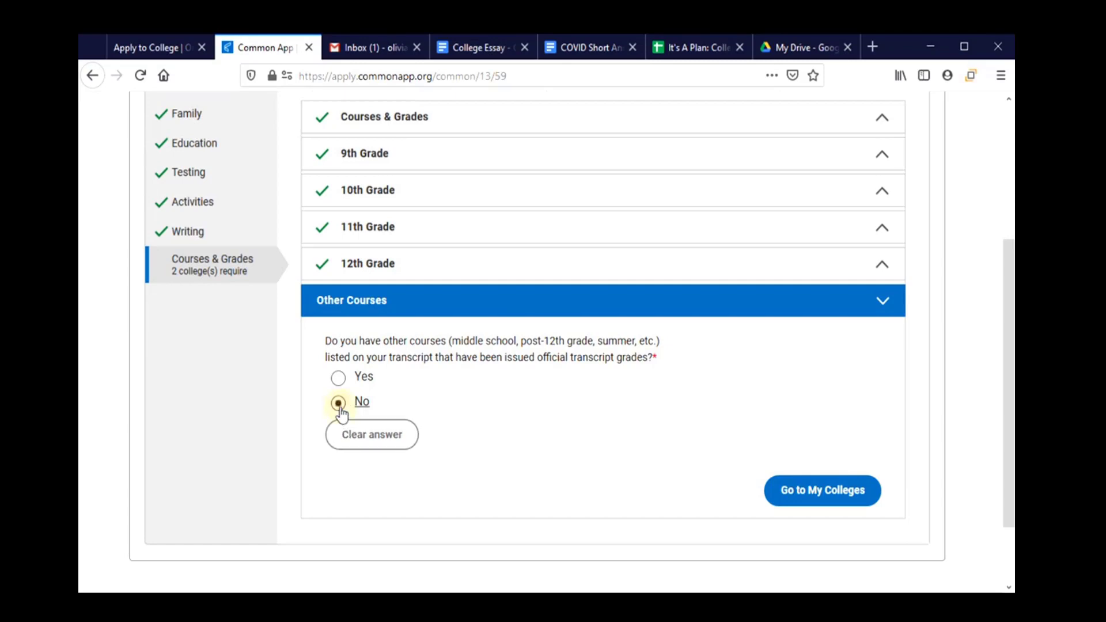
Go to My Colleges and scroll through the list from Bushnell to Willamette University.
{"action": "left_click", "coordinate": [793, 504]}
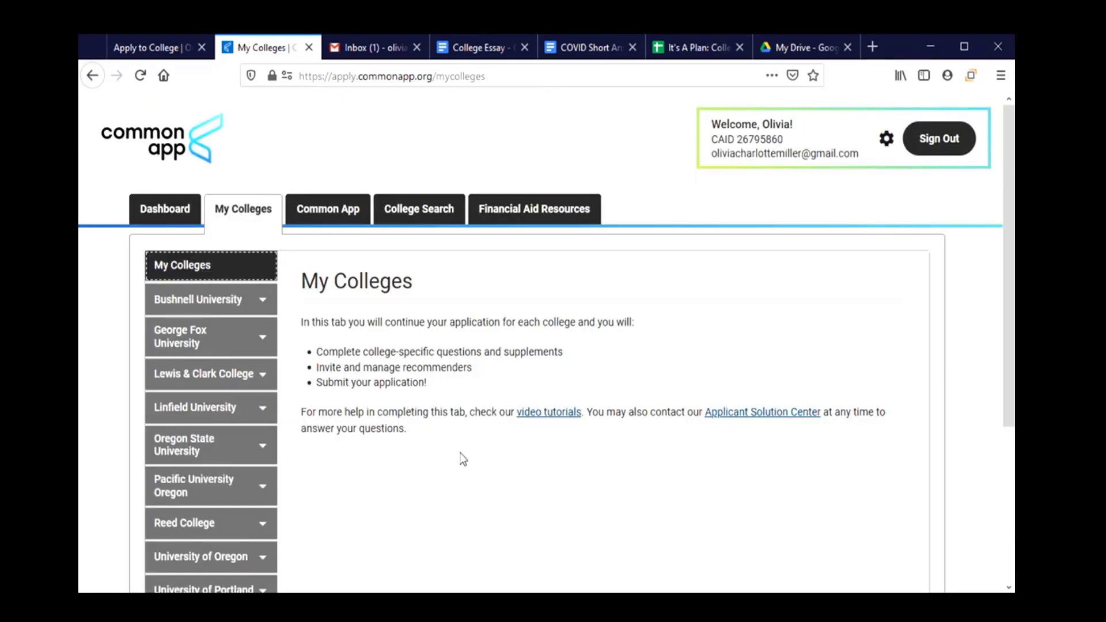
{"action": "scroll", "coordinate": [464, 459], "scroll_direction": "down", "scroll_amount": 2}
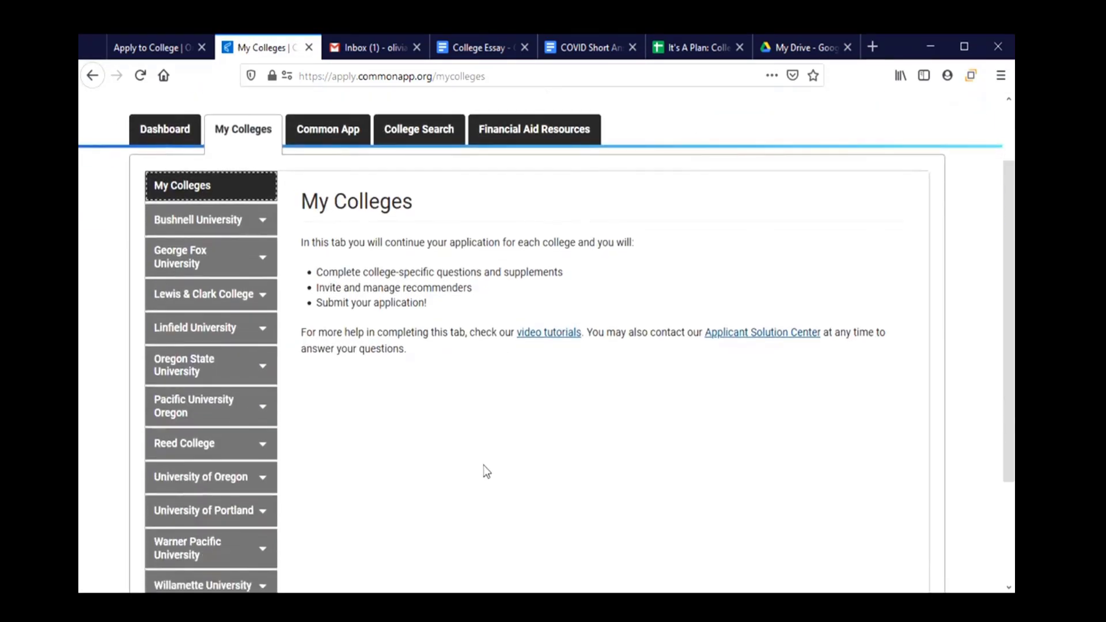
{"action": "scroll", "coordinate": [470, 460], "scroll_direction": "down", "scroll_amount": 2}
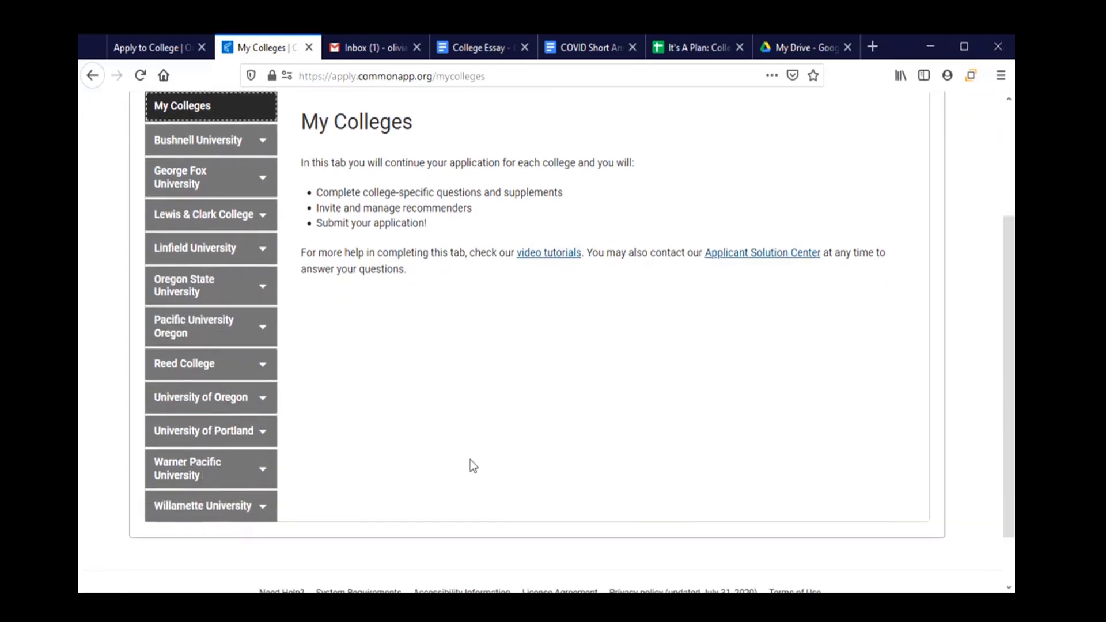